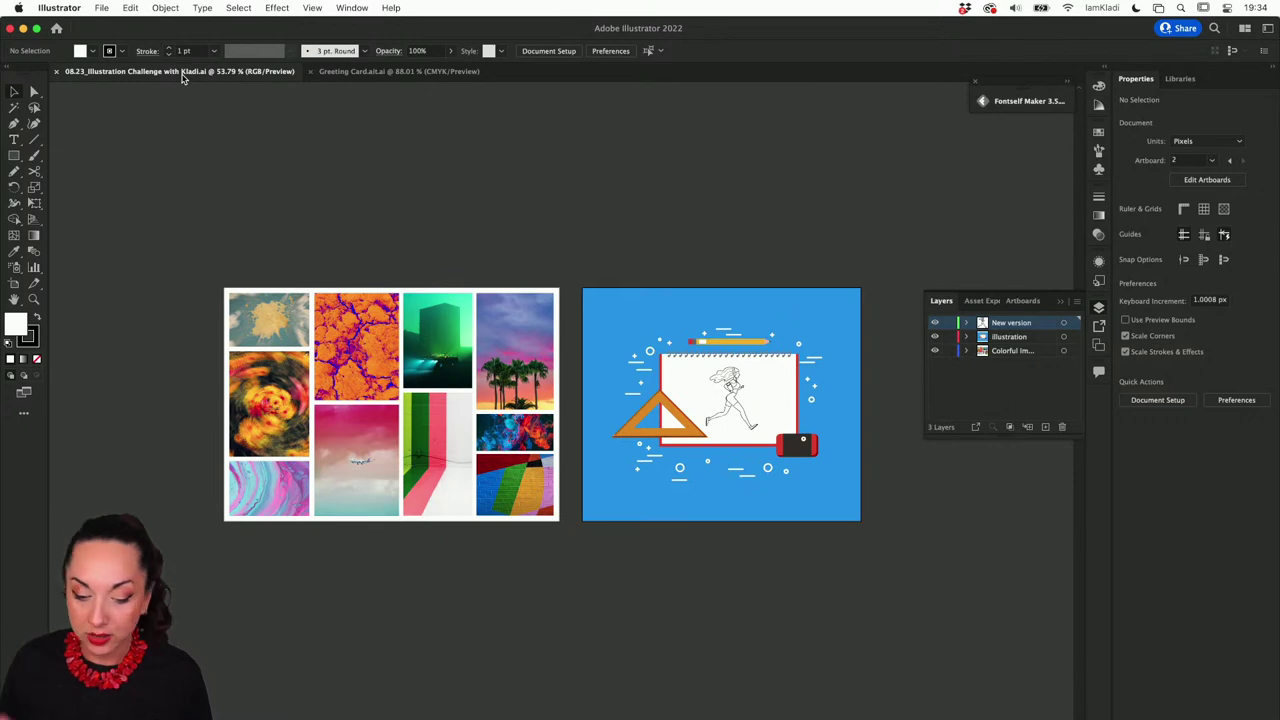
Step: Recolor the running-girl artboard's blue background rectangle to cyan, hex 41c6ef, in the Color Picker
scroll(697, 280, "up", 6)
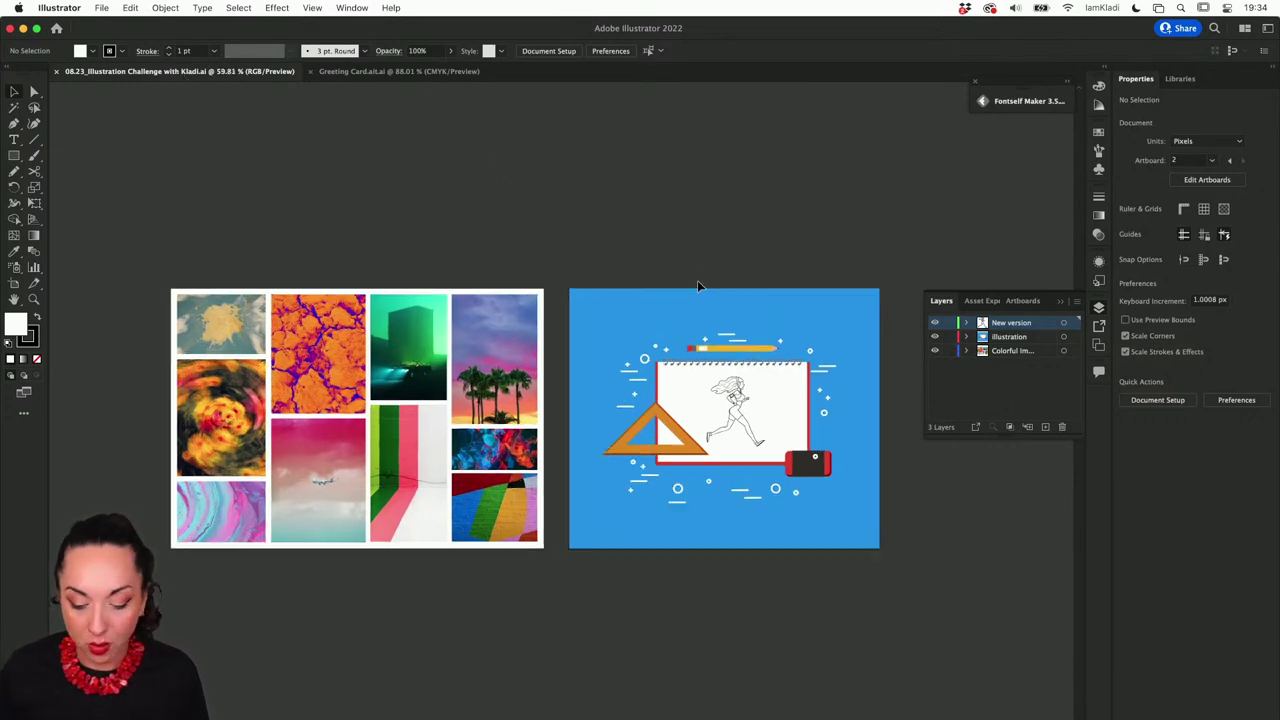
scroll(697, 280, "down", 3)
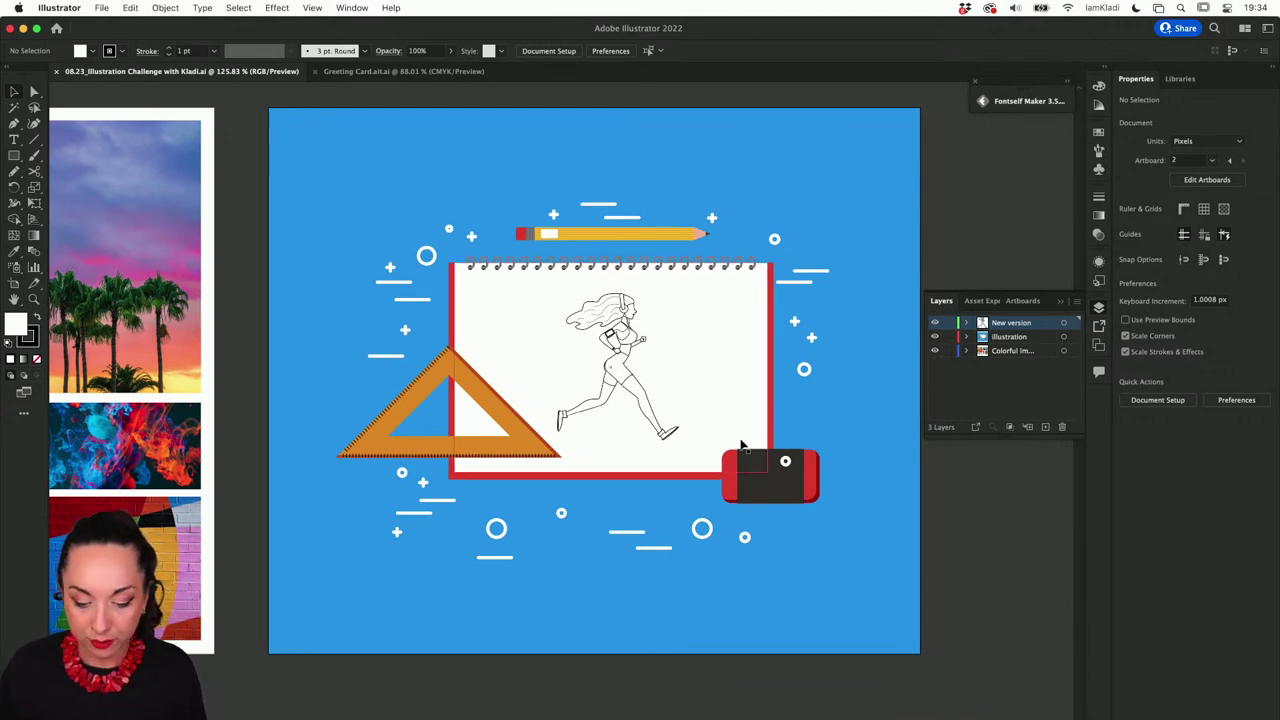
scroll(731, 486, "down", 5)
scroll(731, 486, "left", 2)
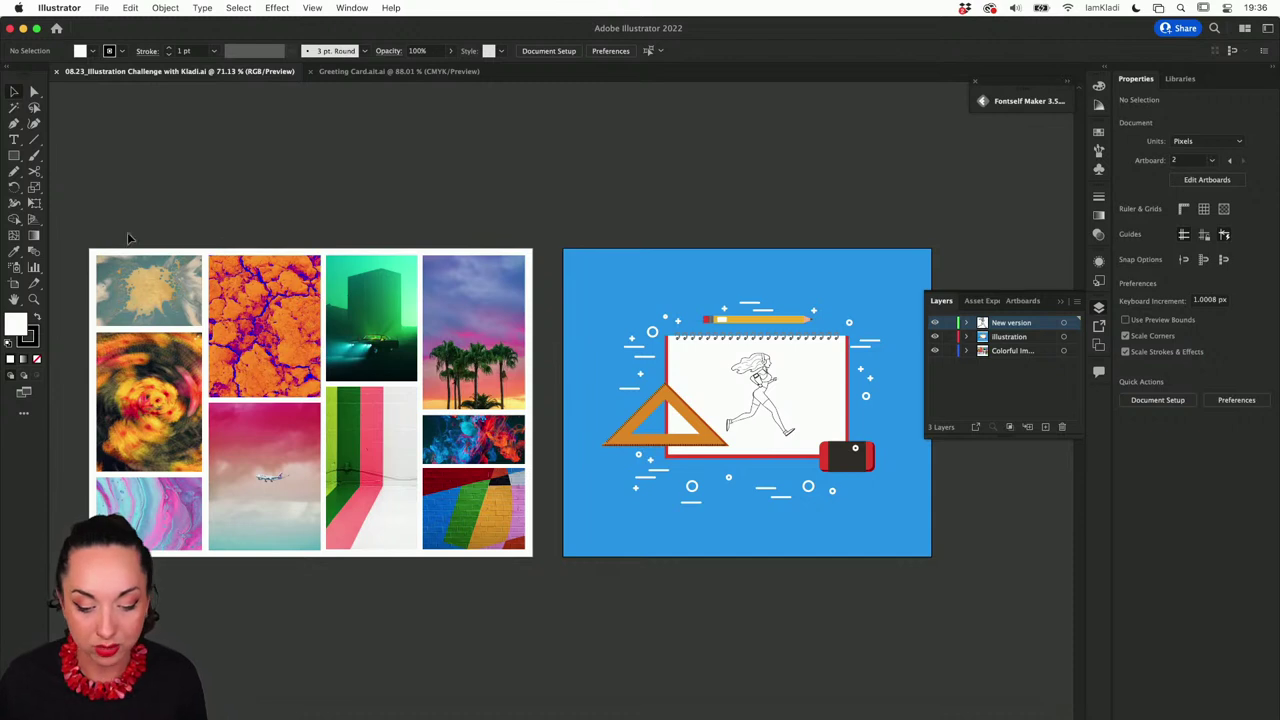
left_click(602, 291)
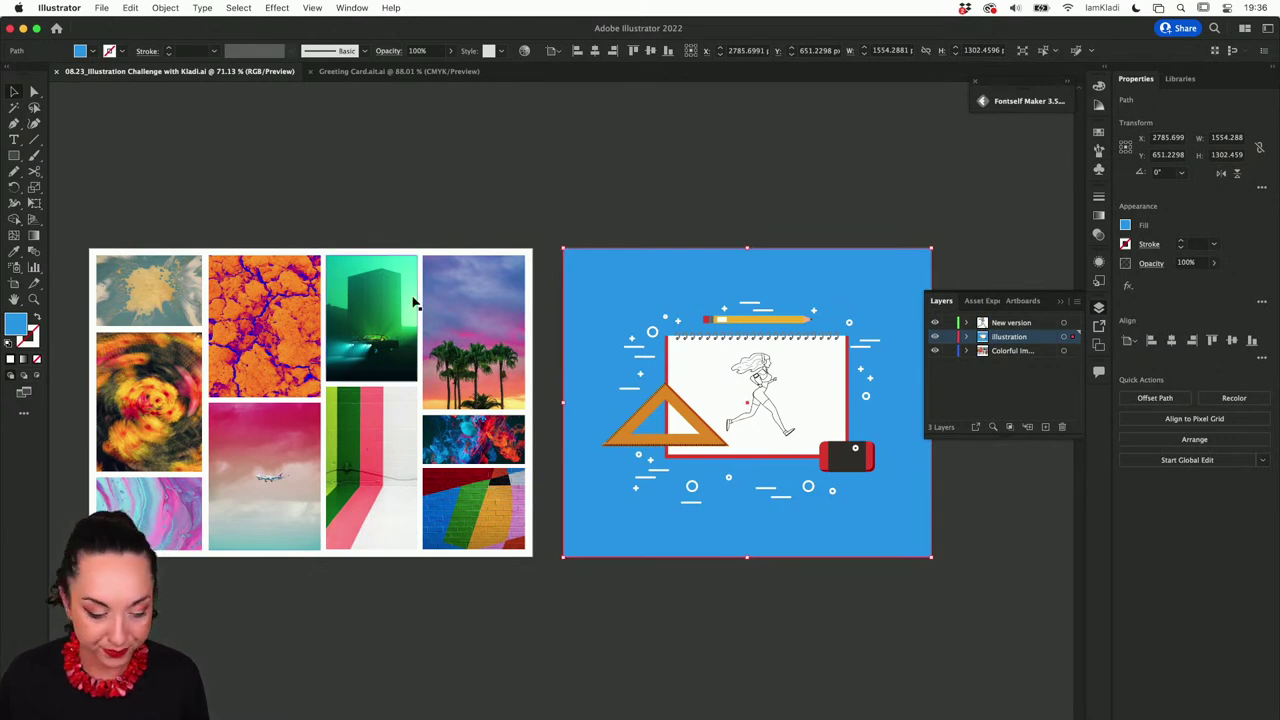
double_click(18, 323)
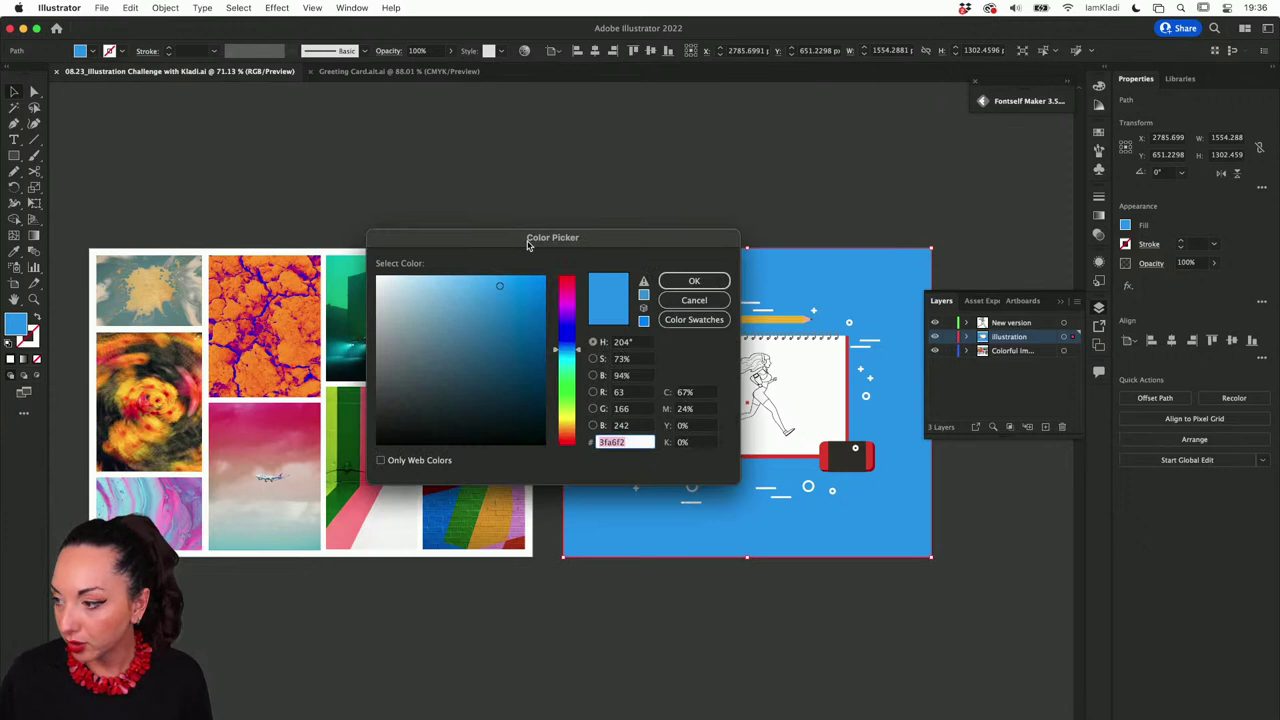
left_click_drag(539, 232, 534, 163)
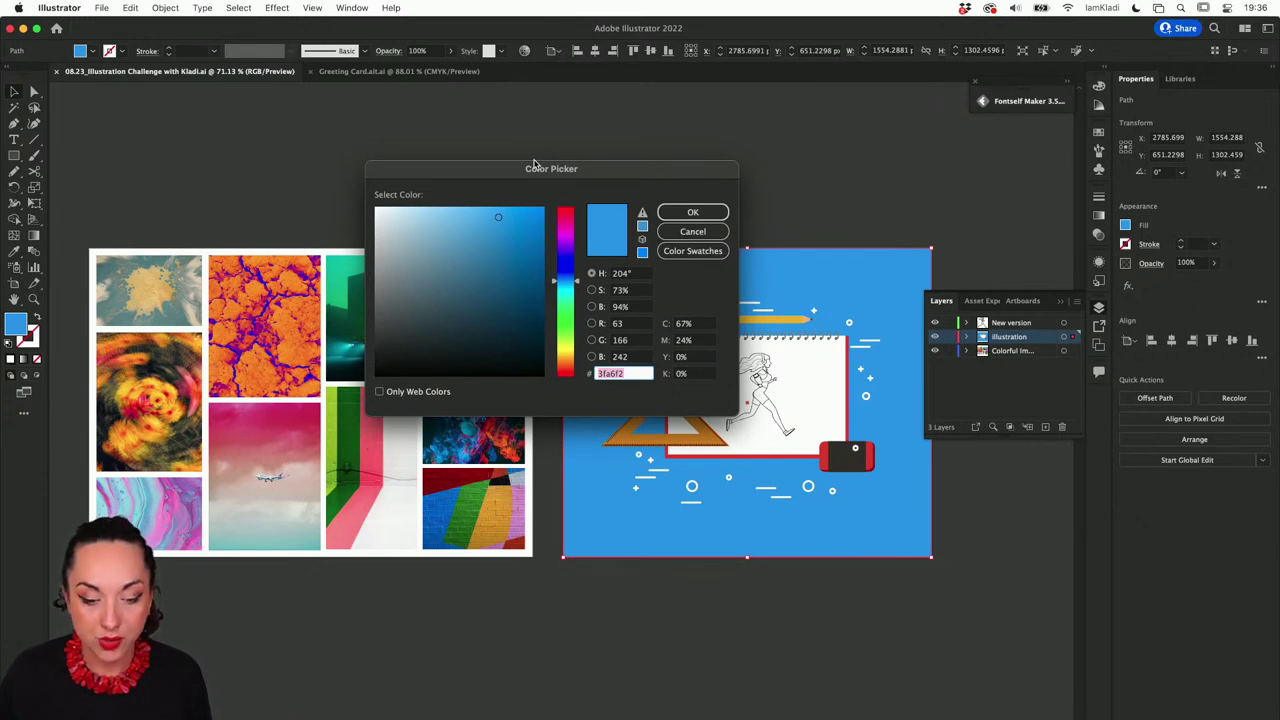
left_click(560, 236)
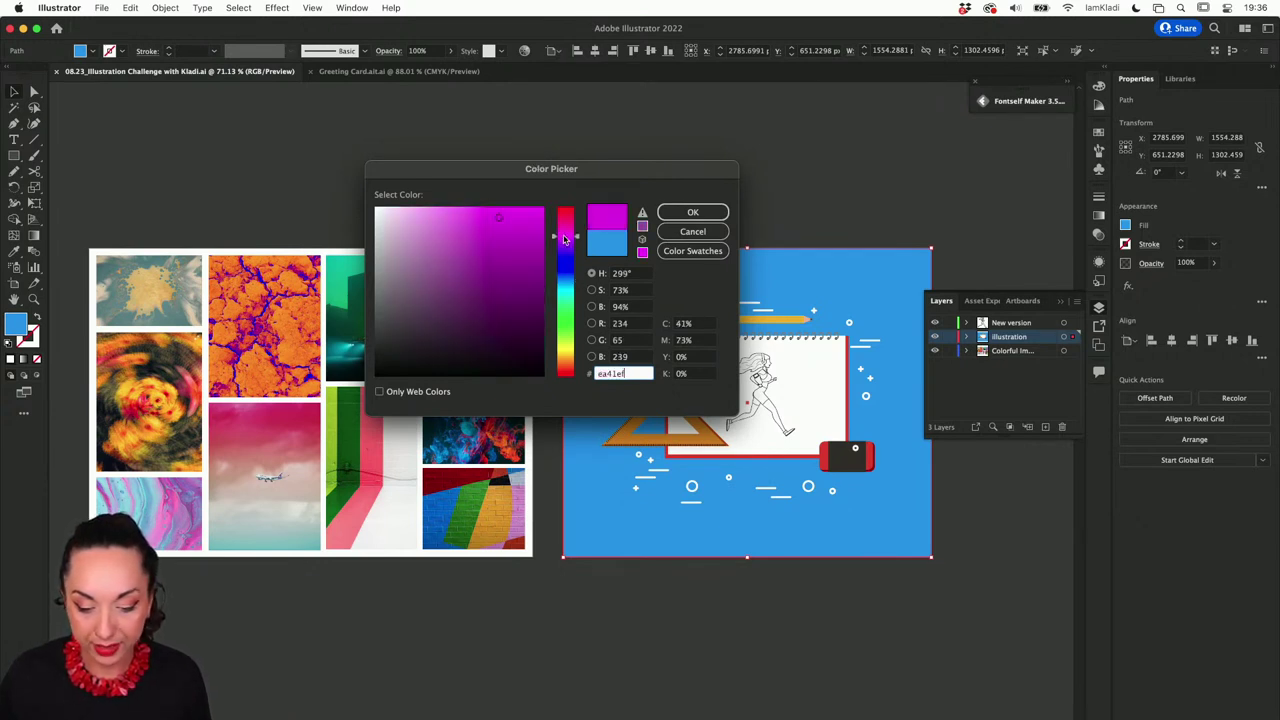
left_click(562, 287)
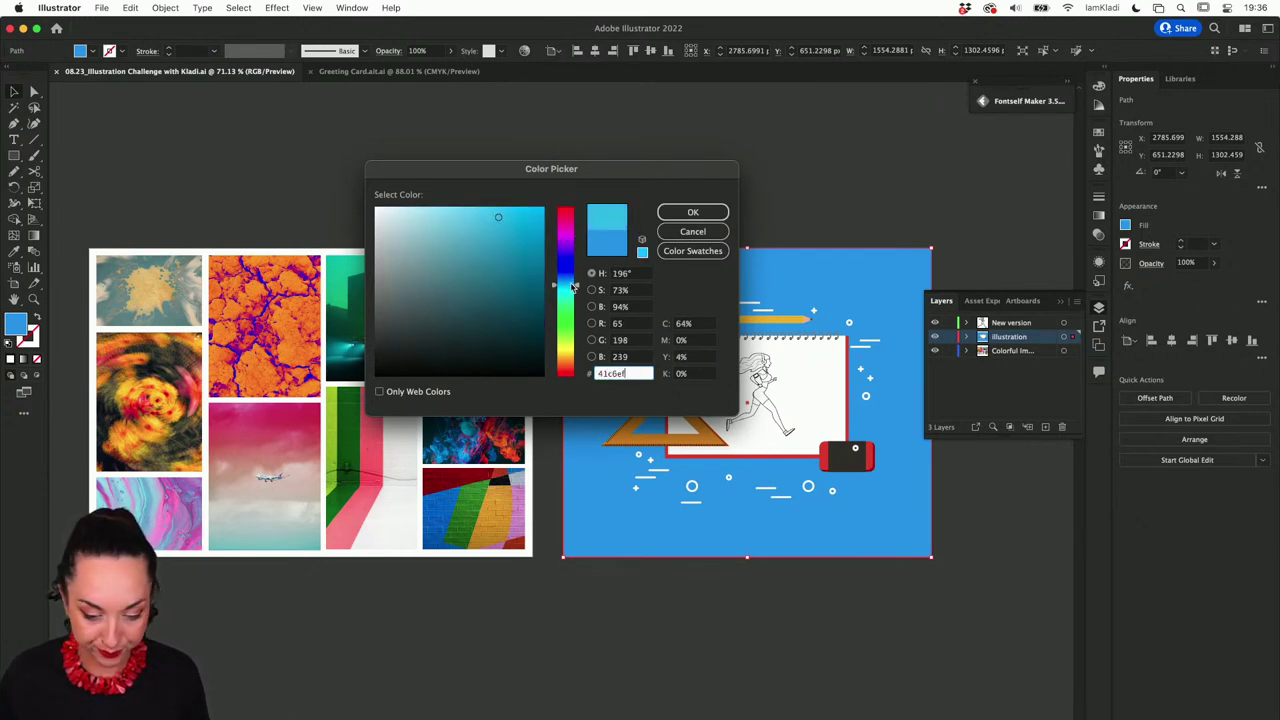
left_click(692, 212)
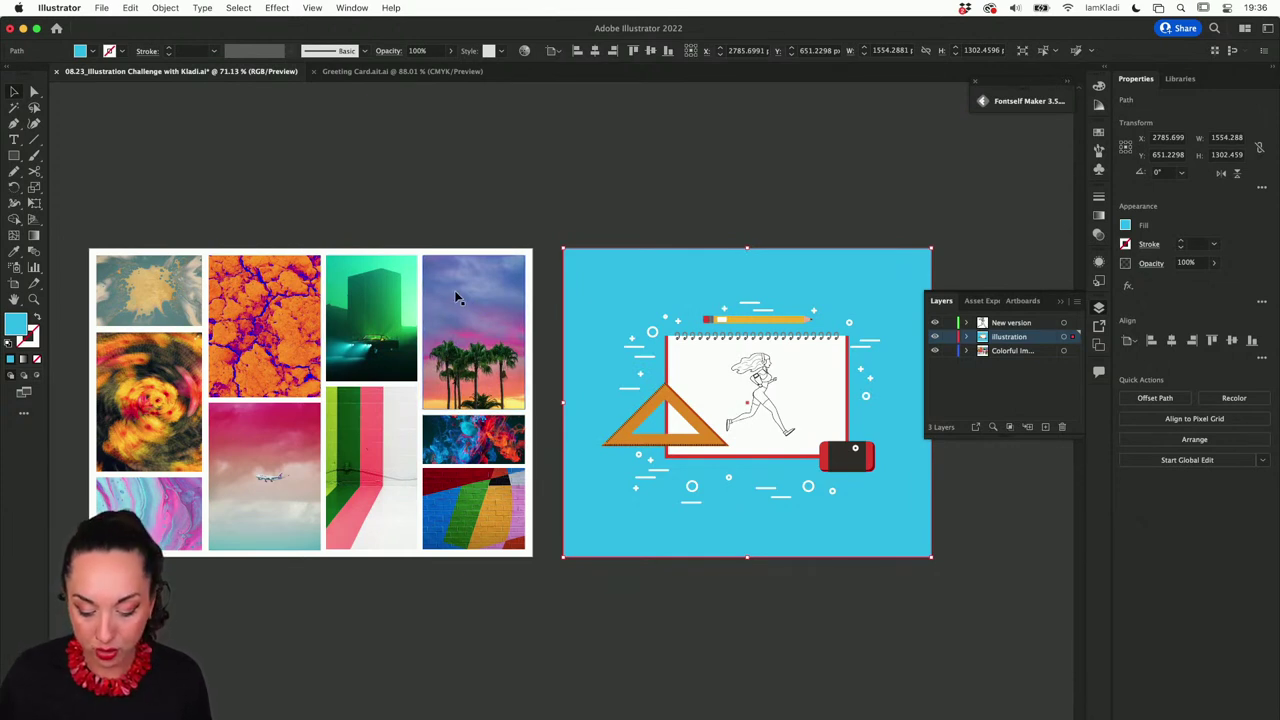
Step: Sample the mint green from the mood-board photo with the Eyedropper, then undo it back to blue
key("a")
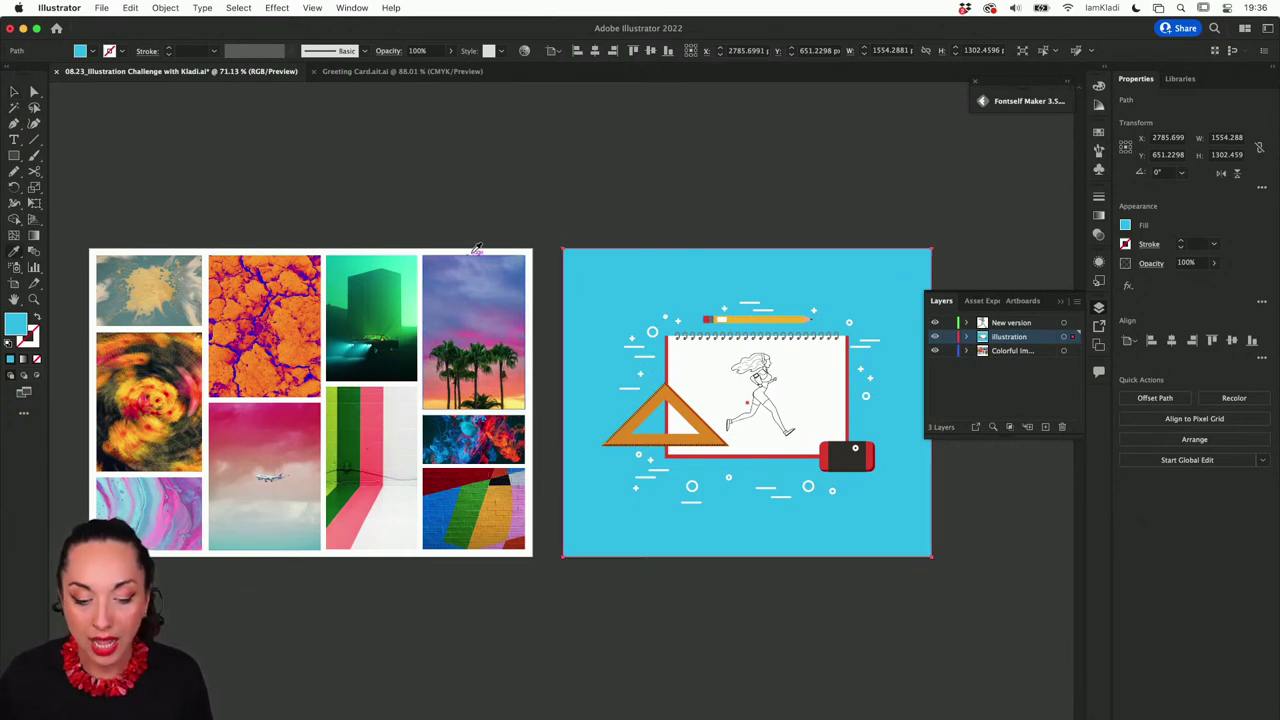
key("v")
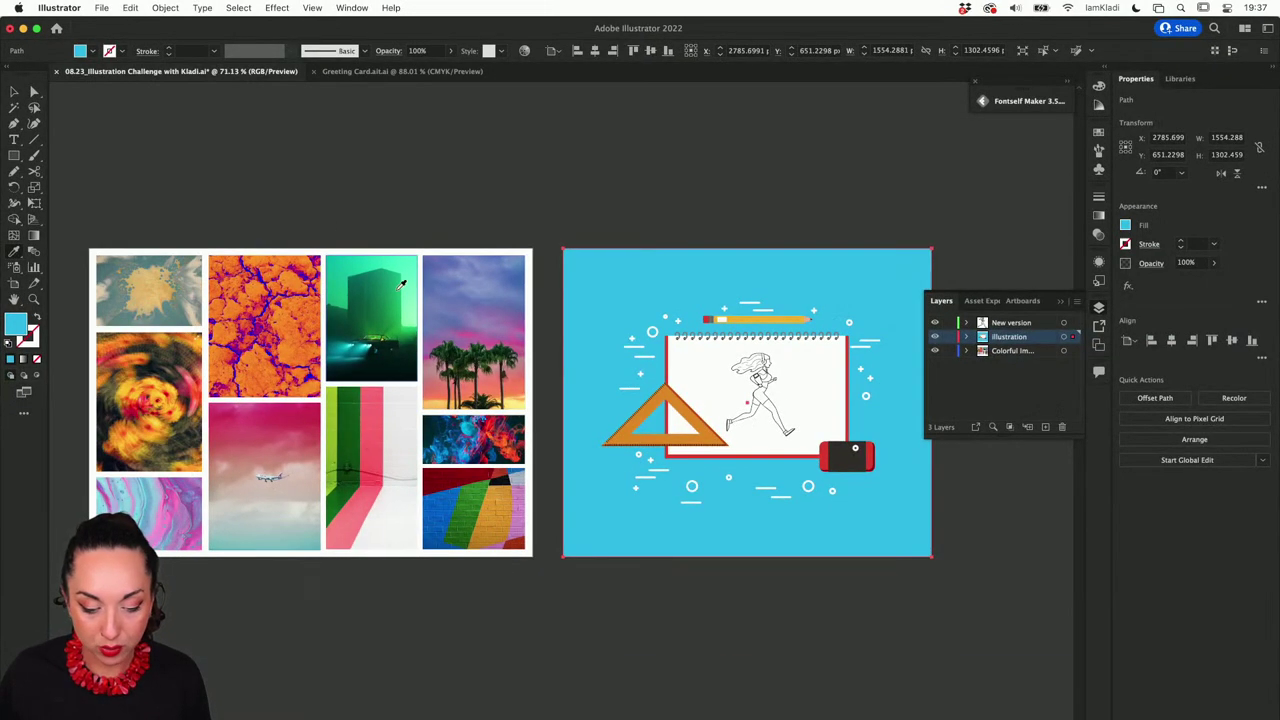
left_click(417, 282)
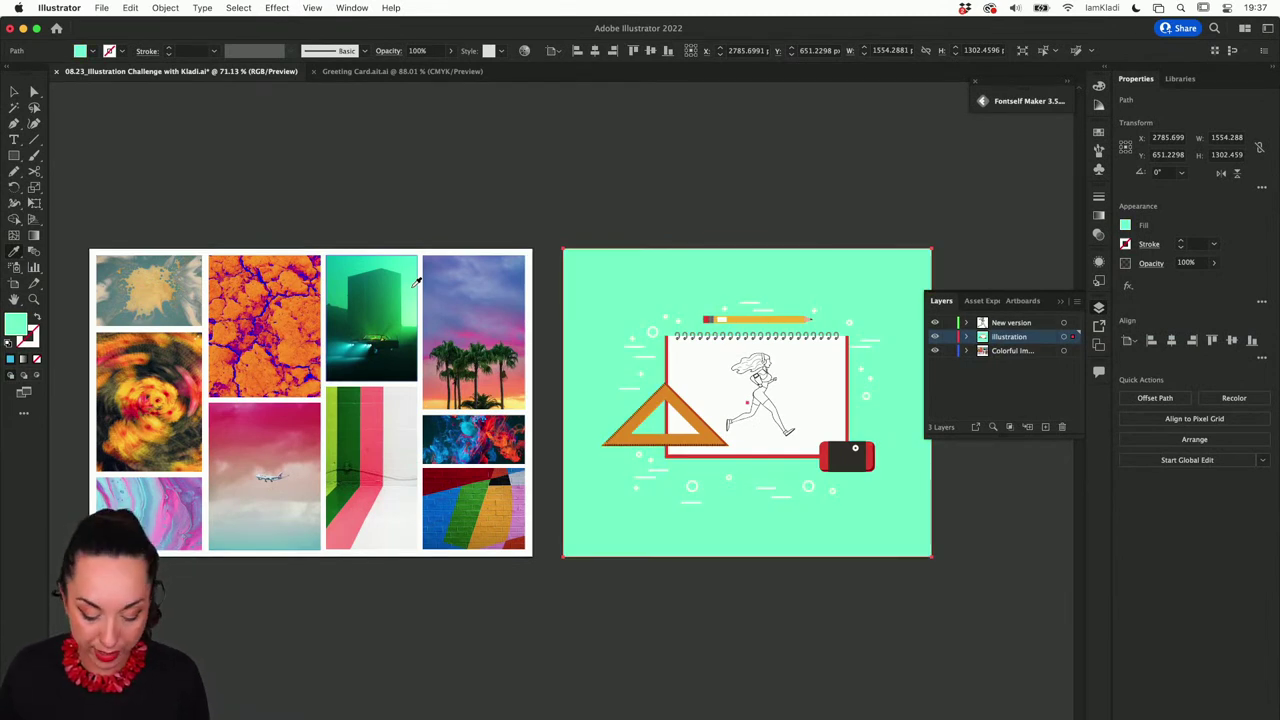
key("super+z")
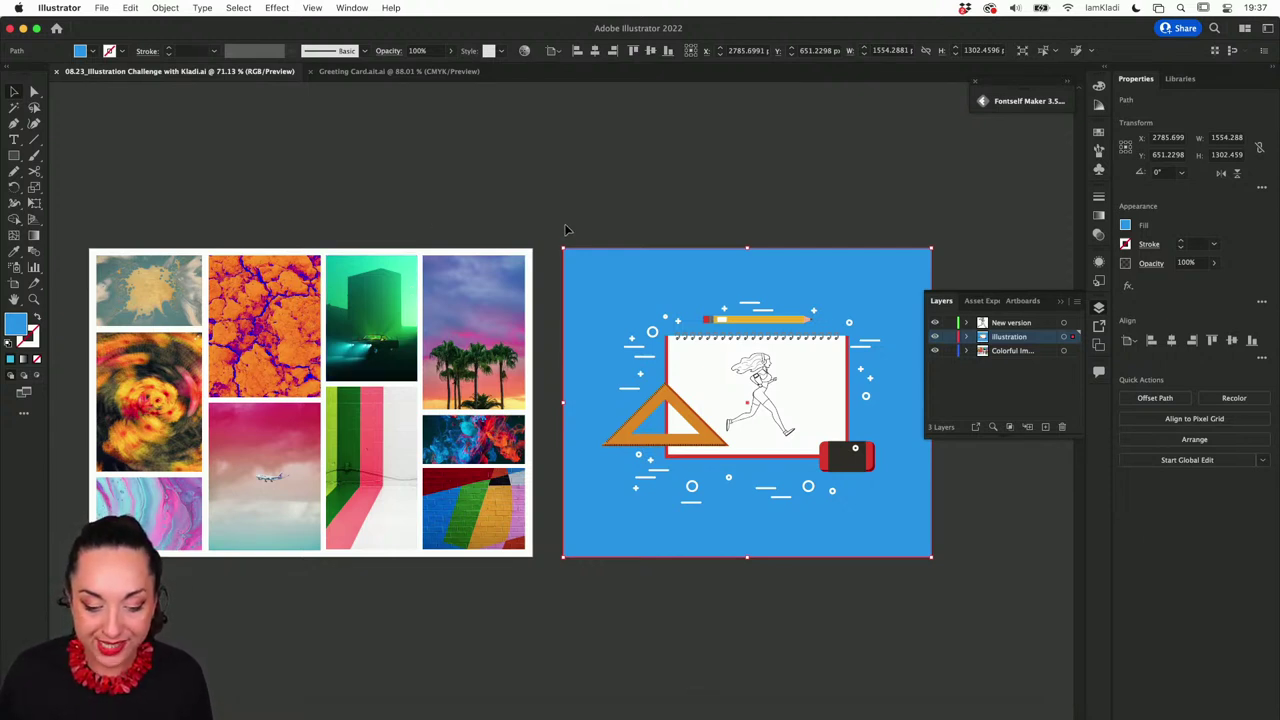
Step: Marquee-select the whole running-girl illustration and expand the Illustration layer to show its group and path
left_click_drag(543, 218, 957, 580)
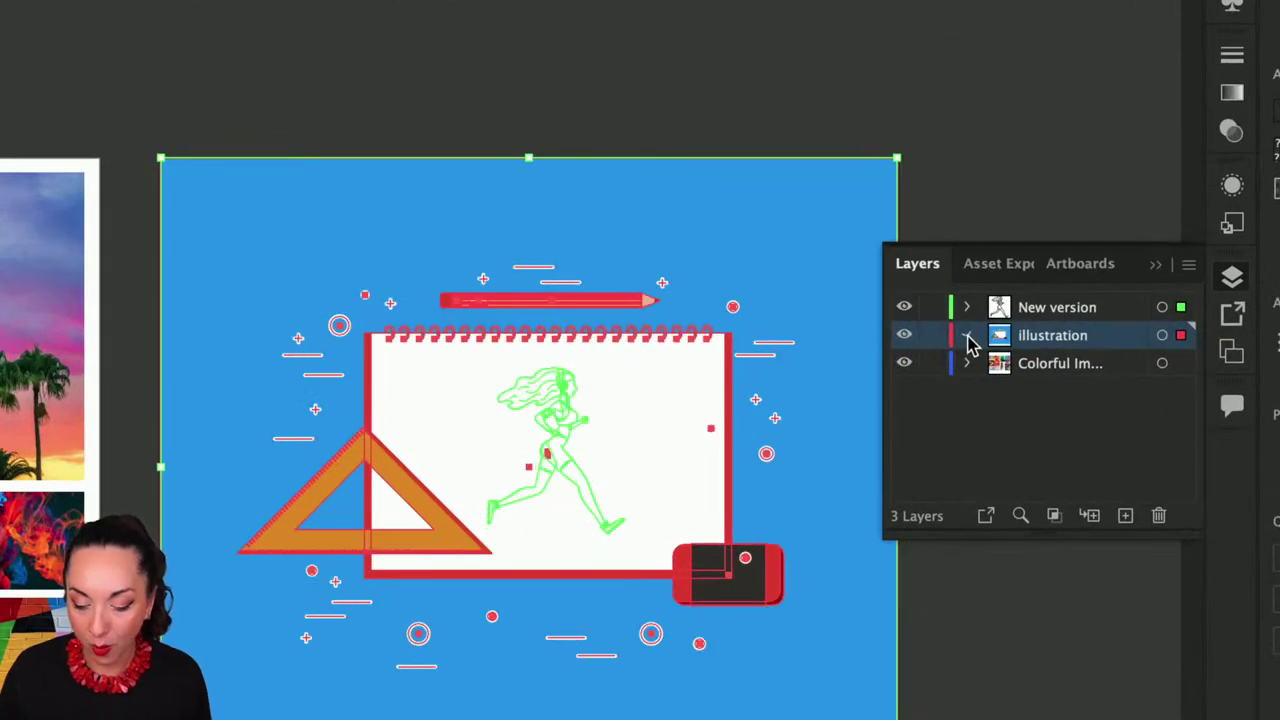
left_click(966, 337)
left_click(967, 308)
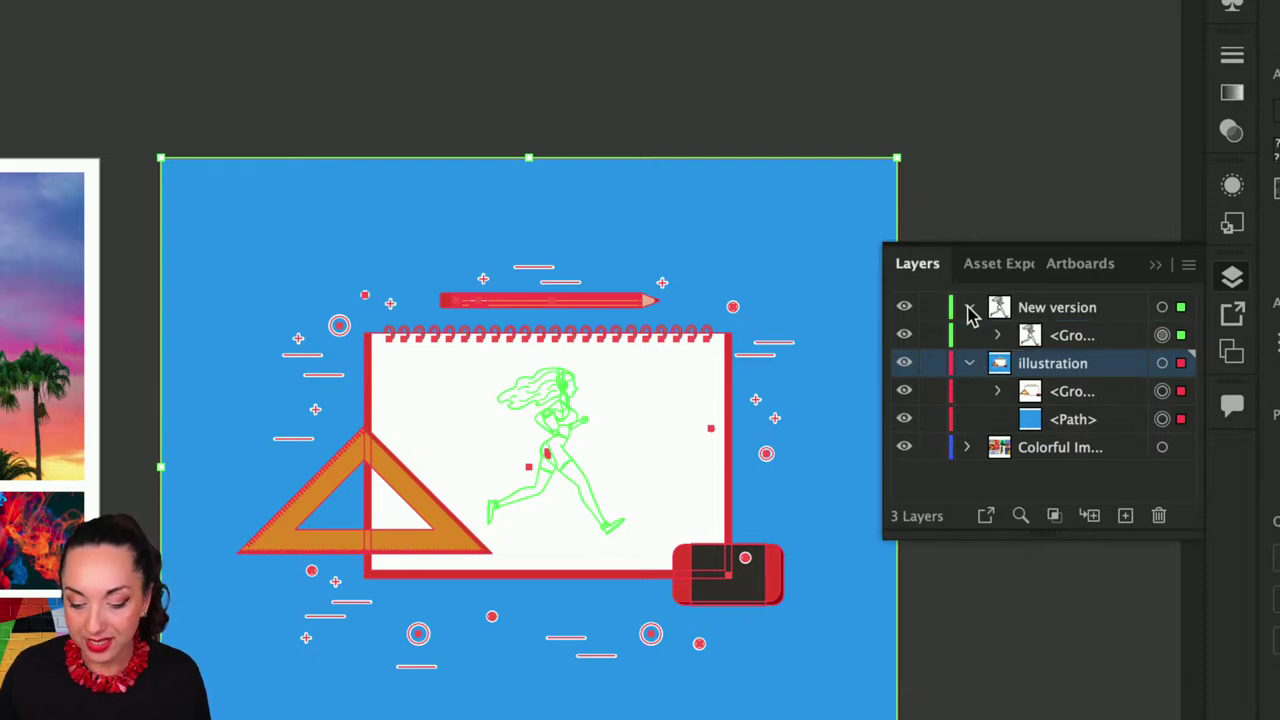
left_click(968, 309)
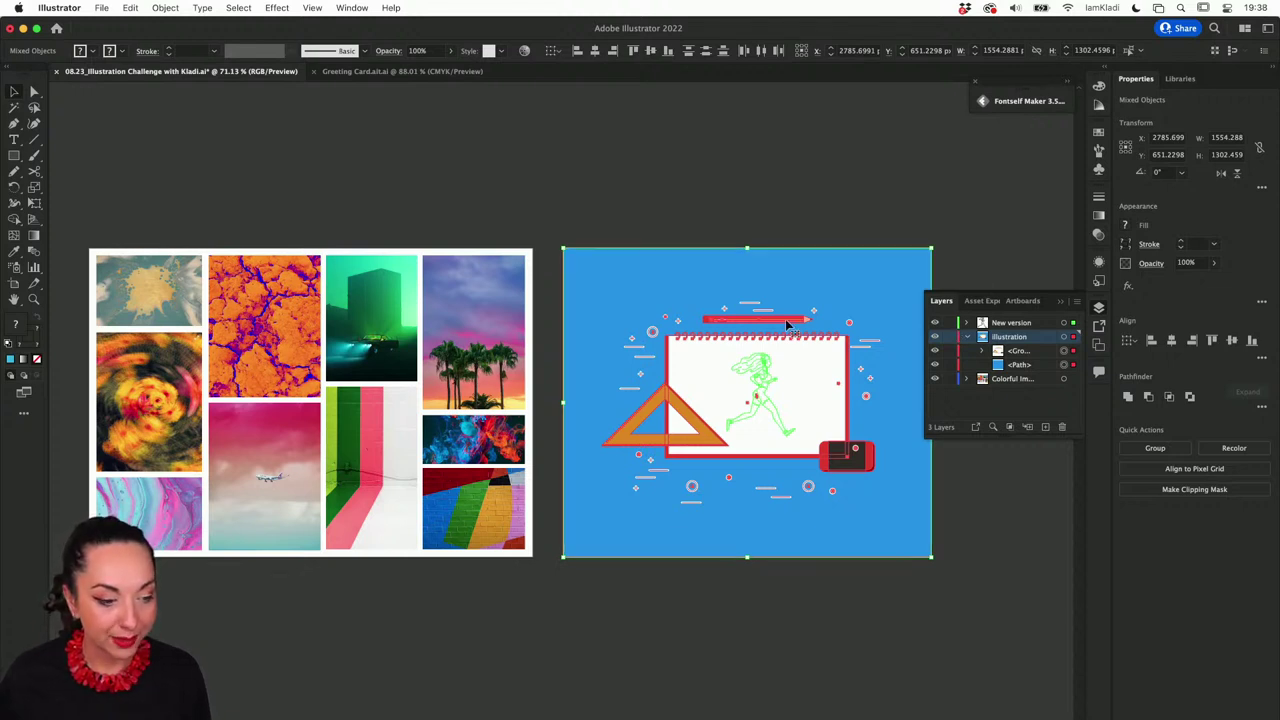
Step: Show the Edit > Edit Colors submenu for the running-girl illustration
scroll(787, 325, "up", 2)
scroll(820, 330, "right", 2)
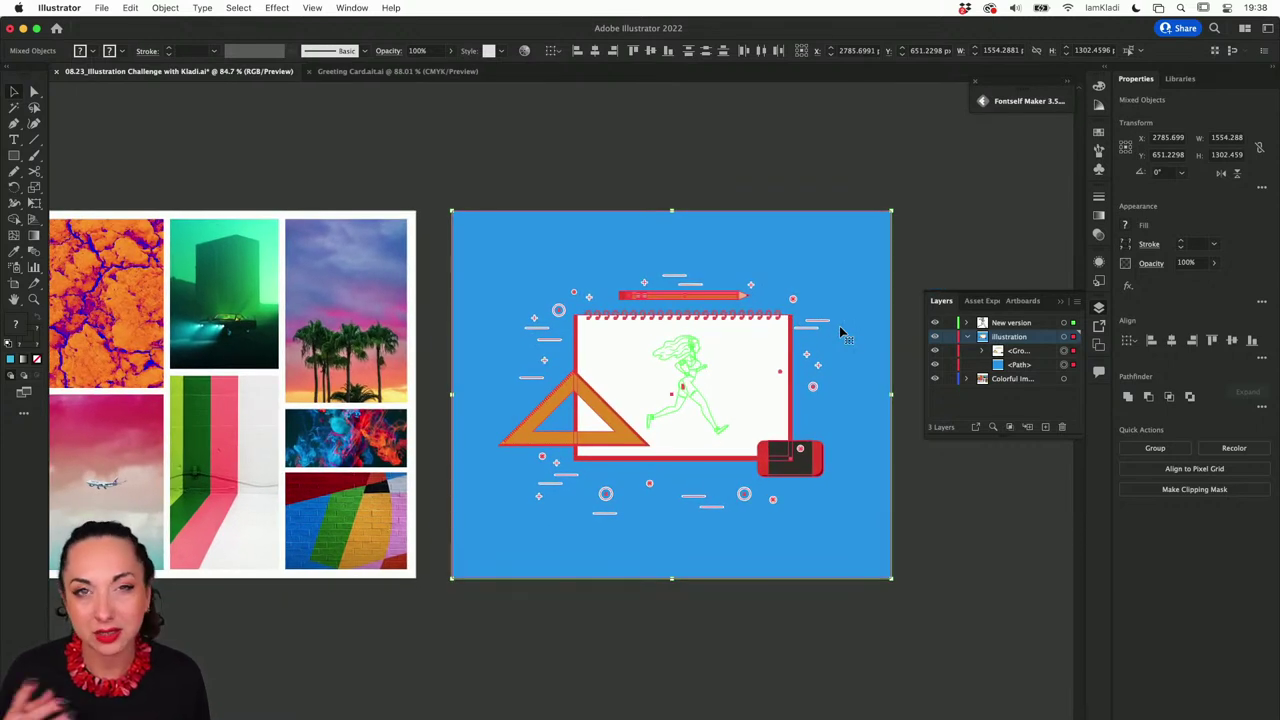
left_click(129, 8)
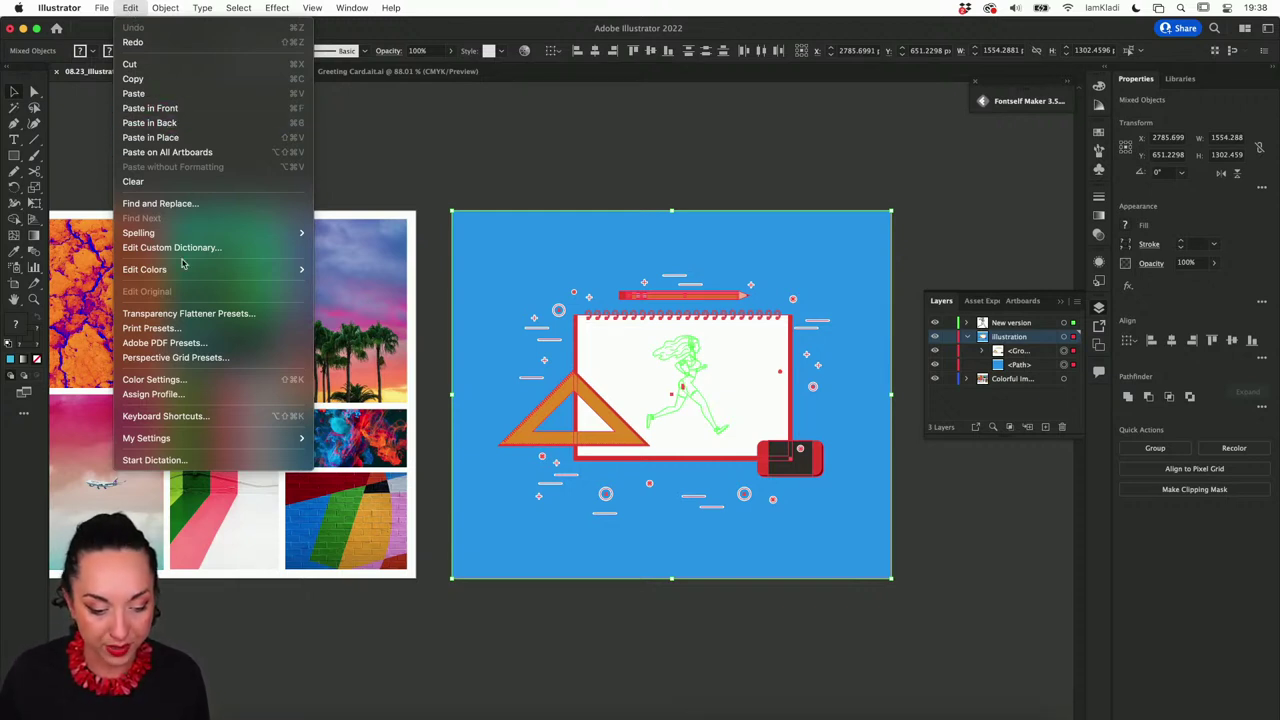
mouse_move(205, 272)
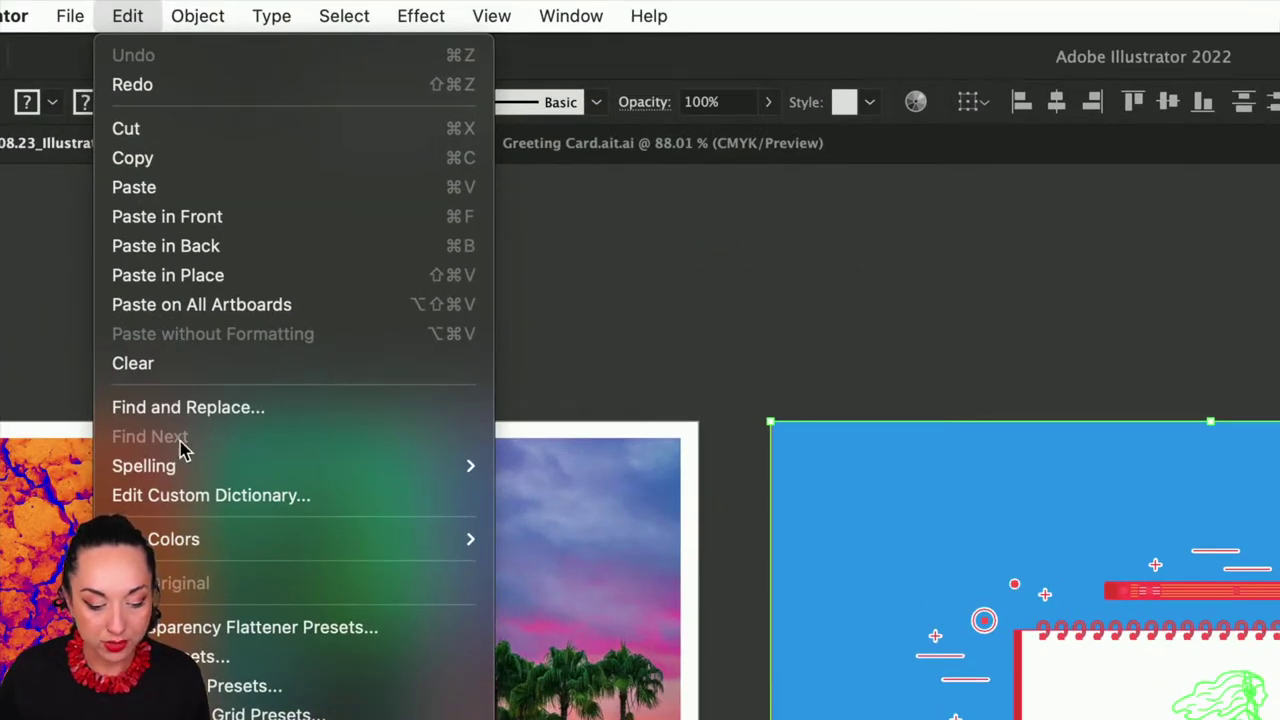
mouse_move(284, 538)
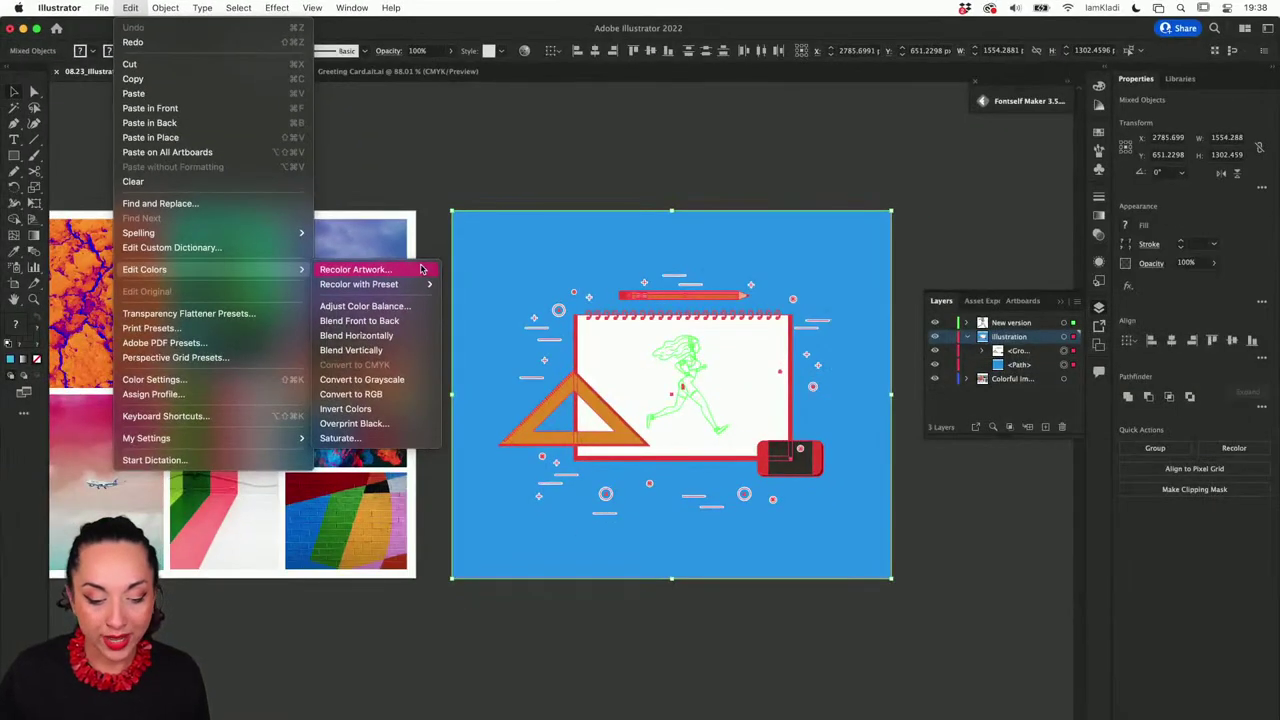
Step: Open Recolor Artwork and browse the colour library list without choosing one
left_click(421, 269)
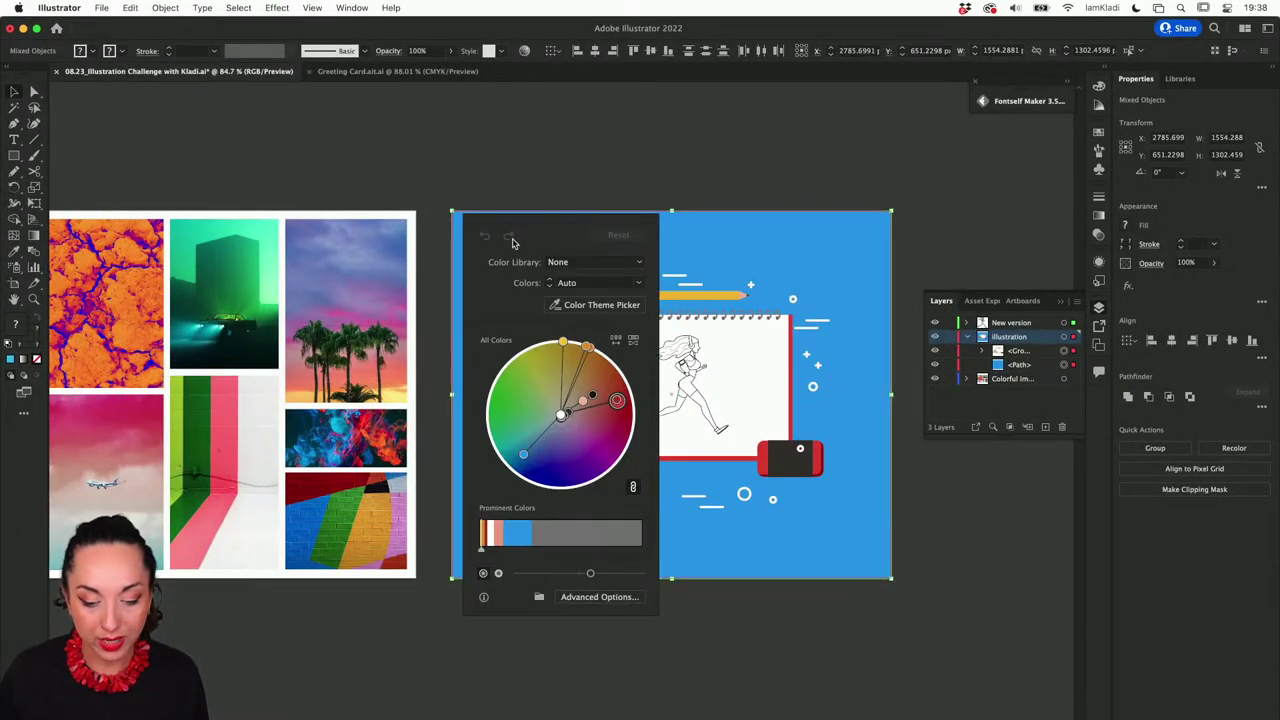
left_click_drag(551, 222, 520, 207)
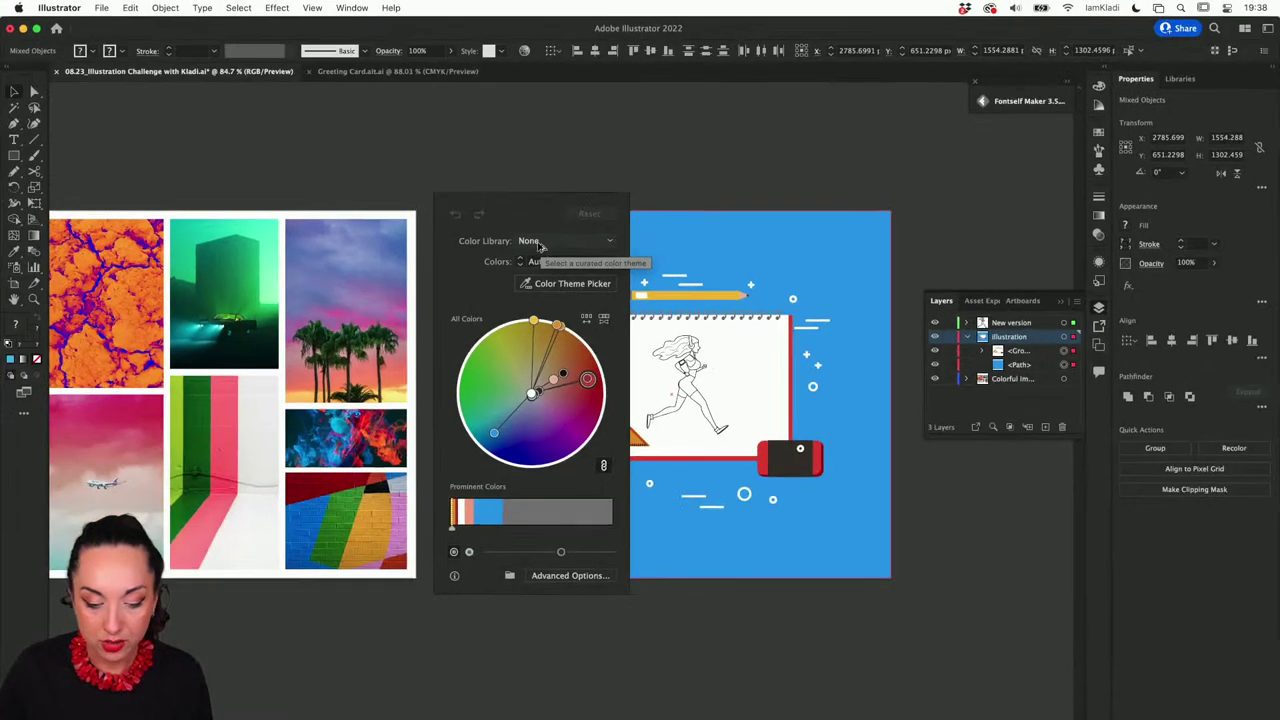
left_click(609, 243)
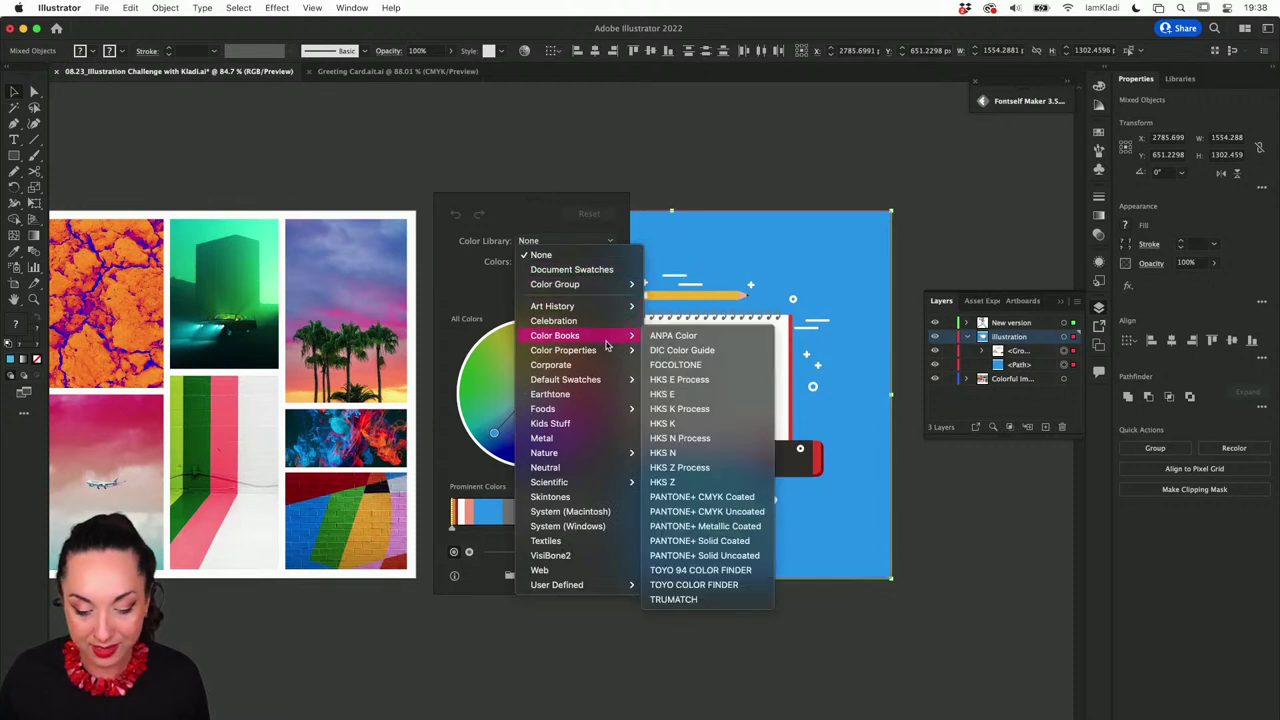
mouse_move(603, 338)
mouse_move(608, 405)
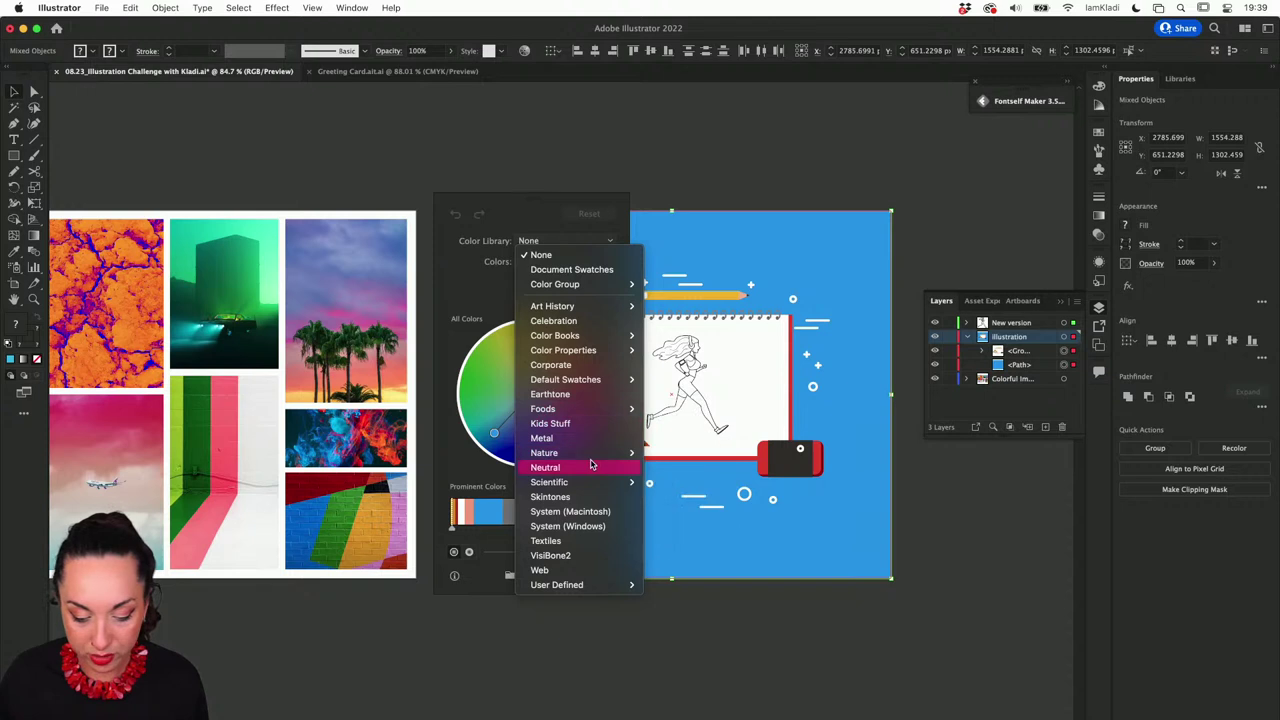
mouse_move(600, 482)
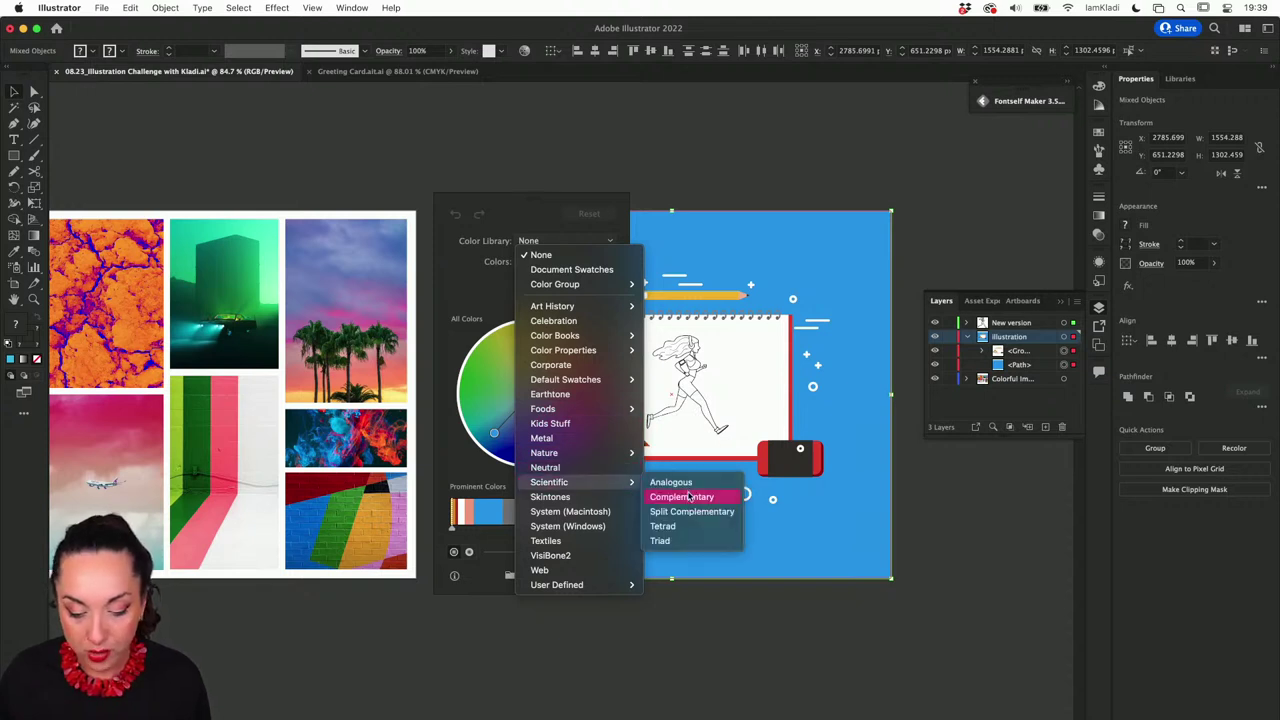
left_click(540, 236)
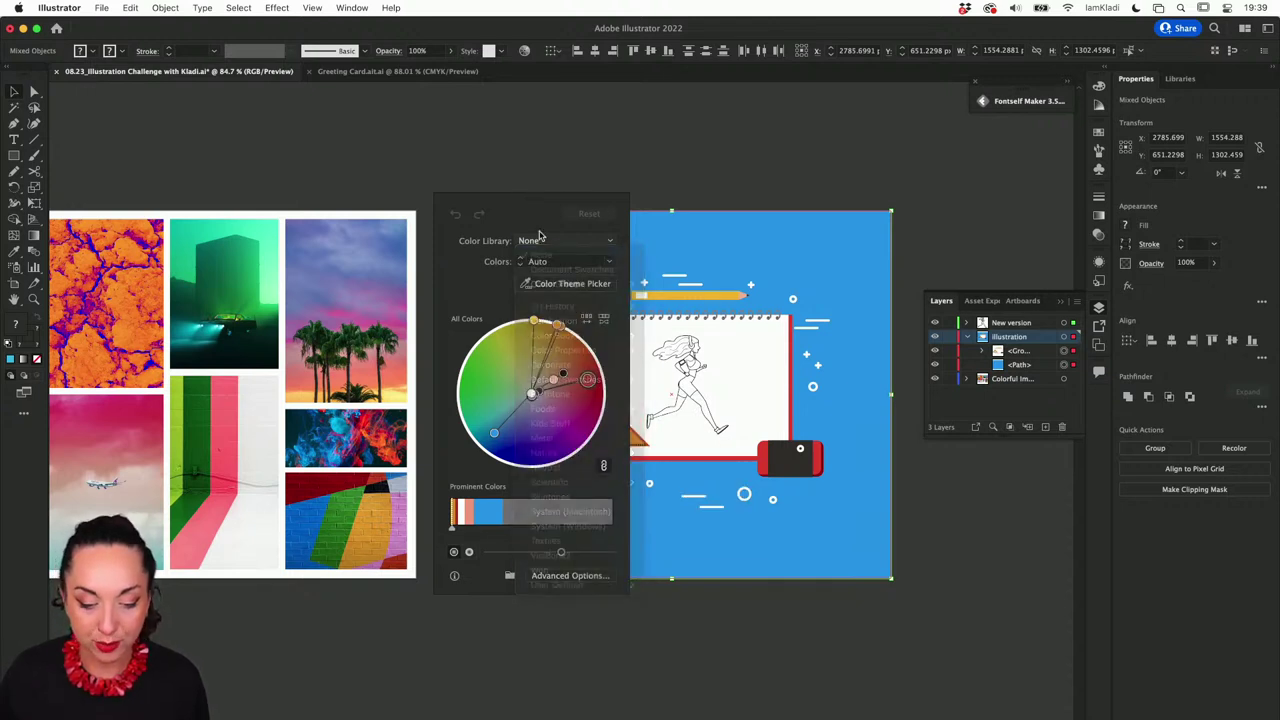
Step: Leave the number-of-colours setting unchanged, then undo the accidental compound path
left_click(610, 264)
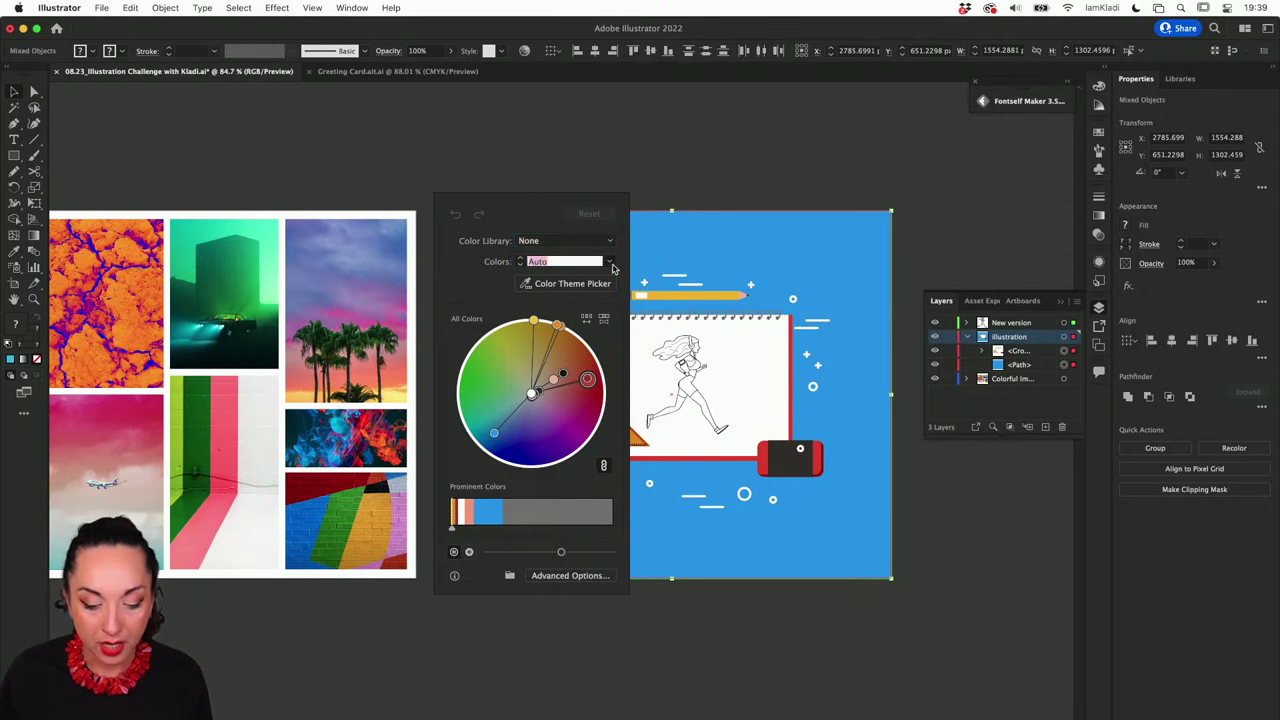
left_click(610, 262)
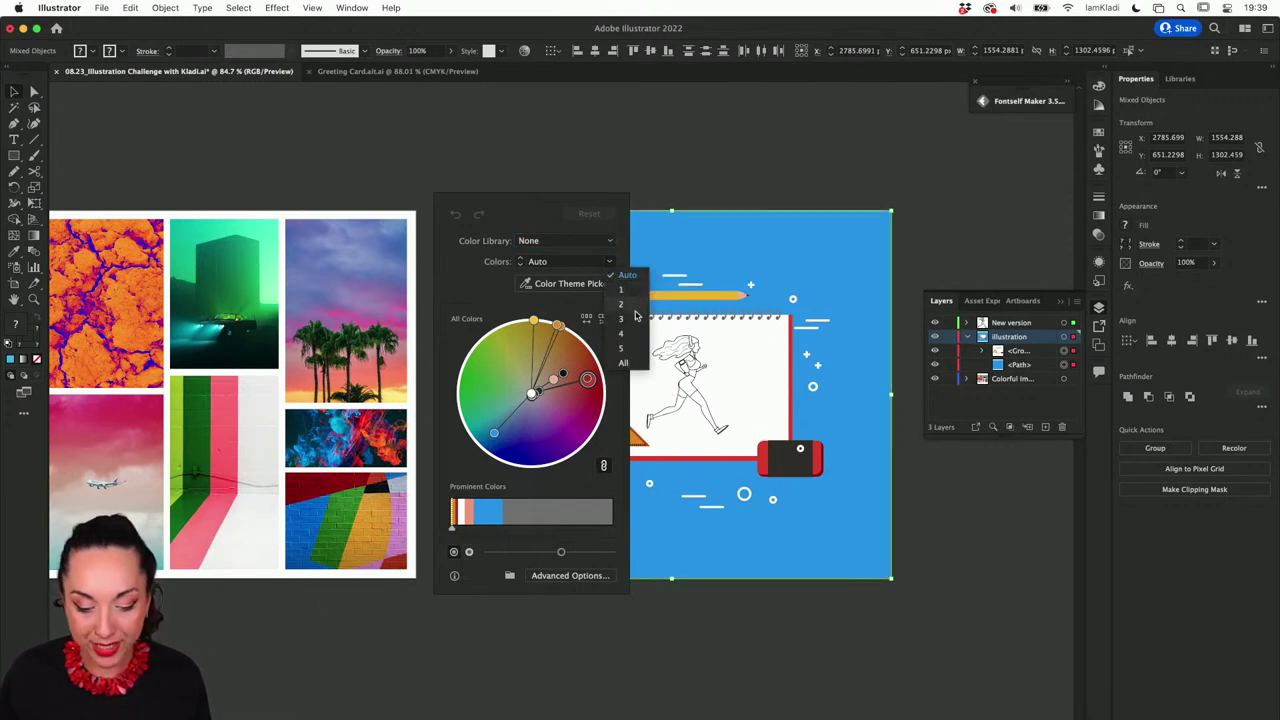
left_click(481, 287)
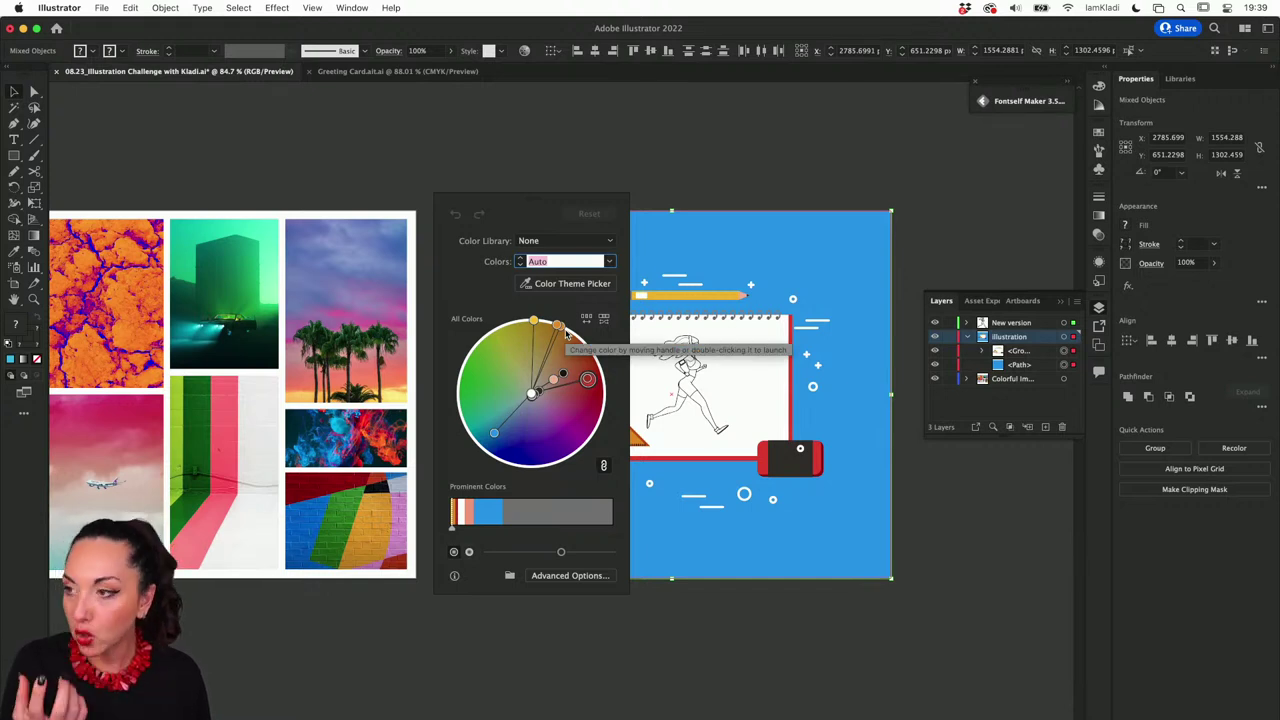
key("super+z")
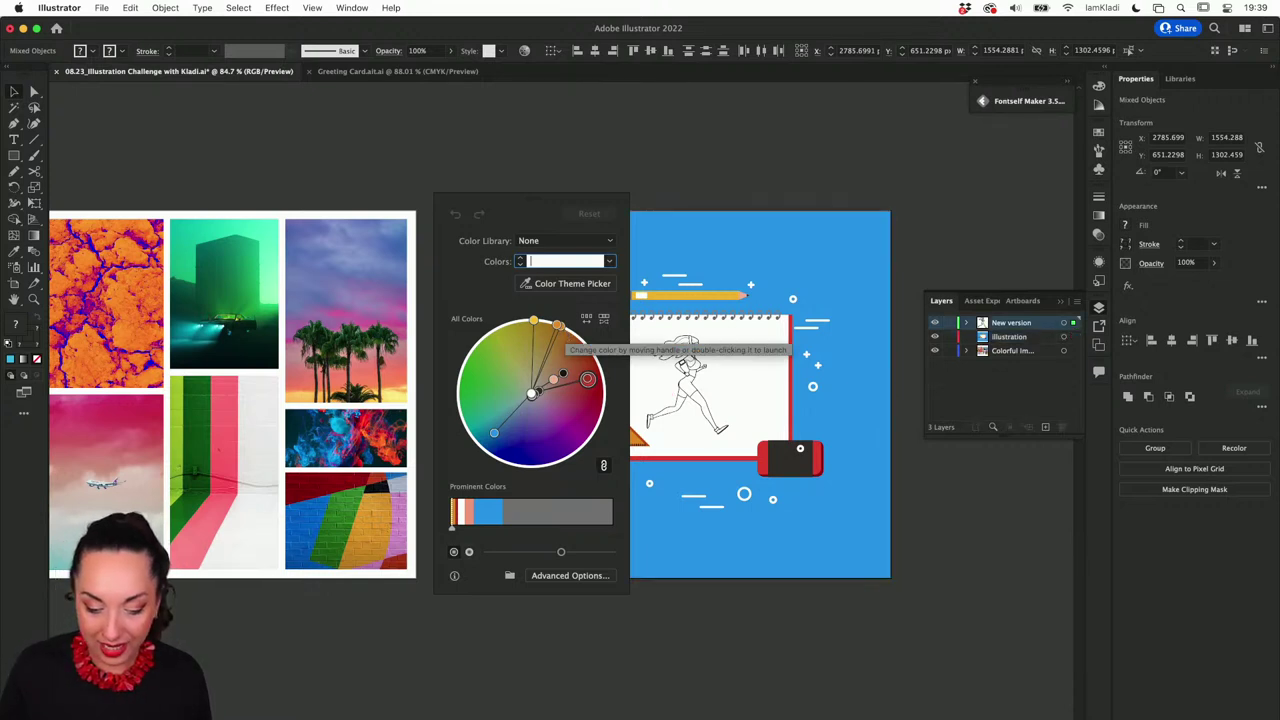
key("super+z")
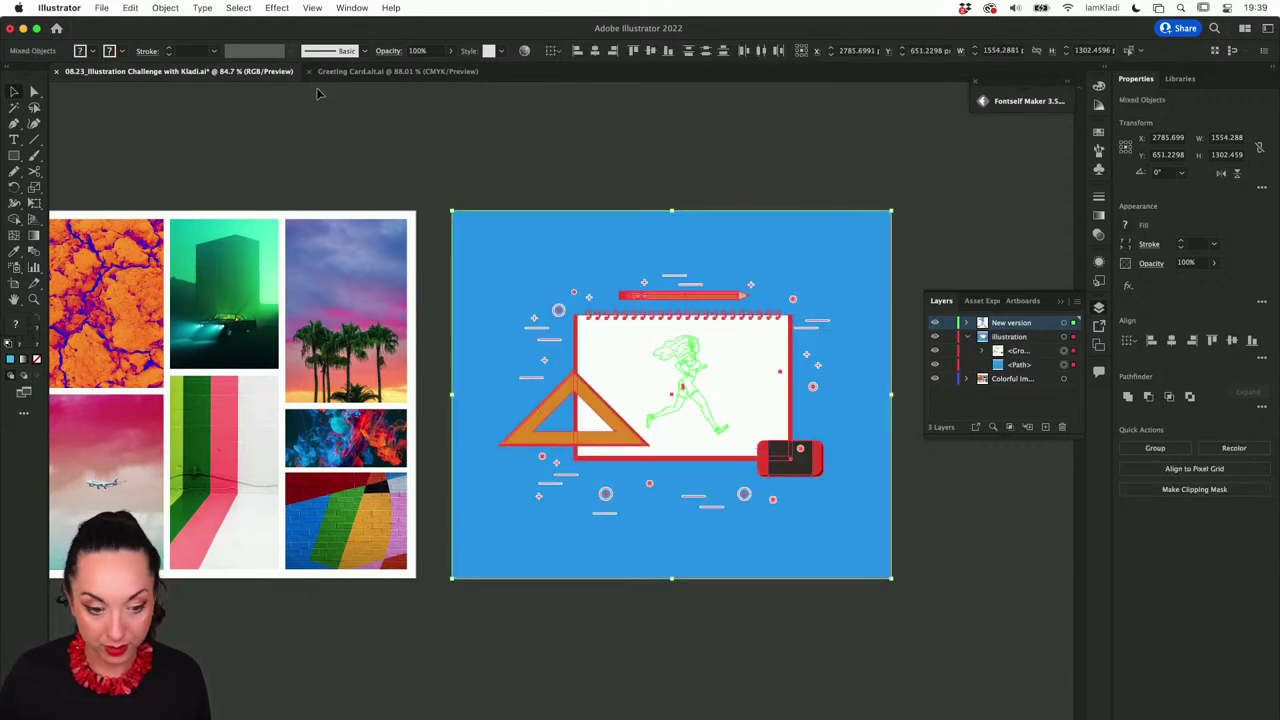
Step: Reopen Edit > Edit Colors > Recolor Artwork for the notebook illustration
left_click(131, 8)
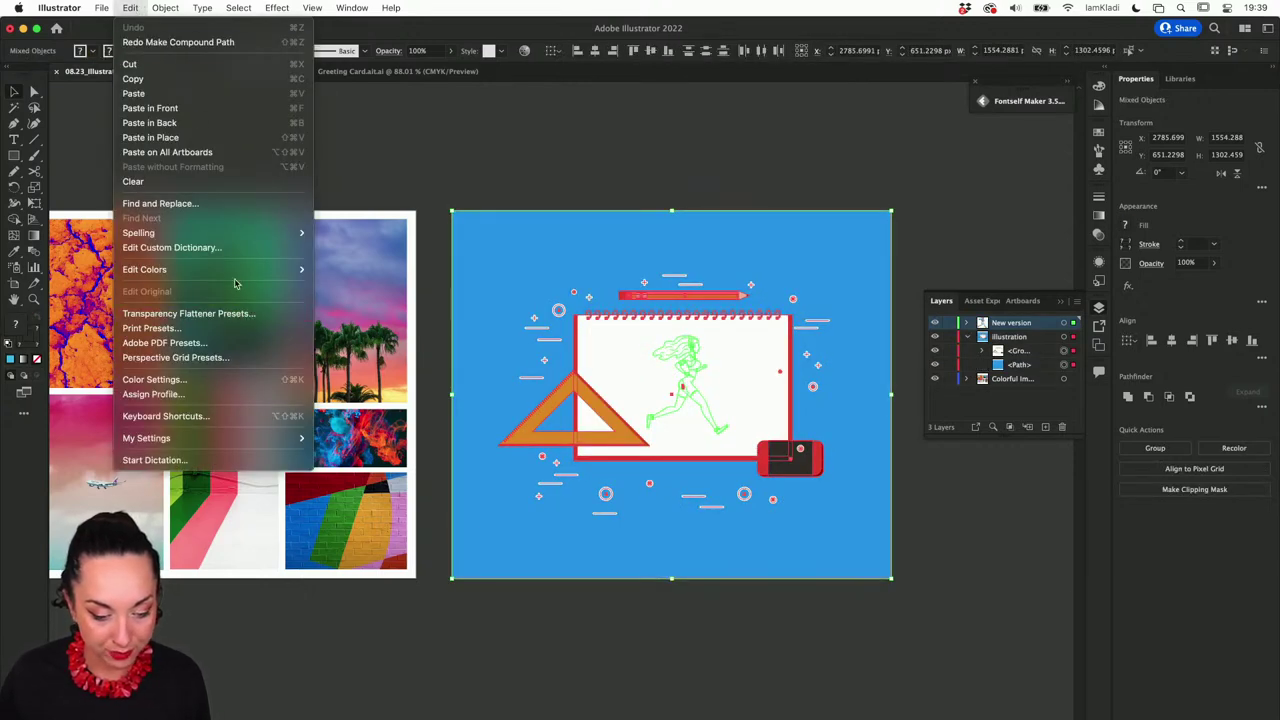
mouse_move(228, 272)
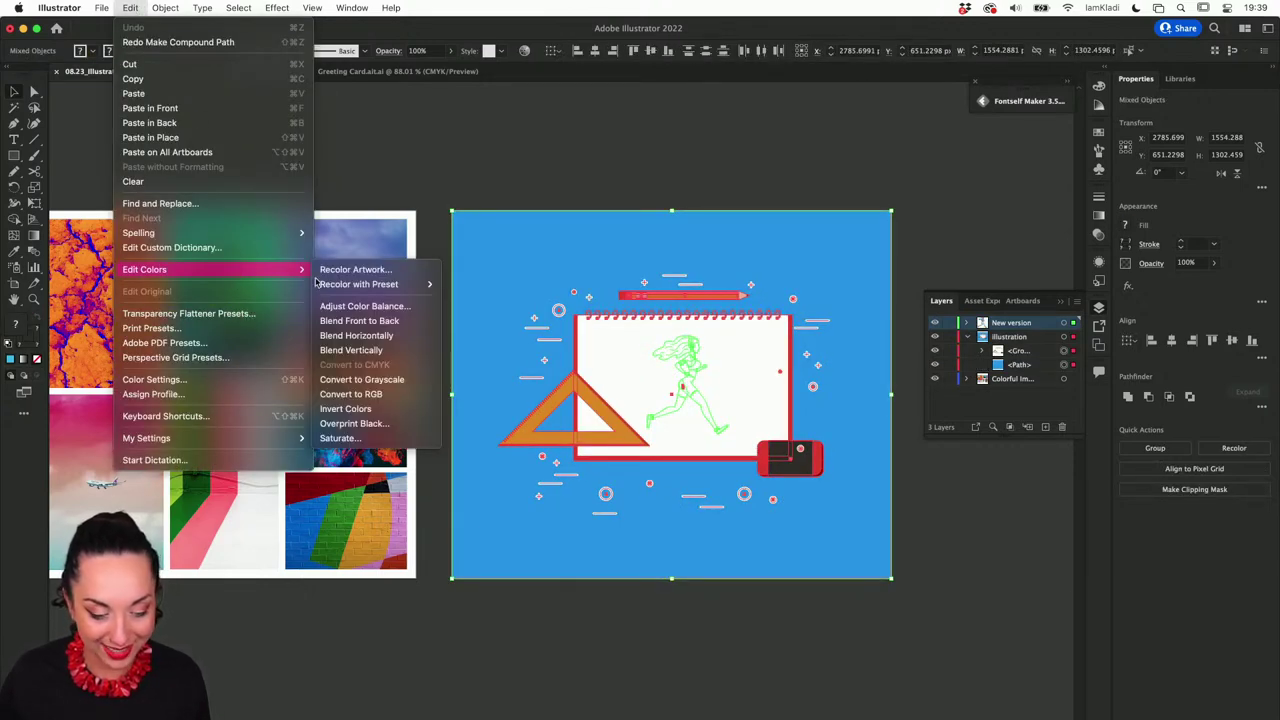
left_click(390, 271)
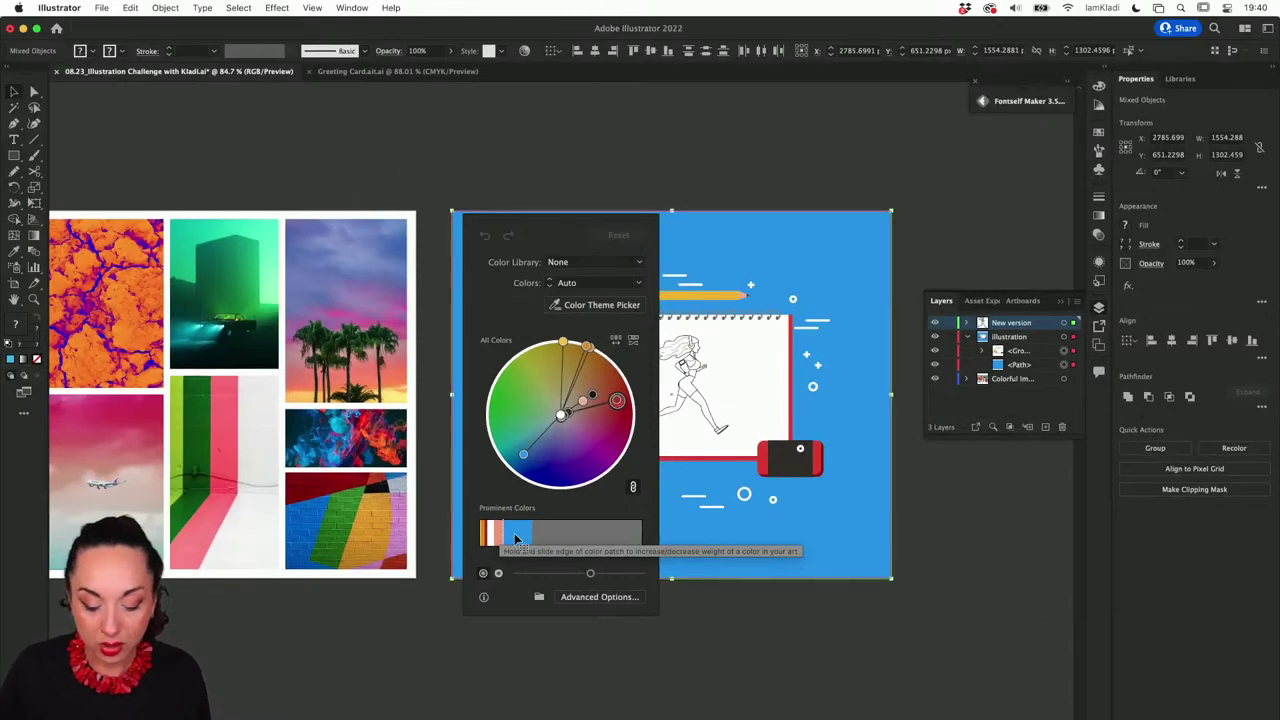
Step: Give peach more weight than blue in Prominent Colors and switch to Color Theme Picker
left_click_drag(578, 227, 437, 218)
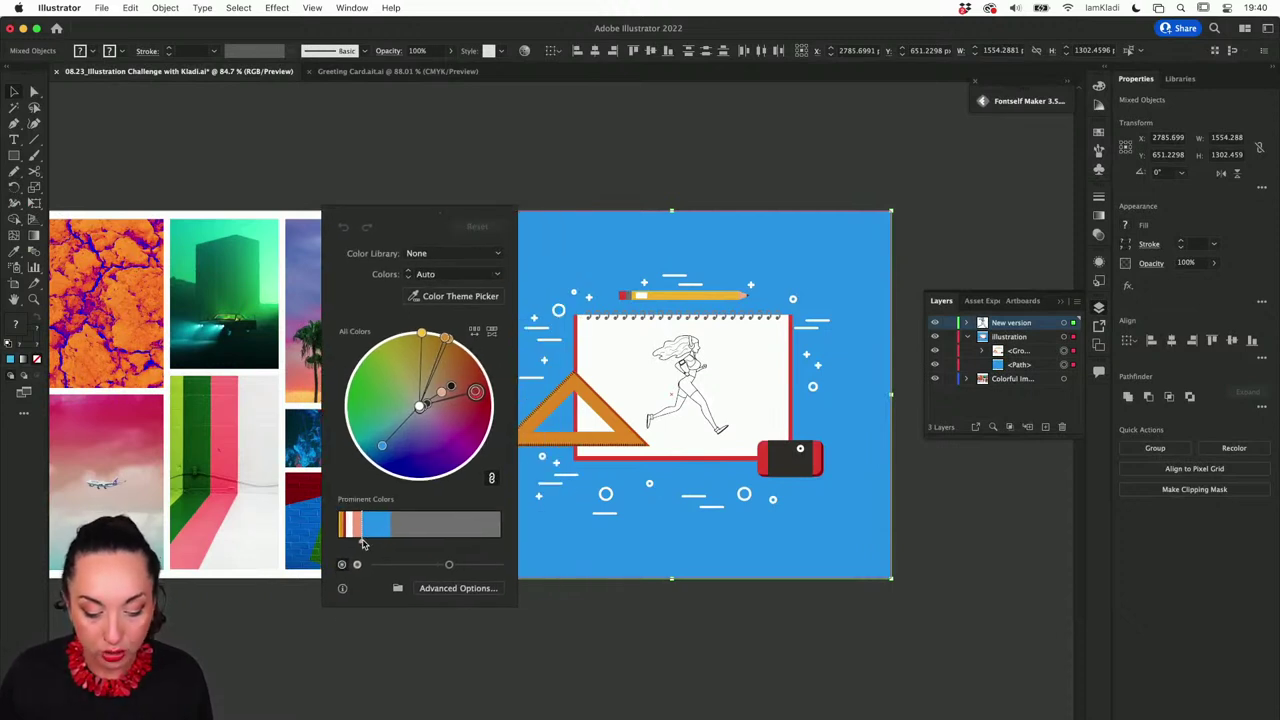
mouse_move(362, 541)
left_mouse_down()
mouse_move(382, 546)
mouse_move(360, 543)
left_mouse_up()
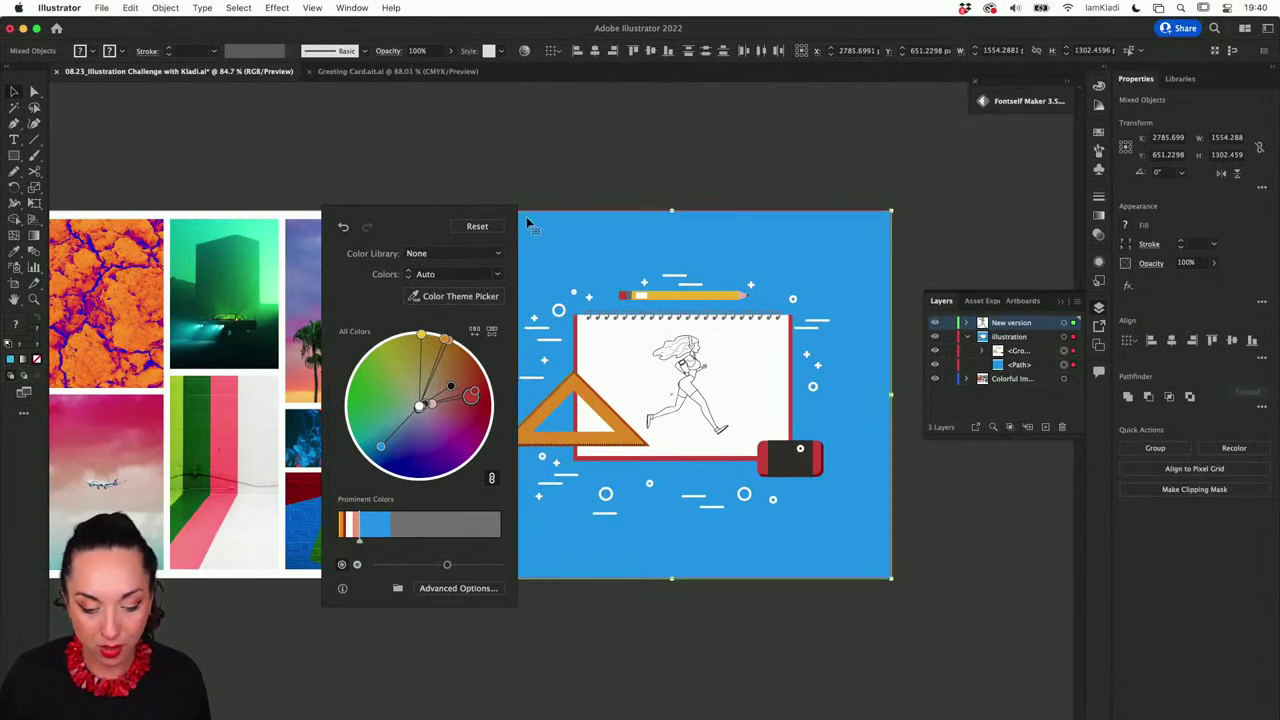
left_click_drag(398, 217, 501, 218)
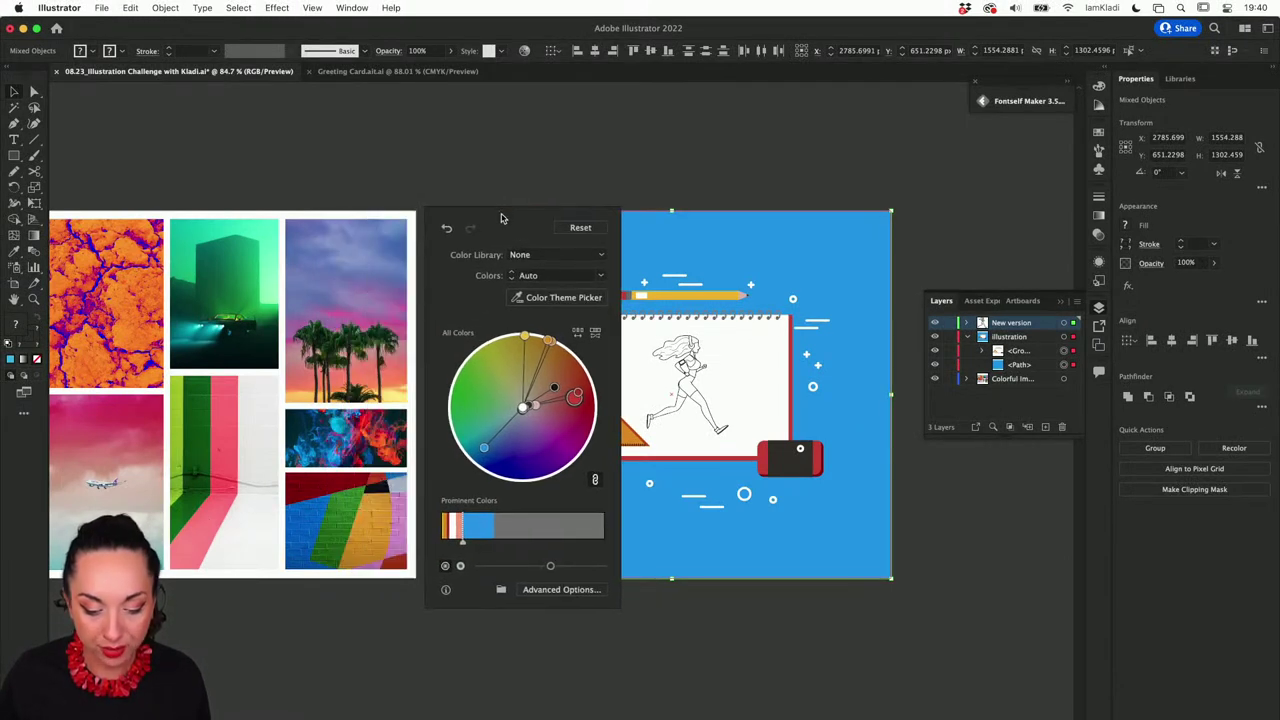
left_click(585, 297)
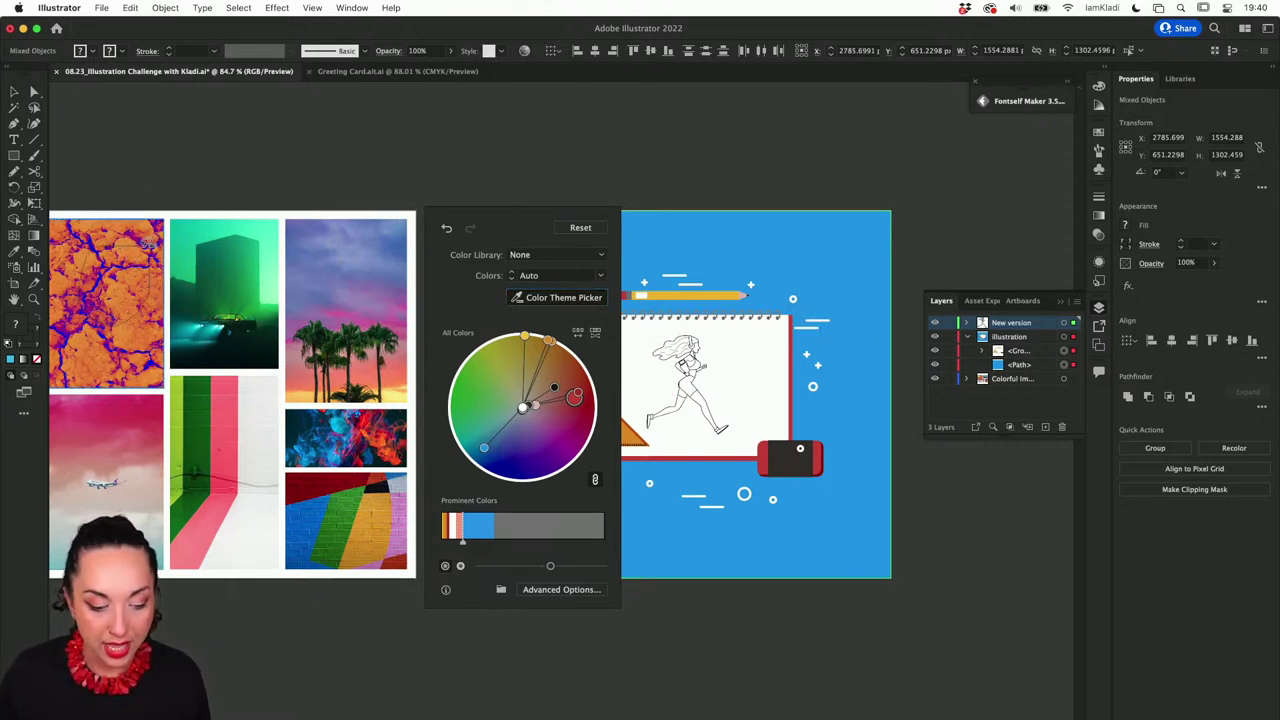
Step: Apply colour themes from the orange cracked-earth and green-and-pink wall photos
left_click(147, 242)
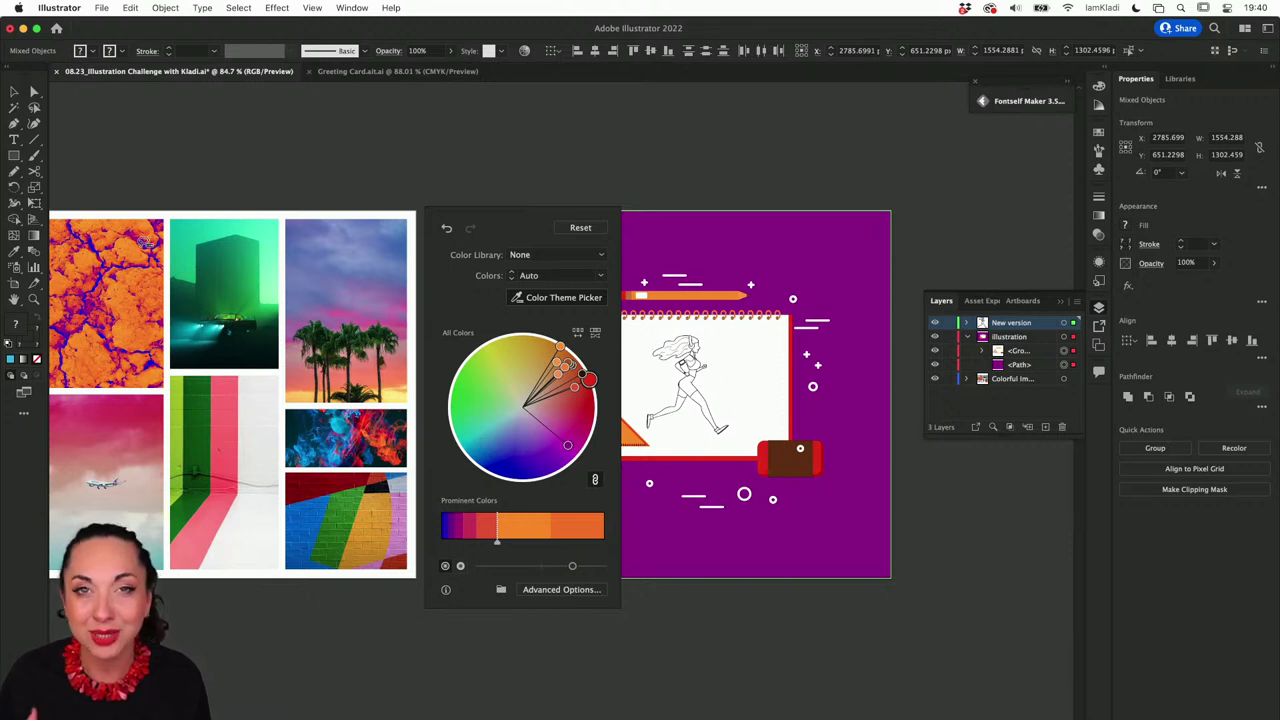
mouse_move(146, 240)
left_mouse_down()
mouse_move(97, 313)
mouse_move(118, 430)
mouse_move(213, 420)
mouse_move(274, 382)
mouse_move(255, 291)
mouse_move(146, 242)
left_mouse_up()
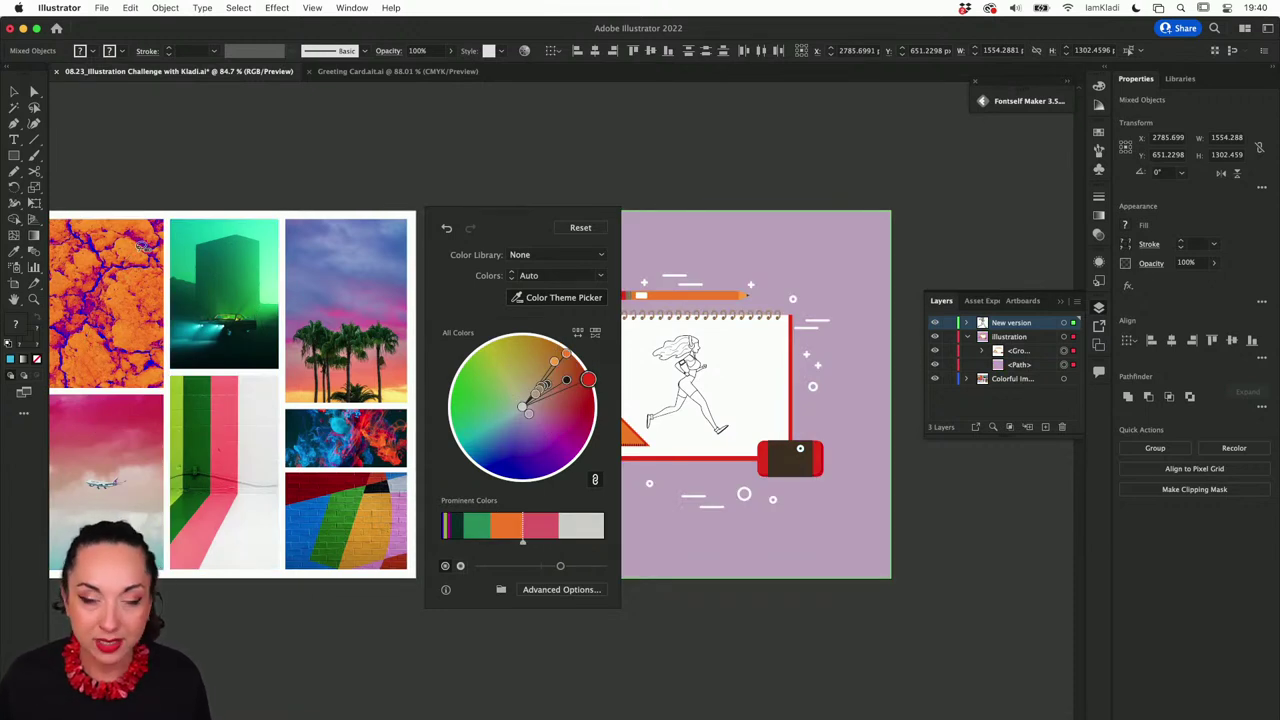
left_click(235, 427)
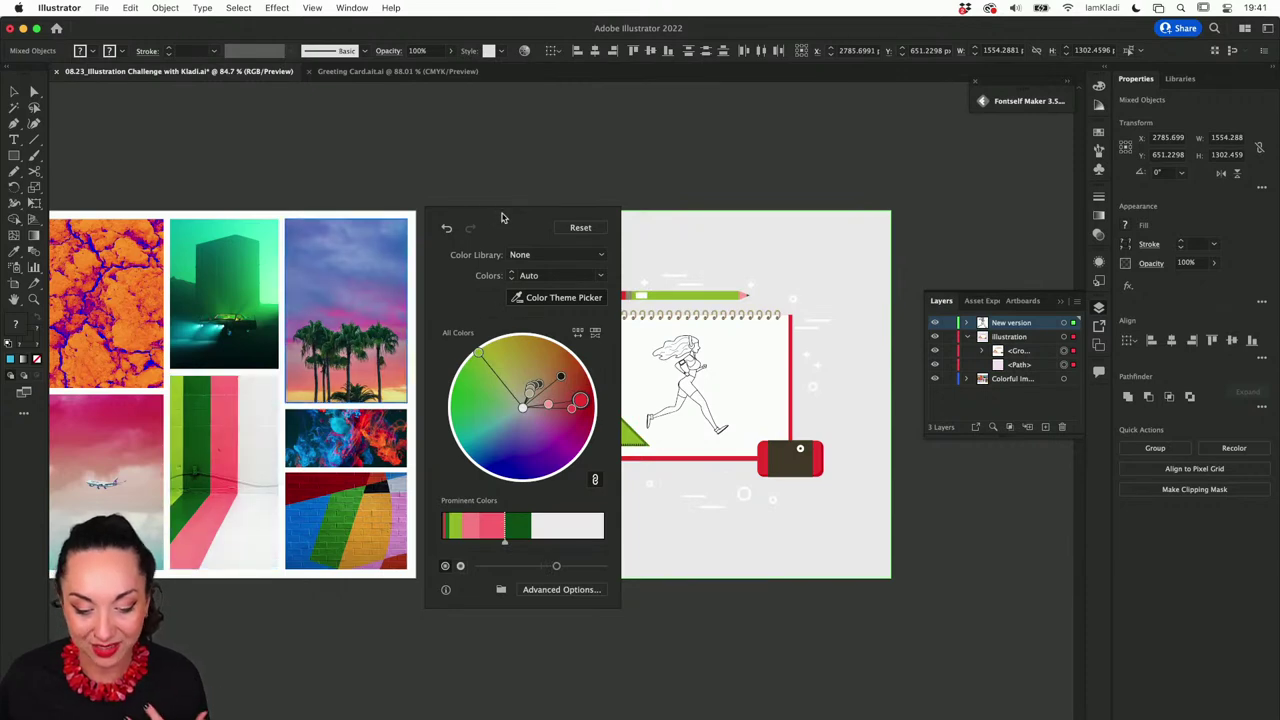
left_click_drag(497, 222, 918, 323)
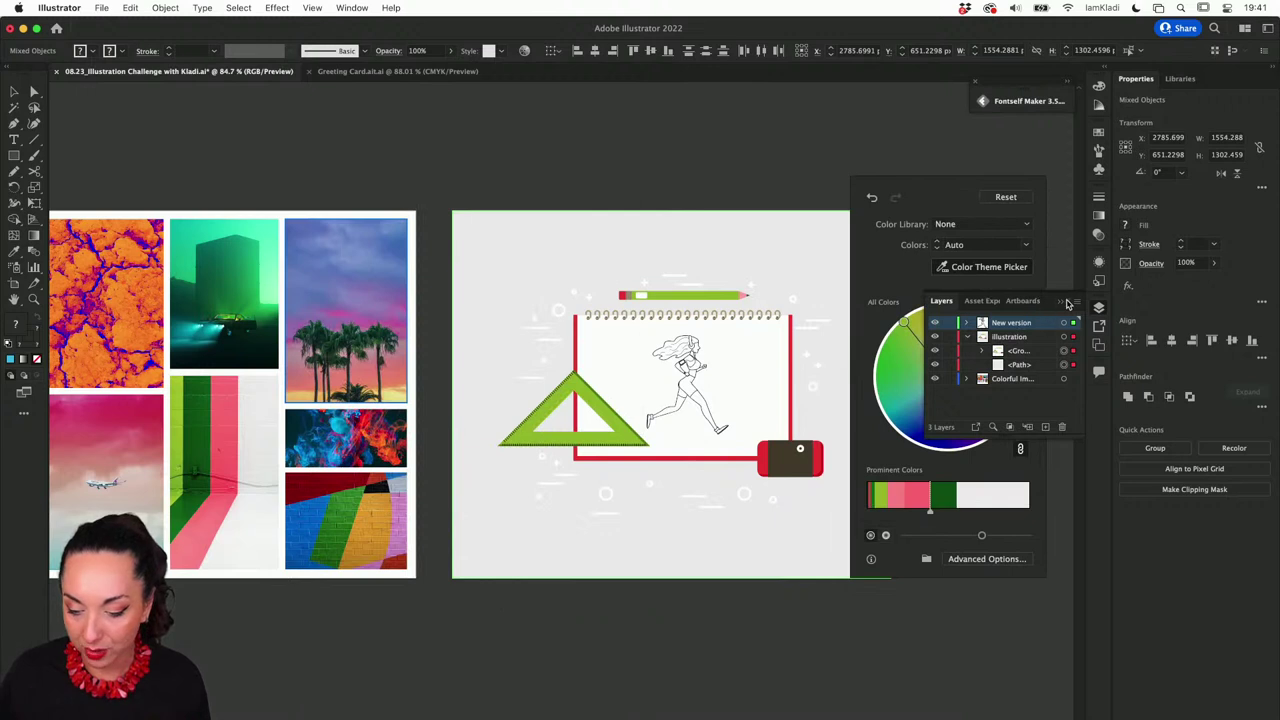
left_click(1066, 302)
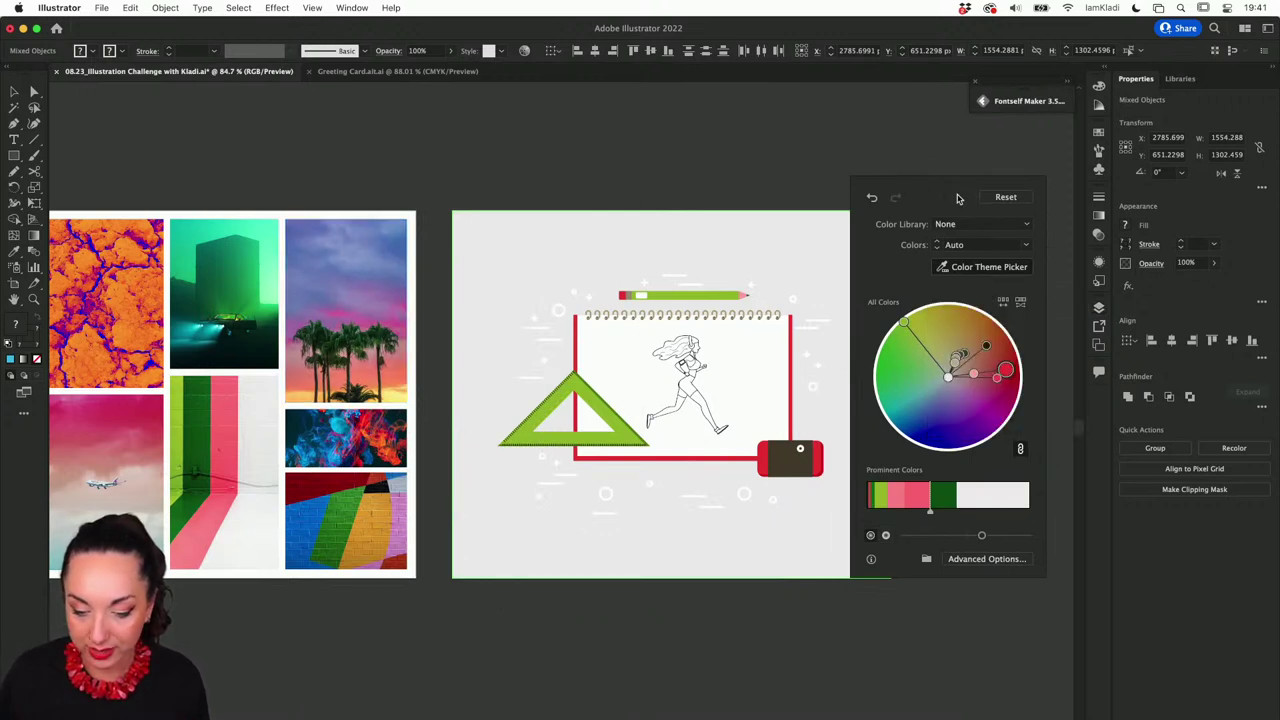
left_click_drag(957, 198, 976, 208)
Step: Try themes from the palm tree, blue-and-red smoke and rainbow brick wall photos
left_click(983, 280)
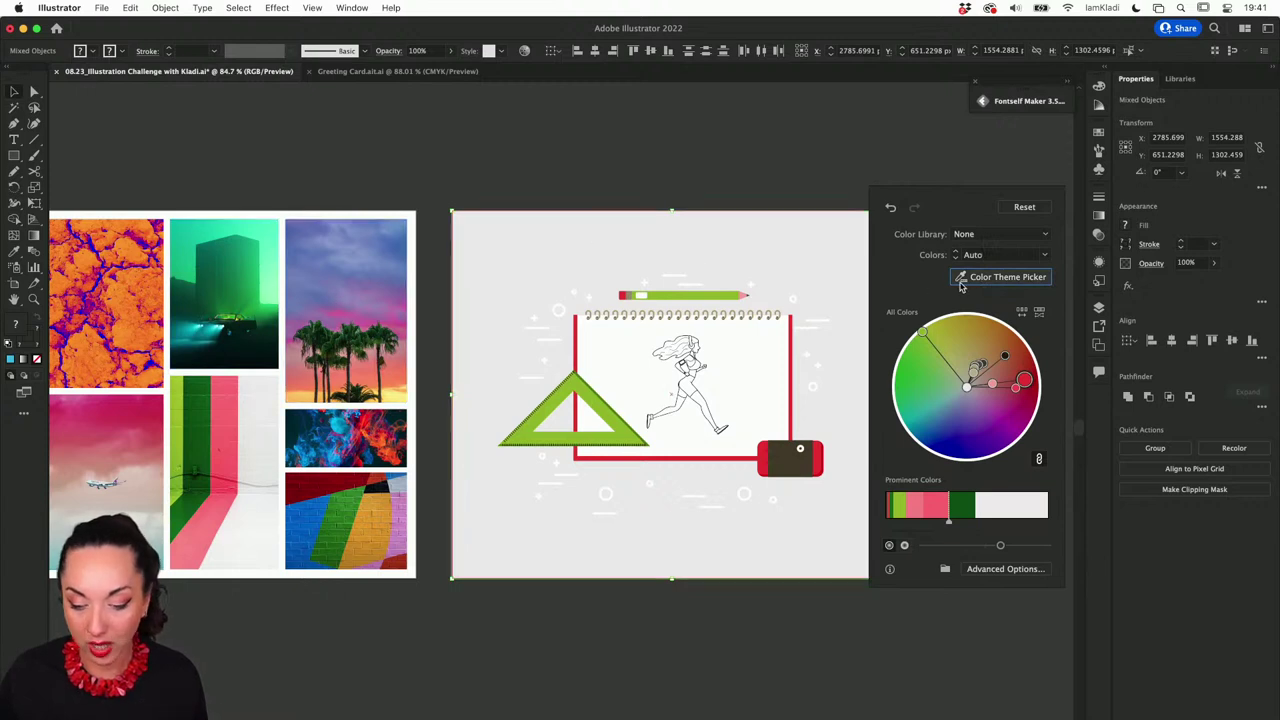
left_click(345, 259)
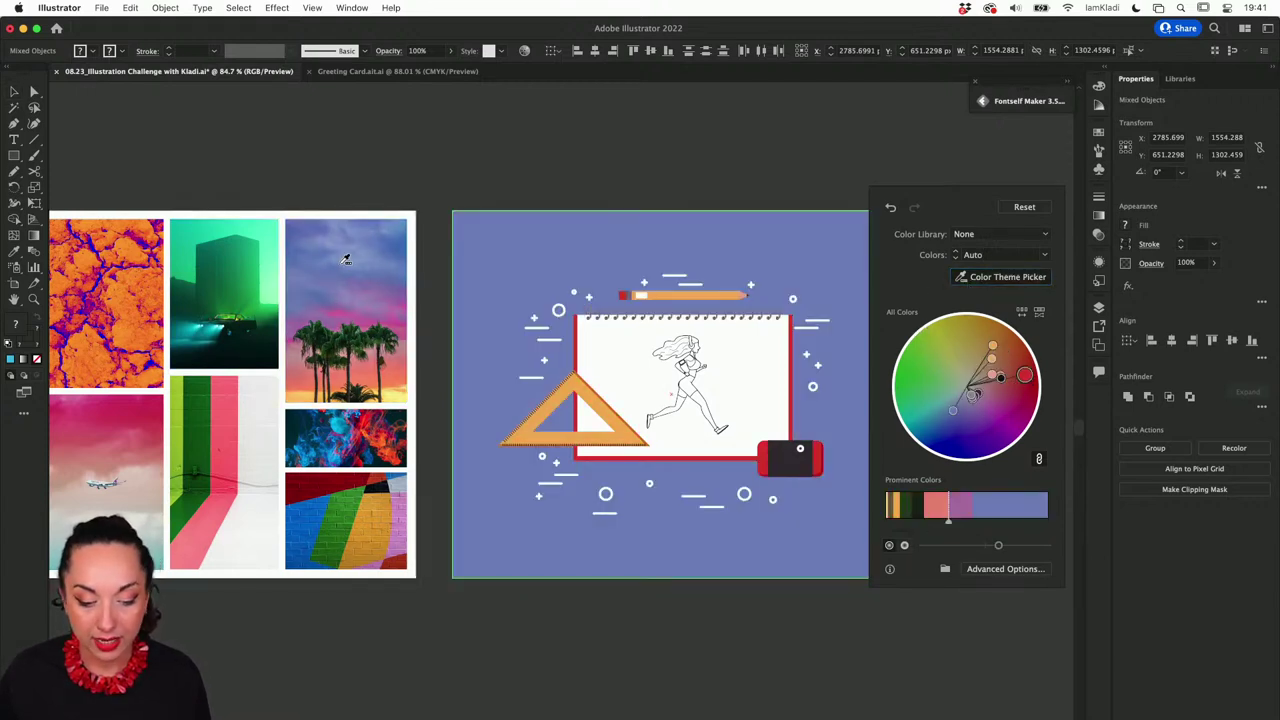
left_click(371, 434)
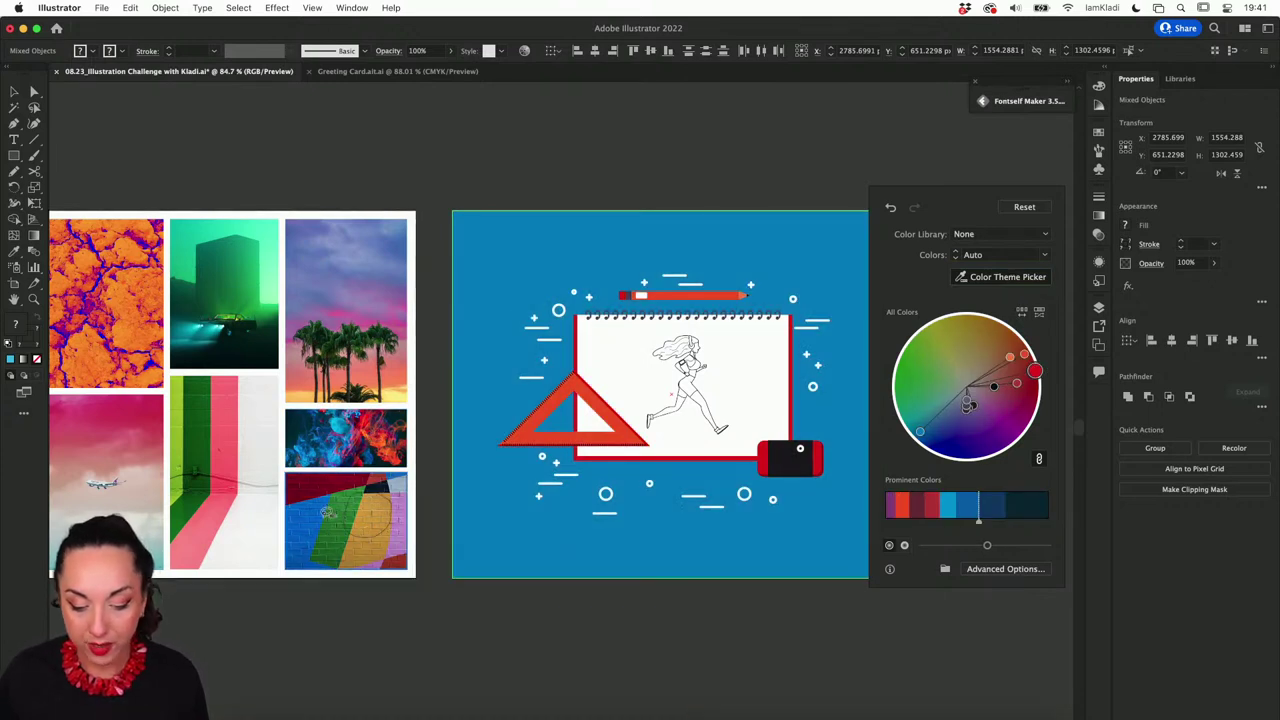
left_click(335, 510)
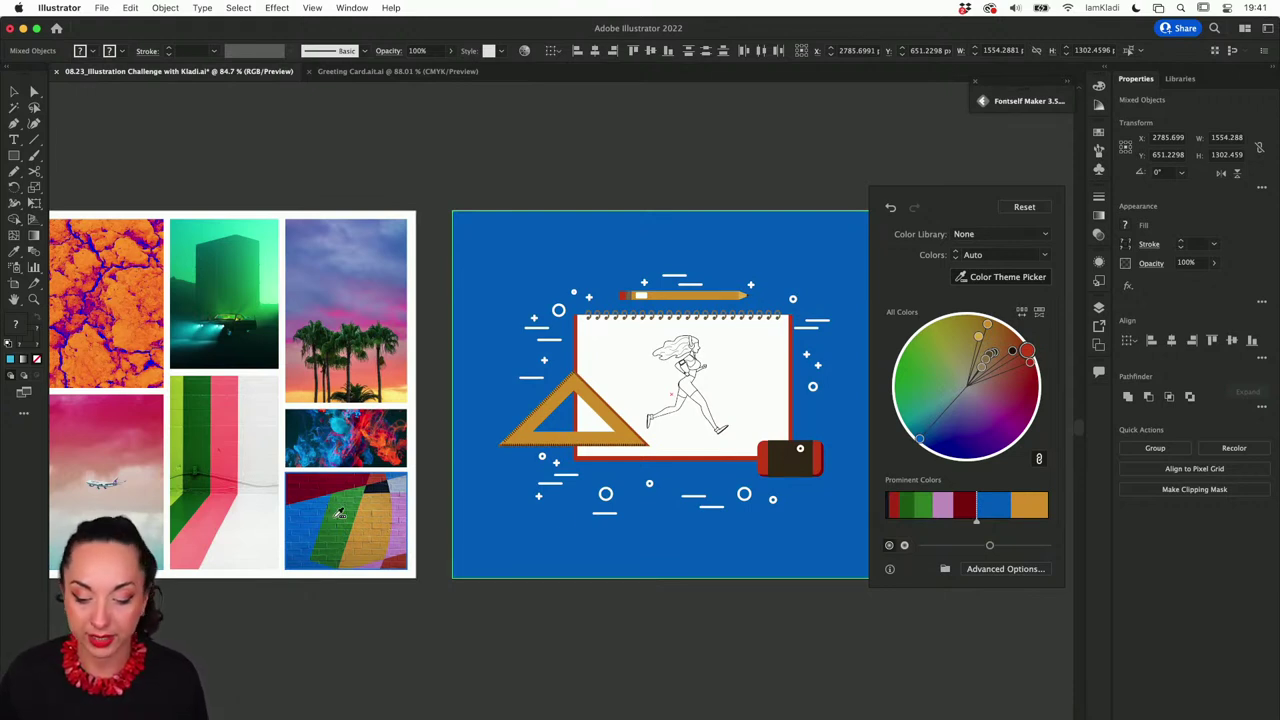
Step: Reset the artwork to its original blue colours and close the Recolor panel
left_click(1026, 209)
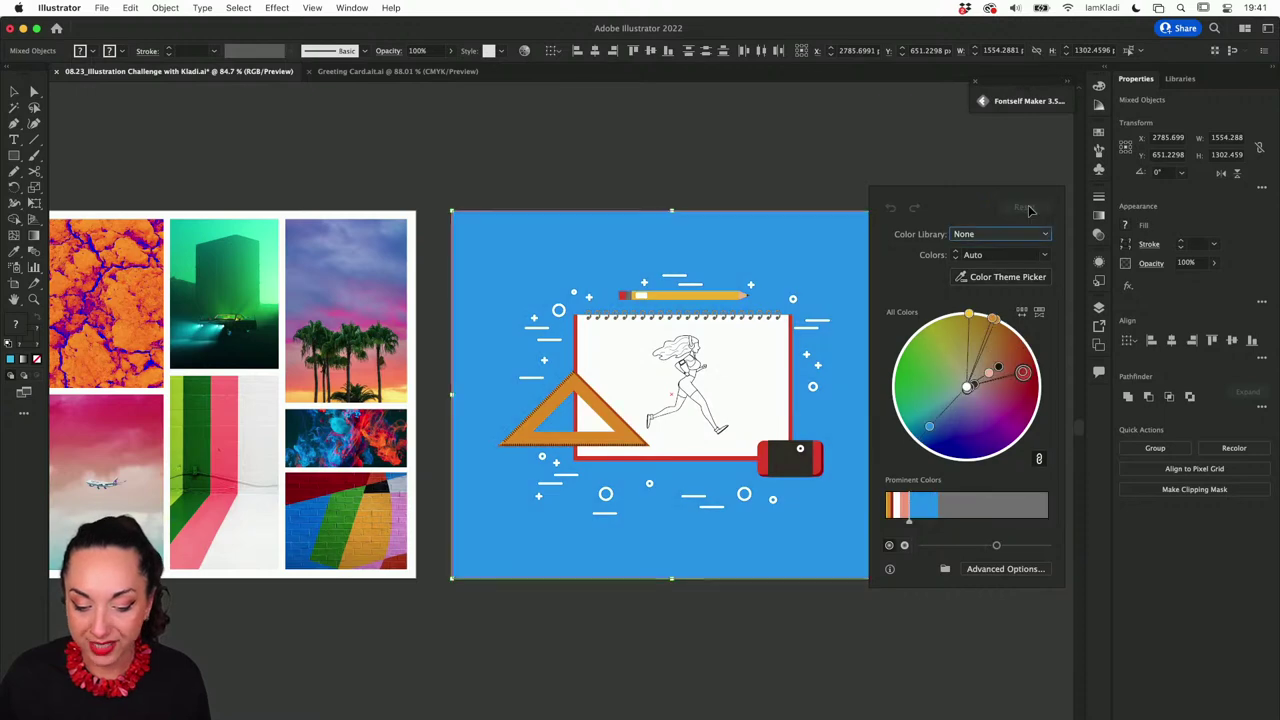
left_click(743, 131)
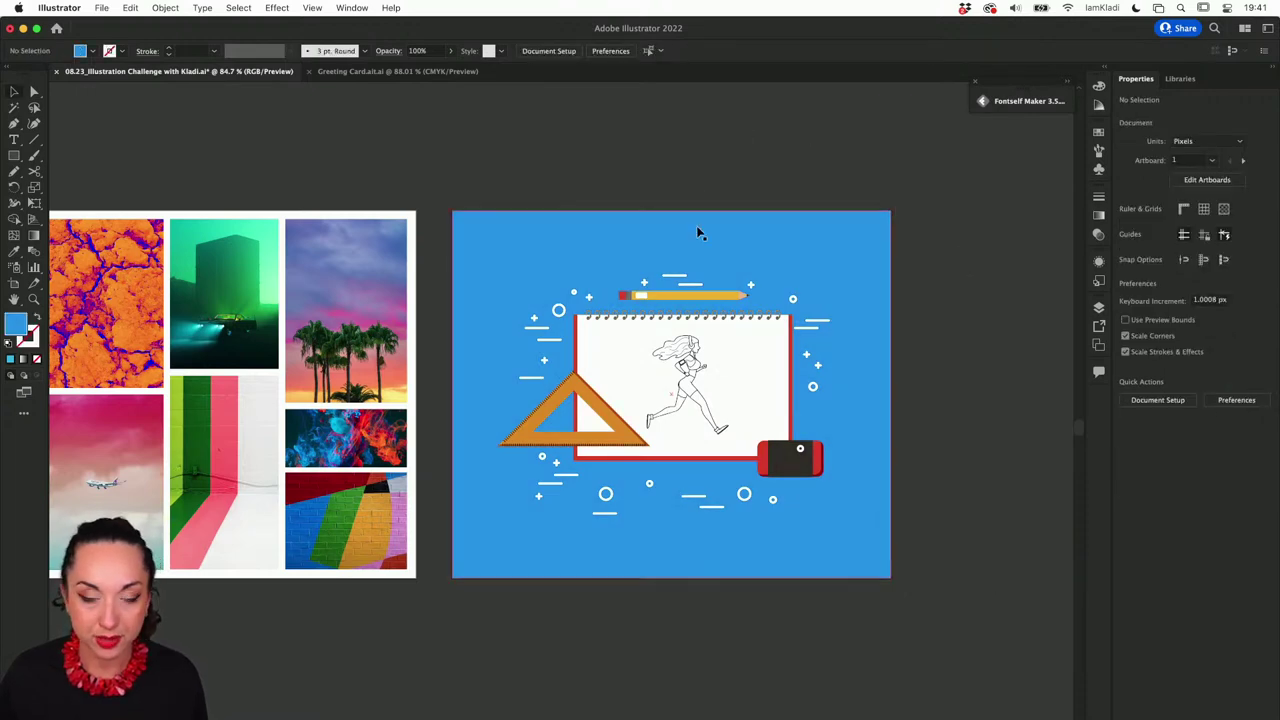
scroll(697, 229, "down", 5)
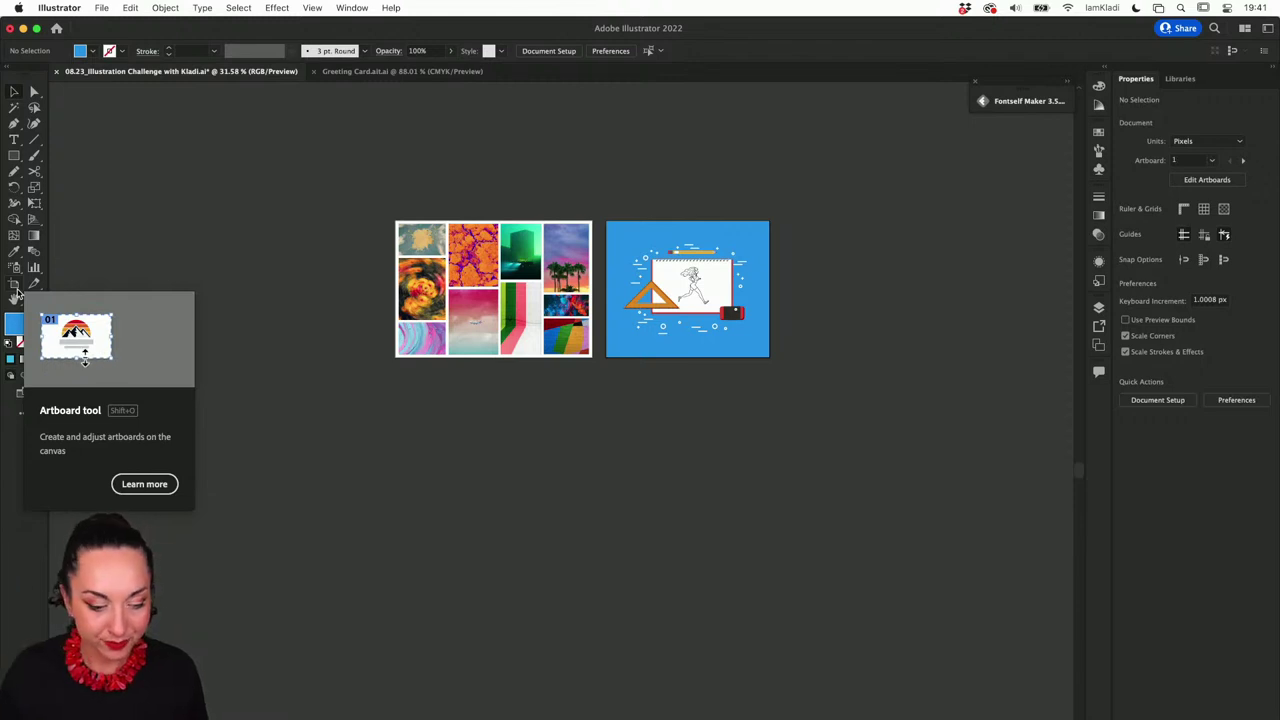
Step: With the Artboard tool, duplicate the blue notebook artboard below itself
left_click(15, 288)
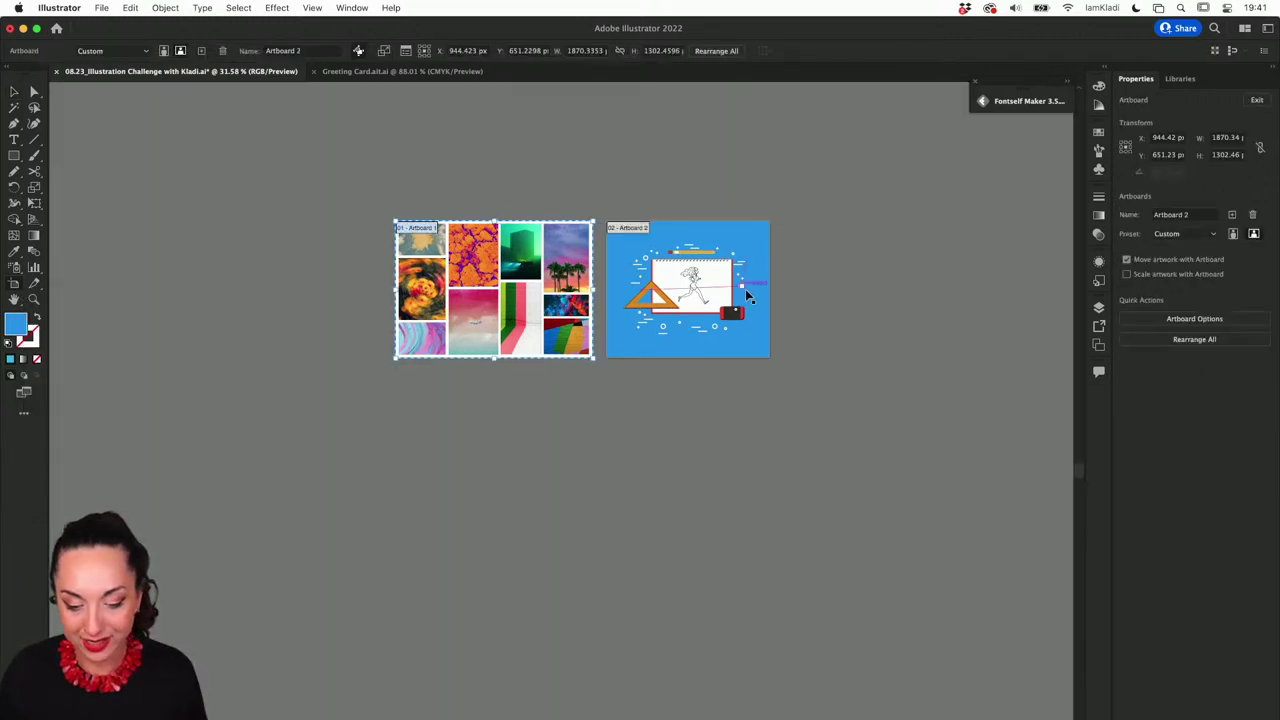
scroll(745, 289, "up", 5)
scroll(745, 289, "right", 1)
scroll(745, 289, "down", 2)
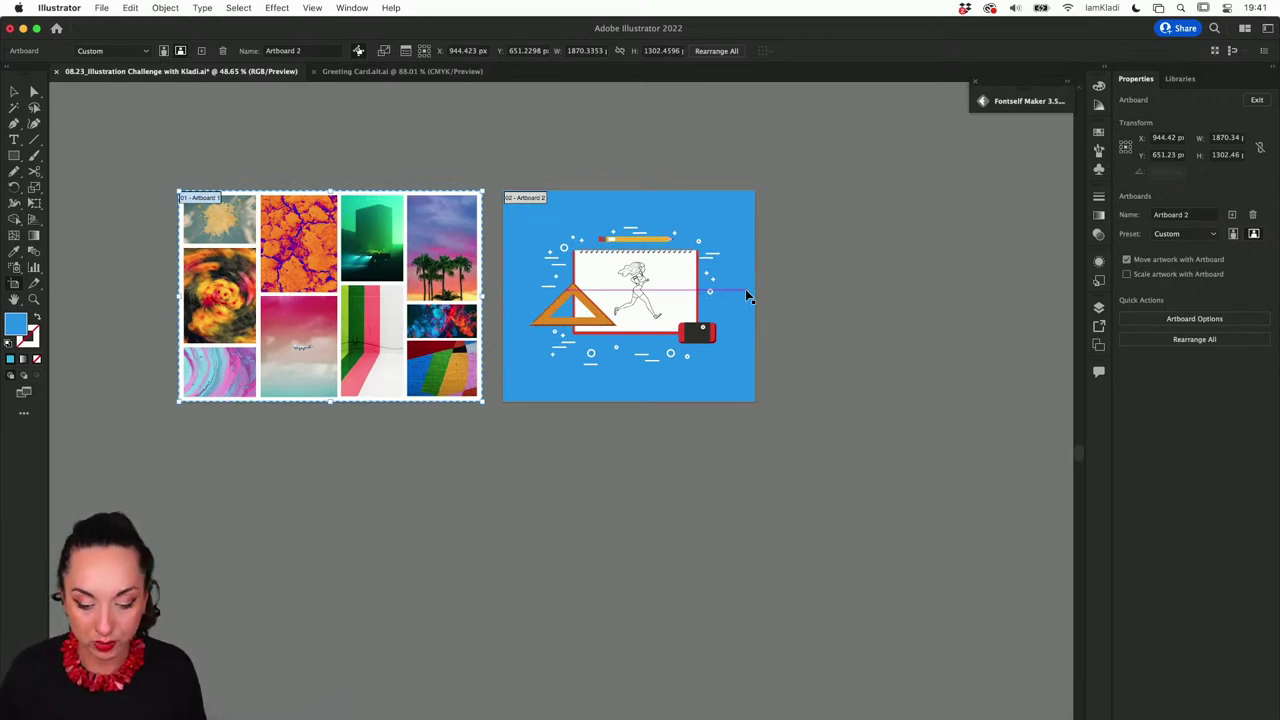
left_click(745, 289)
left_click_drag(746, 338, 745, 517)
scroll(745, 517, "down", 2)
scroll(745, 517, "right", 3)
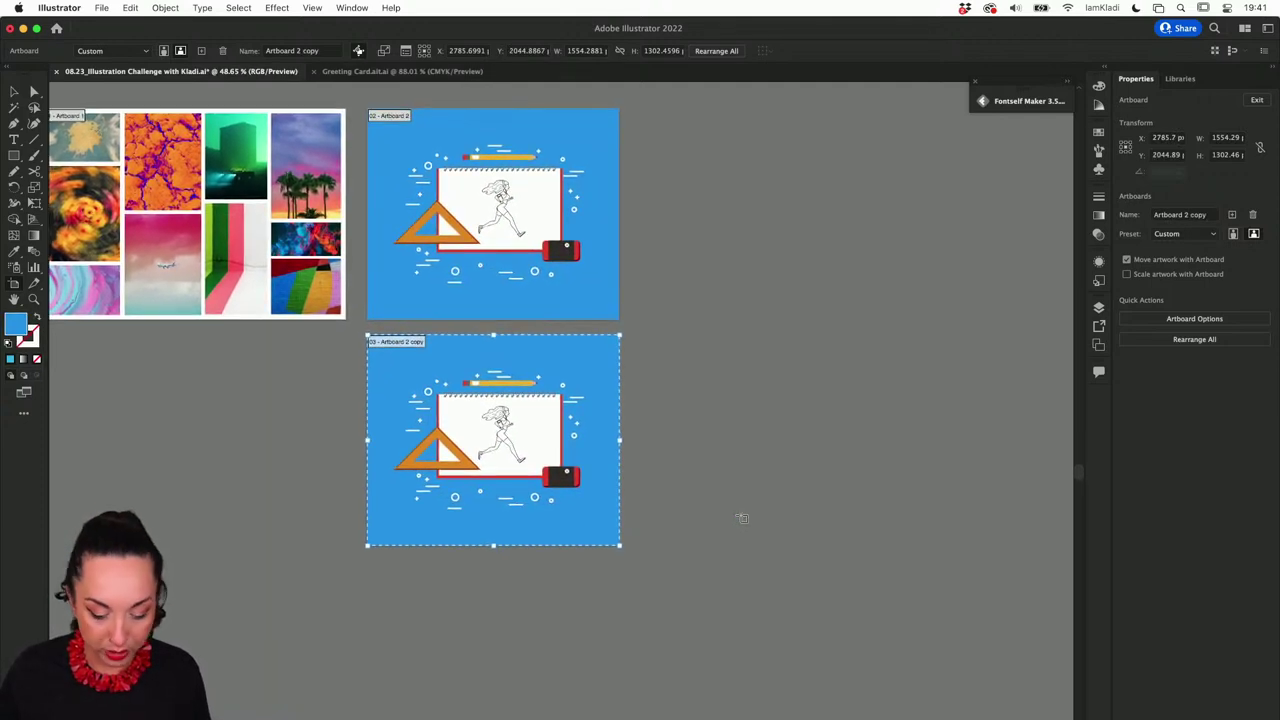
Step: Add more notebook artboard copies to the right and in a third row, forming a two-column grid
left_click_drag(605, 475, 870, 246)
scroll(780, 375, "down", 3)
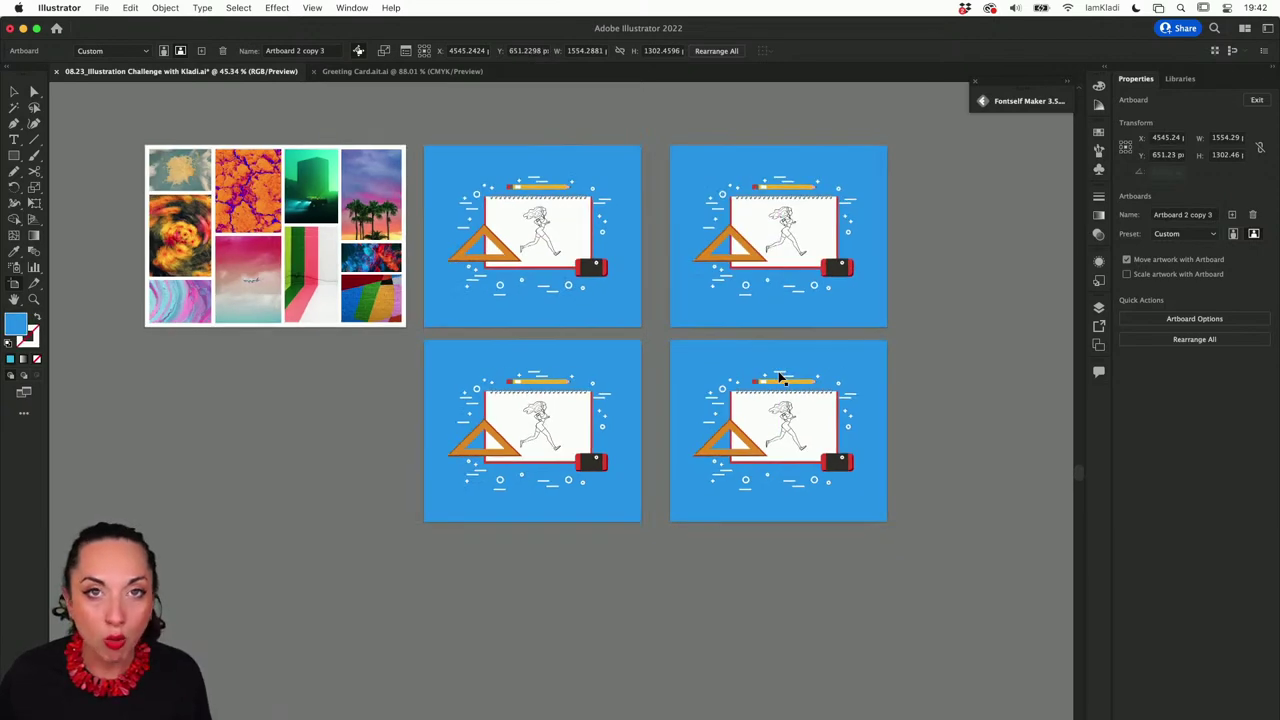
left_click_drag(809, 423, 804, 438)
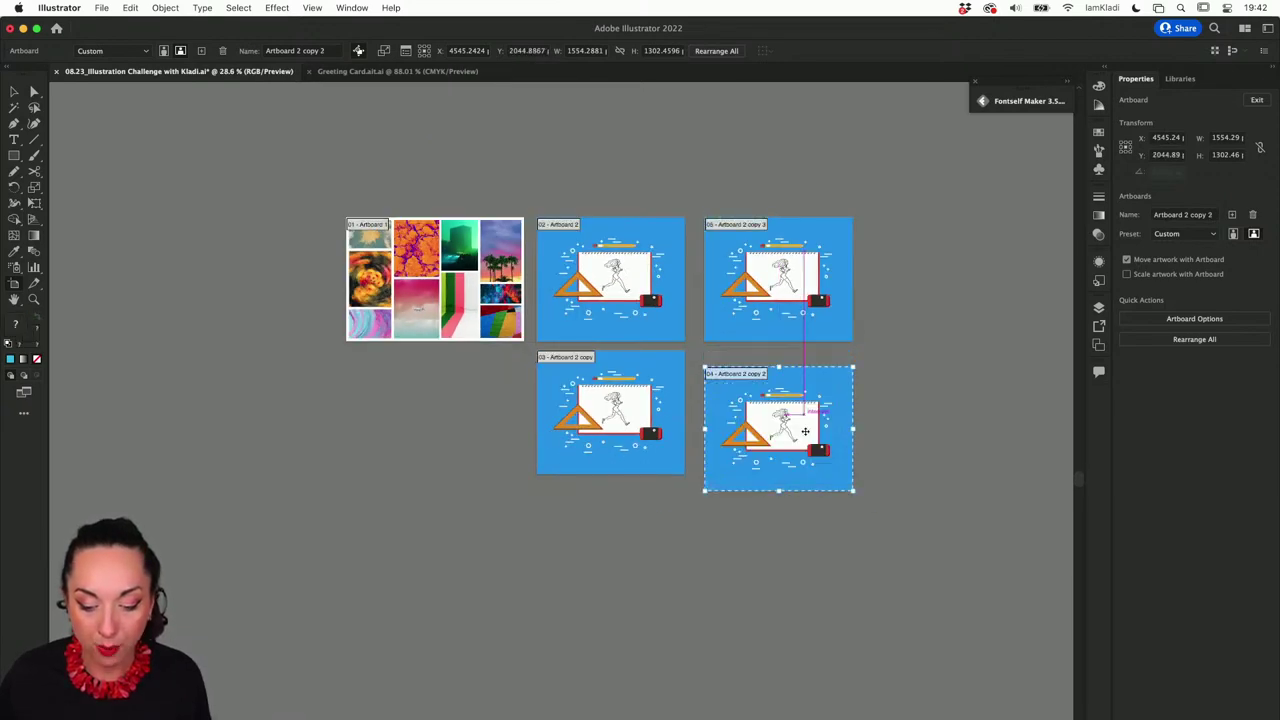
left_click_drag(645, 424, 642, 592)
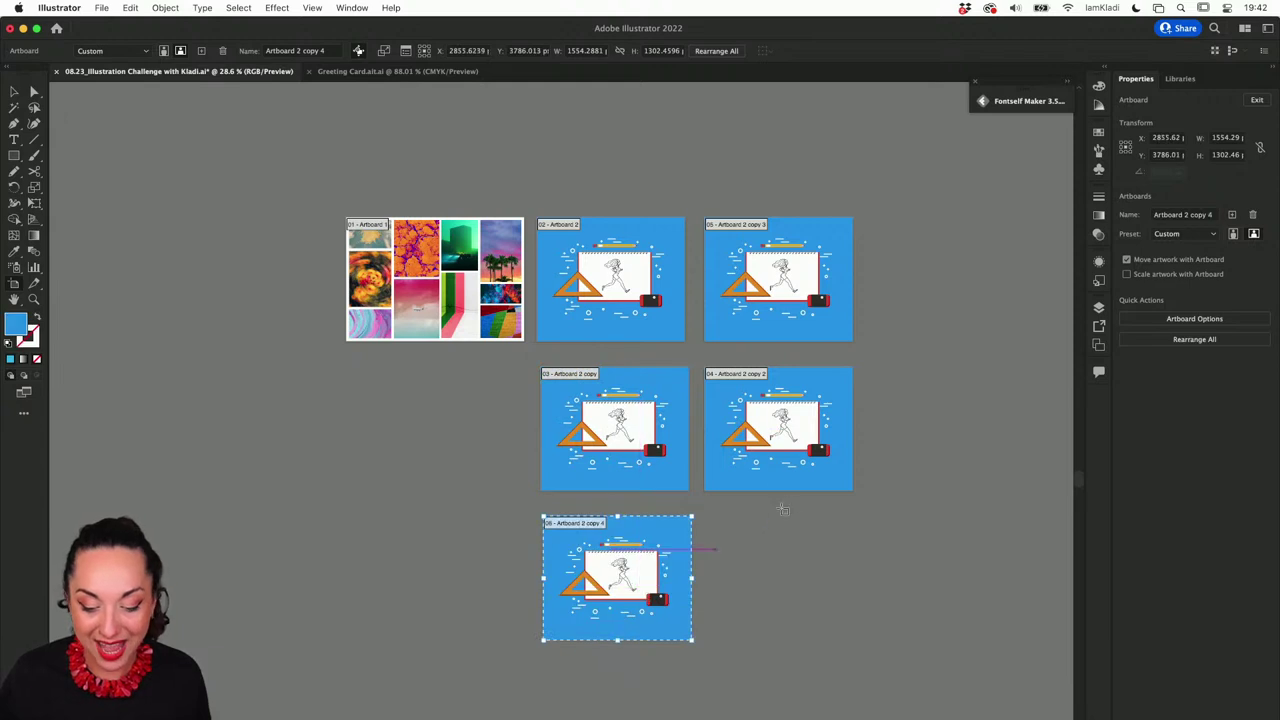
left_click_drag(785, 478, 787, 623)
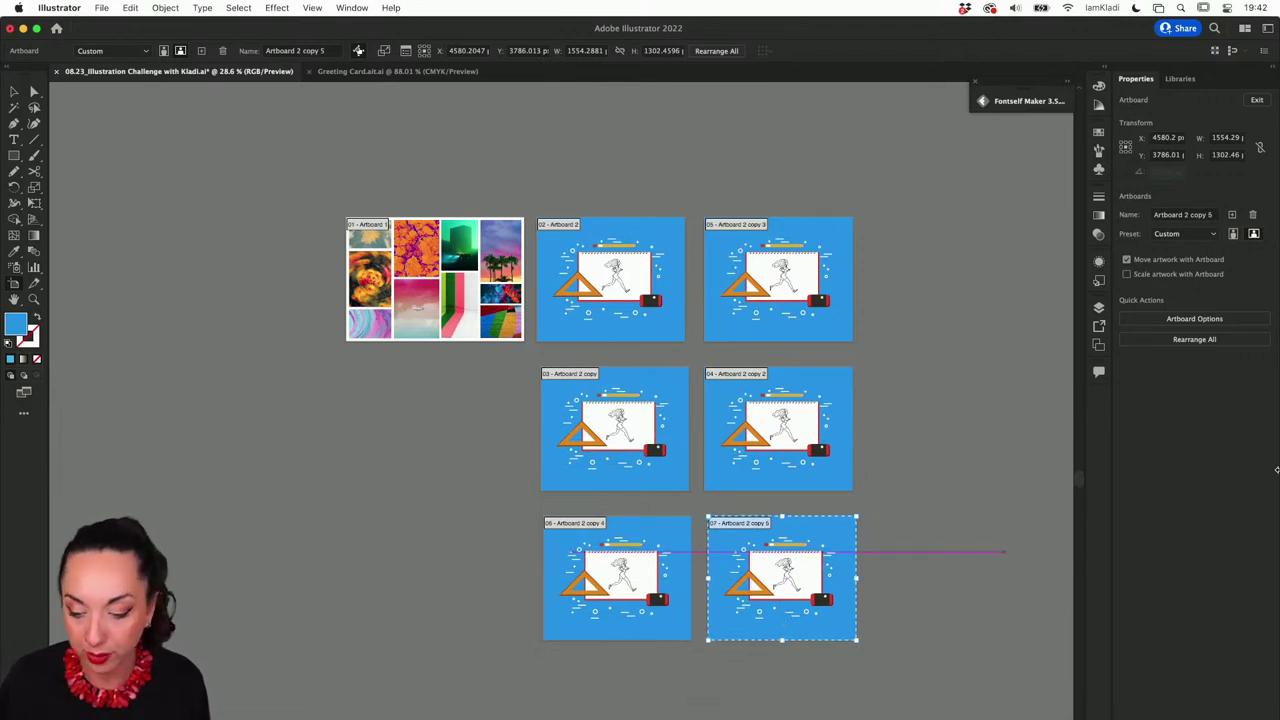
left_click(1099, 309)
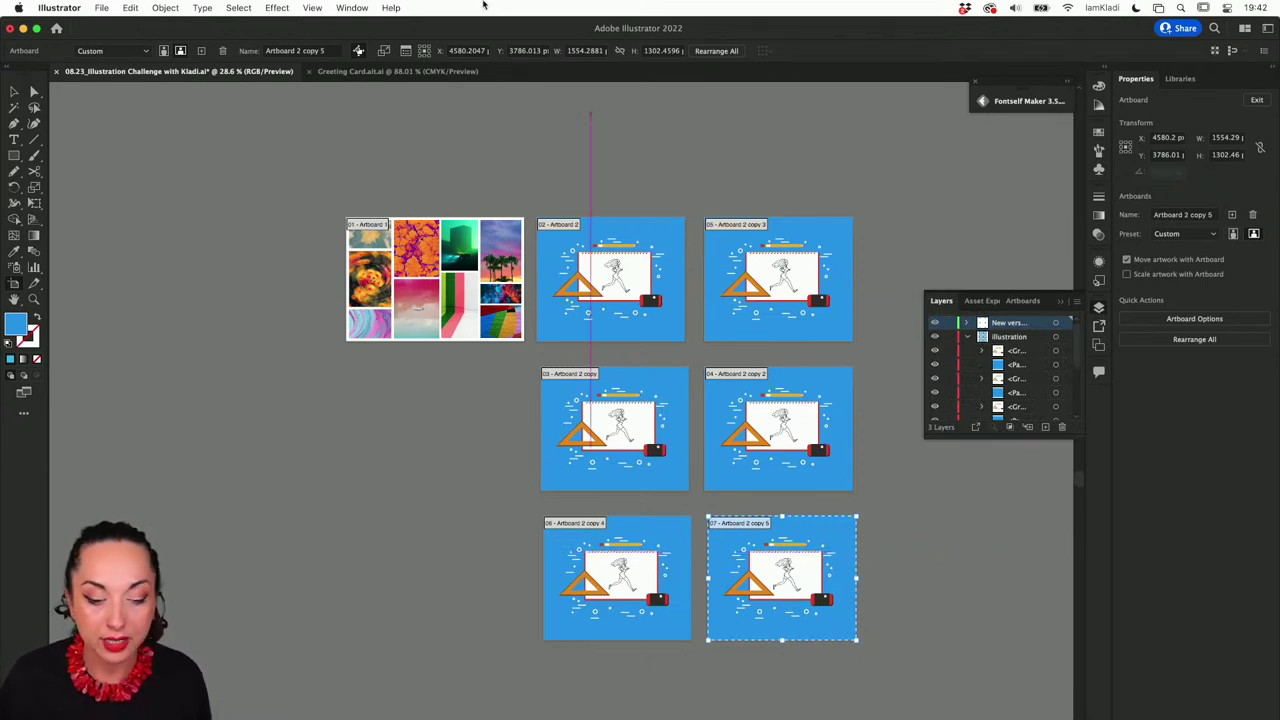
Step: Check the Window menu, lock and unlock the blue background layer, then exit artboard editing
left_click(351, 9)
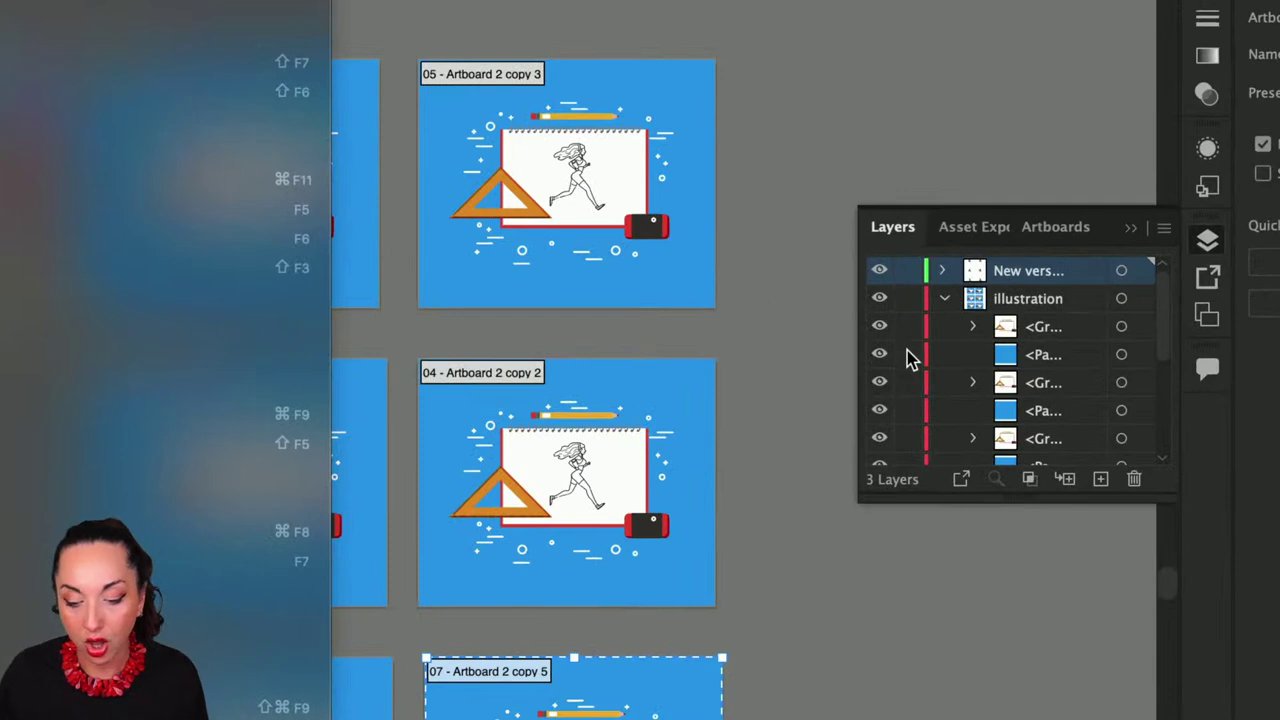
left_click(907, 356)
left_click(907, 354)
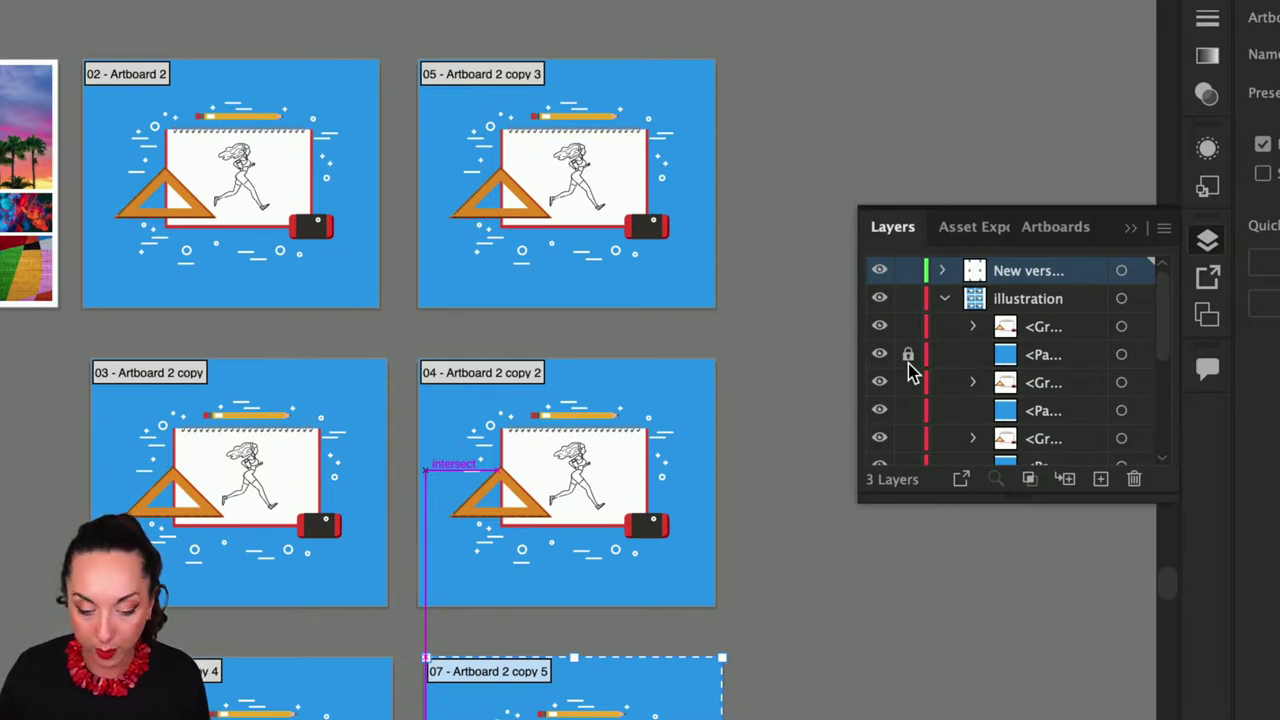
left_click(908, 357)
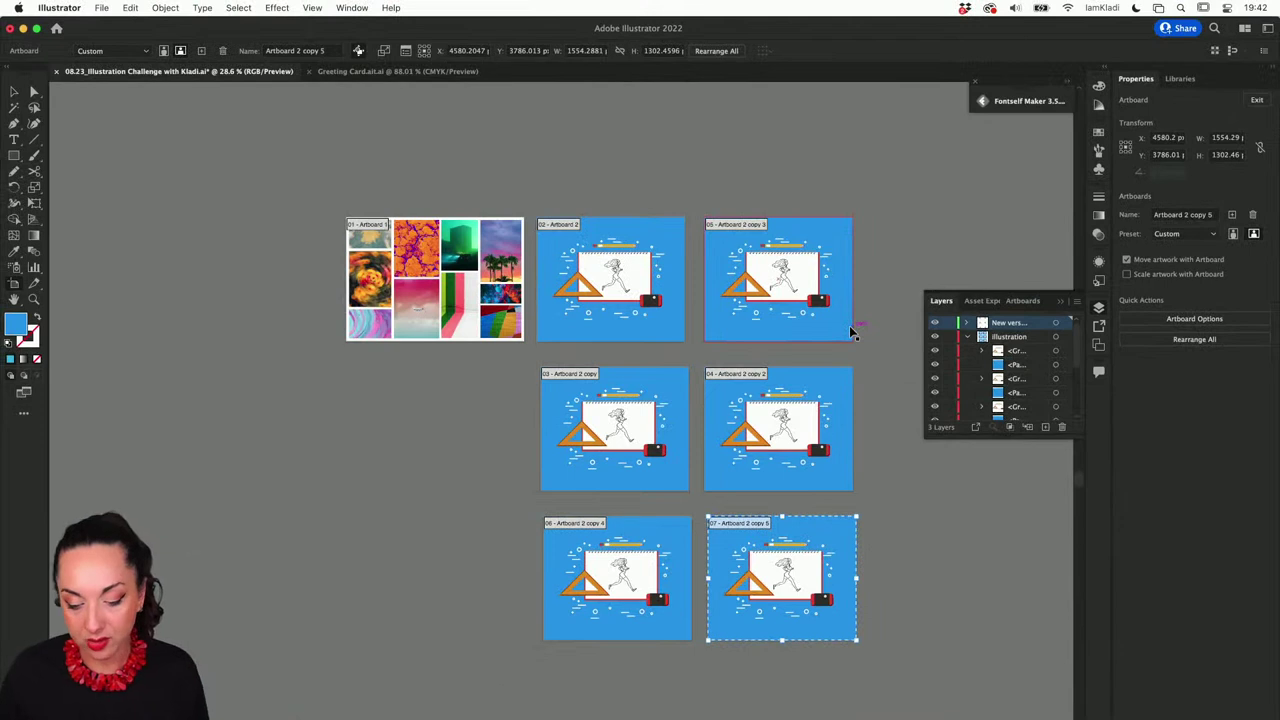
key("Escape")
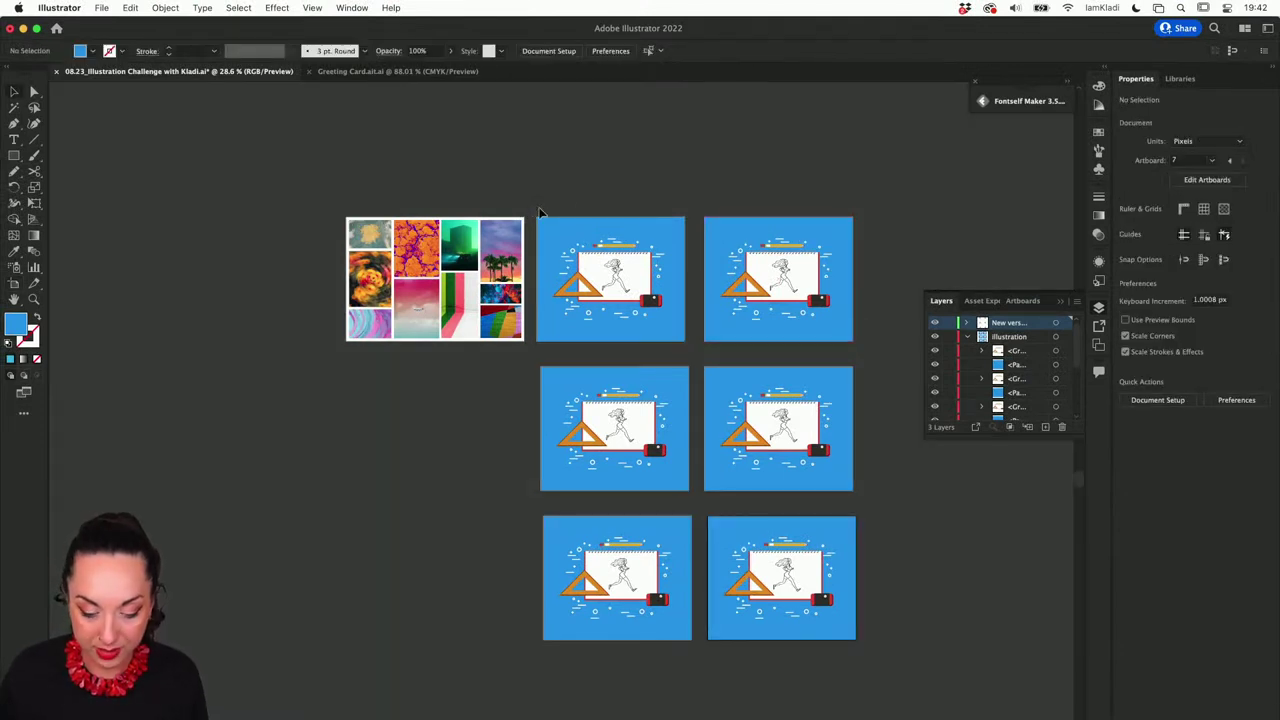
Step: Select the first blue running-girl notebook artwork on Artboard 2
left_click(686, 349)
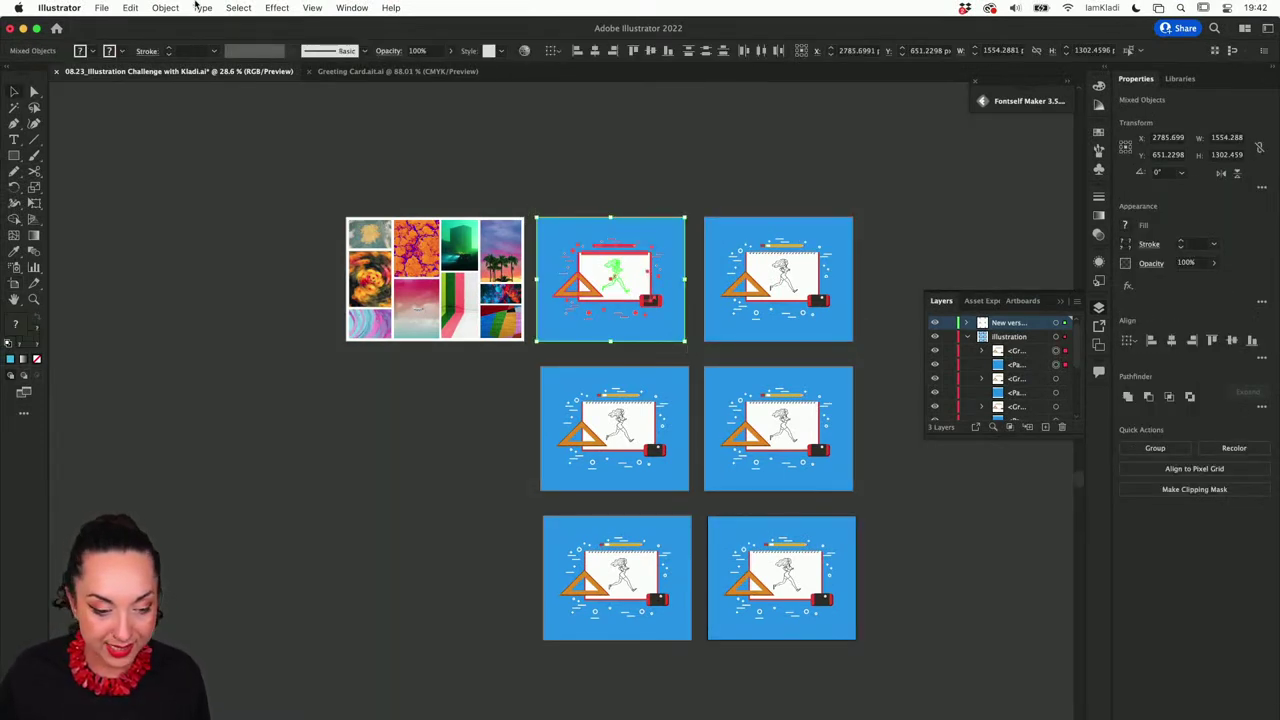
left_click(165, 7)
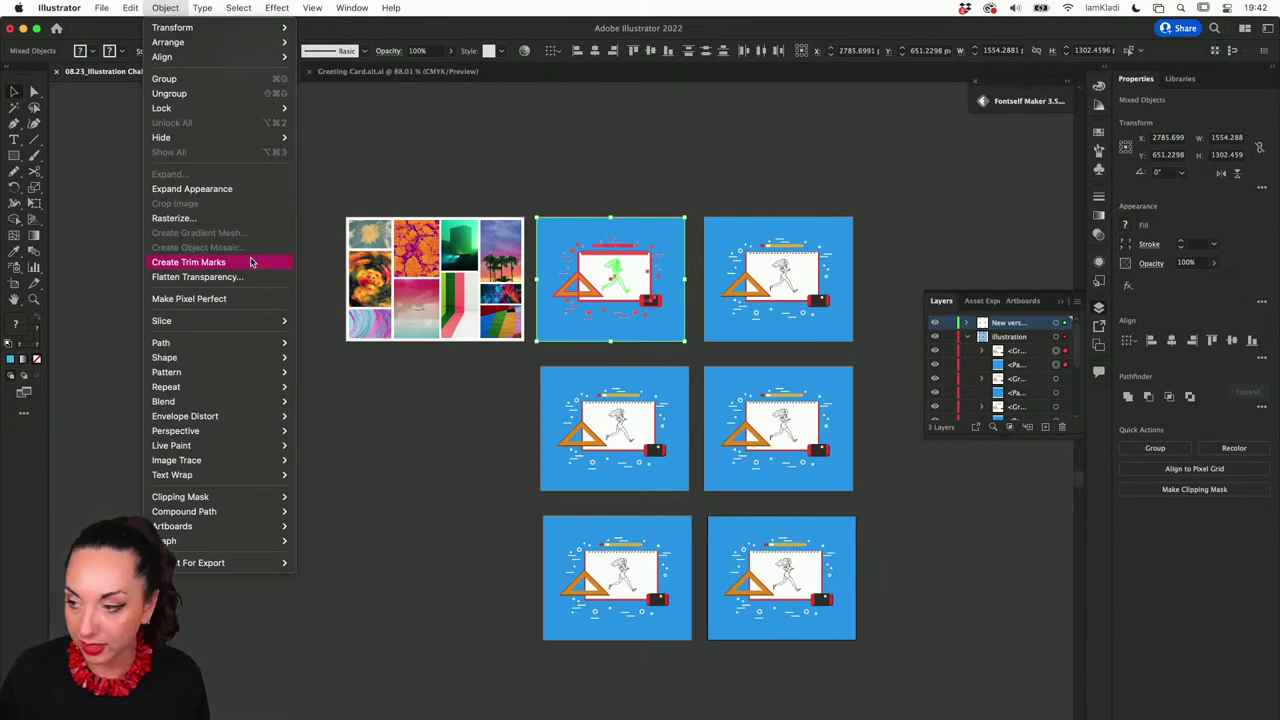
left_click(537, 364)
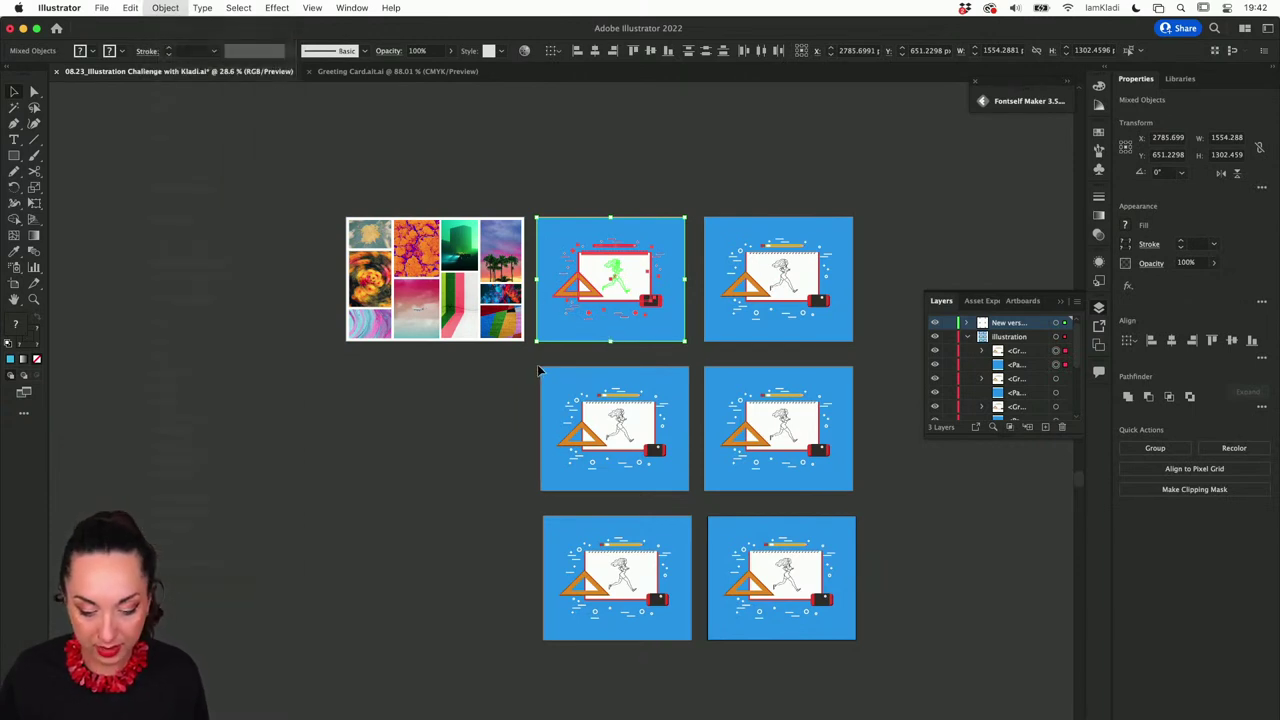
scroll(537, 364, "up", 4)
scroll(538, 372, "up", 3)
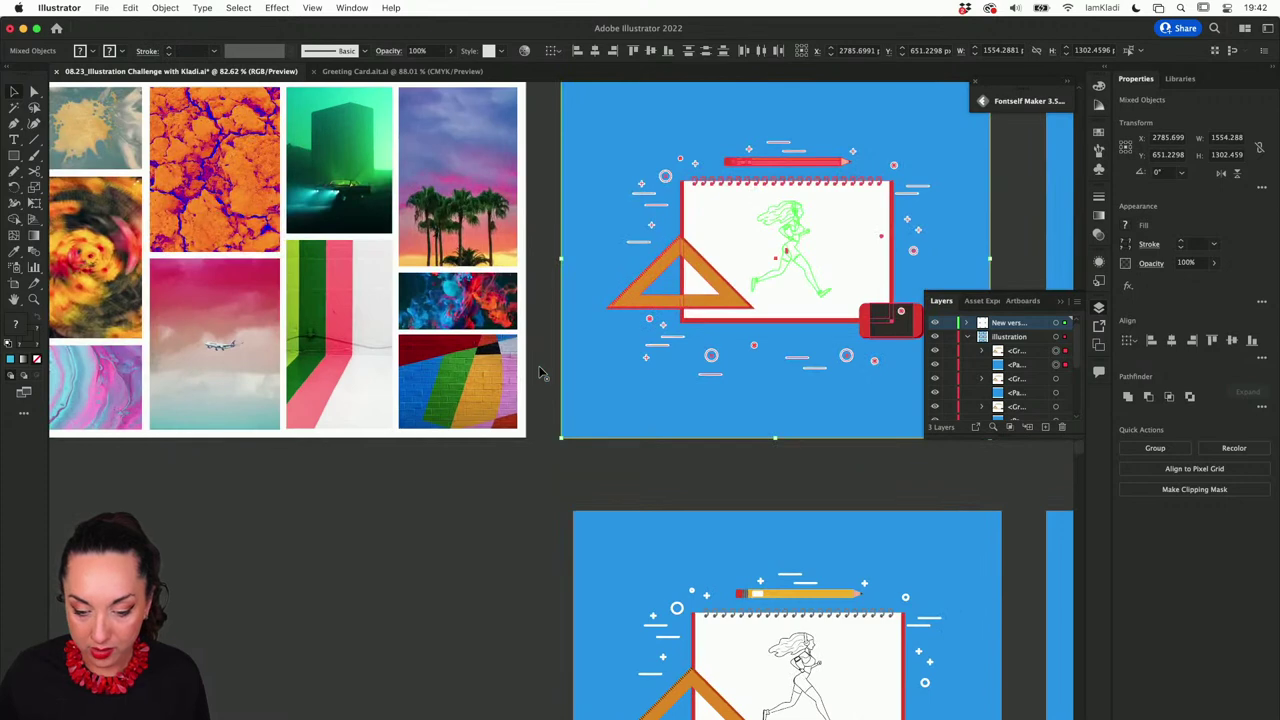
scroll(538, 372, "down", 2)
left_click(538, 372)
scroll(538, 372, "up", 1)
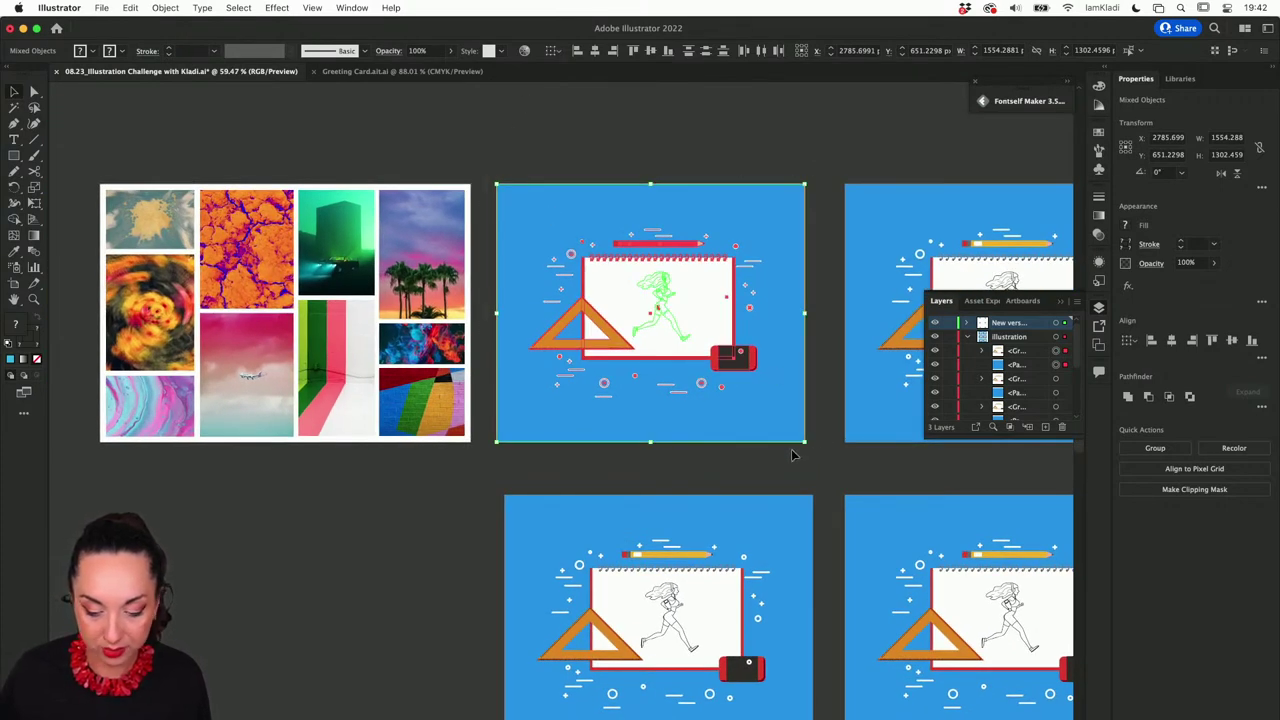
Step: Open Edit Colors > Recolor Artwork for the selected notebook artwork
left_click(132, 9)
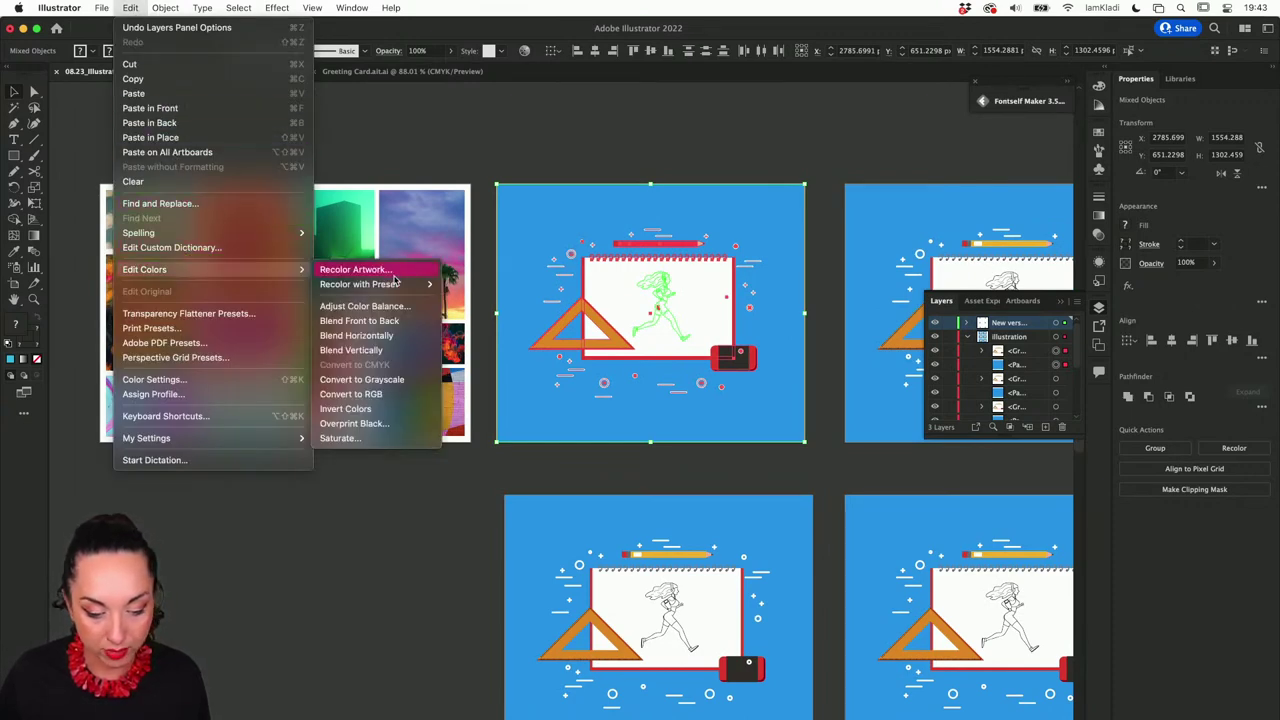
left_click(630, 228)
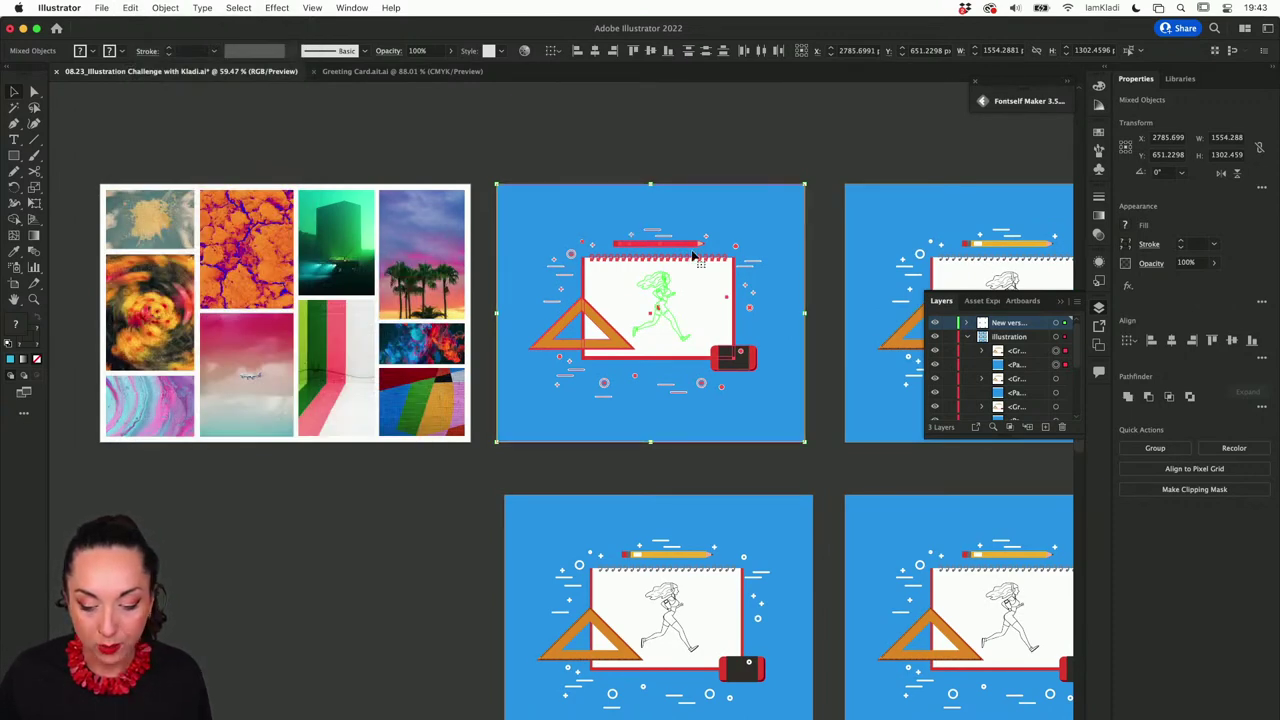
left_click(130, 8)
left_click(363, 280)
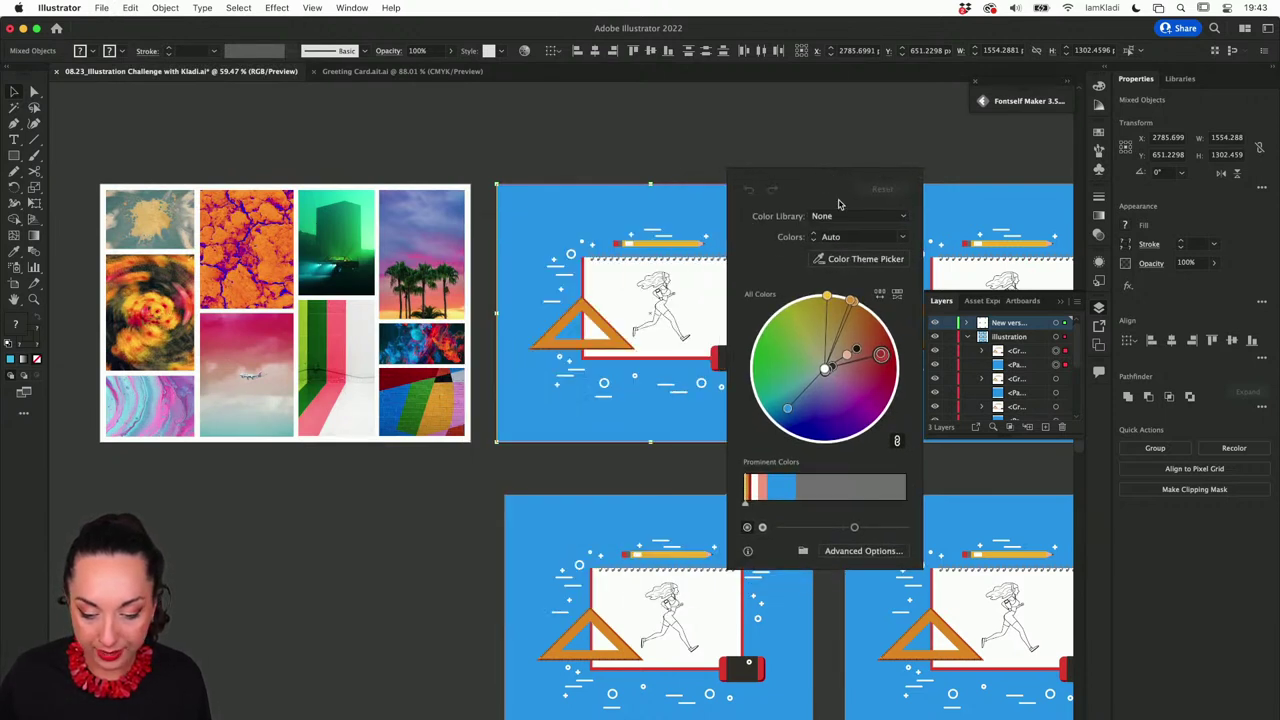
Step: Sample a colour theme from the top-left collage photo with the Color Theme Picker
left_click(843, 261)
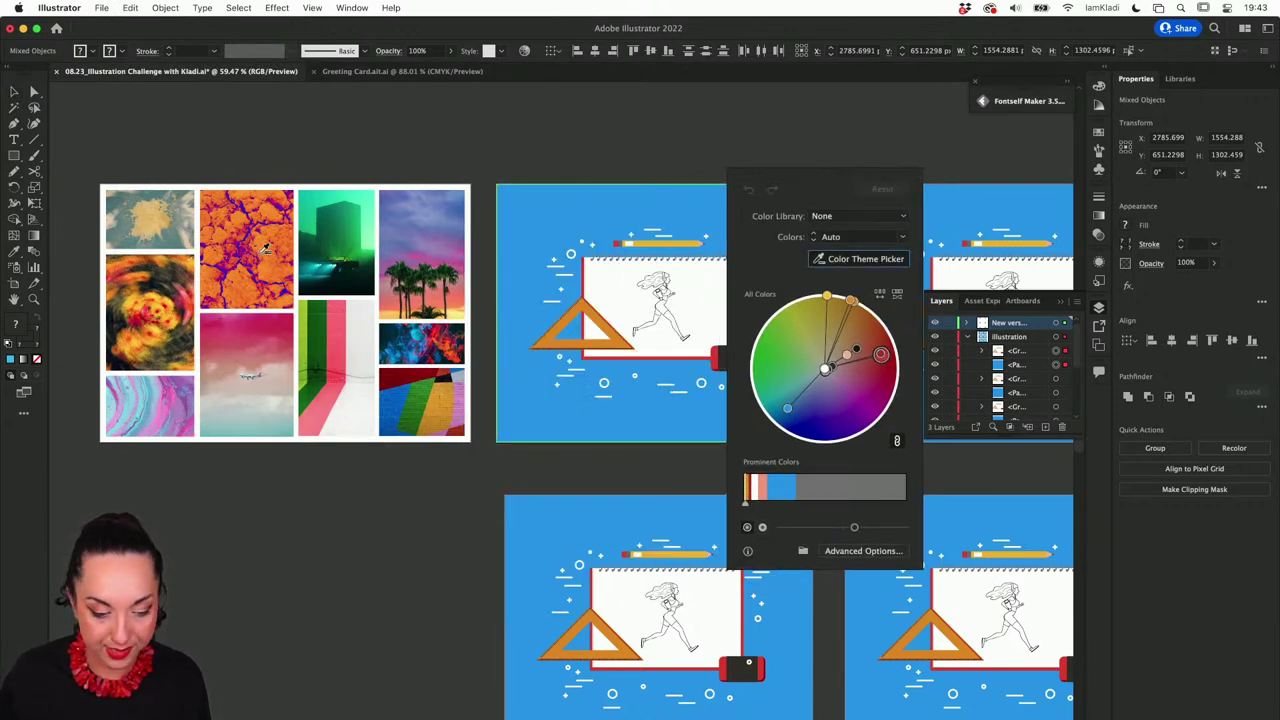
left_click(155, 210)
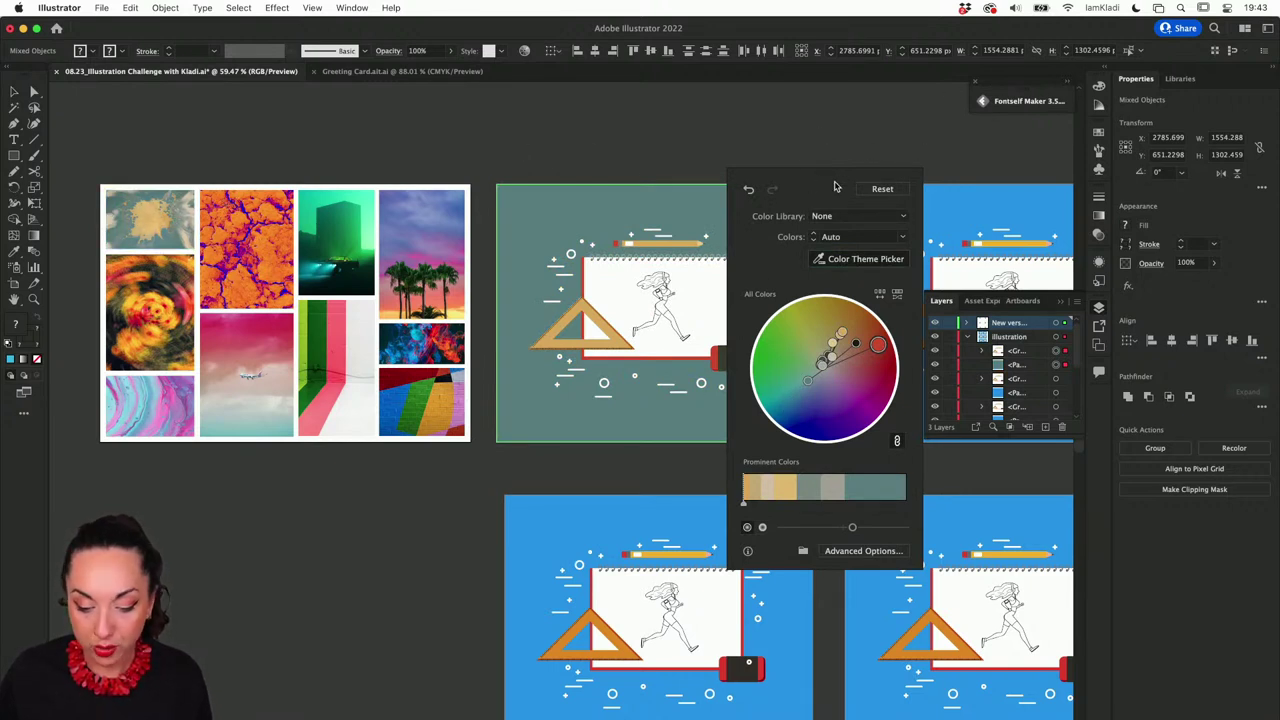
left_click_drag(838, 182, 433, 183)
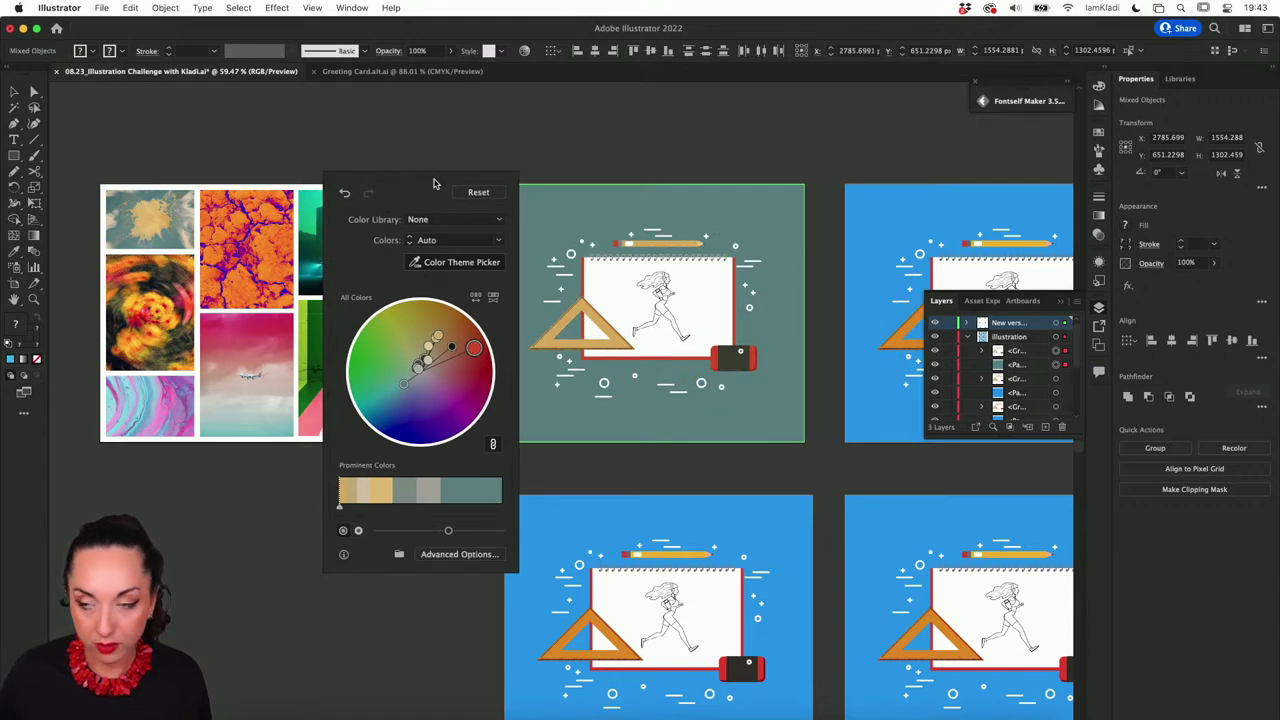
scroll(386, 413, "up", 3)
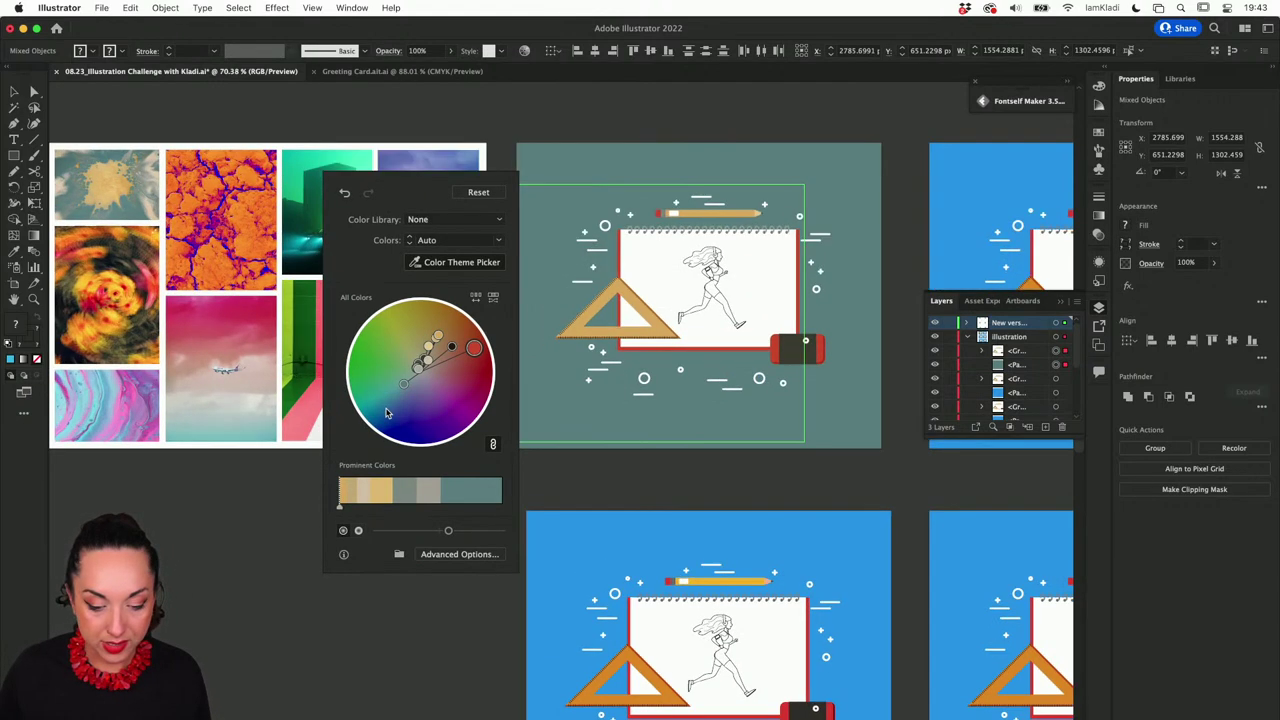
scroll(390, 400, "right", 2)
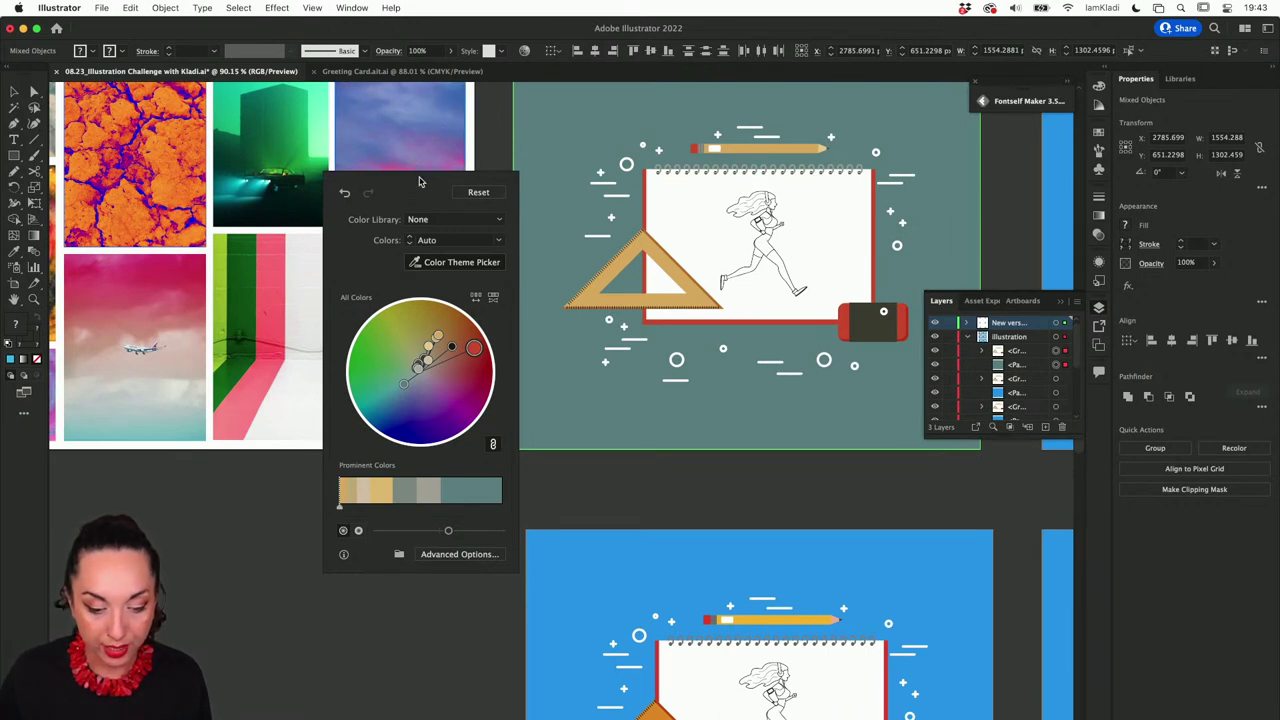
left_click_drag(420, 182, 414, 101)
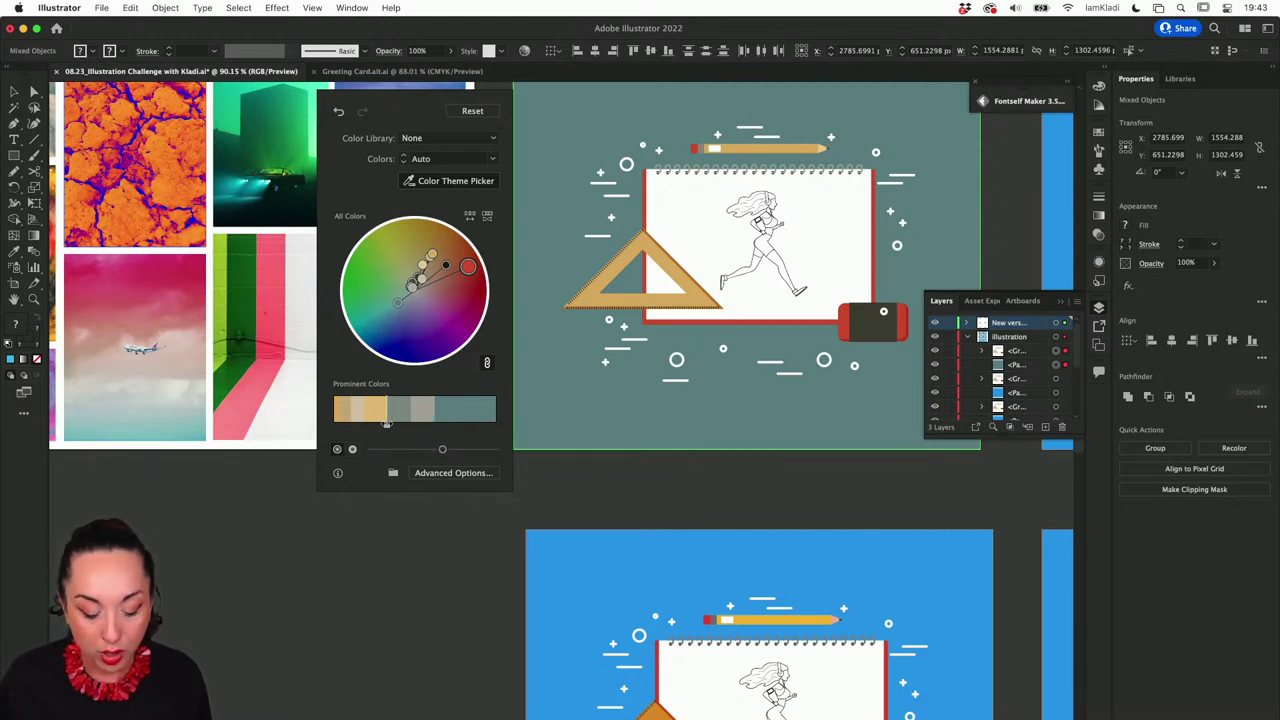
Step: Widen the yellow and grey Prominent Colors shares so the background turns khaki-beige
left_click_drag(387, 429, 436, 427)
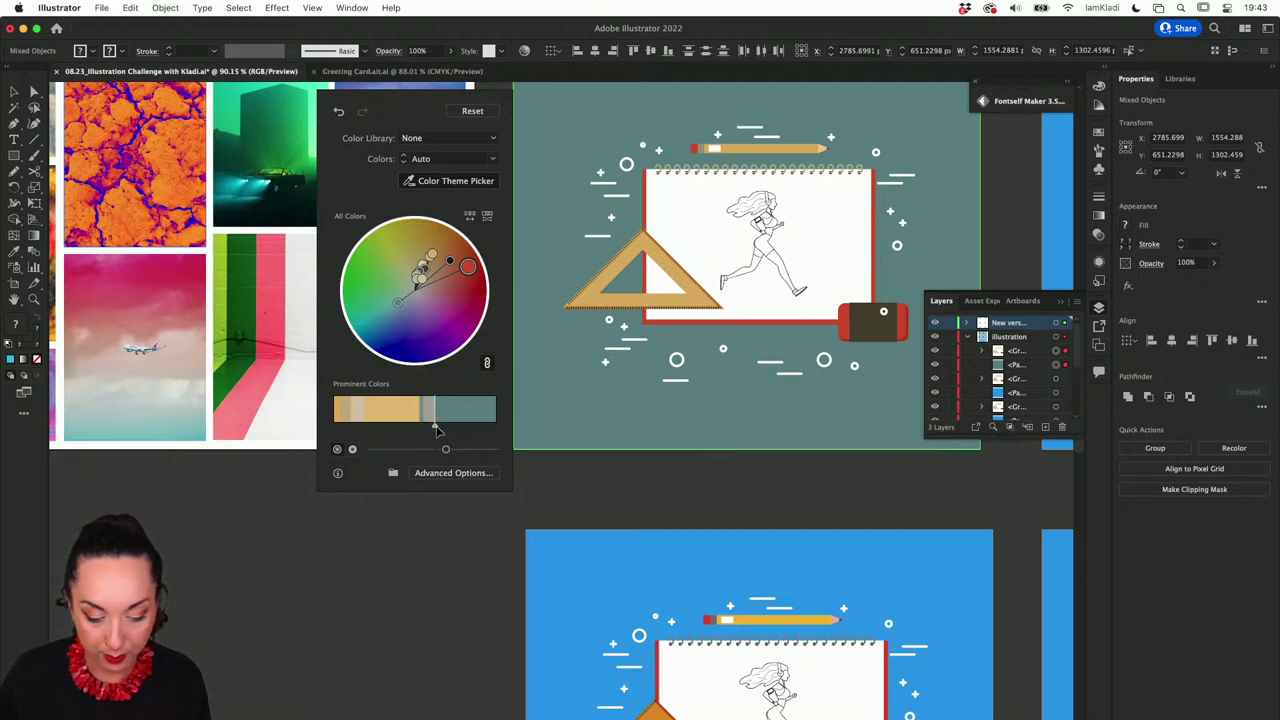
left_click_drag(434, 428, 484, 428)
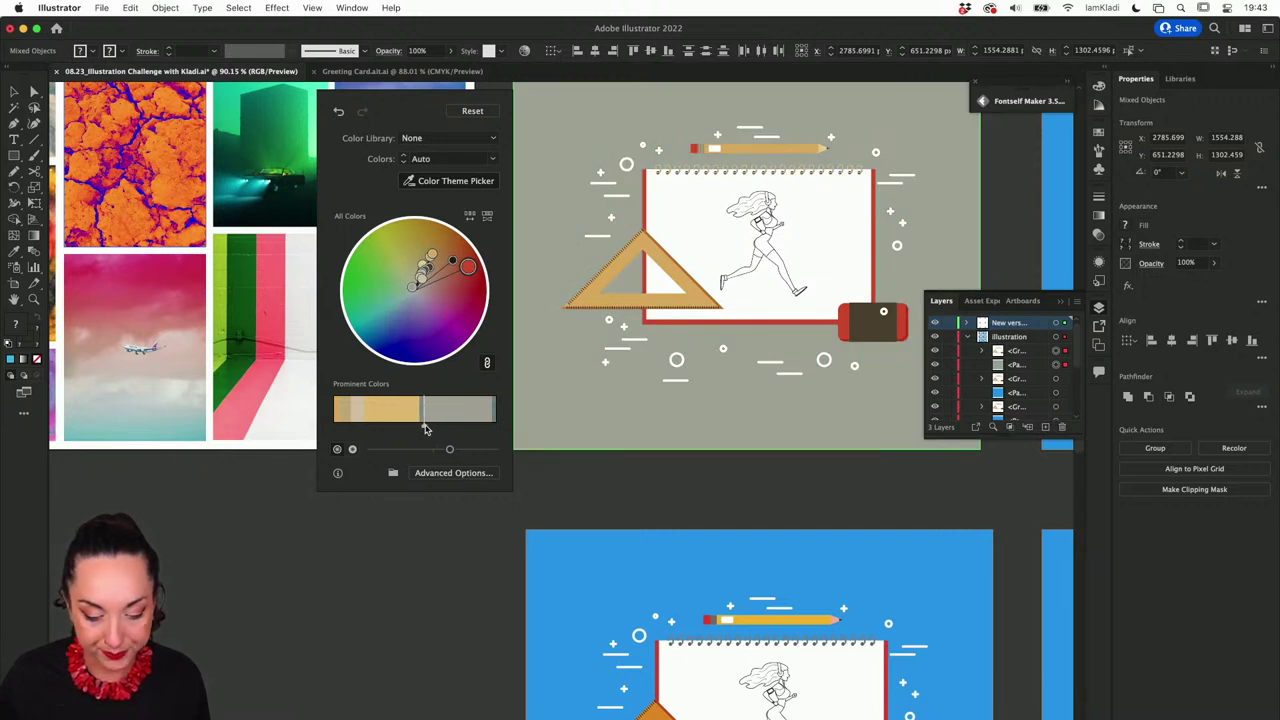
mouse_move(484, 428)
left_mouse_down()
mouse_move(453, 431)
mouse_move(486, 429)
left_mouse_up()
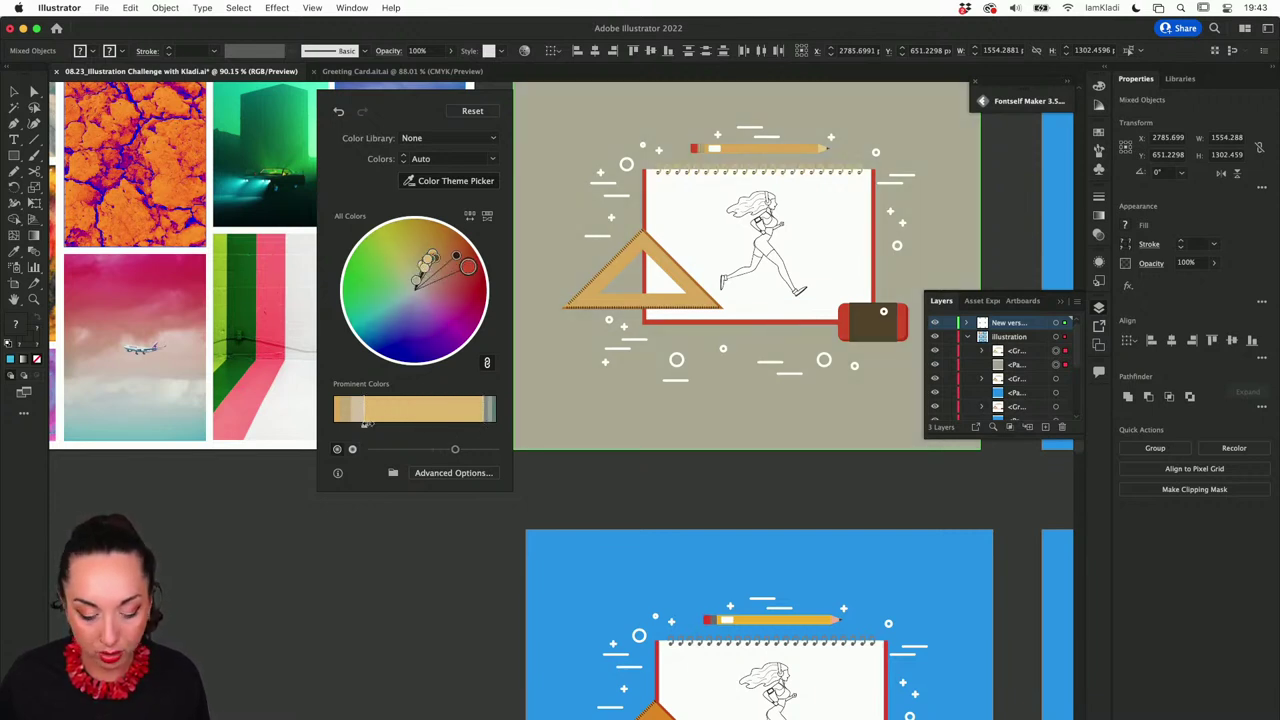
left_click_drag(366, 424, 424, 427)
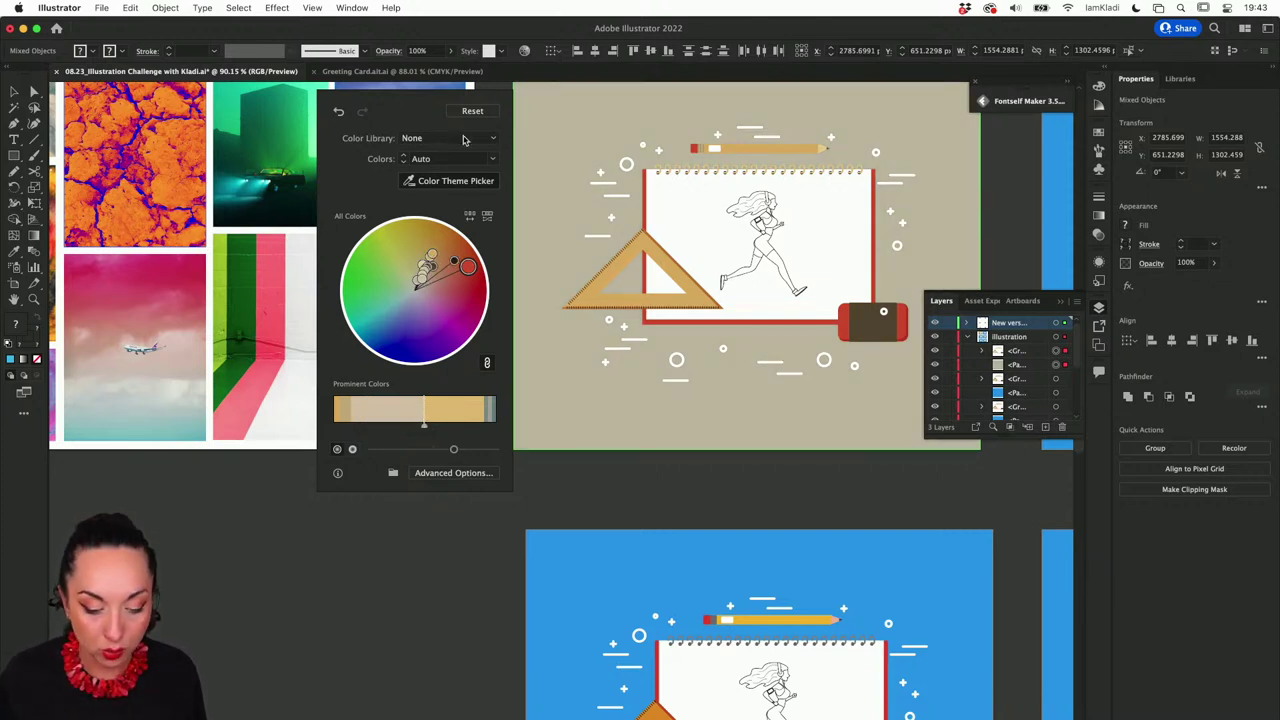
Step: Shuffle the colour order repeatedly until the background is golden orange and the pencil red
left_click(478, 220)
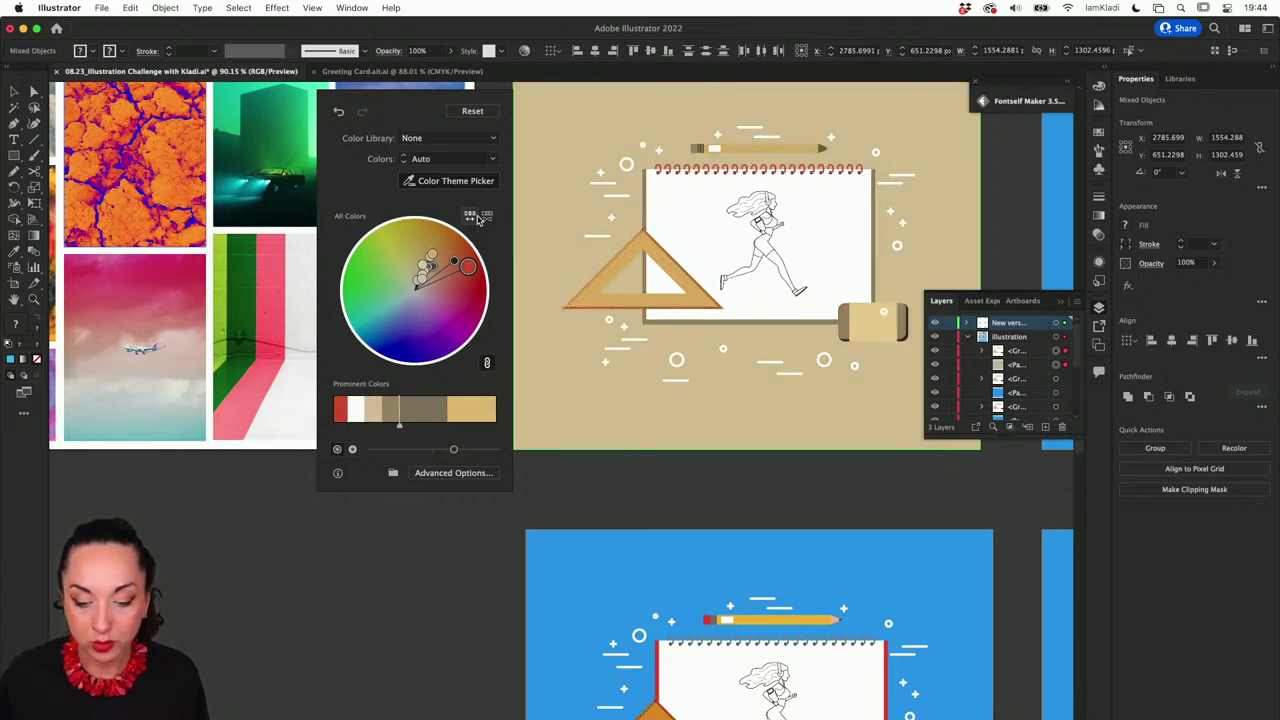
left_click(478, 220)
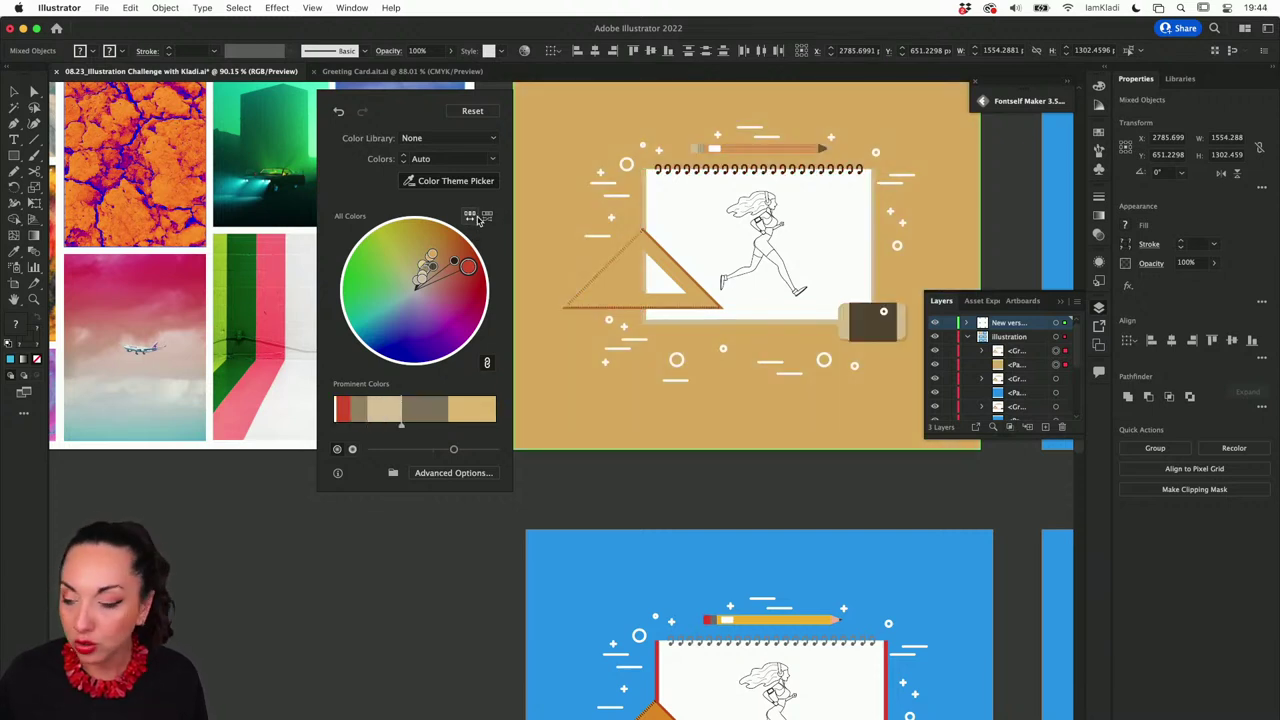
left_click(478, 220)
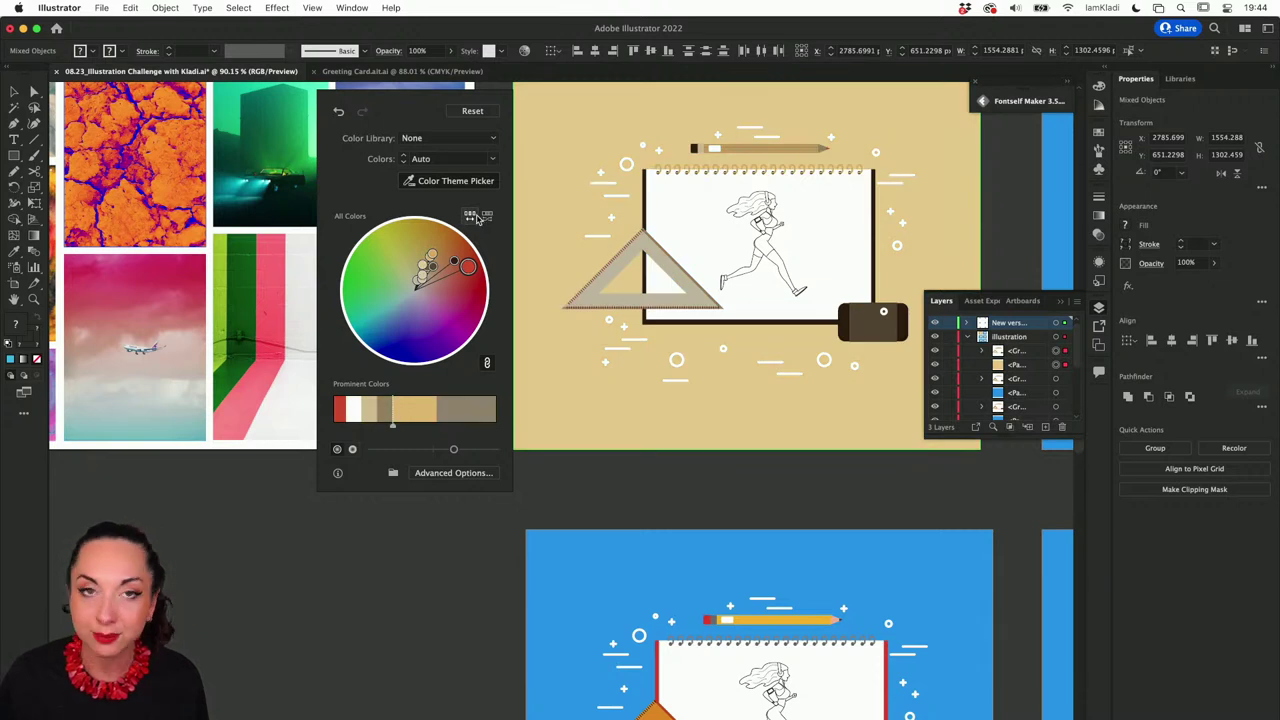
left_click(478, 220)
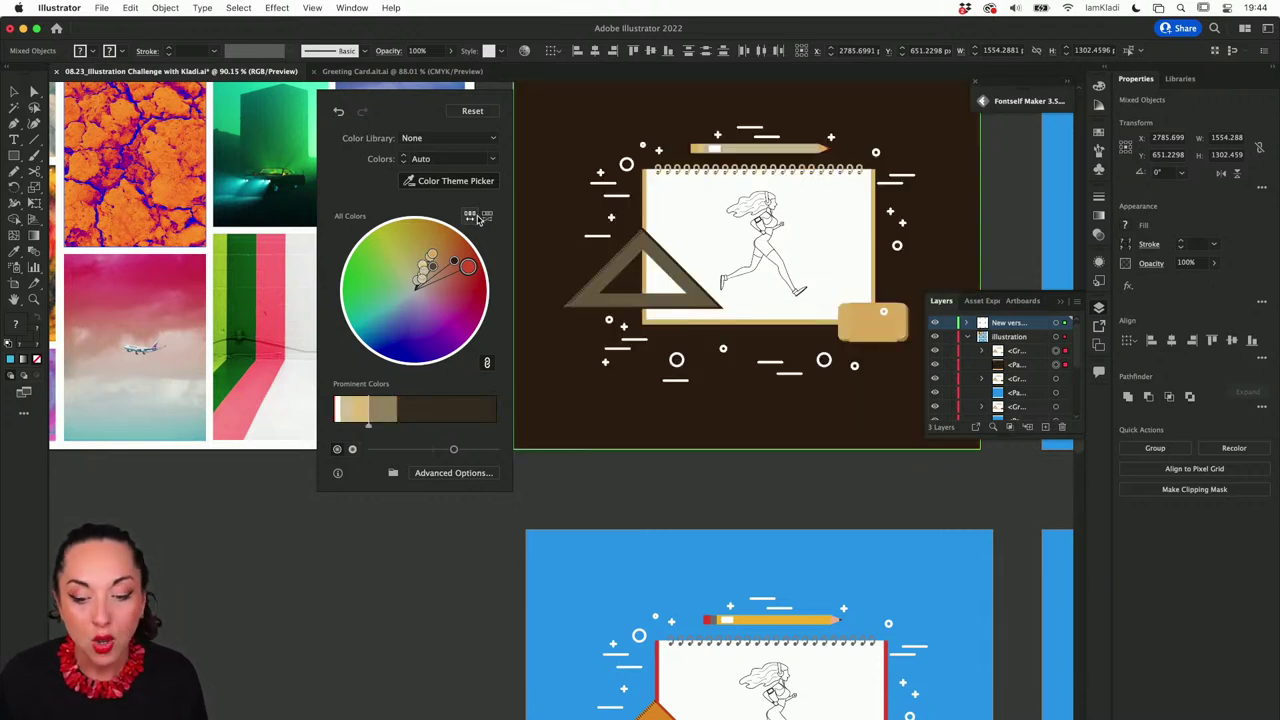
left_click(478, 220)
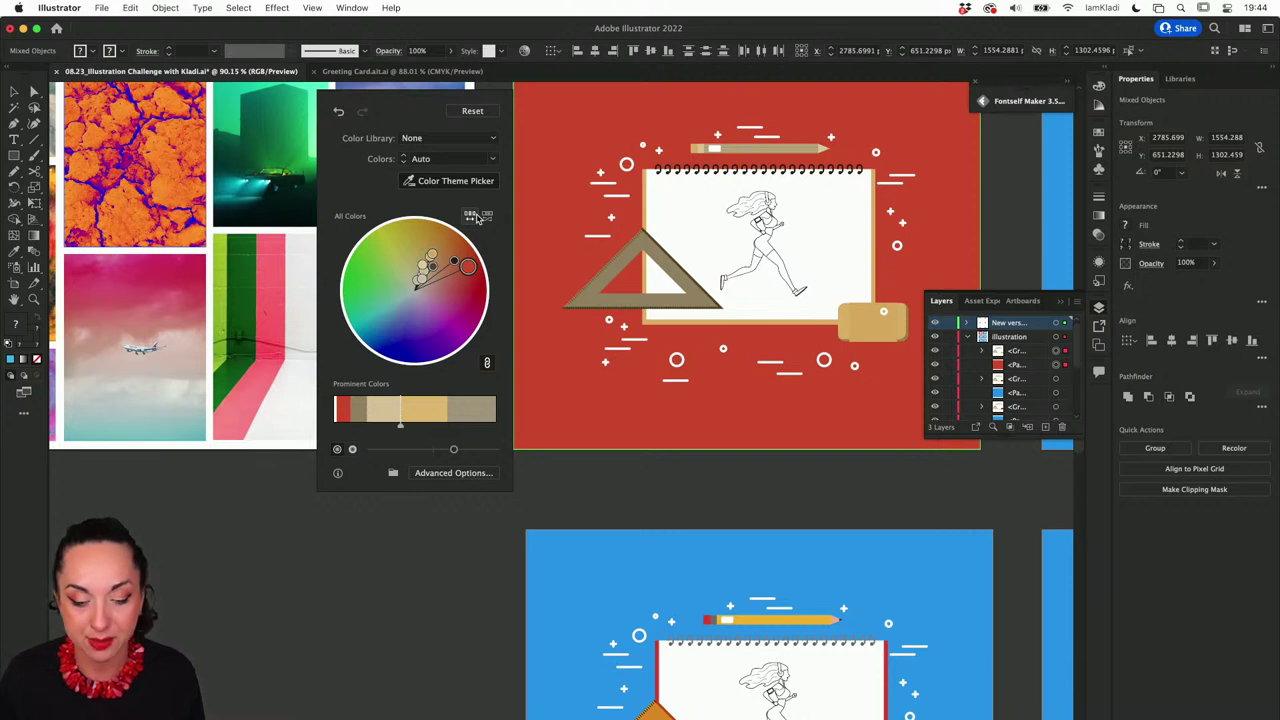
left_click(478, 220)
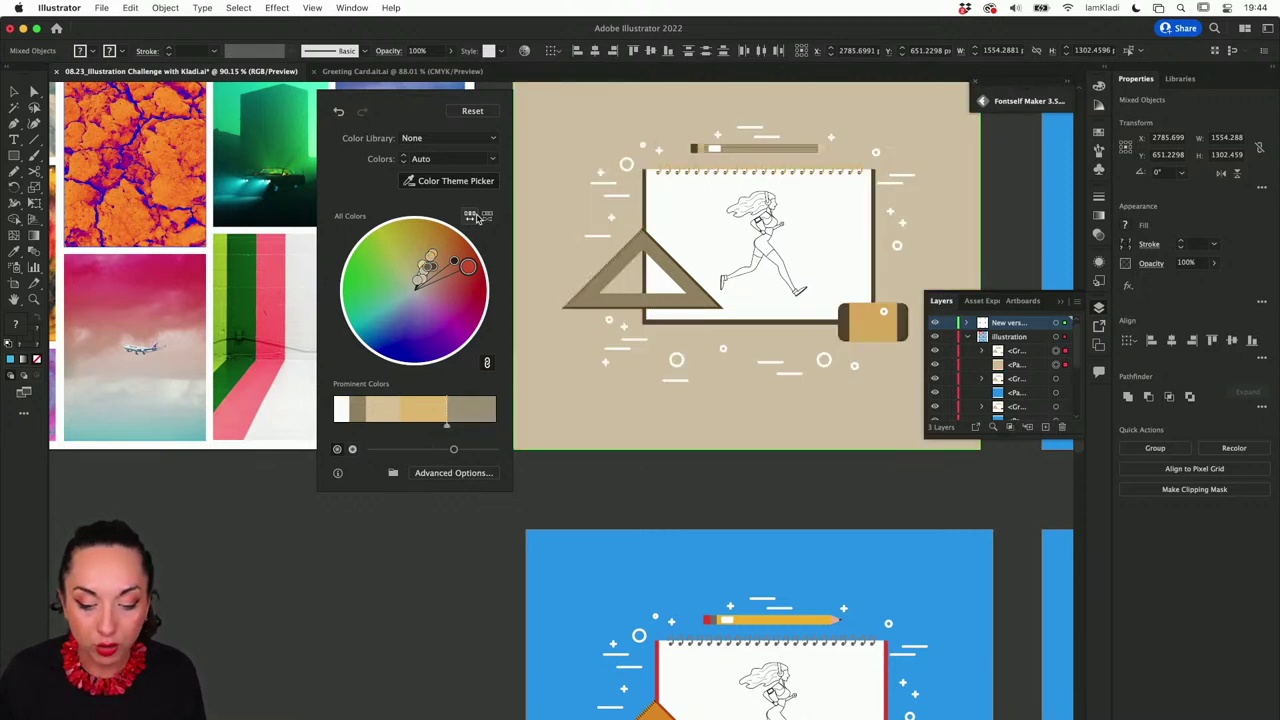
left_click(478, 220)
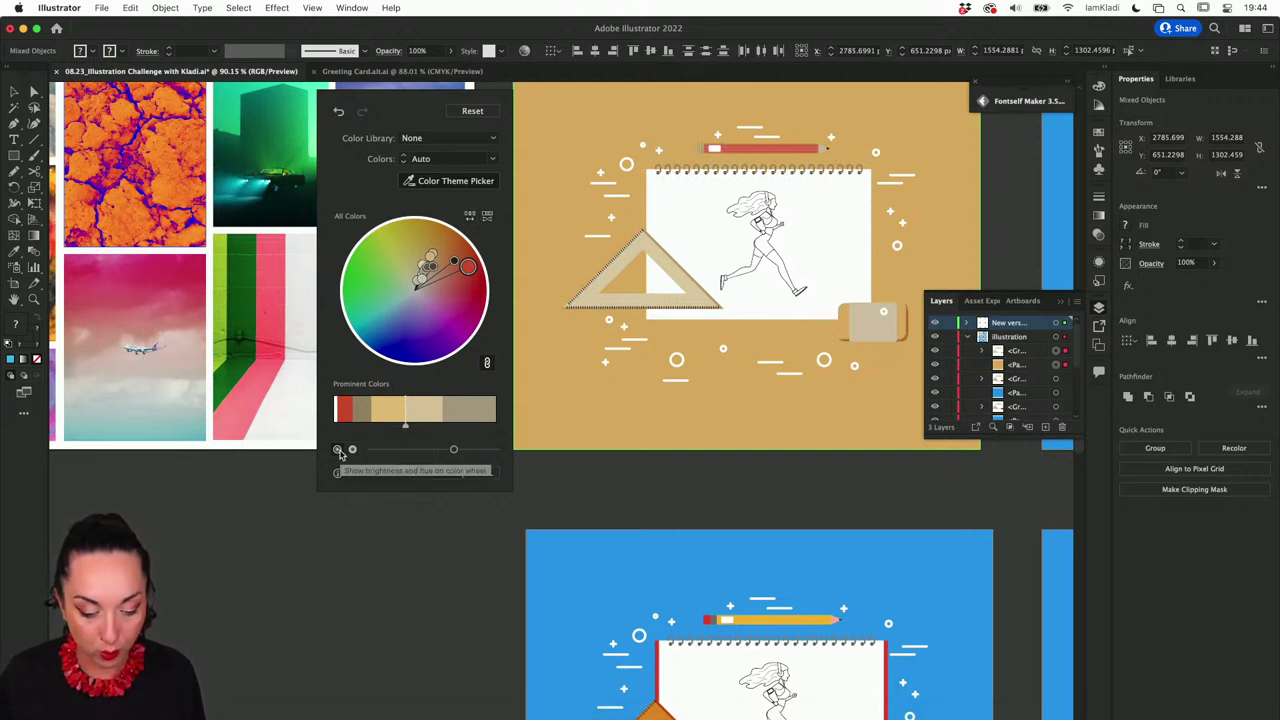
Step: Adjust brightness, then raise saturation to push the artwork to a vivid orange
left_click_drag(452, 452, 482, 451)
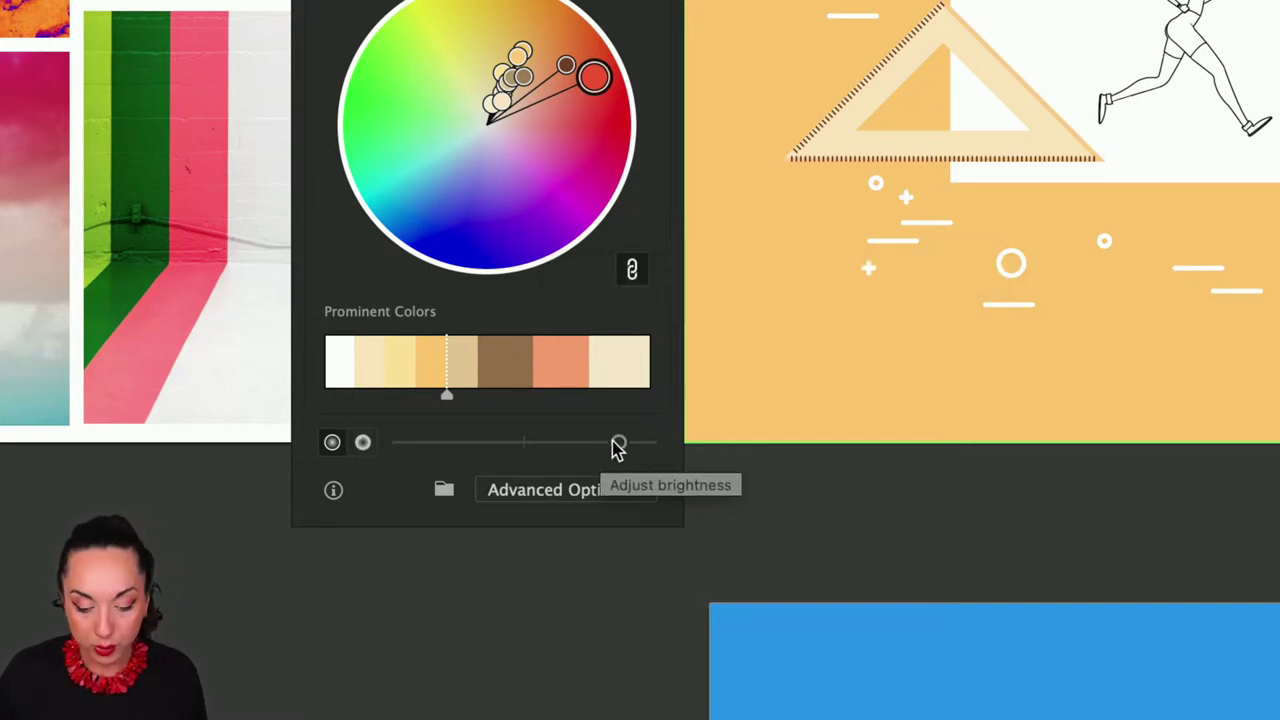
mouse_move(616, 443)
left_mouse_down()
mouse_move(480, 446)
mouse_move(610, 447)
left_mouse_up()
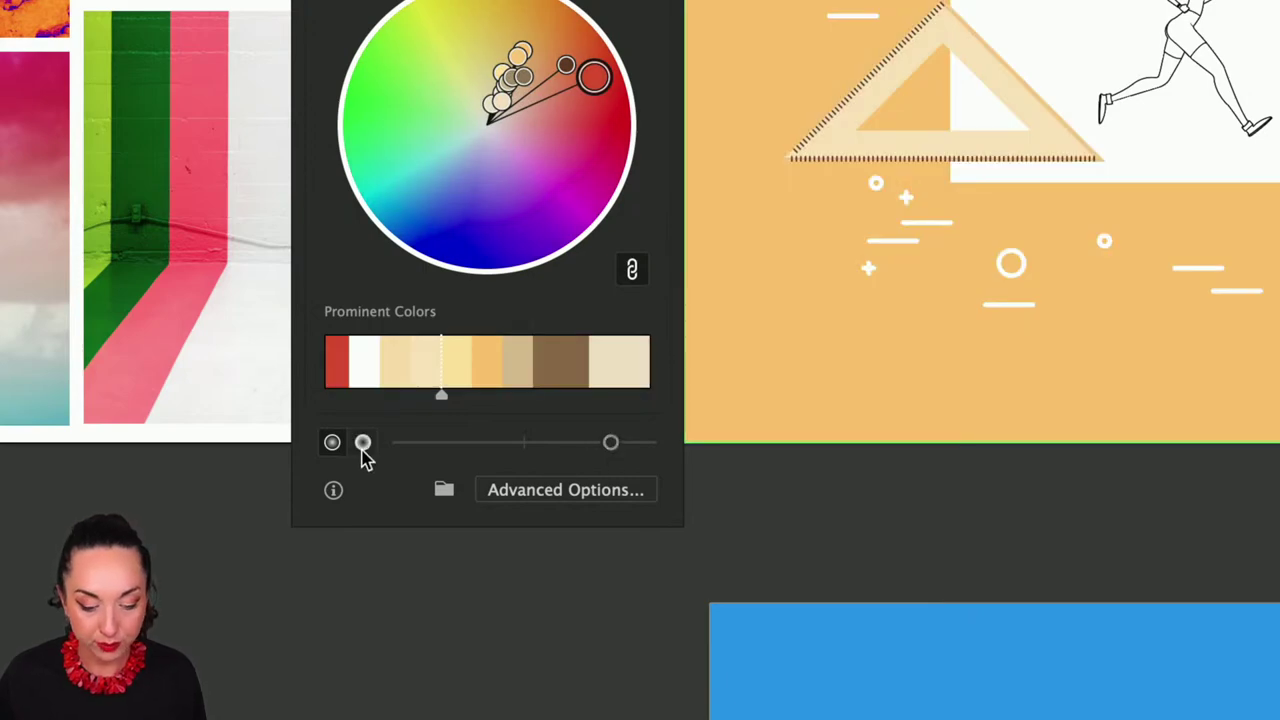
left_click(364, 450)
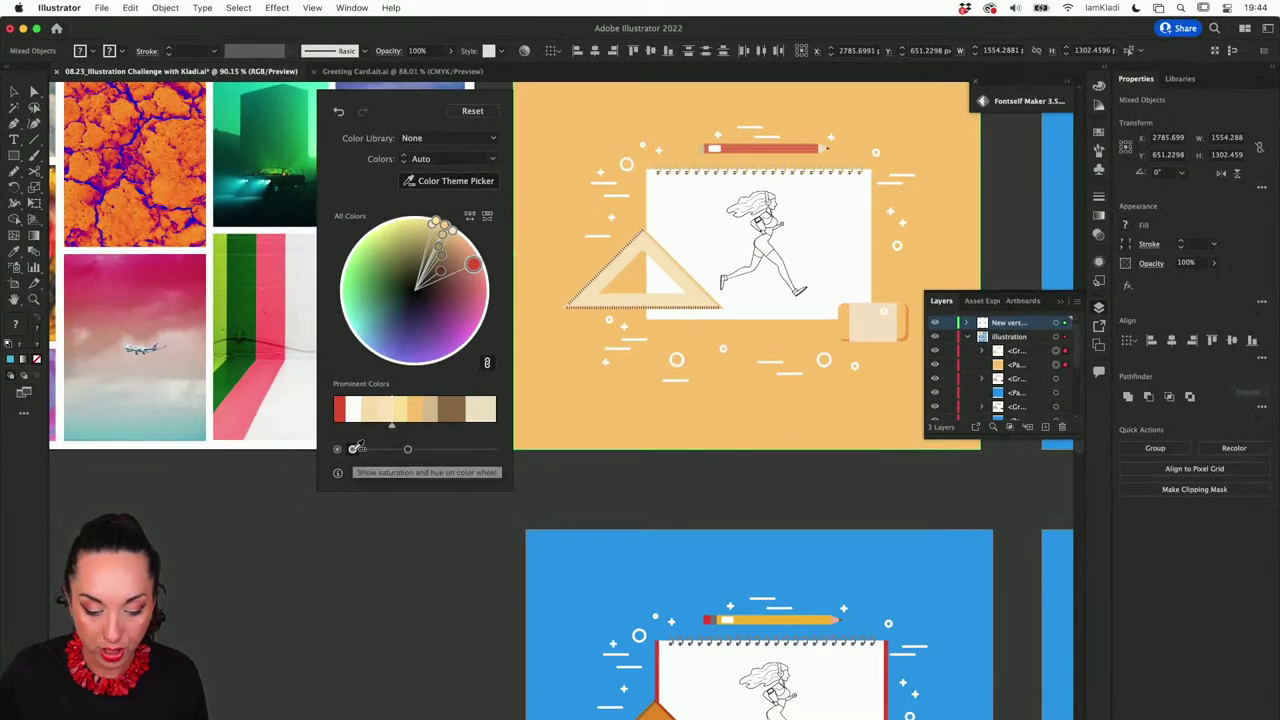
left_click_drag(407, 450, 447, 449)
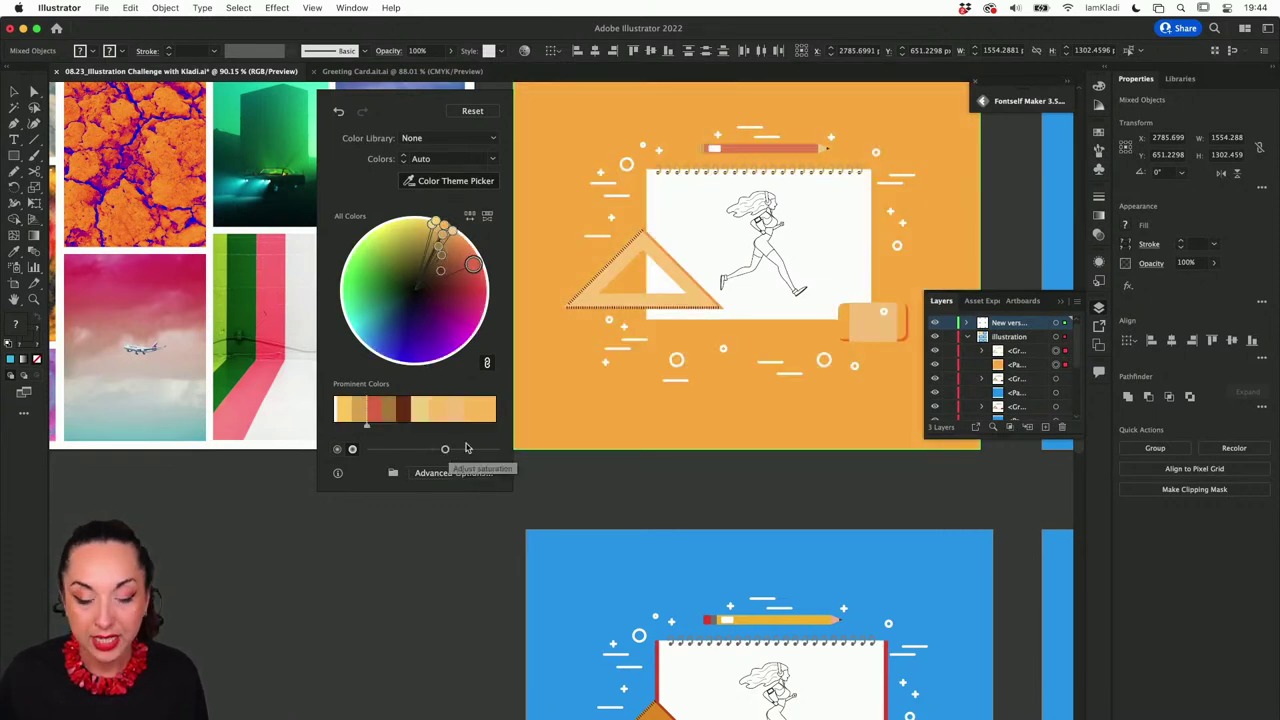
Step: Close the recolour panel and select all artwork on the neighbouring blue artboard
scroll(643, 398, "down", 3)
scroll(643, 398, "right", 5)
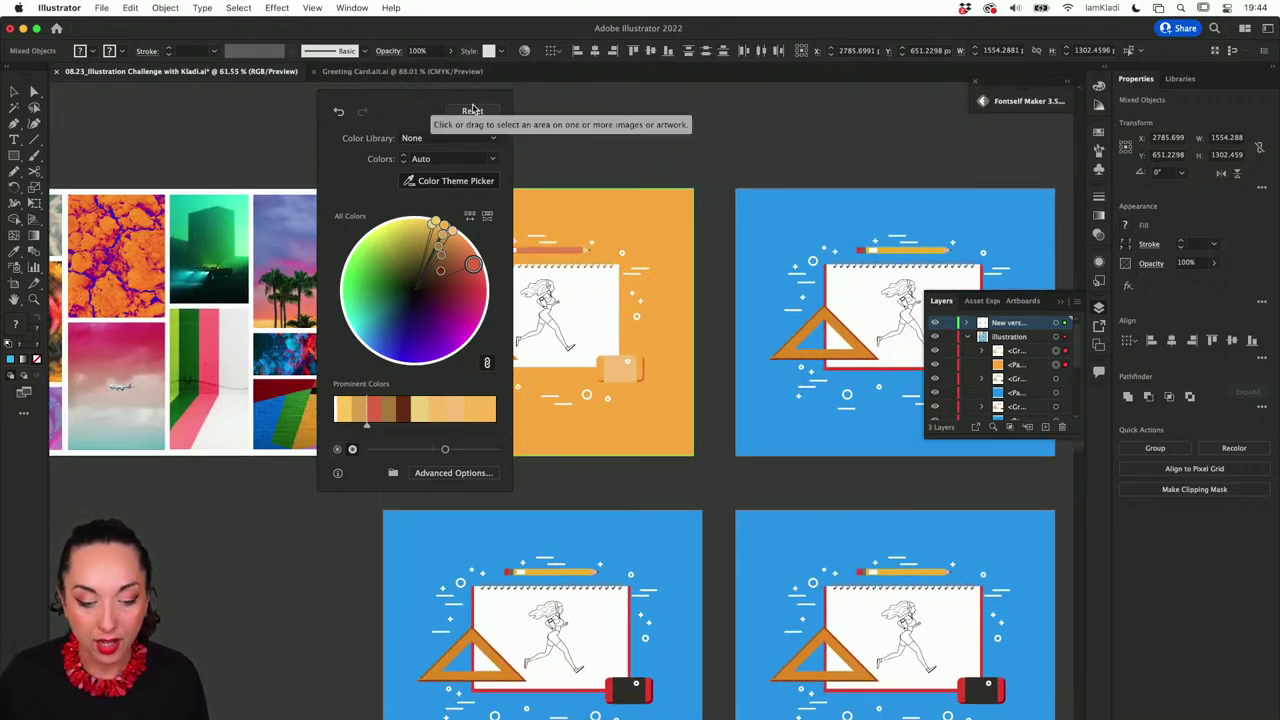
left_click(725, 170)
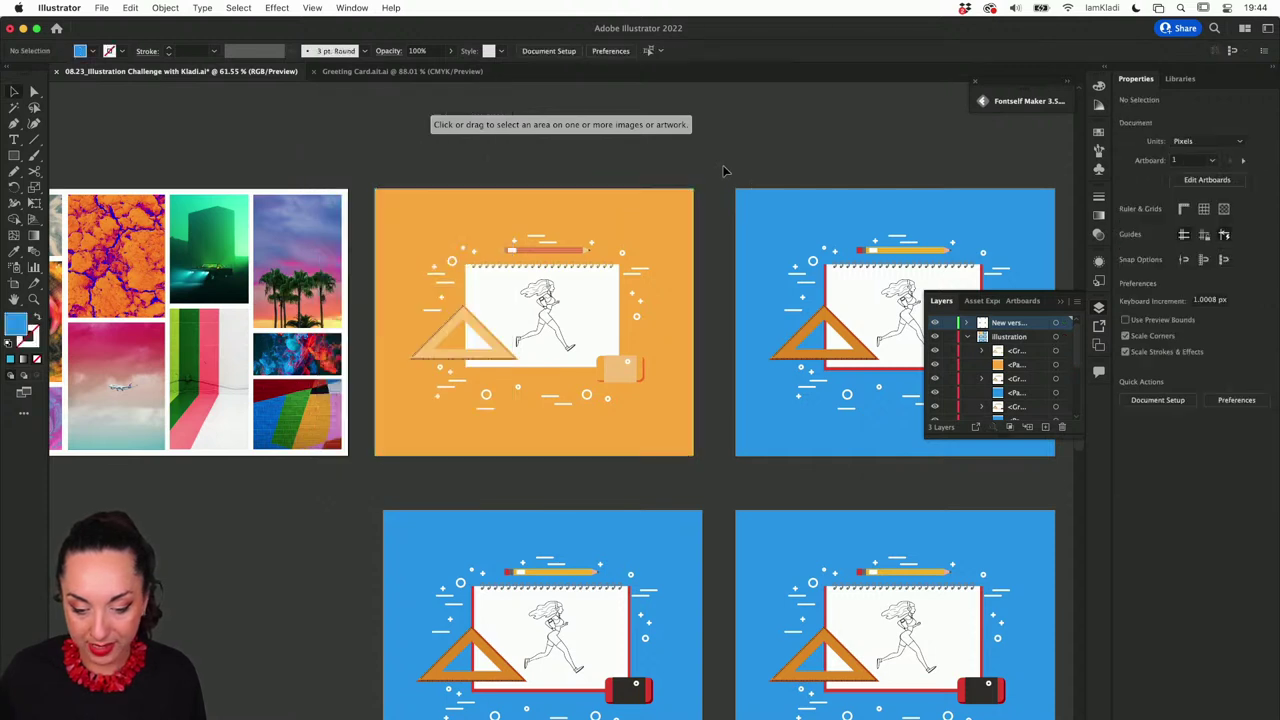
key("super+a")
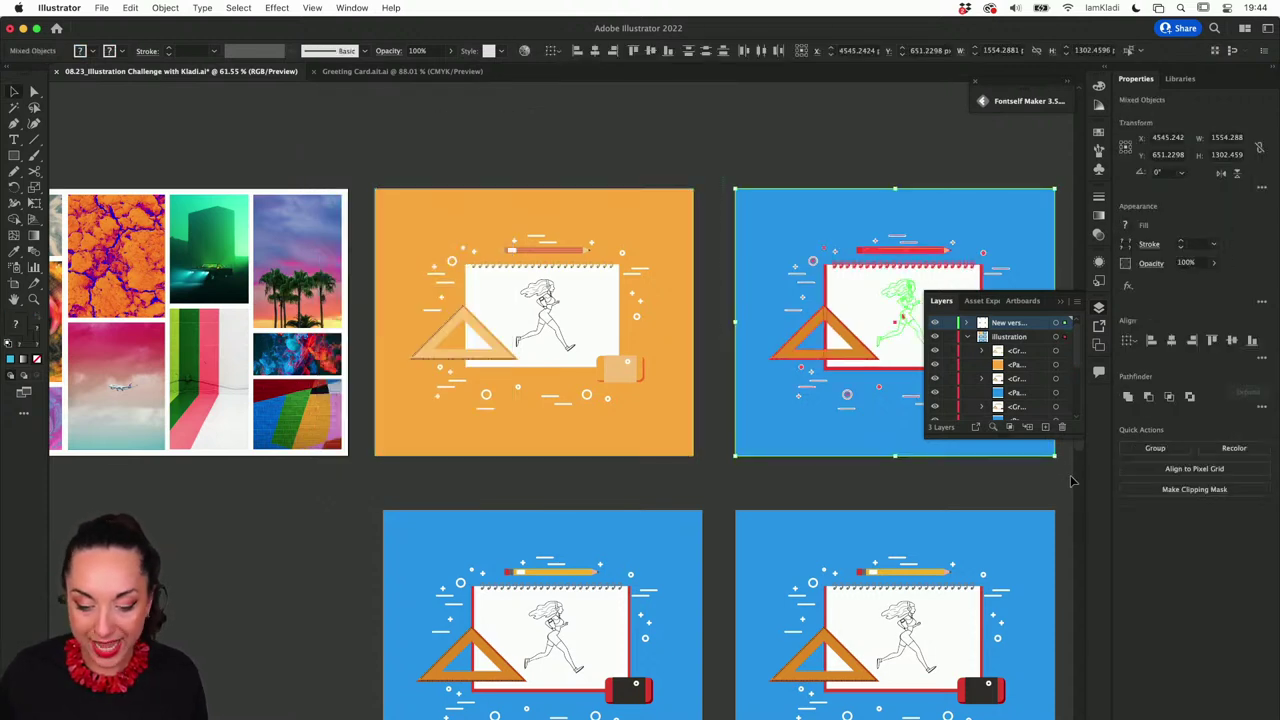
Step: Open Recolor Artwork for the blue artboard's artwork and show its colour library list
left_click(136, 8)
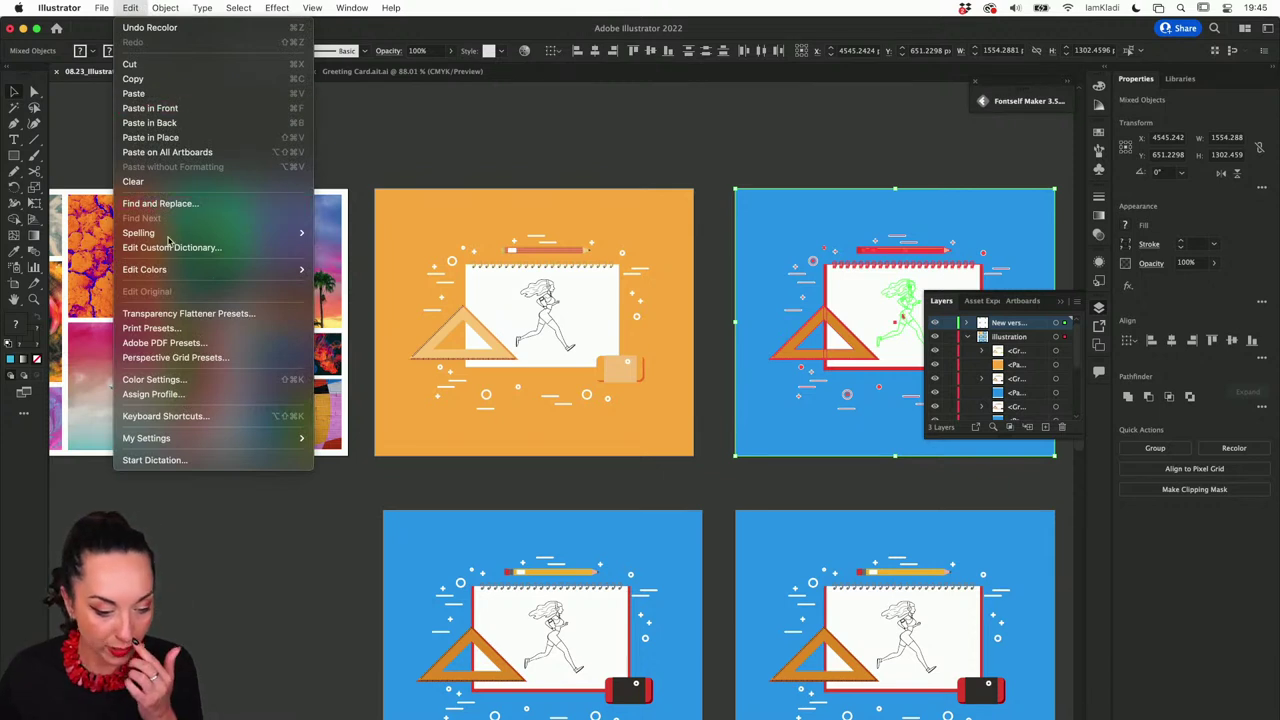
mouse_move(290, 269)
mouse_move(339, 287)
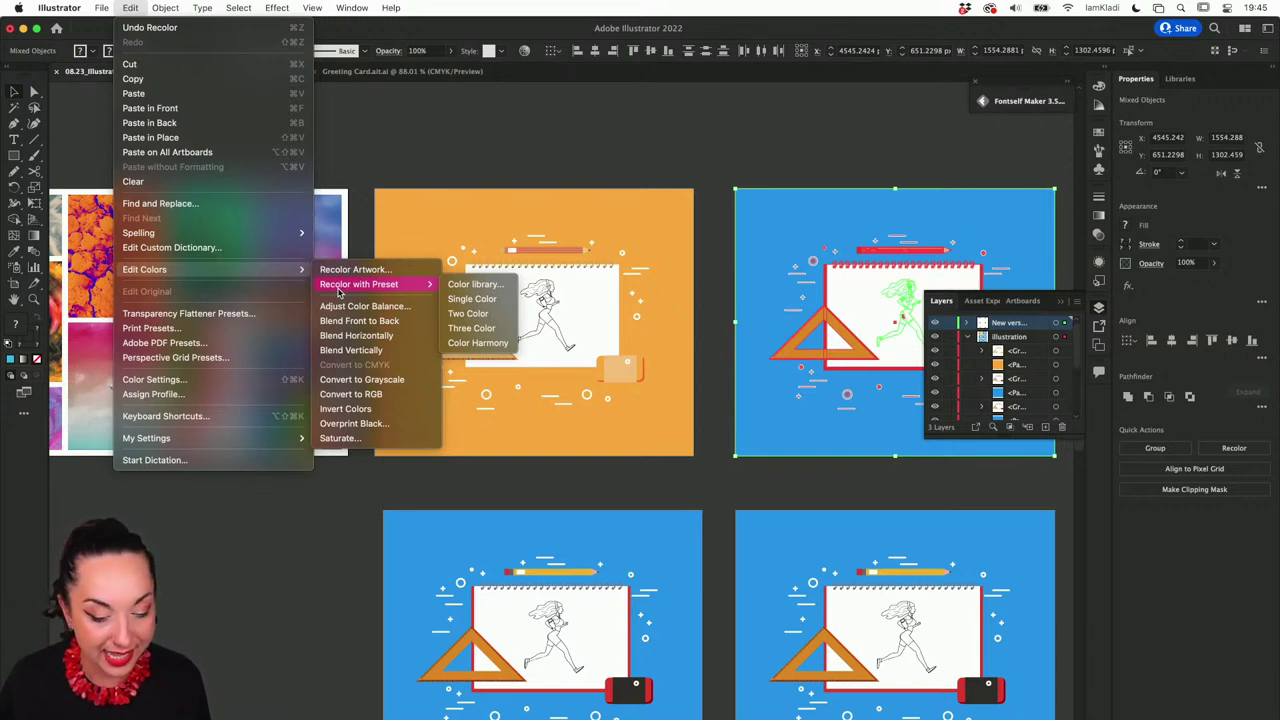
left_click(425, 273)
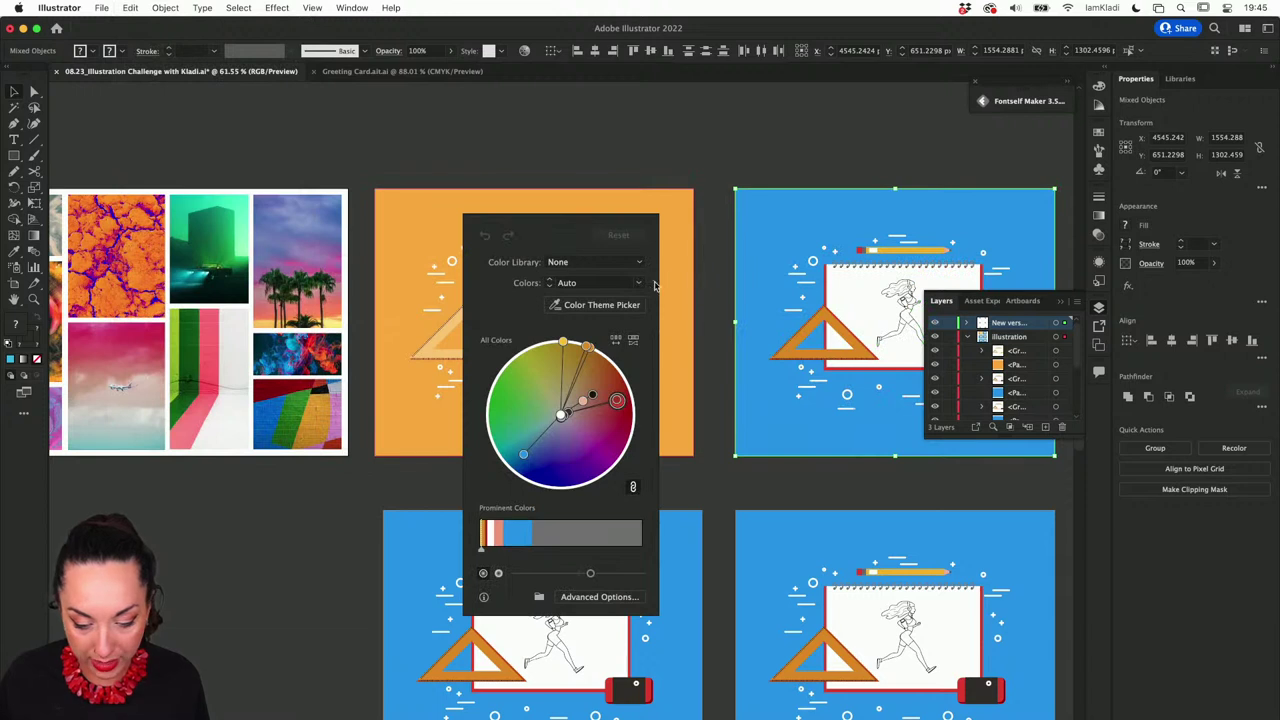
left_click(640, 263)
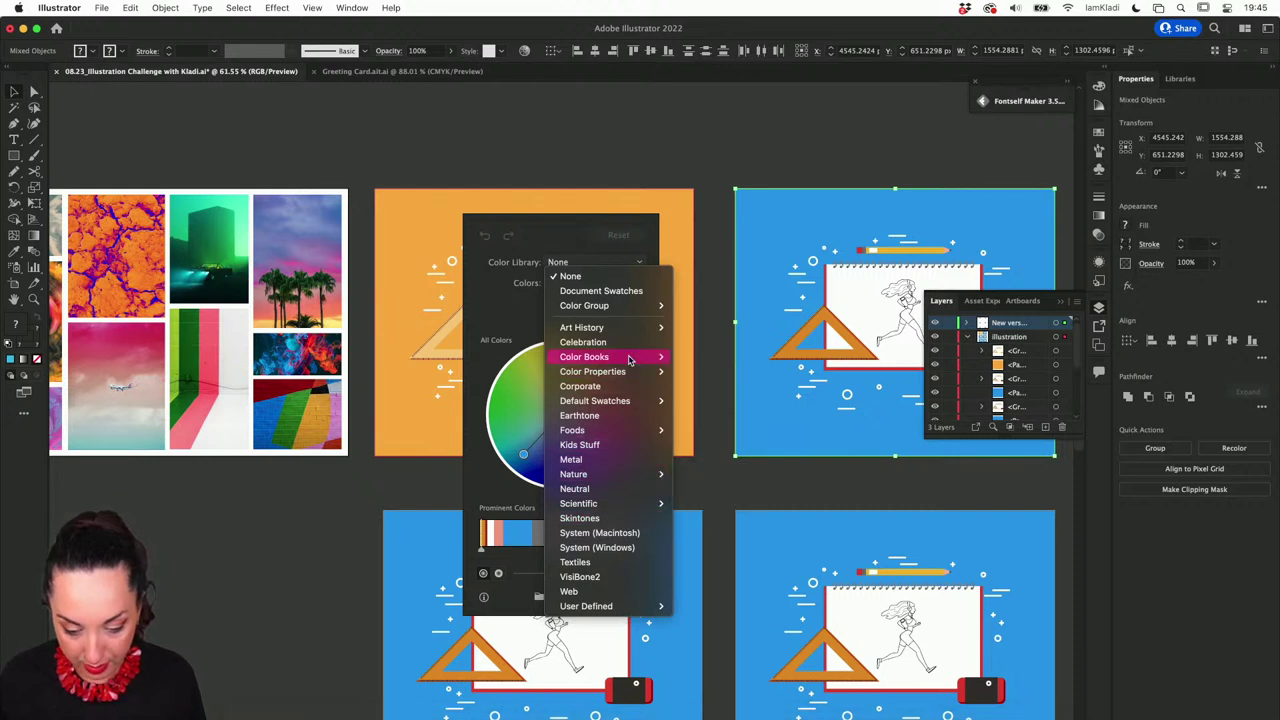
Step: Apply the Art History Middle Ages colour library to the artwork
mouse_move(629, 360)
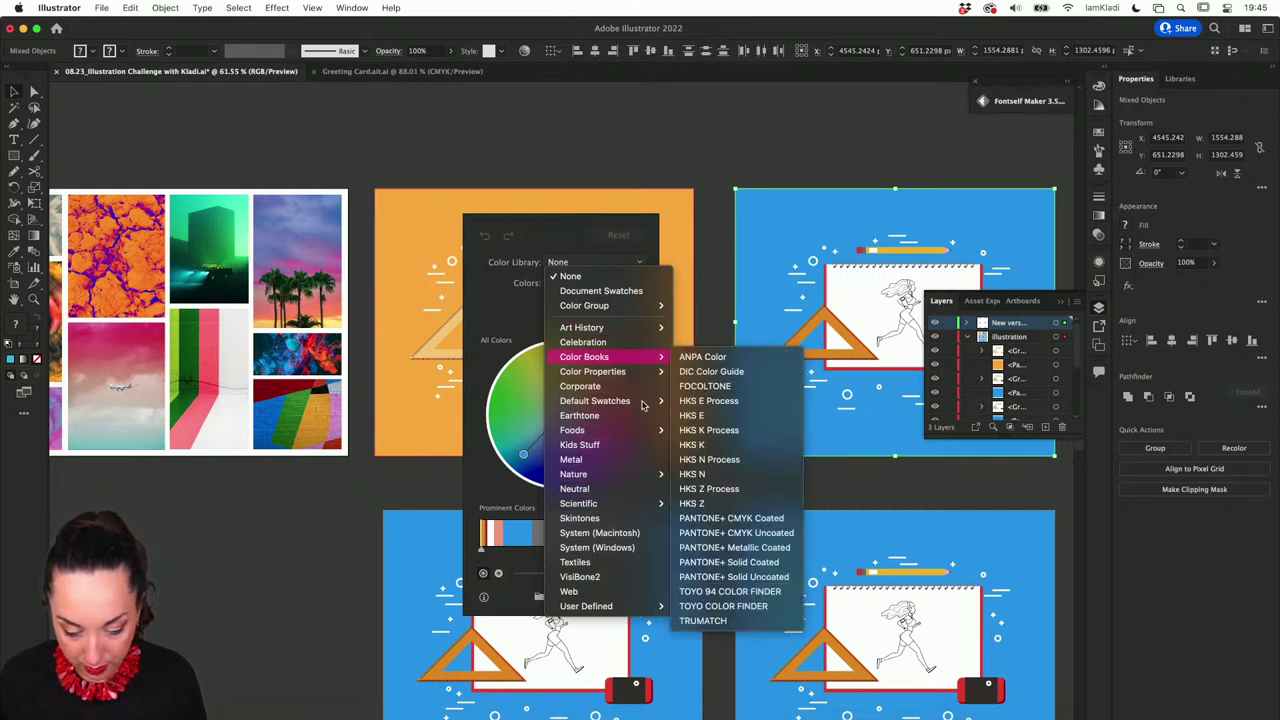
mouse_move(657, 609)
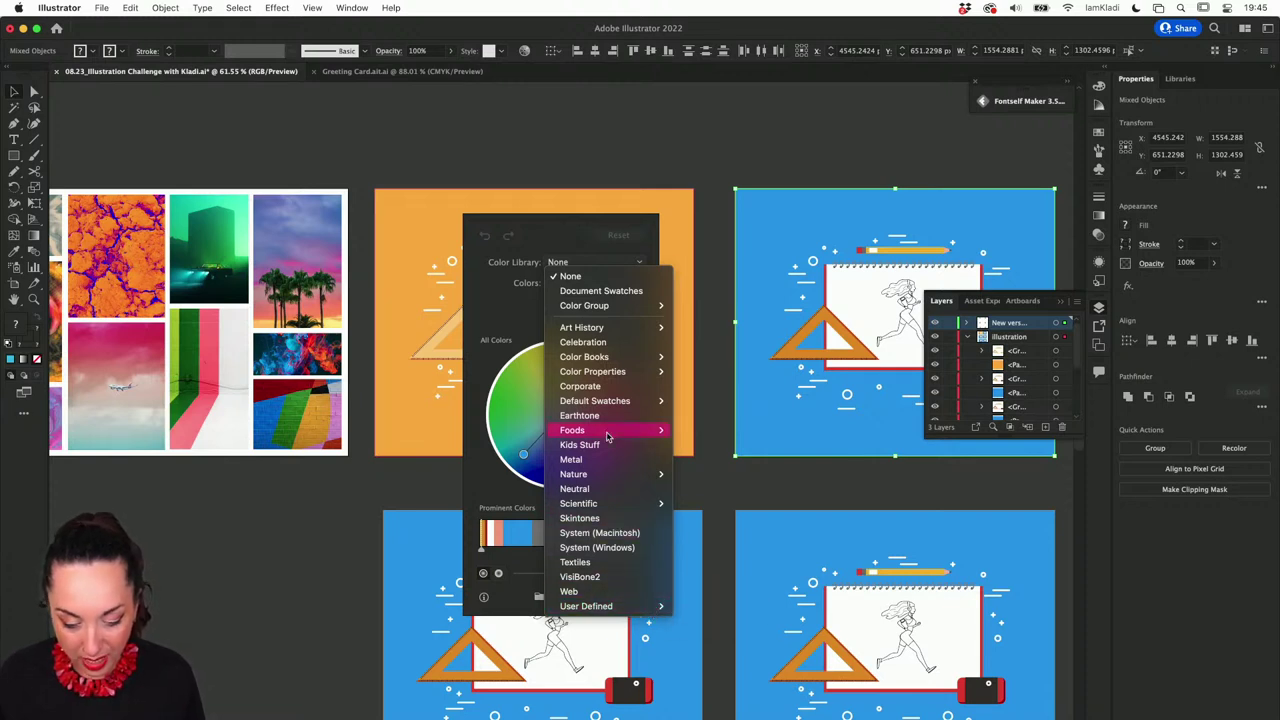
mouse_move(606, 436)
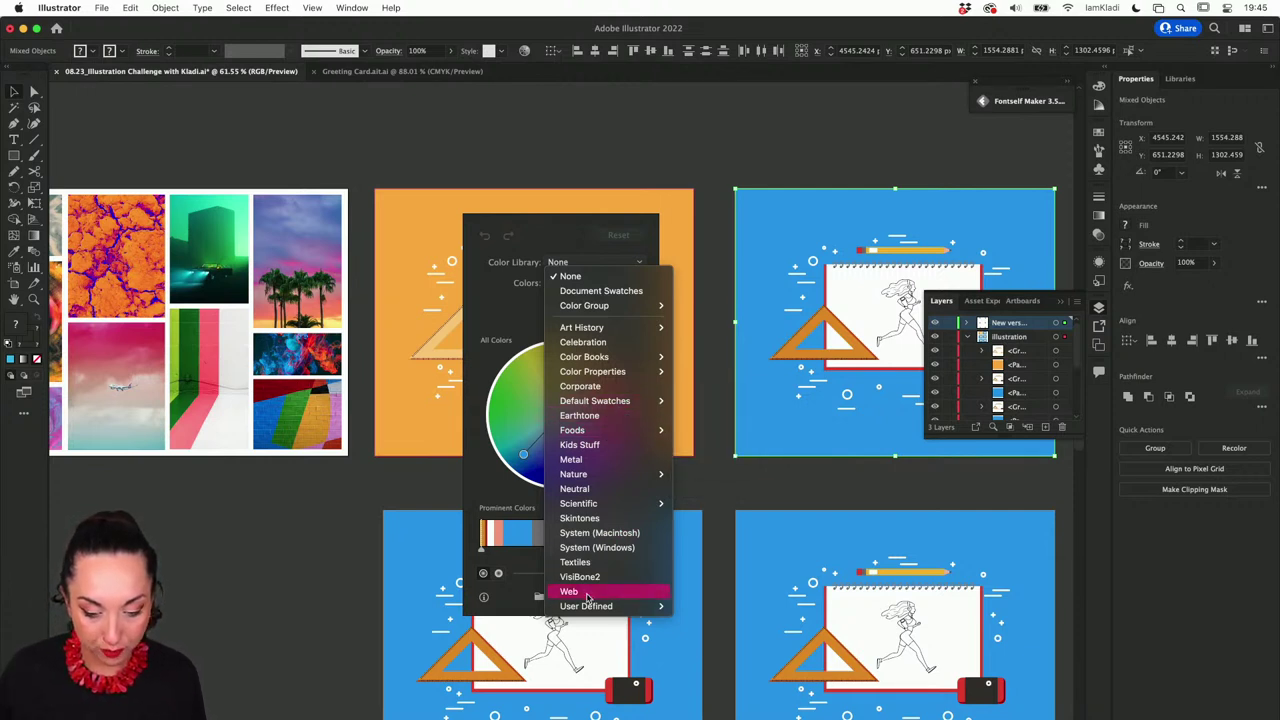
mouse_move(587, 609)
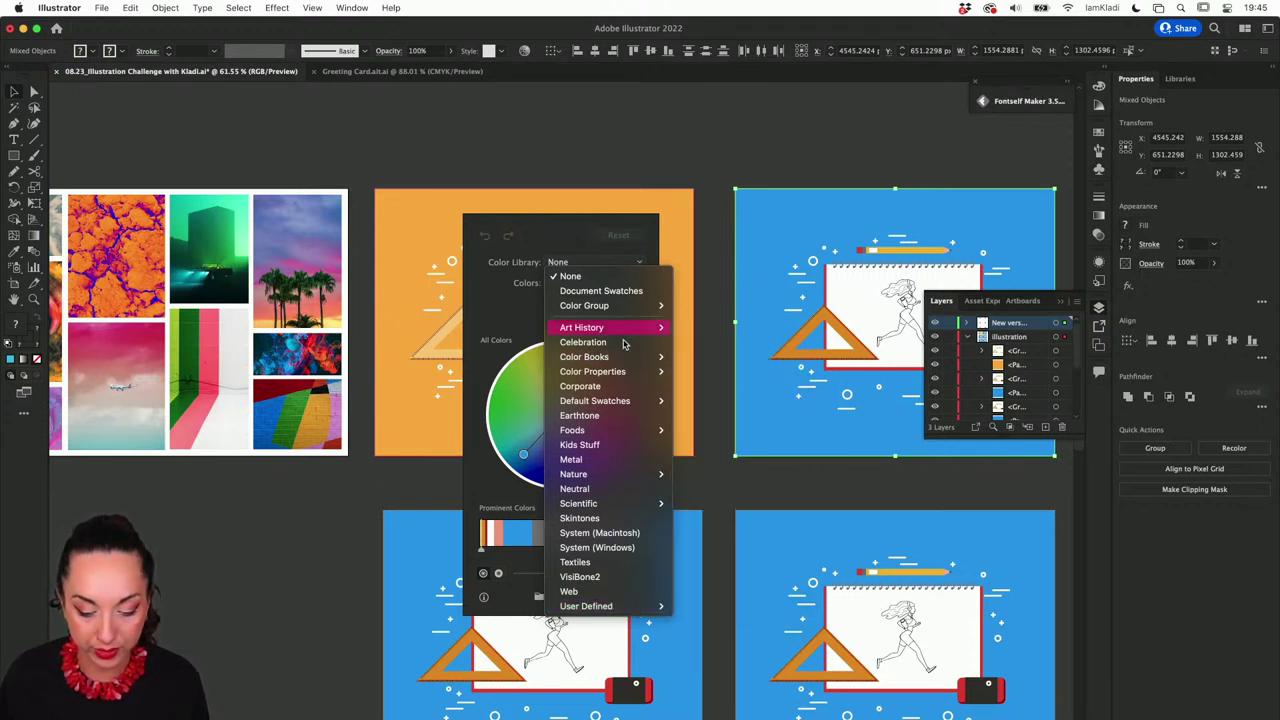
mouse_move(622, 329)
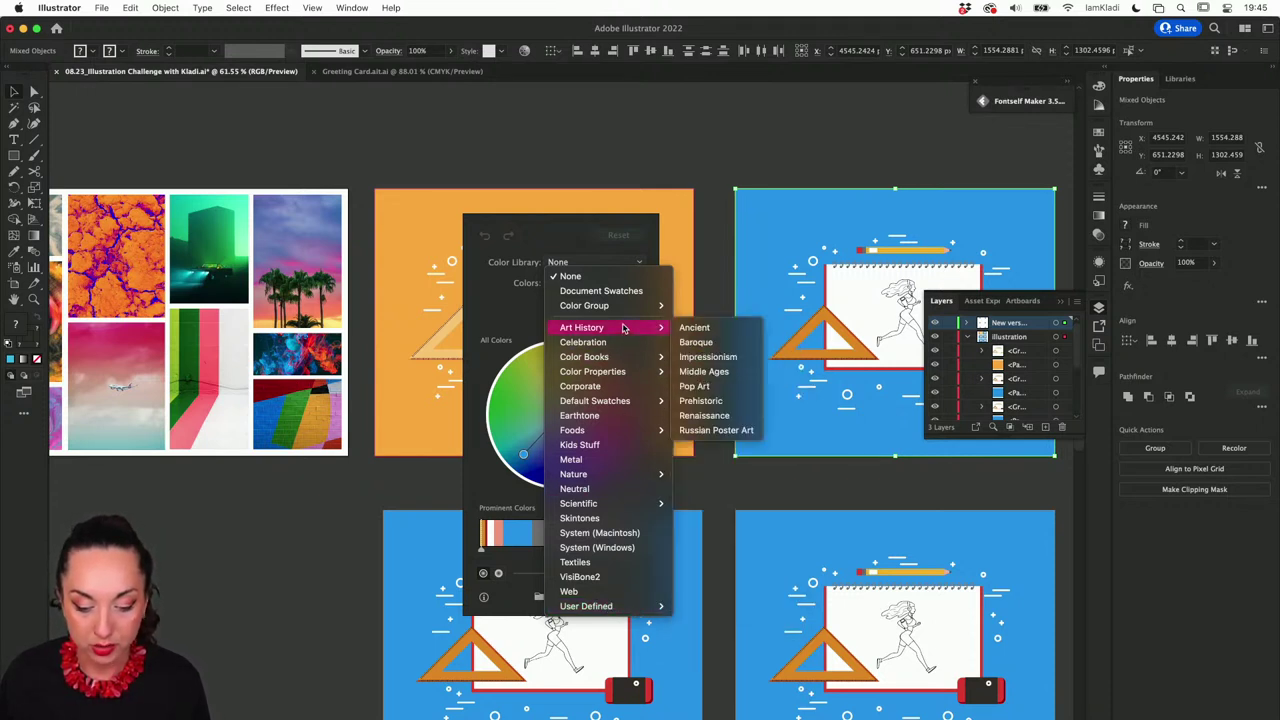
left_click(703, 372)
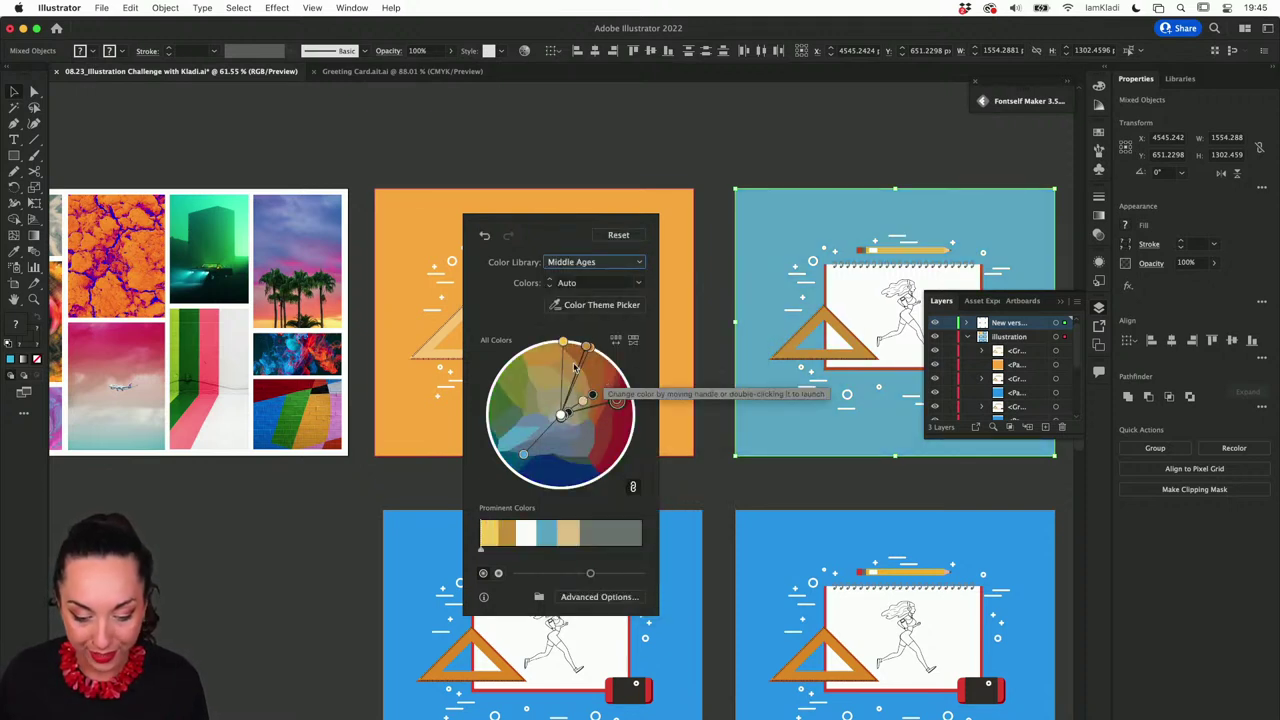
Step: Switch to the Kids Stuff library and widen pink so the background turns purple
left_click(614, 265)
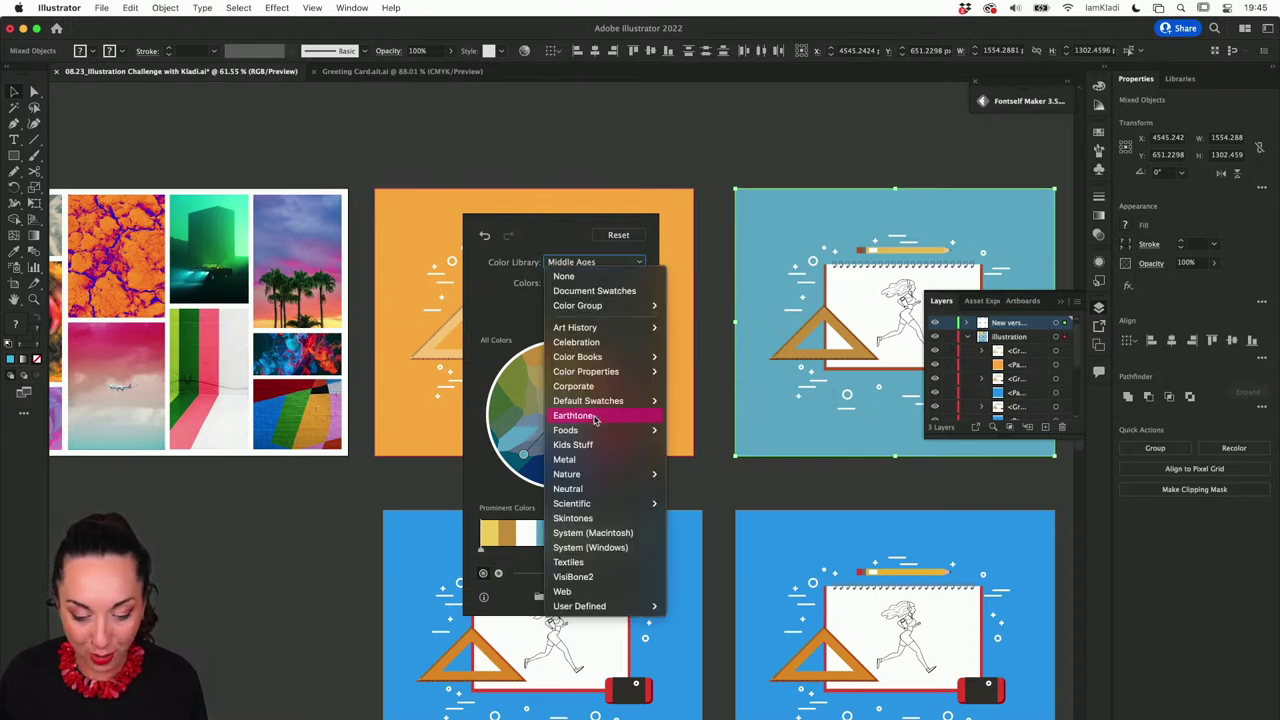
left_click(596, 447)
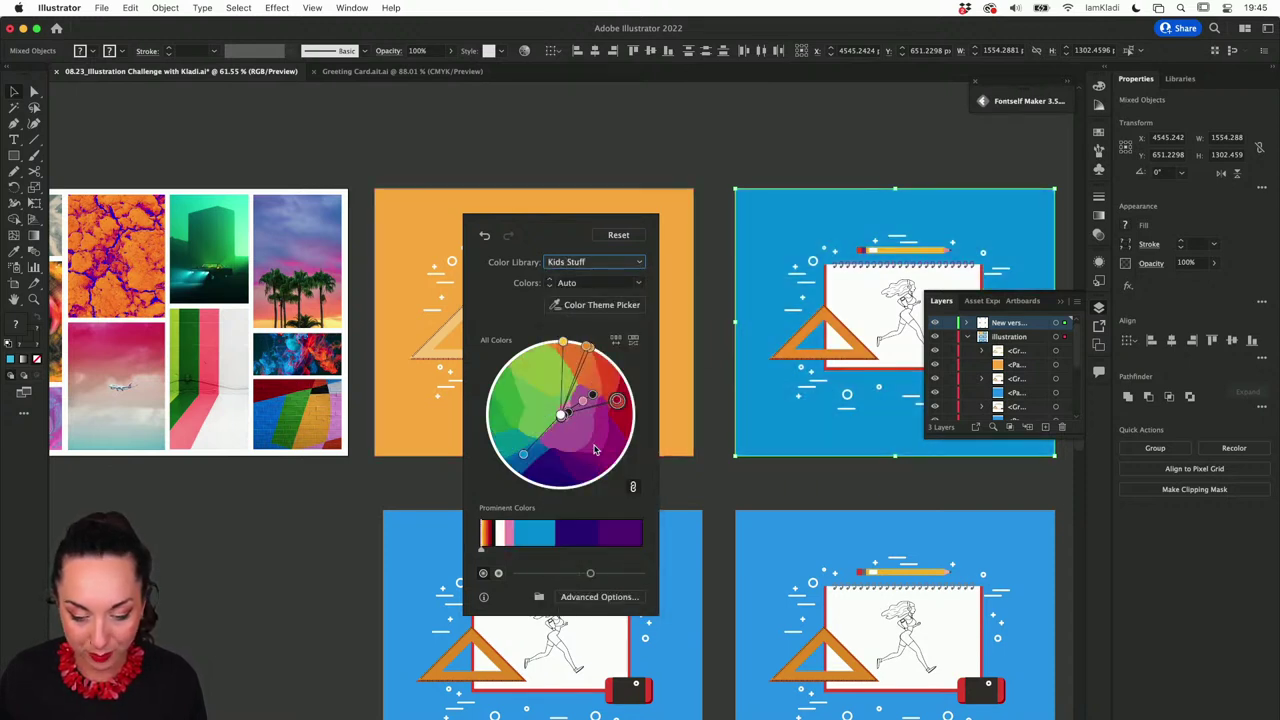
left_click_drag(514, 548, 575, 550)
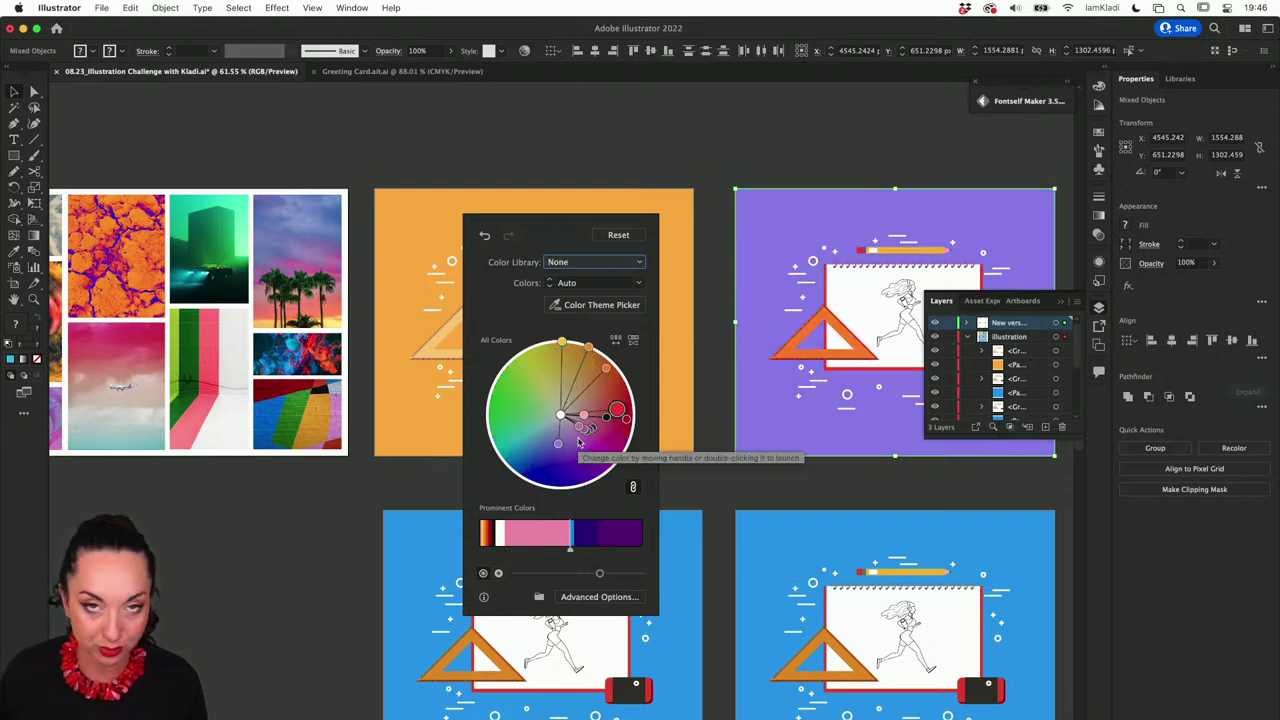
Step: Randomise saturation and brightness repeatedly, settling on purple with an orange triangle
left_click(634, 341)
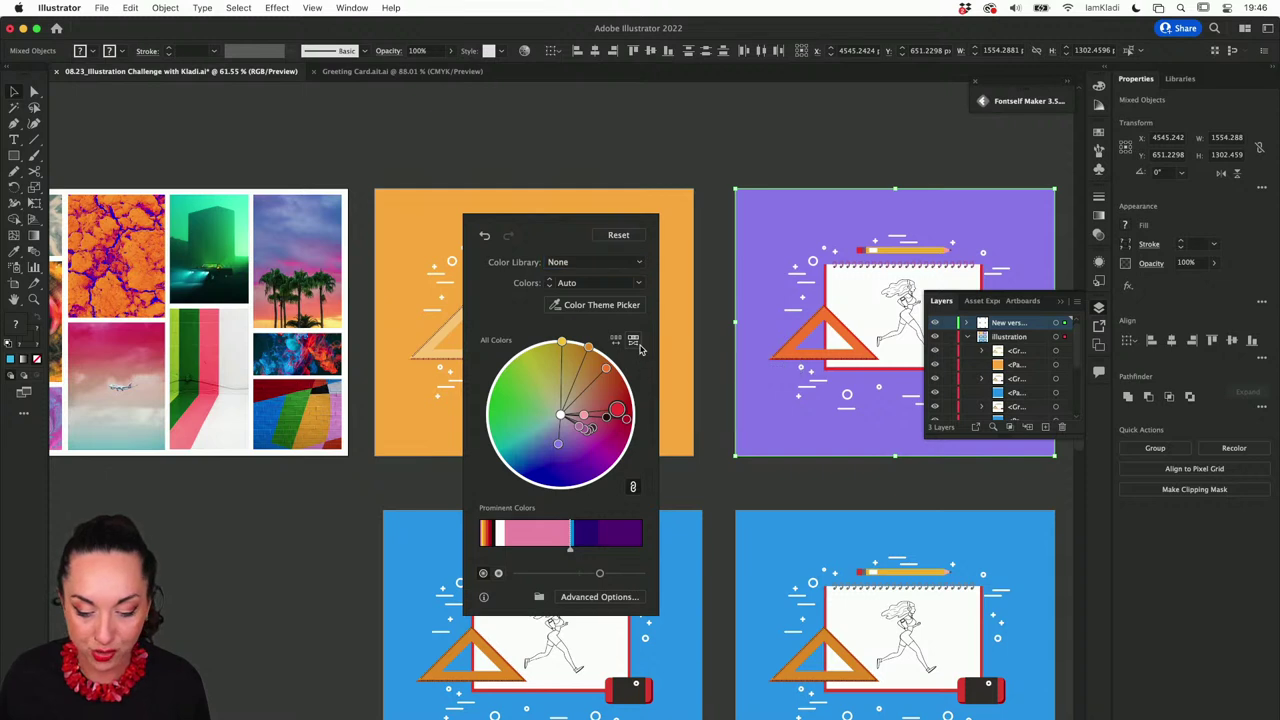
left_click(634, 341)
left_click(635, 343)
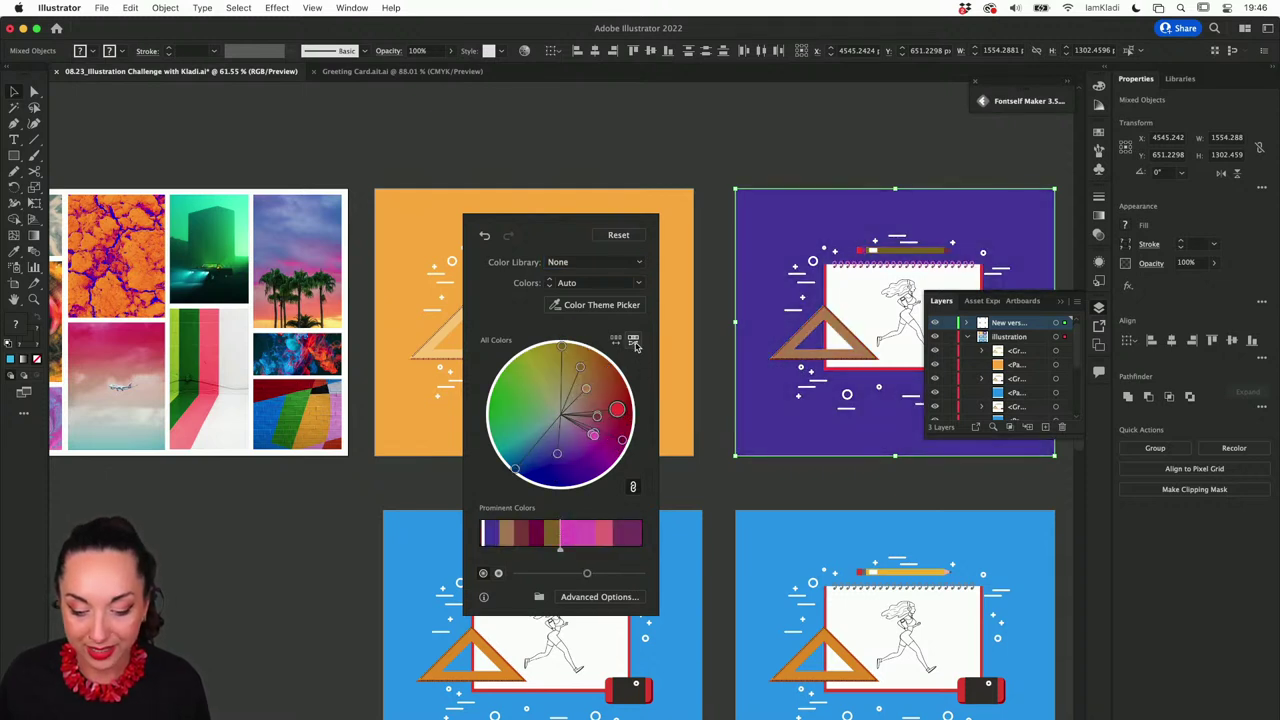
left_click(635, 343)
left_click(635, 343)
left_click(635, 343)
left_click(635, 343)
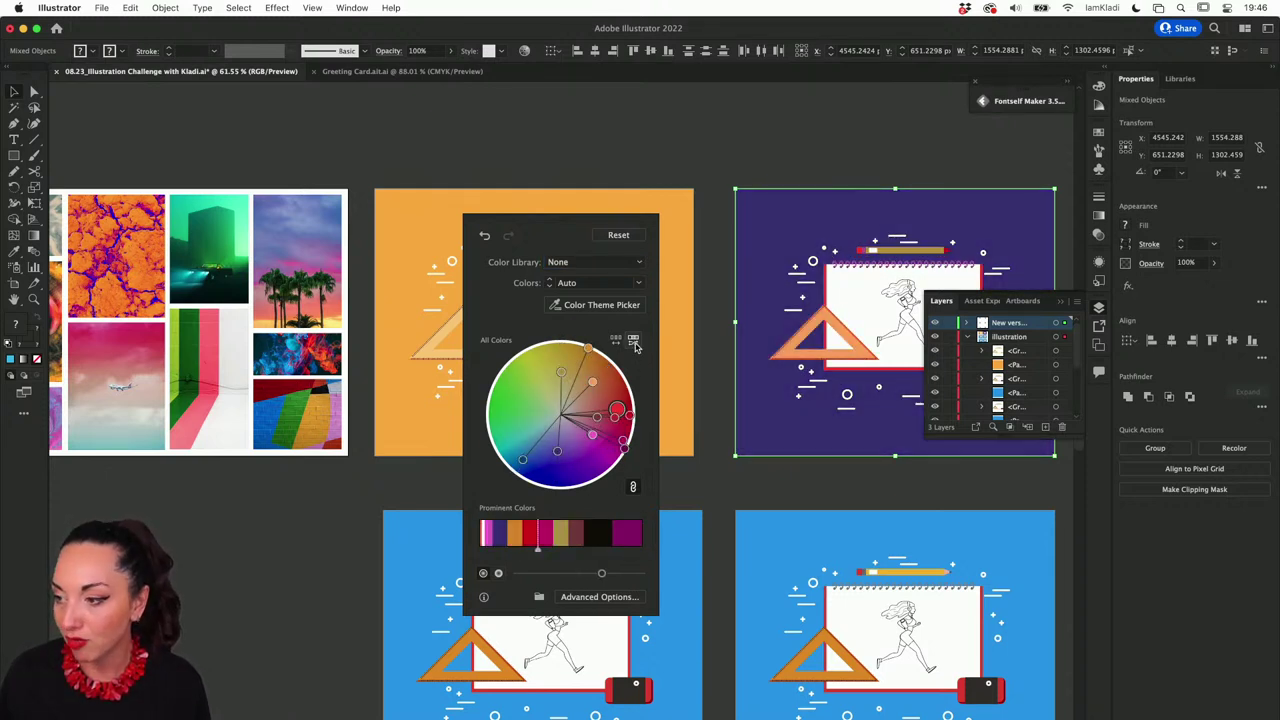
left_click(1060, 303)
scroll(1045, 320, "up", 5)
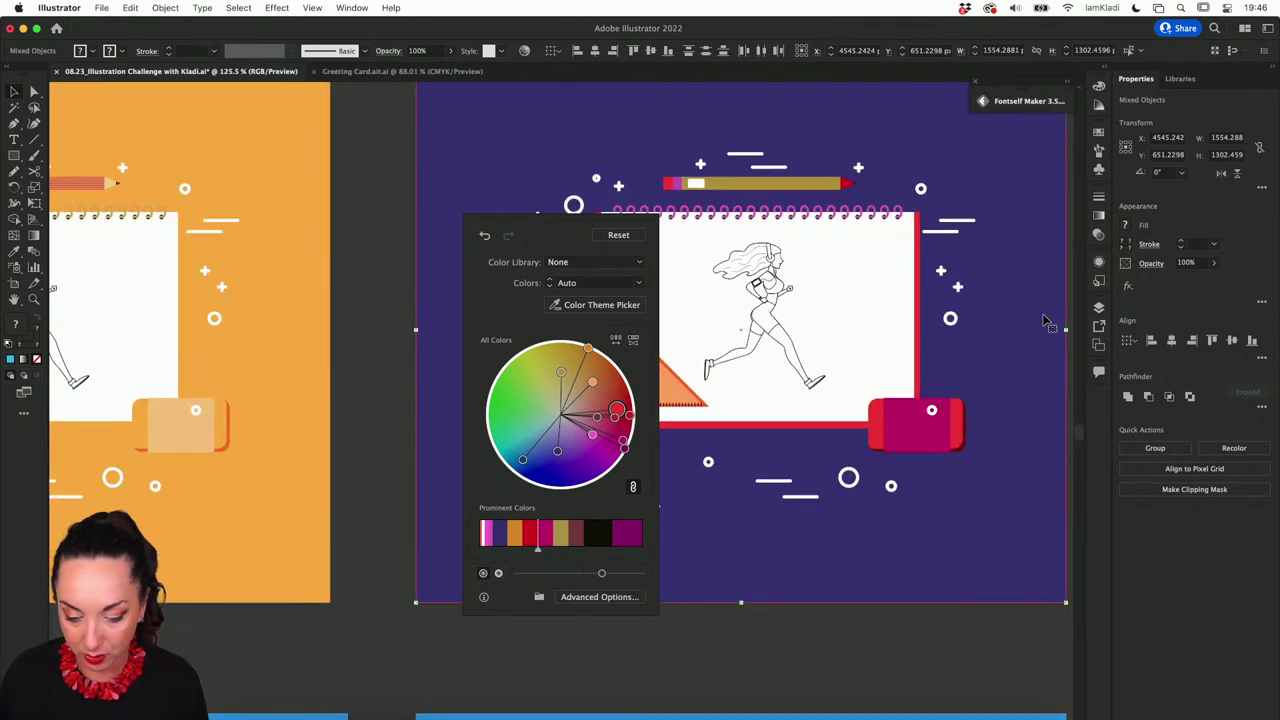
scroll(832, 334, "down", 4)
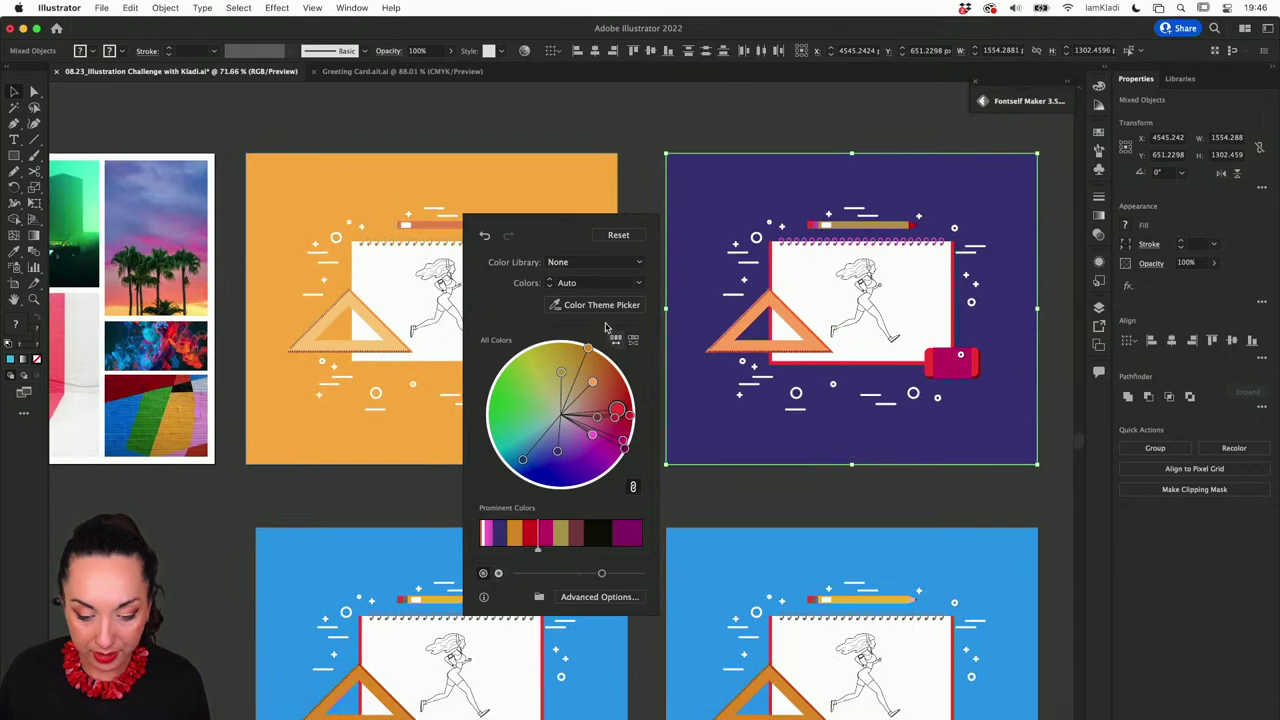
Step: Sample a colour theme from the orange mood-board photo with the Color Theme Picker
left_click(600, 305)
scroll(606, 305, "down", 4)
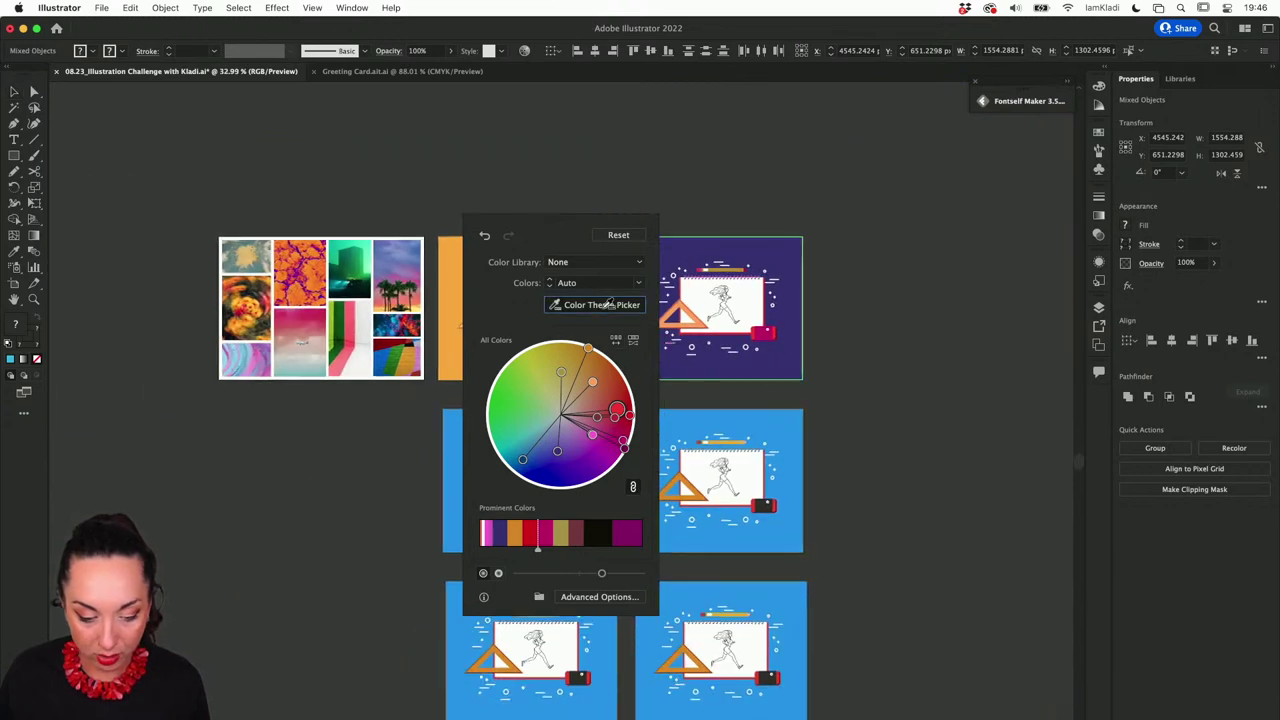
left_click(252, 288)
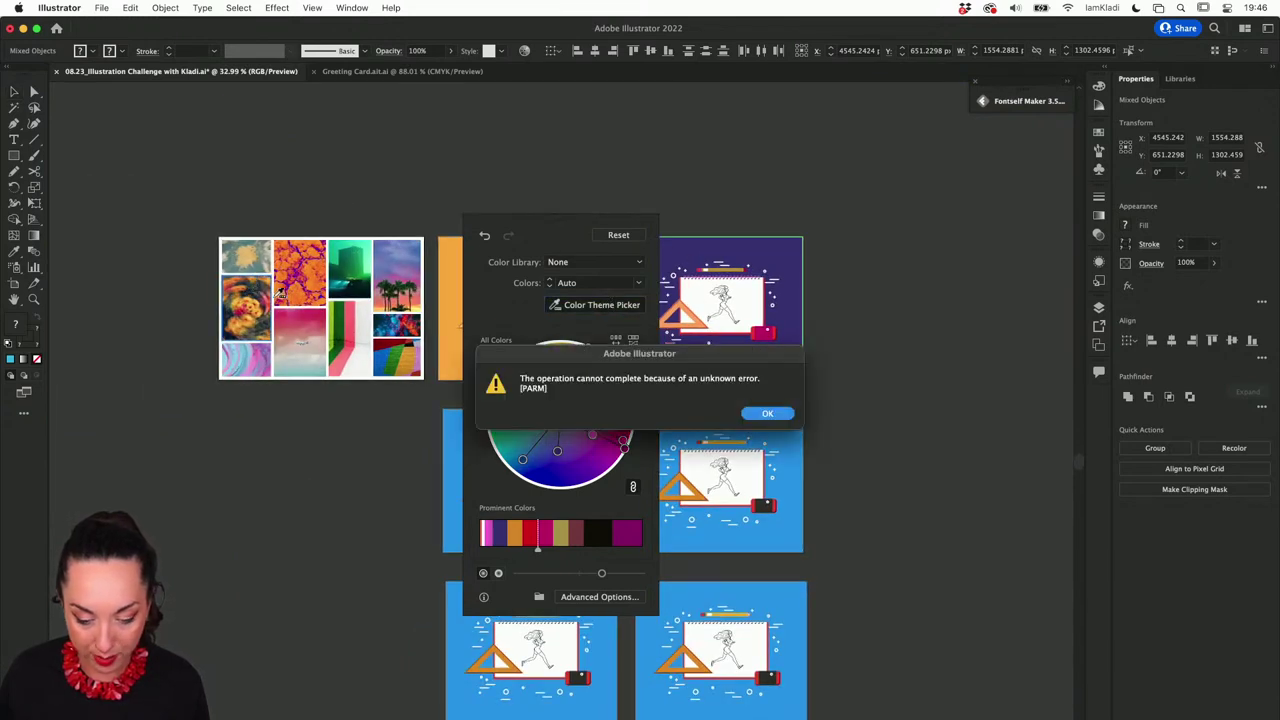
left_click(767, 414)
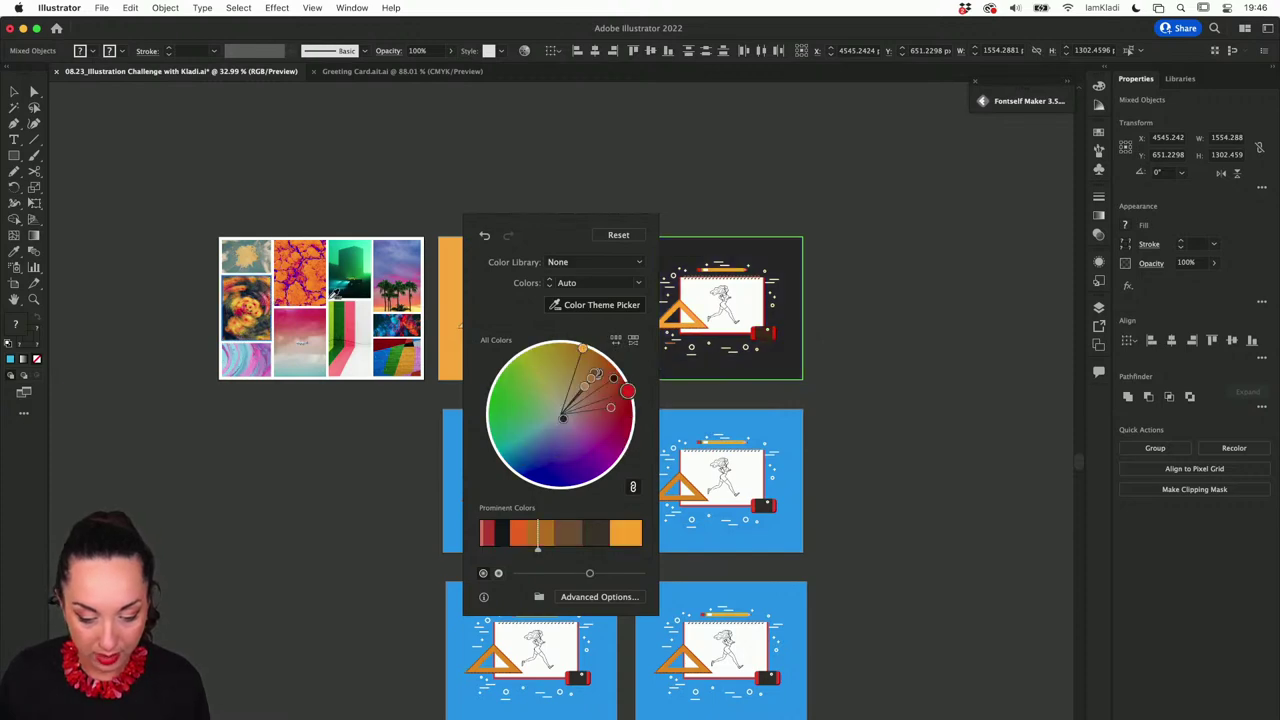
left_click(315, 281)
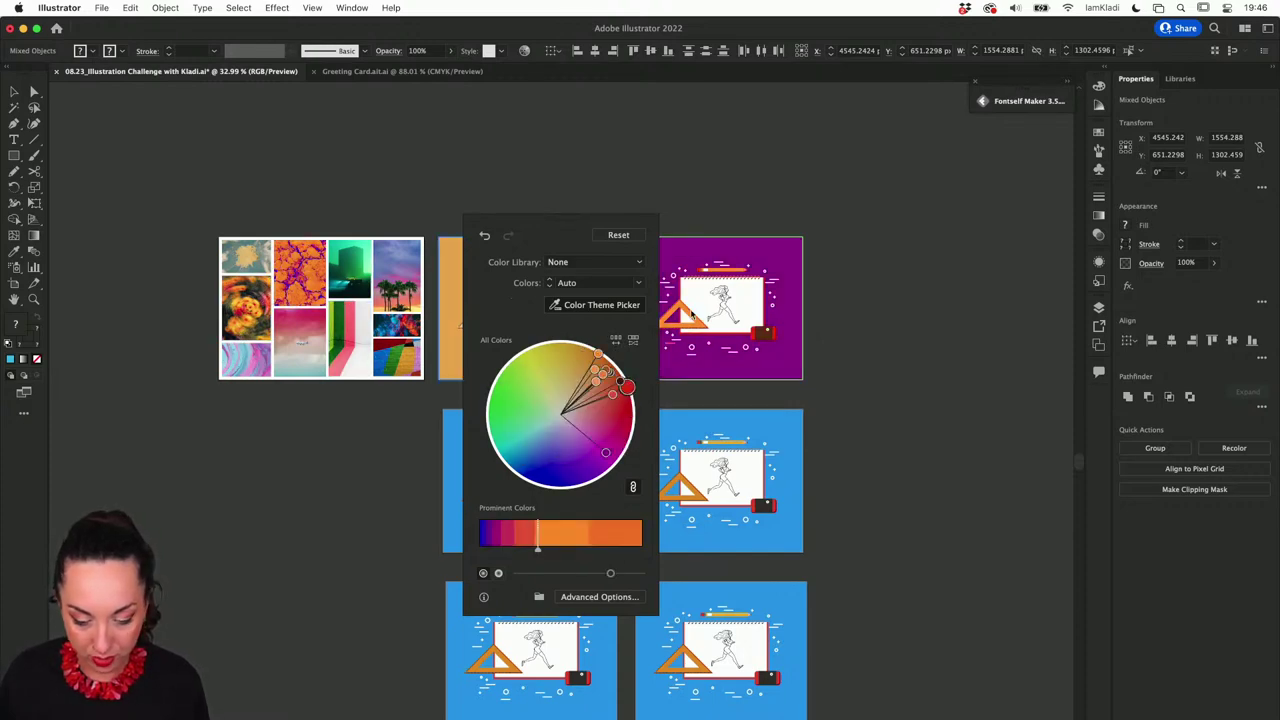
scroll(742, 318, "up", 5)
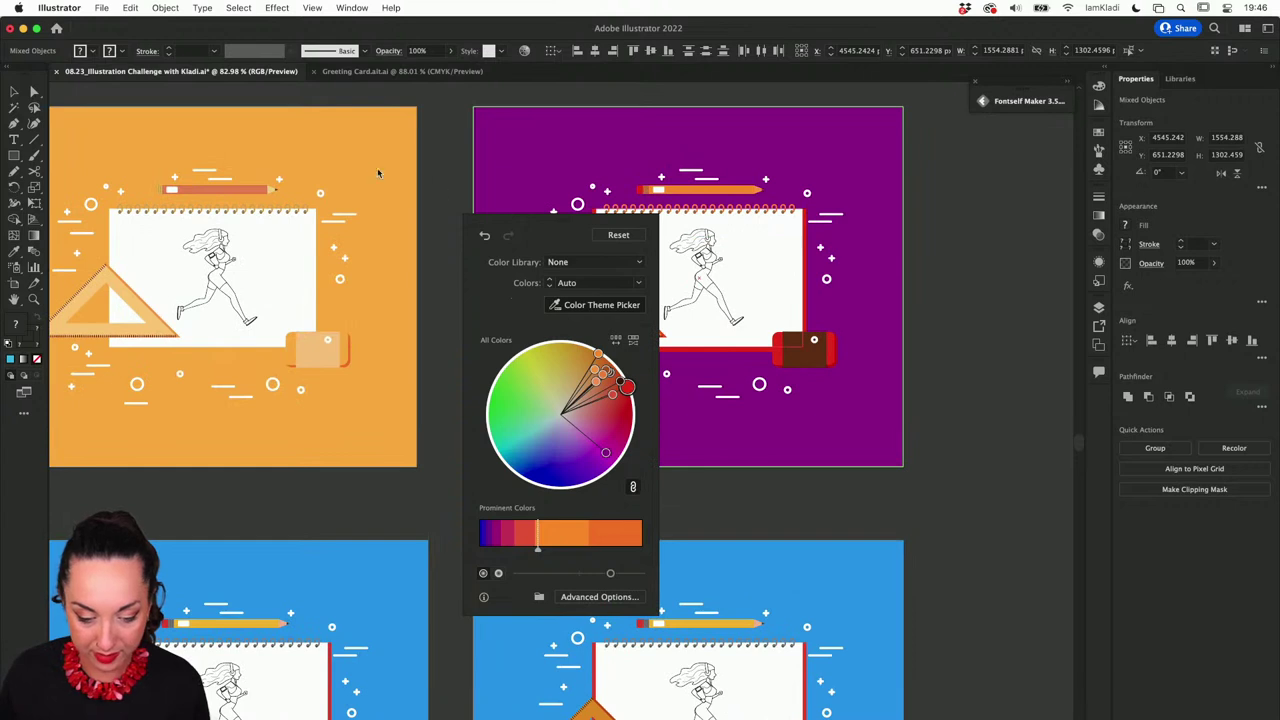
left_click_drag(535, 220, 360, 159)
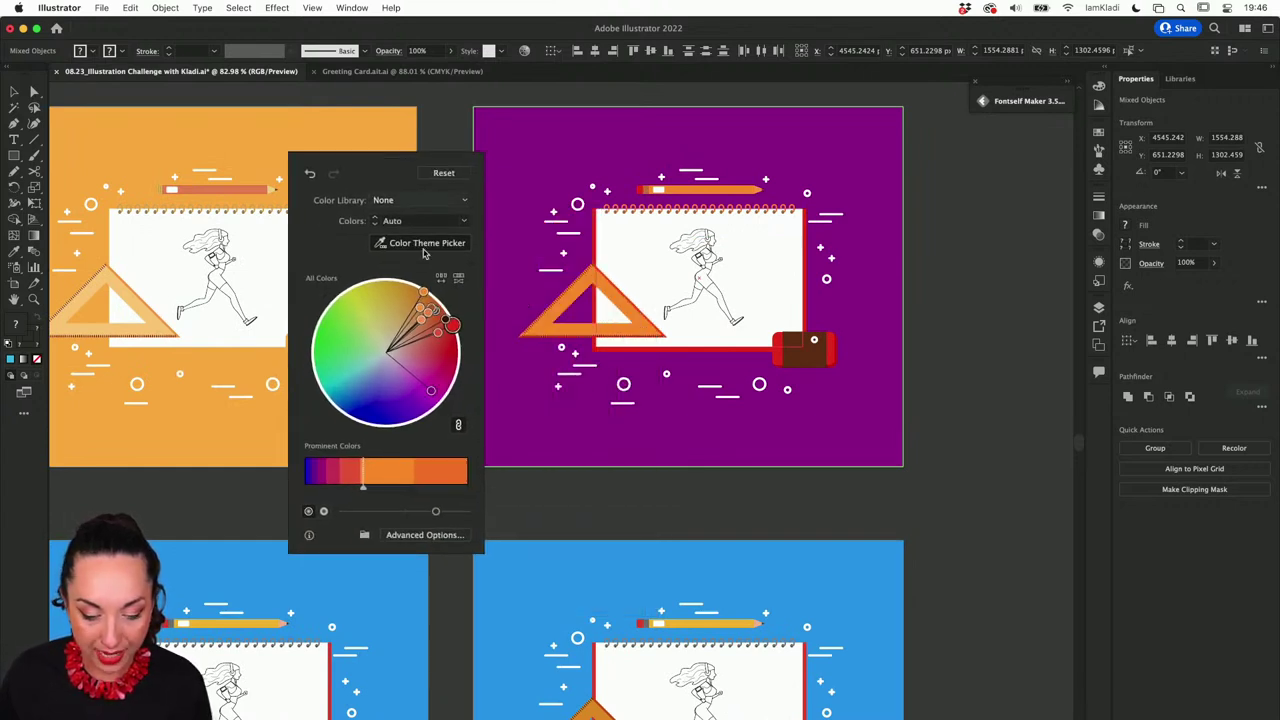
Step: Shuffle and randomise the colours until the background is dark brown with a peach triangle
left_click(442, 279)
left_click(442, 279)
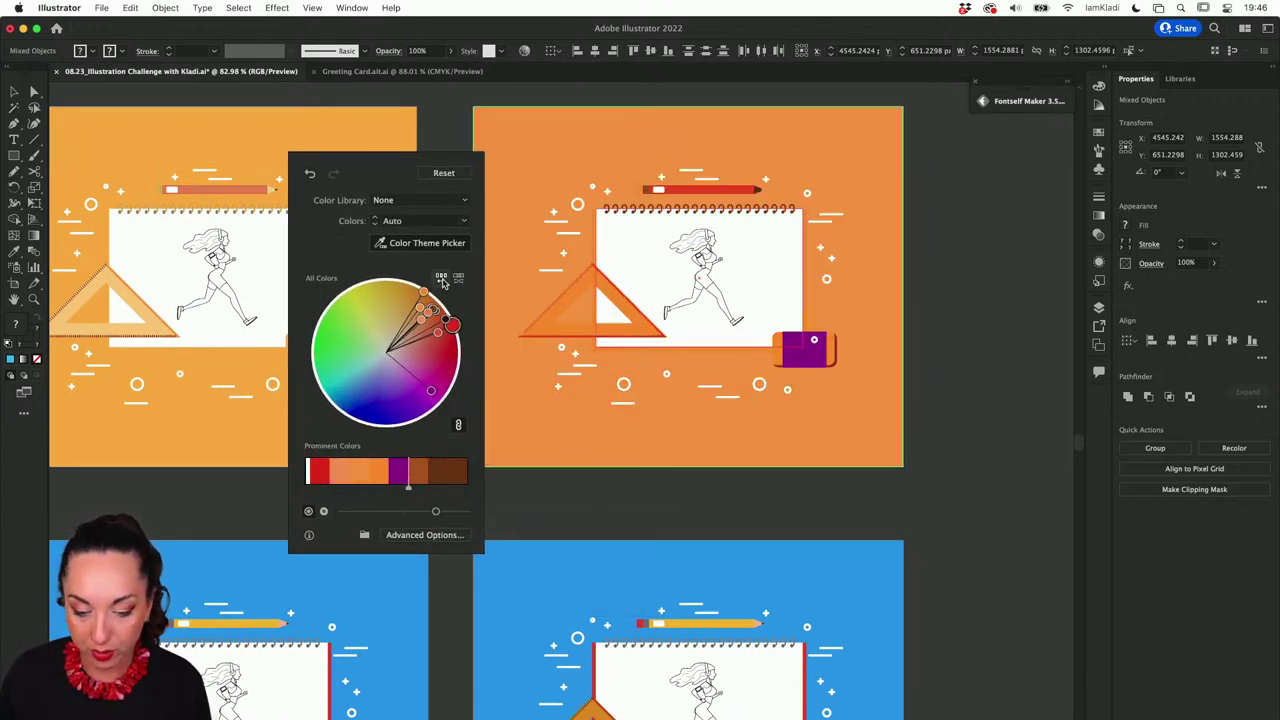
left_click(442, 279)
left_click(460, 282)
left_click(460, 282)
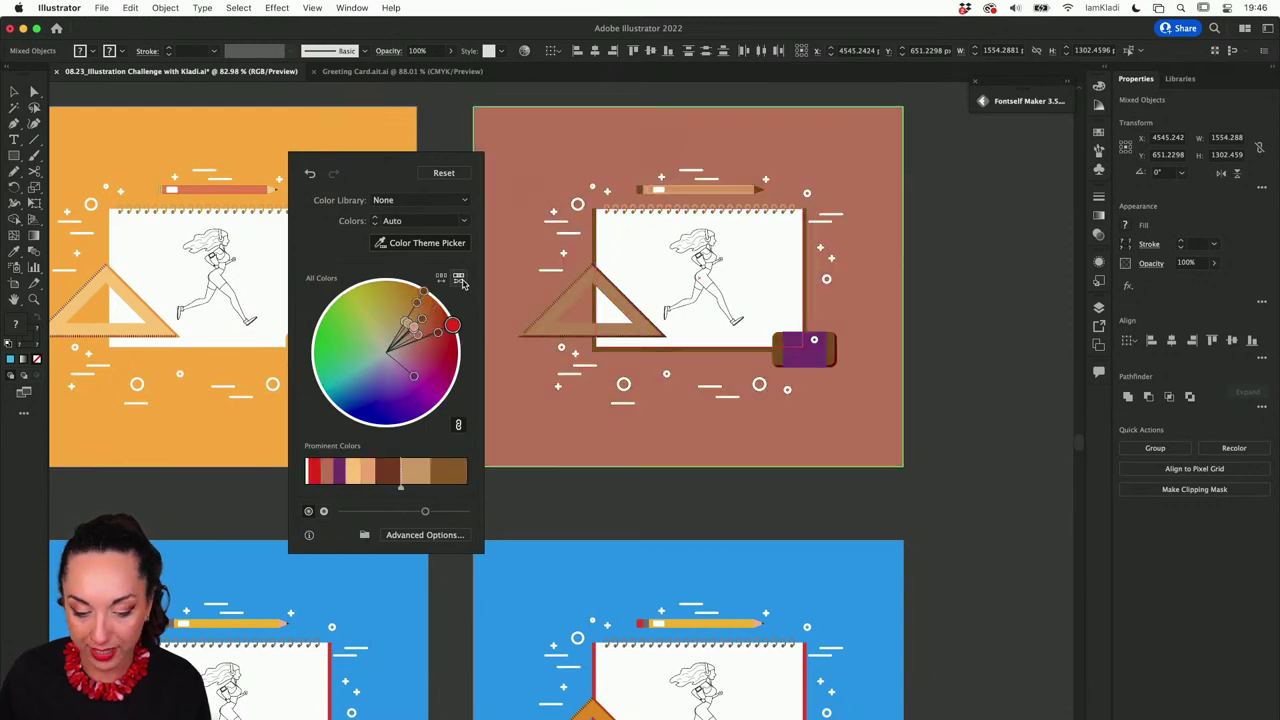
left_click(442, 279)
left_click(442, 279)
left_click(442, 279)
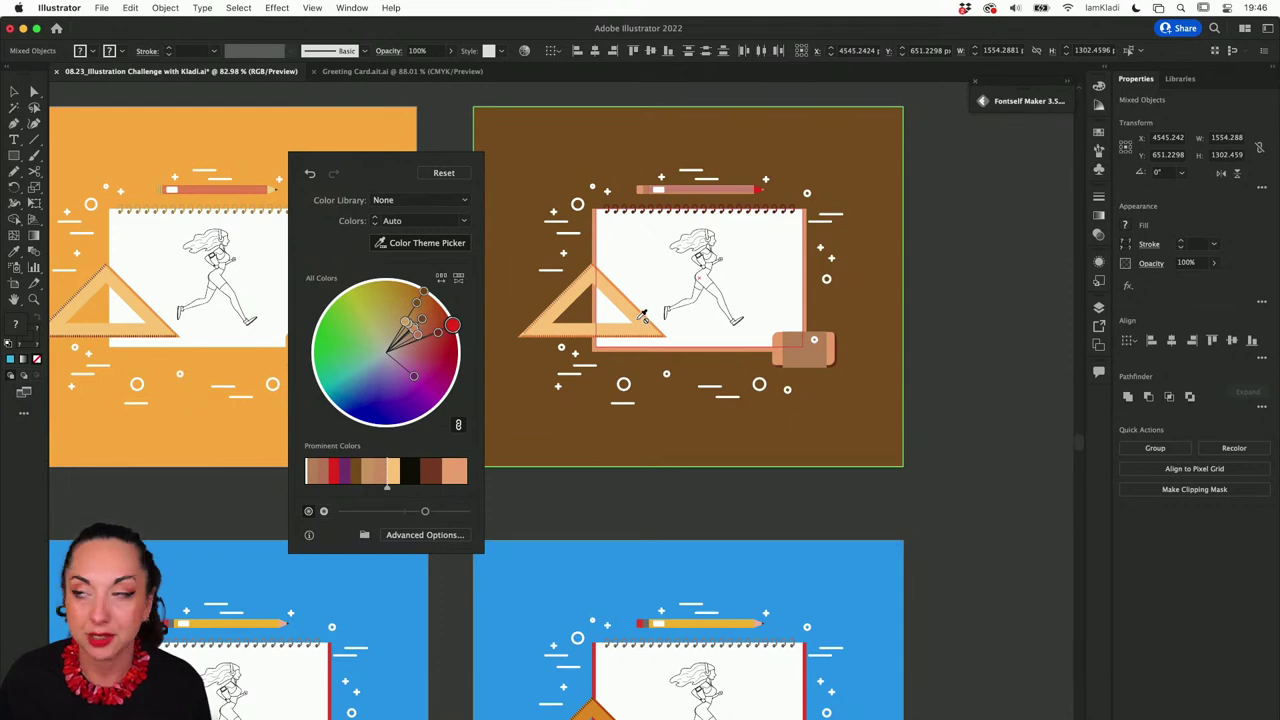
scroll(643, 316, "down", 5)
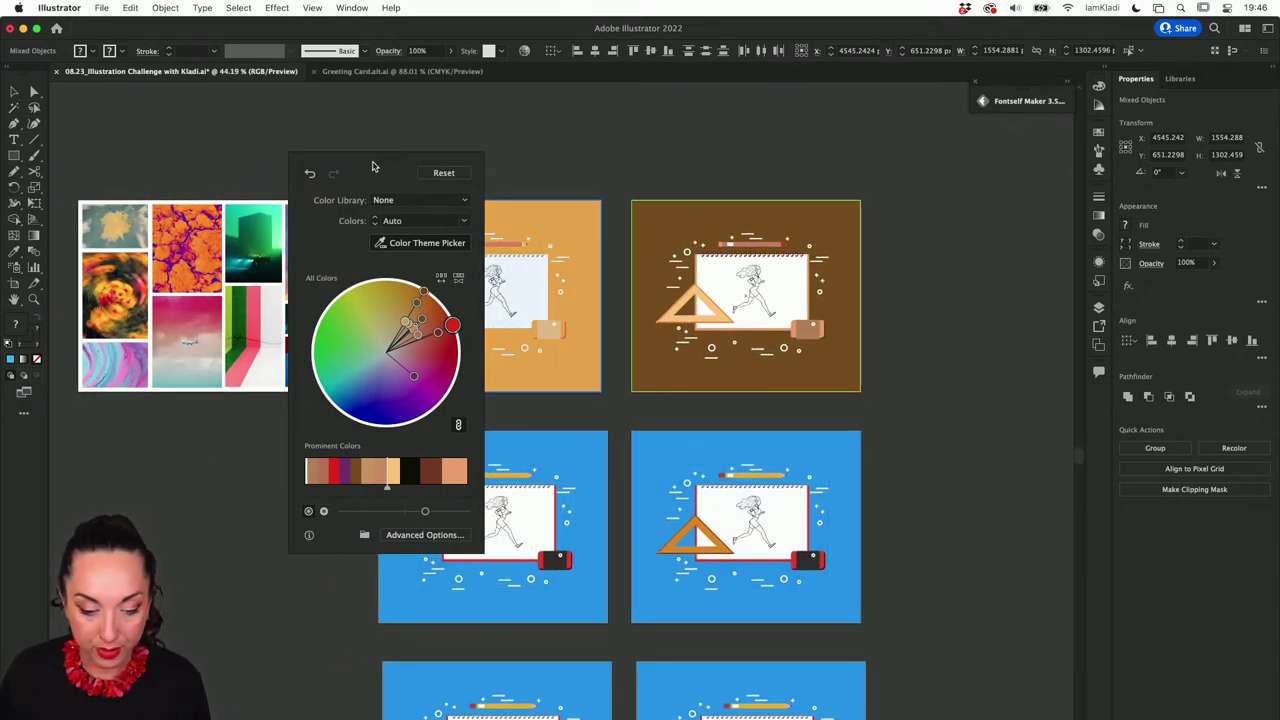
Step: Select the bottom-right blue notebook artwork and open Recolor Artwork for it
left_click(700, 300)
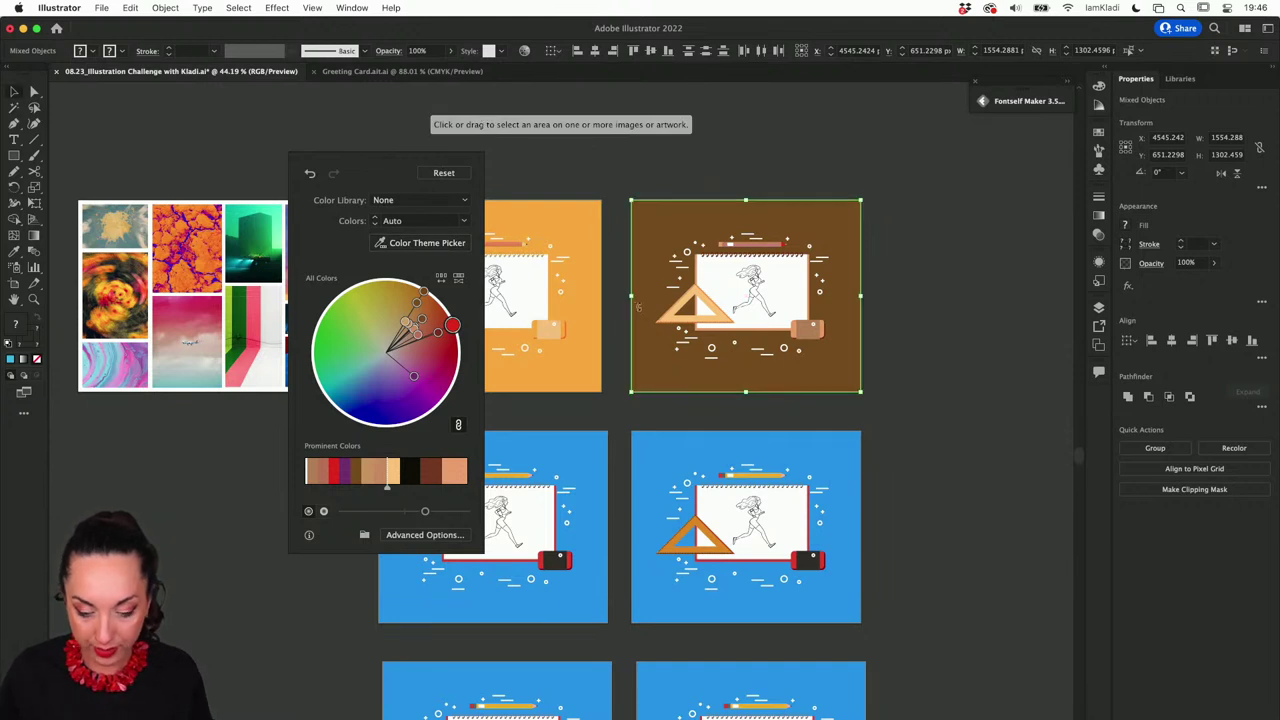
left_click(663, 455)
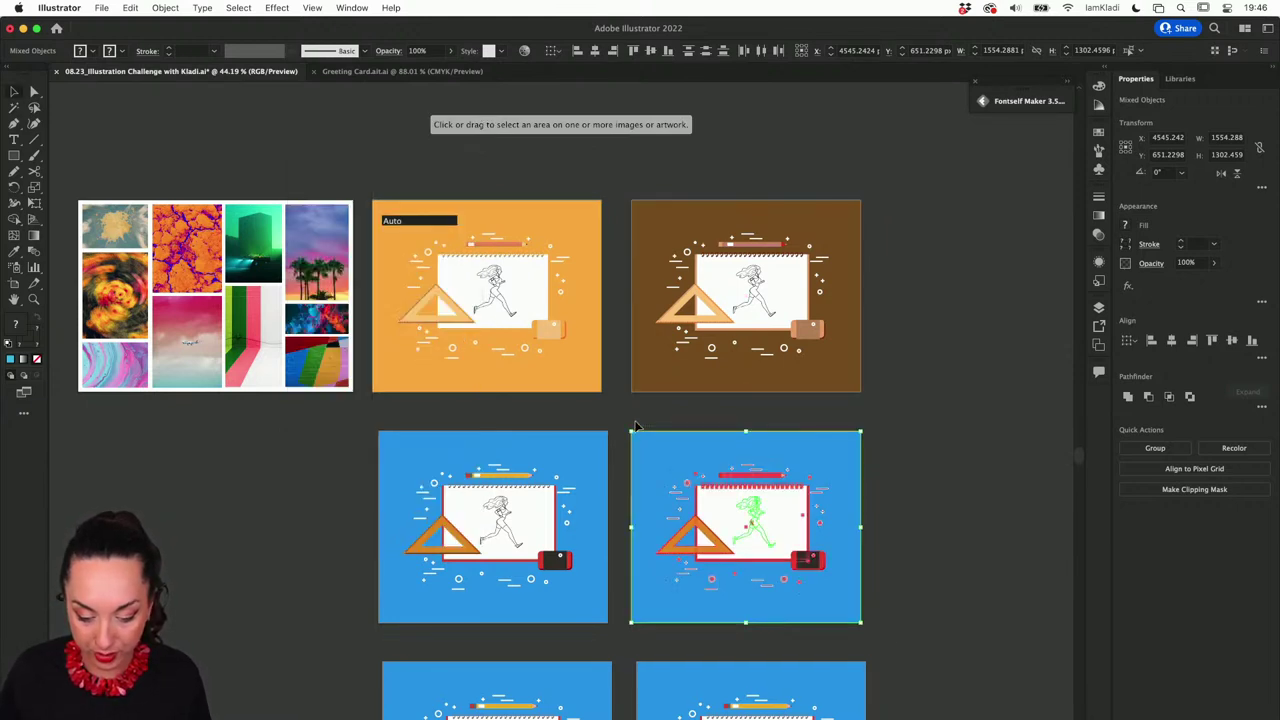
left_click(160, 8)
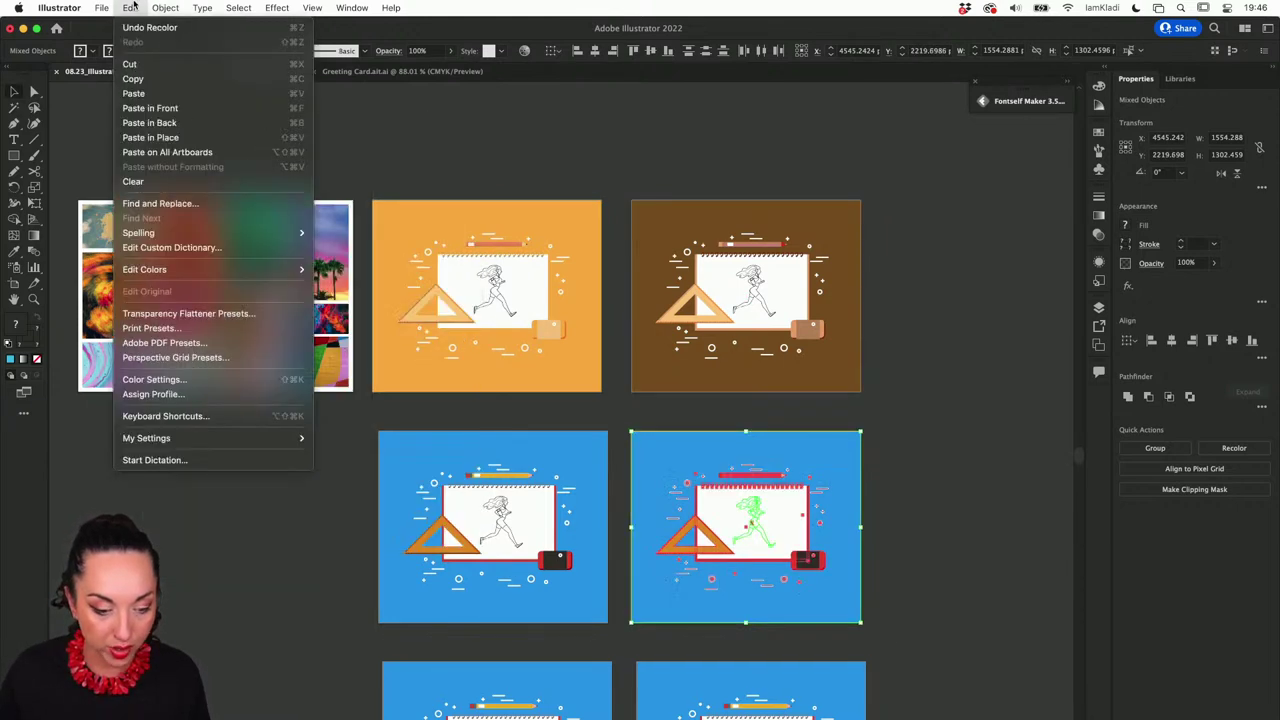
mouse_move(130, 8)
mouse_move(160, 269)
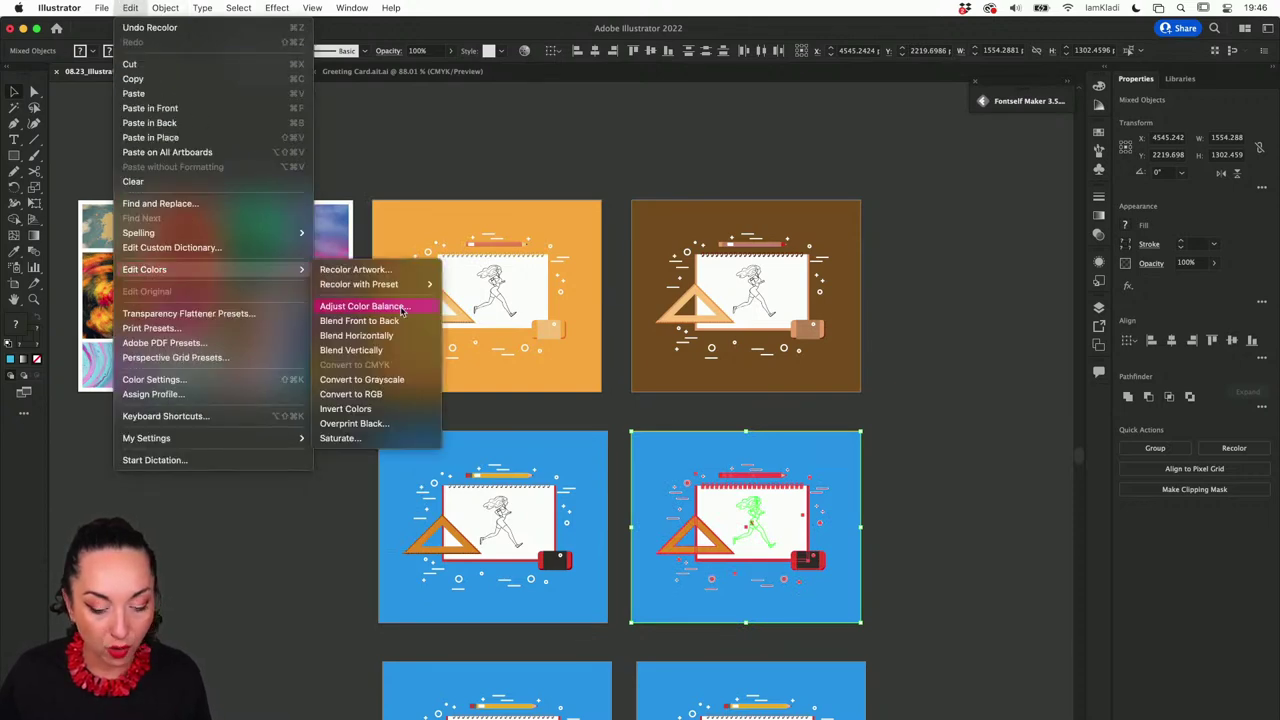
left_click(391, 273)
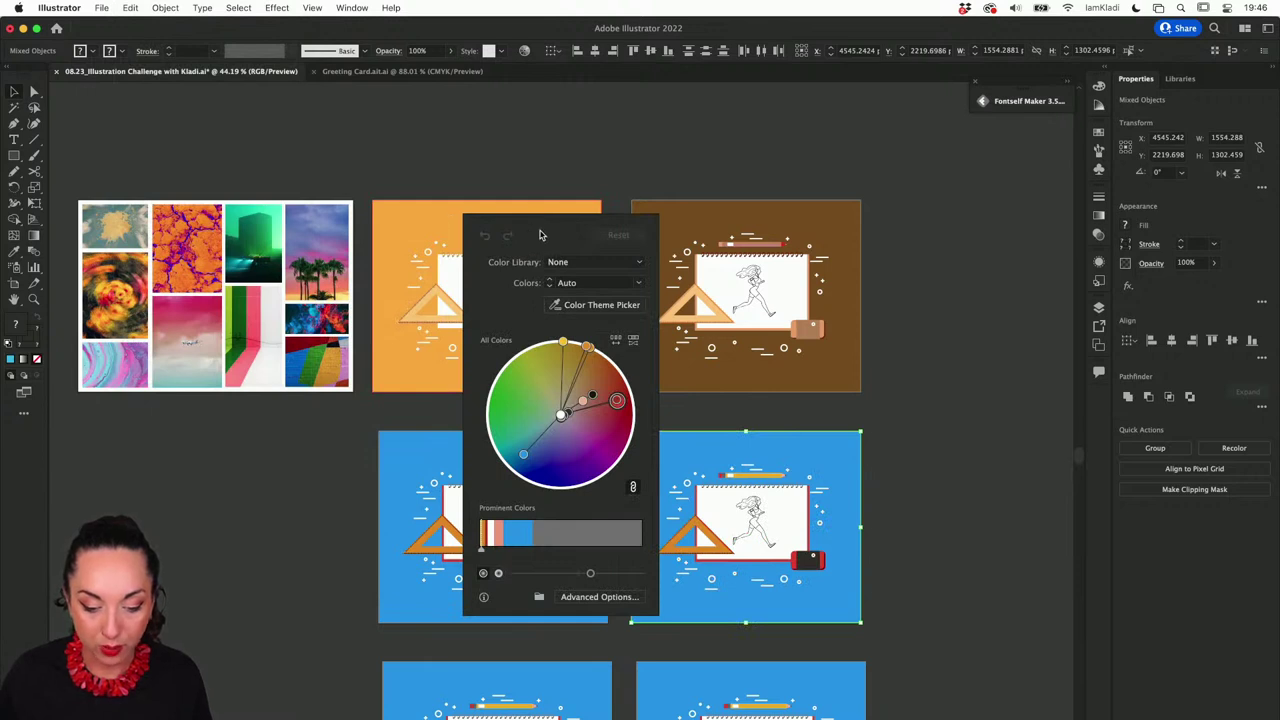
left_click_drag(598, 226, 851, 212)
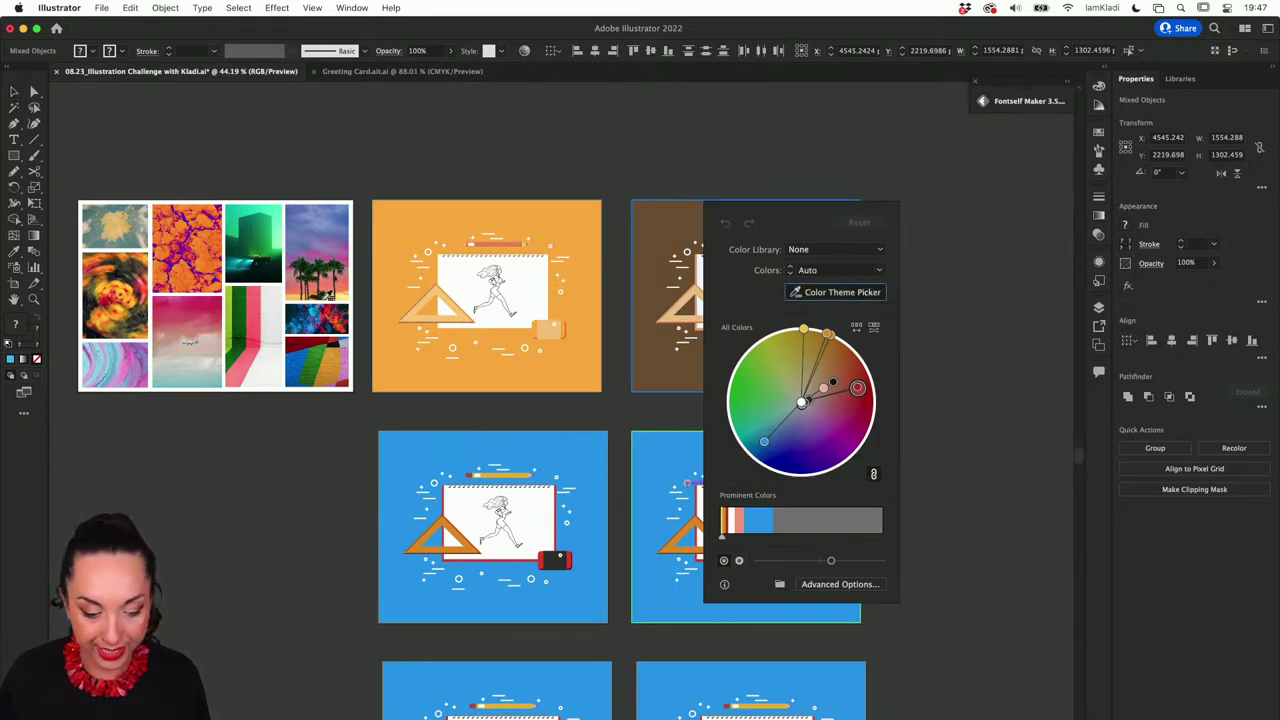
Step: Sample colours from the pink-and-mint mood-board photo
left_click(205, 312)
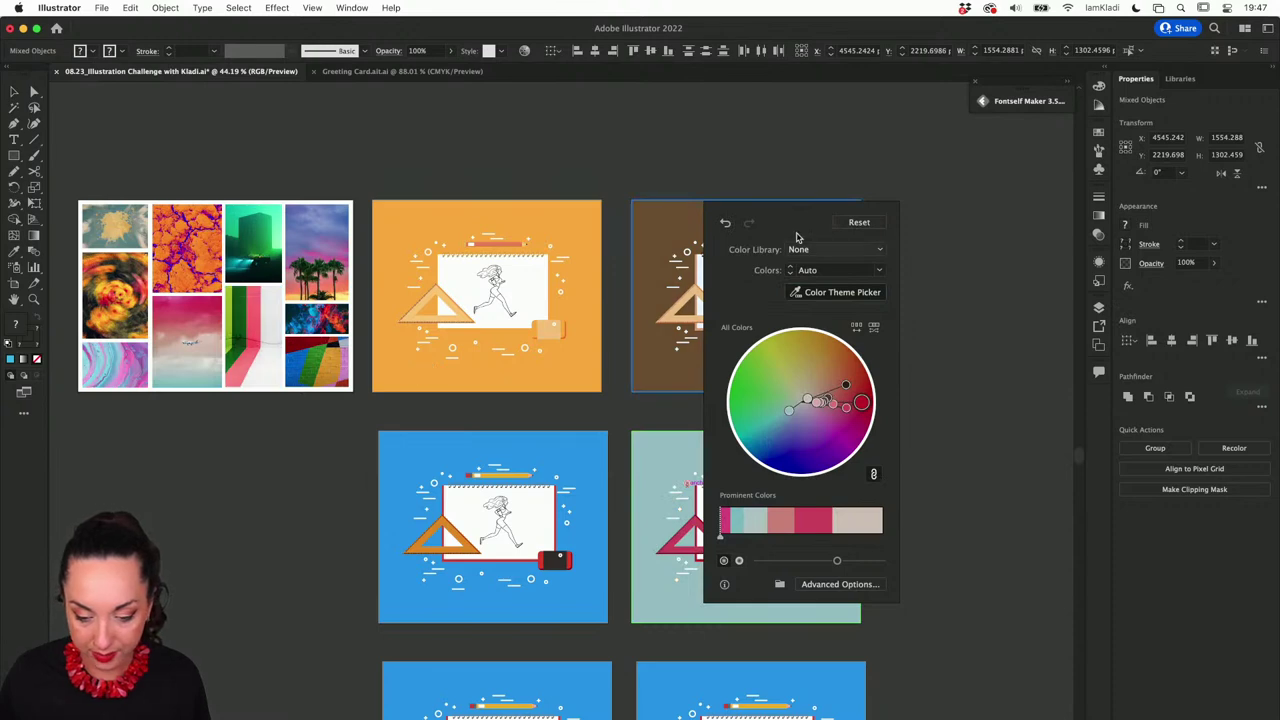
left_click_drag(796, 216, 524, 244)
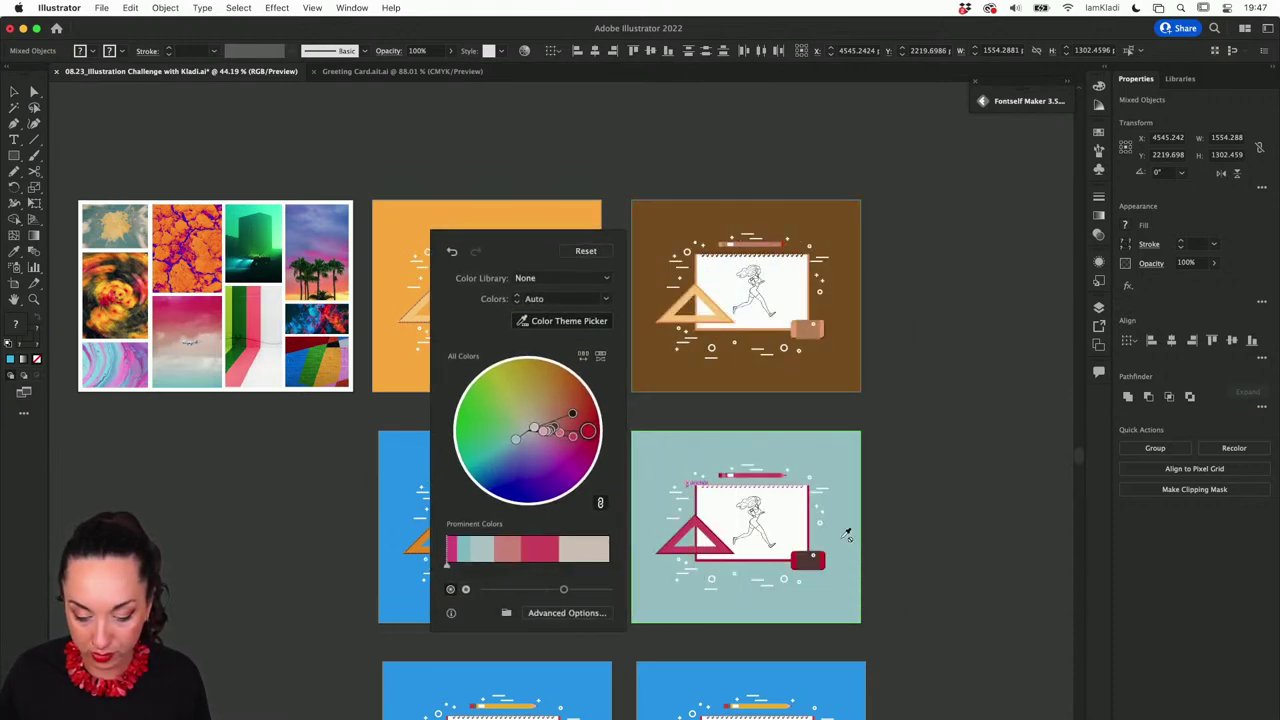
scroll(809, 487, "up", 5)
scroll(809, 487, "down", 3)
scroll(809, 487, "left", 3)
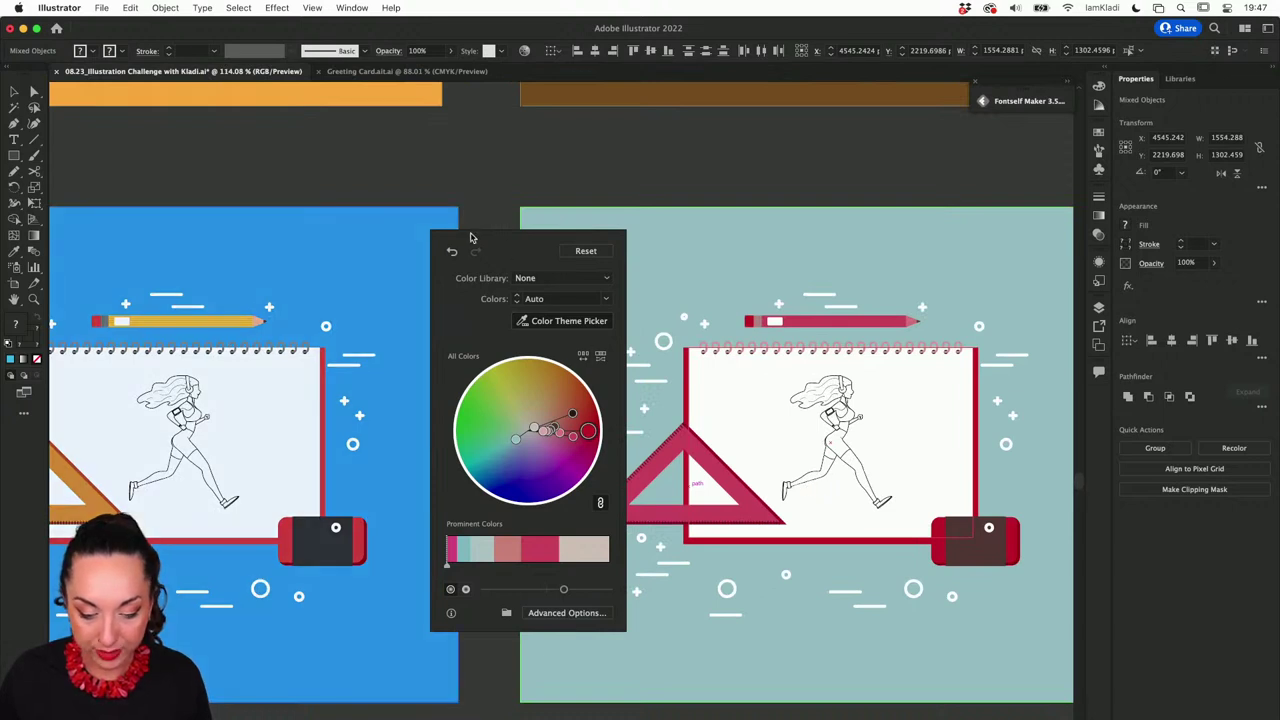
left_click_drag(485, 240, 372, 221)
Step: Shuffle the colour order repeatedly until the pencil is teal and the eraser salmon
left_click(470, 342)
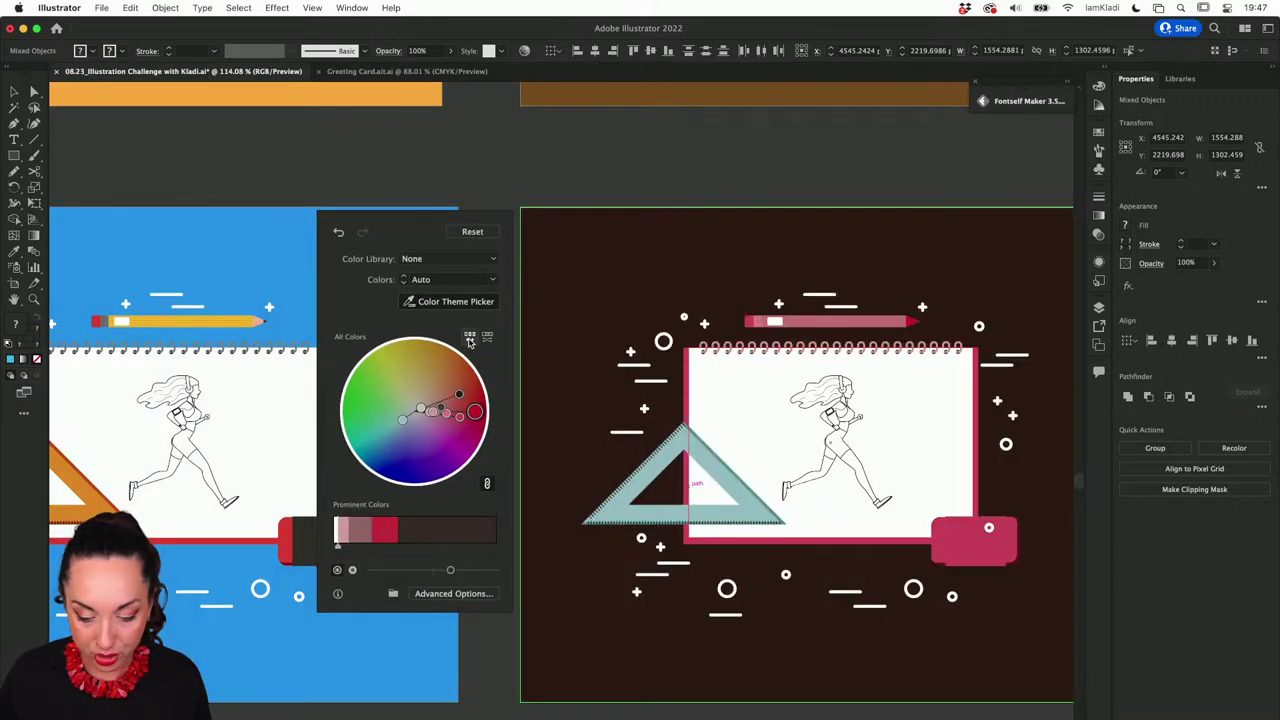
left_click(470, 342)
left_click(470, 342)
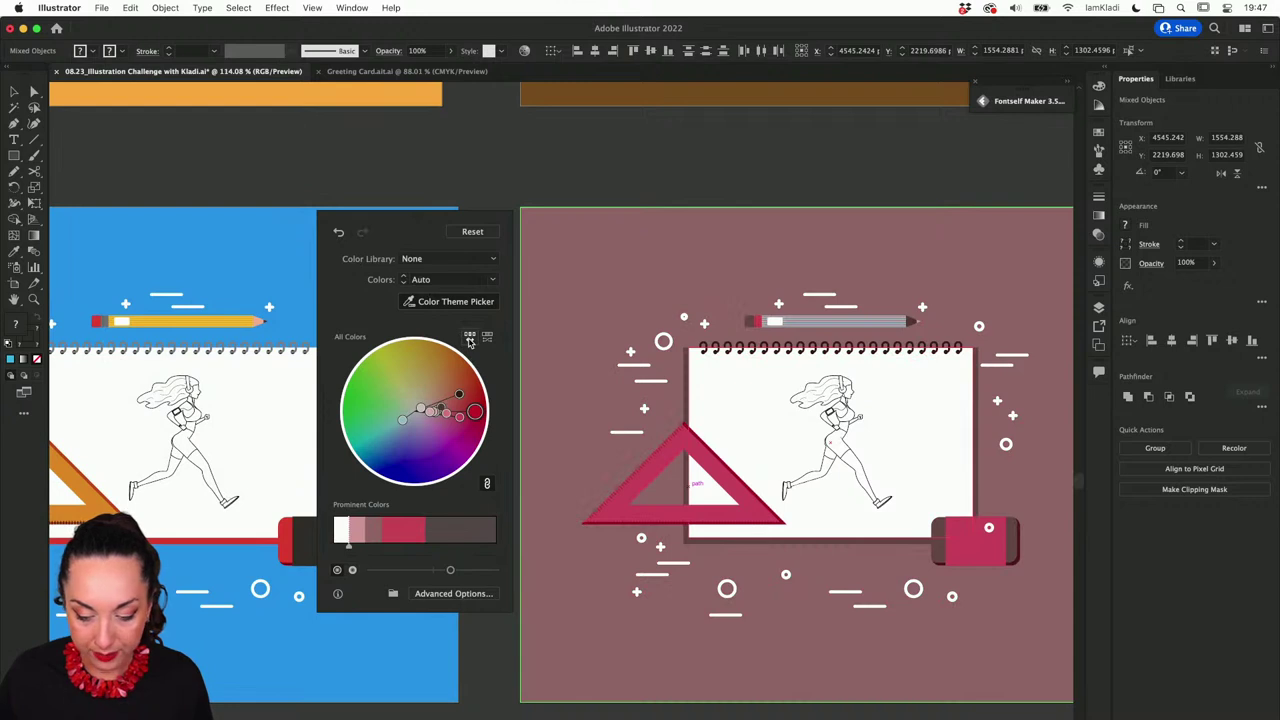
left_click(470, 342)
left_click(470, 342)
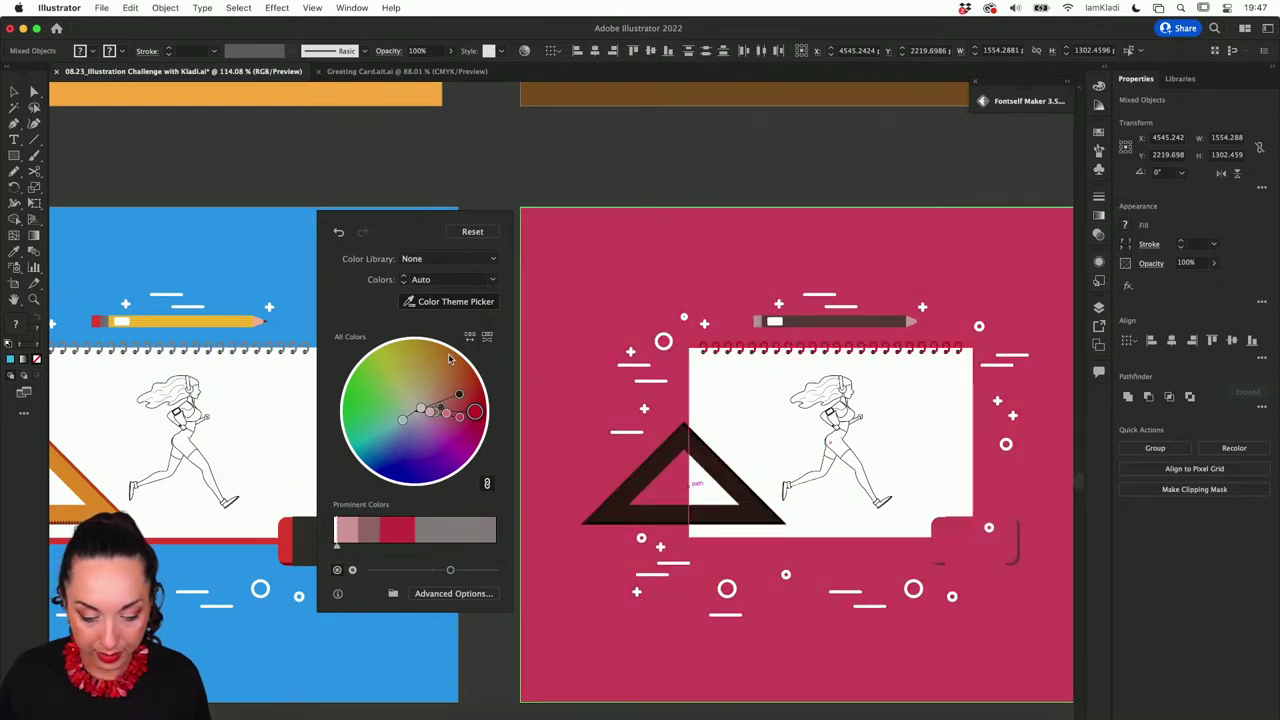
left_click(470, 340)
left_click(470, 340)
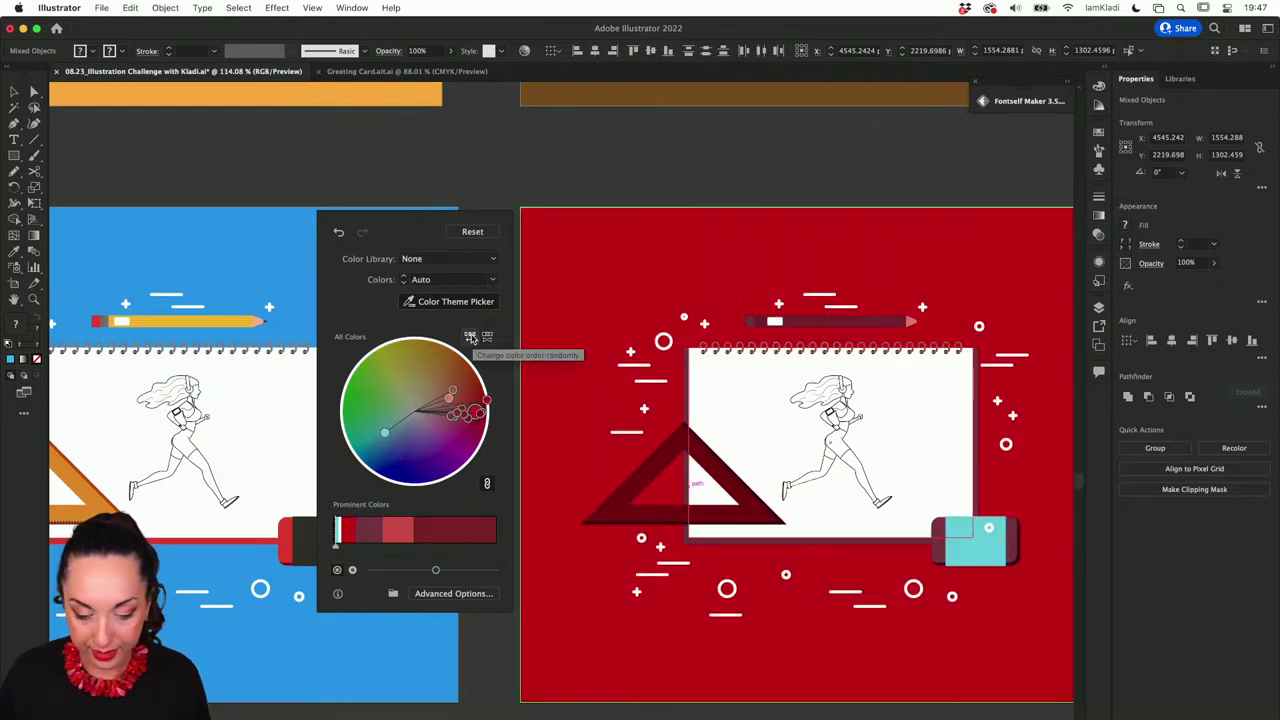
left_click(470, 340)
left_click(468, 339)
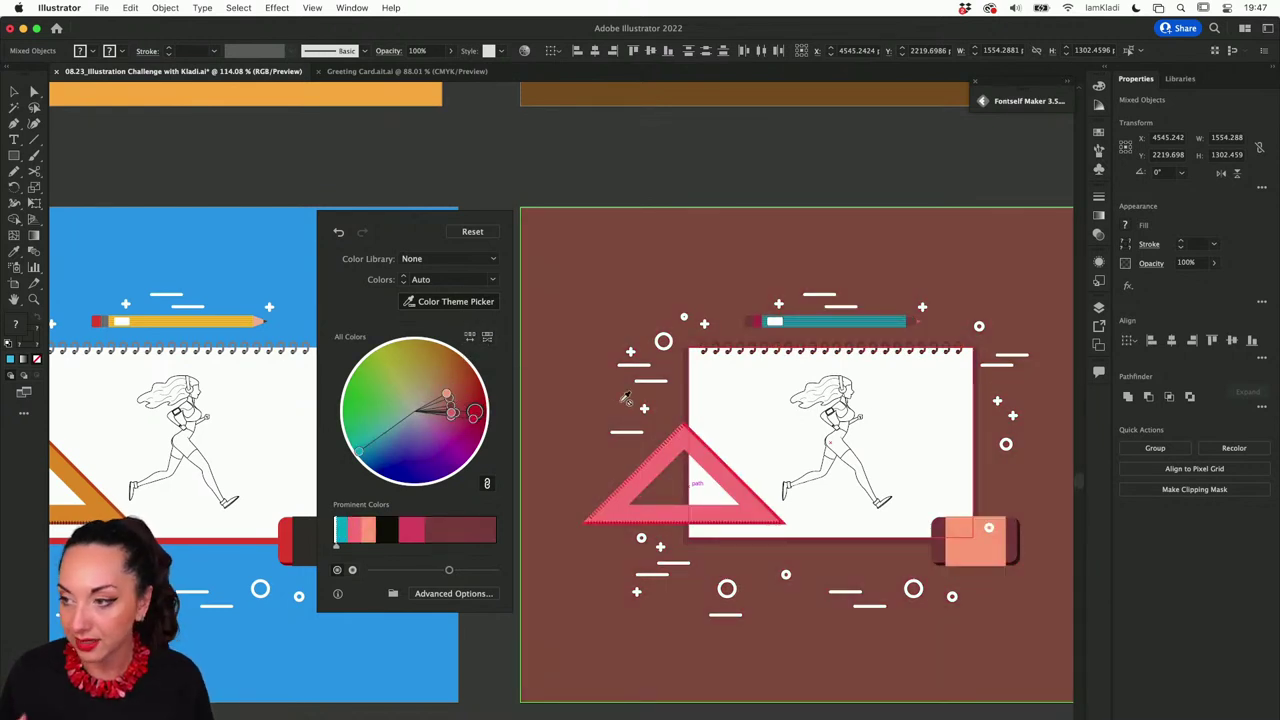
Step: Rebalance the teal and pink Prominent Colors shares for a teal background and coral triangle
scroll(990, 316, "down", 4)
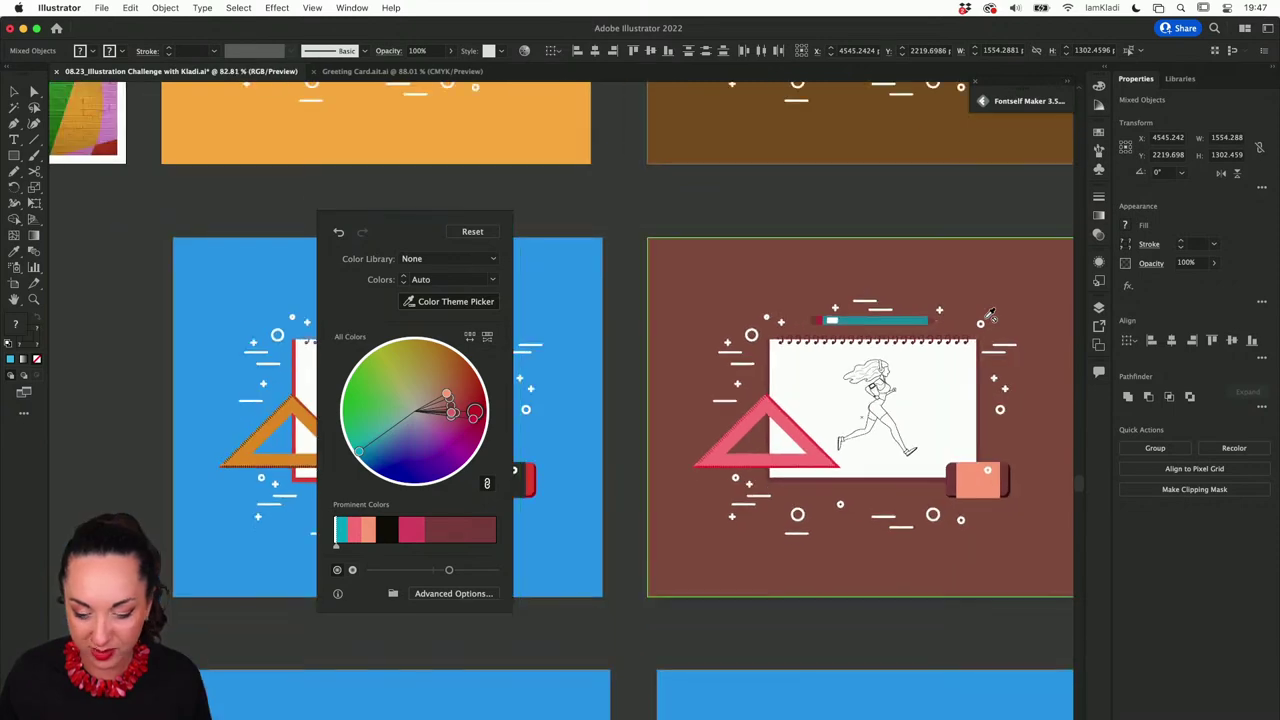
scroll(990, 316, "up", 2)
scroll(990, 316, "right", 2)
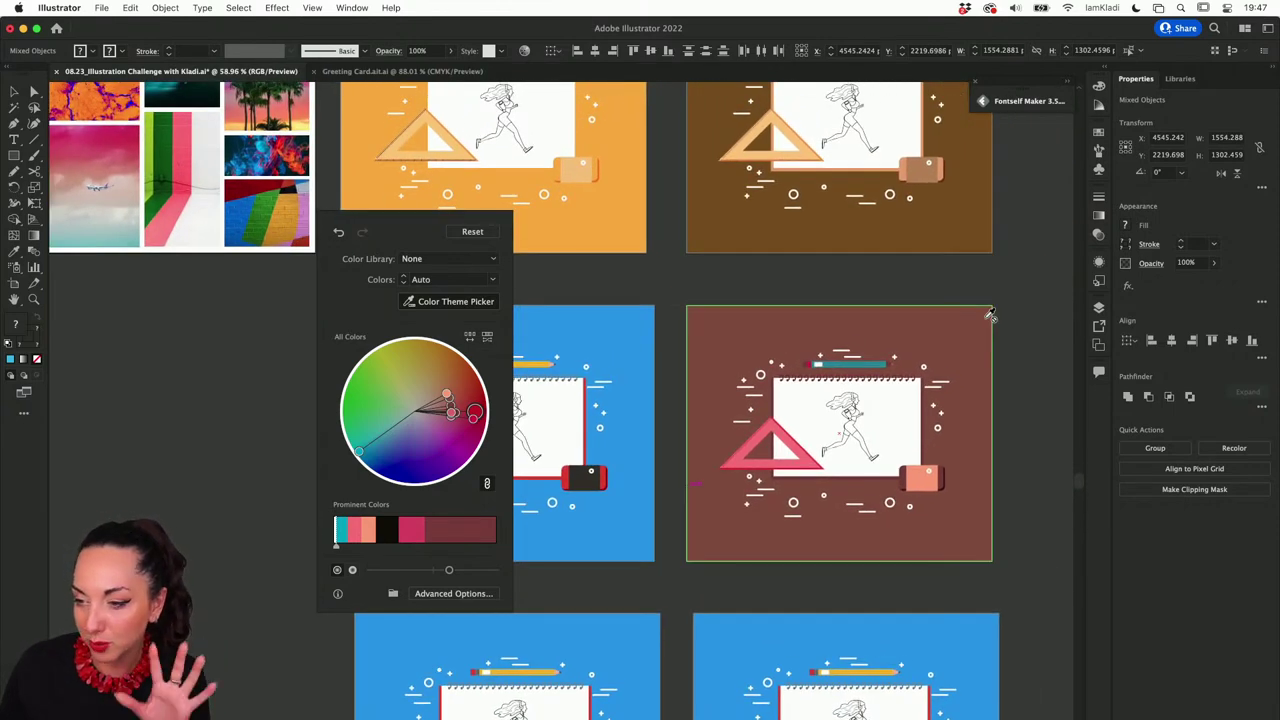
scroll(462, 385, "up", 3)
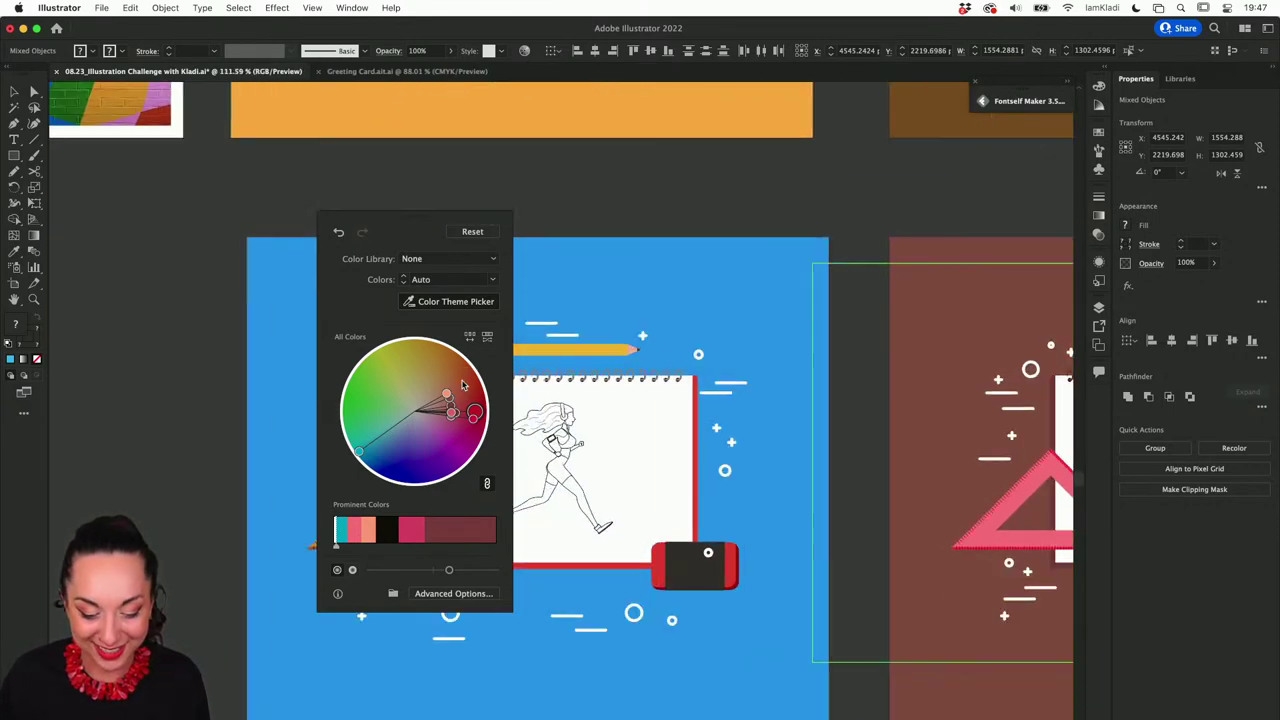
left_click_drag(425, 538, 477, 545)
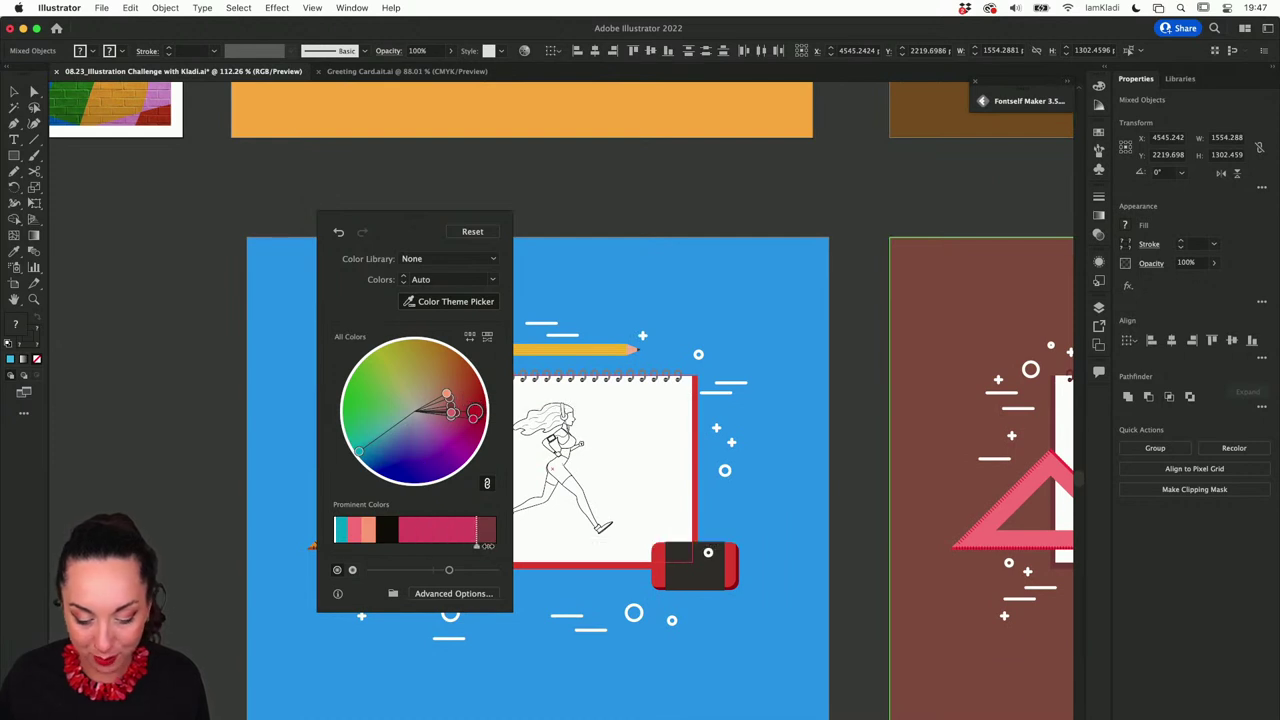
scroll(447, 543, "down", 3)
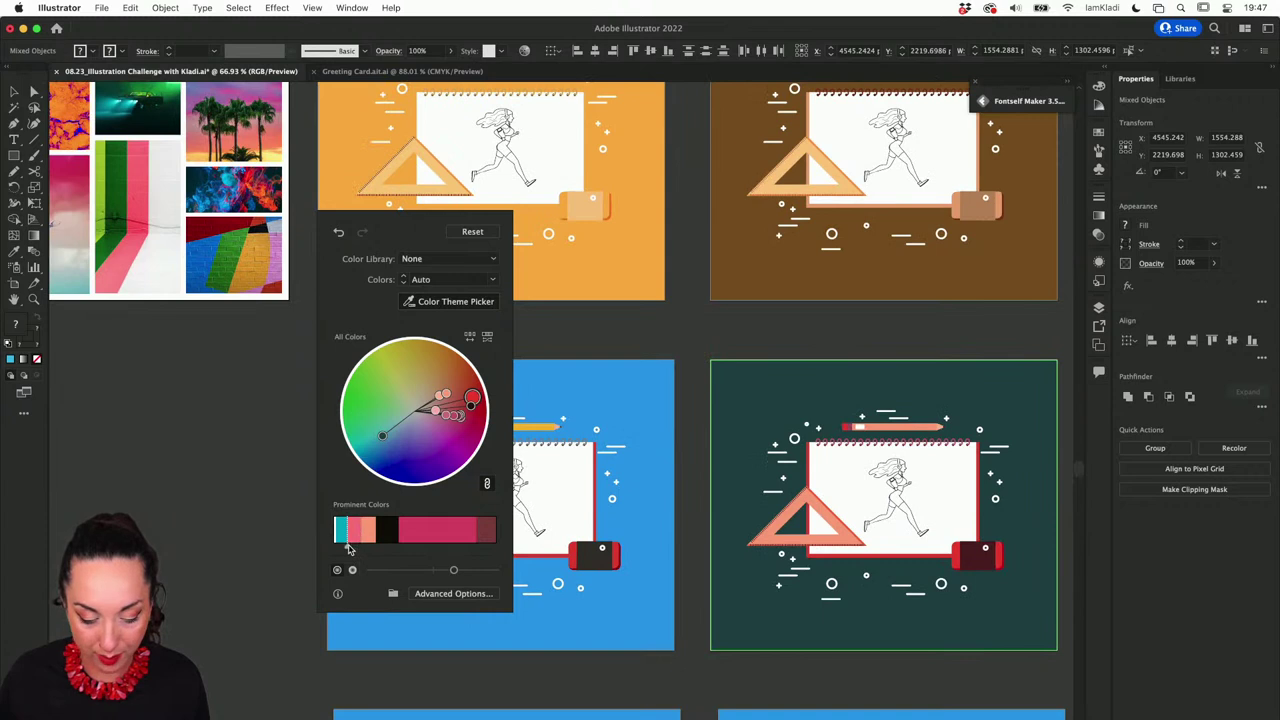
left_click_drag(348, 547, 396, 550)
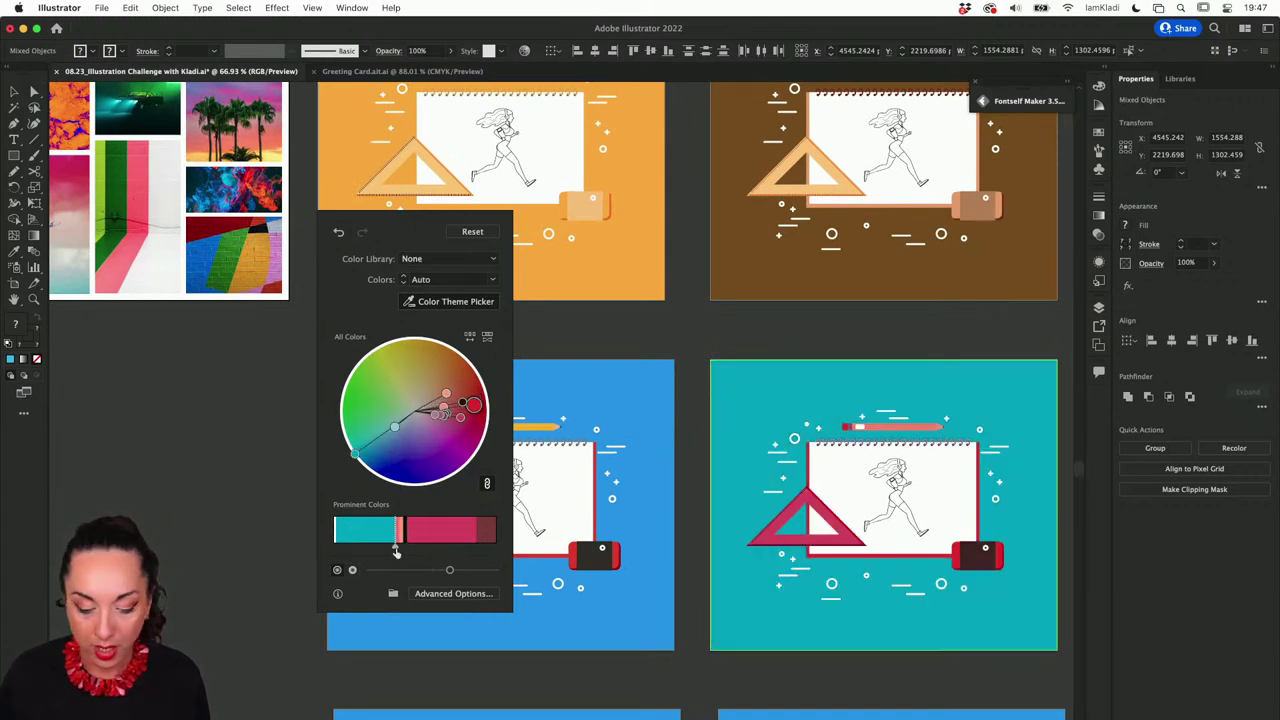
left_click_drag(397, 550, 440, 549)
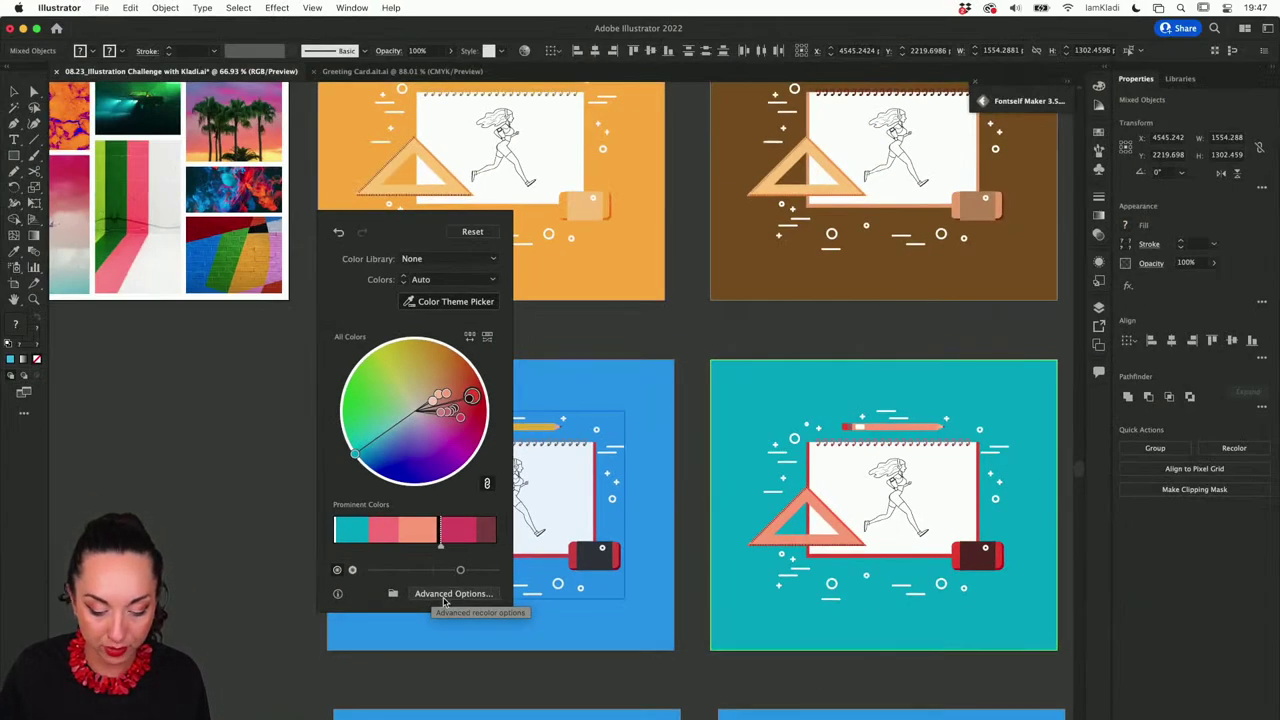
left_click(448, 593)
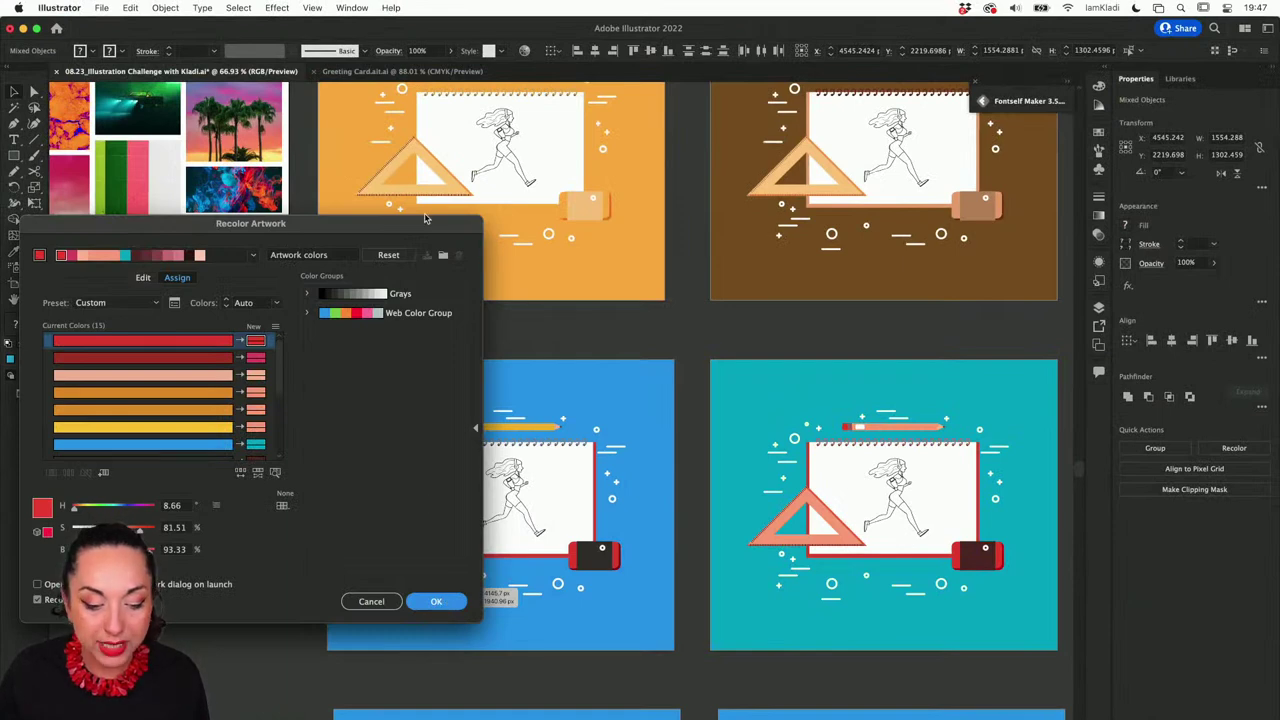
Step: Apply the Web Color Group palette after comparing Grays, swapping two row colours for a pink background
left_click_drag(424, 218, 655, 178)
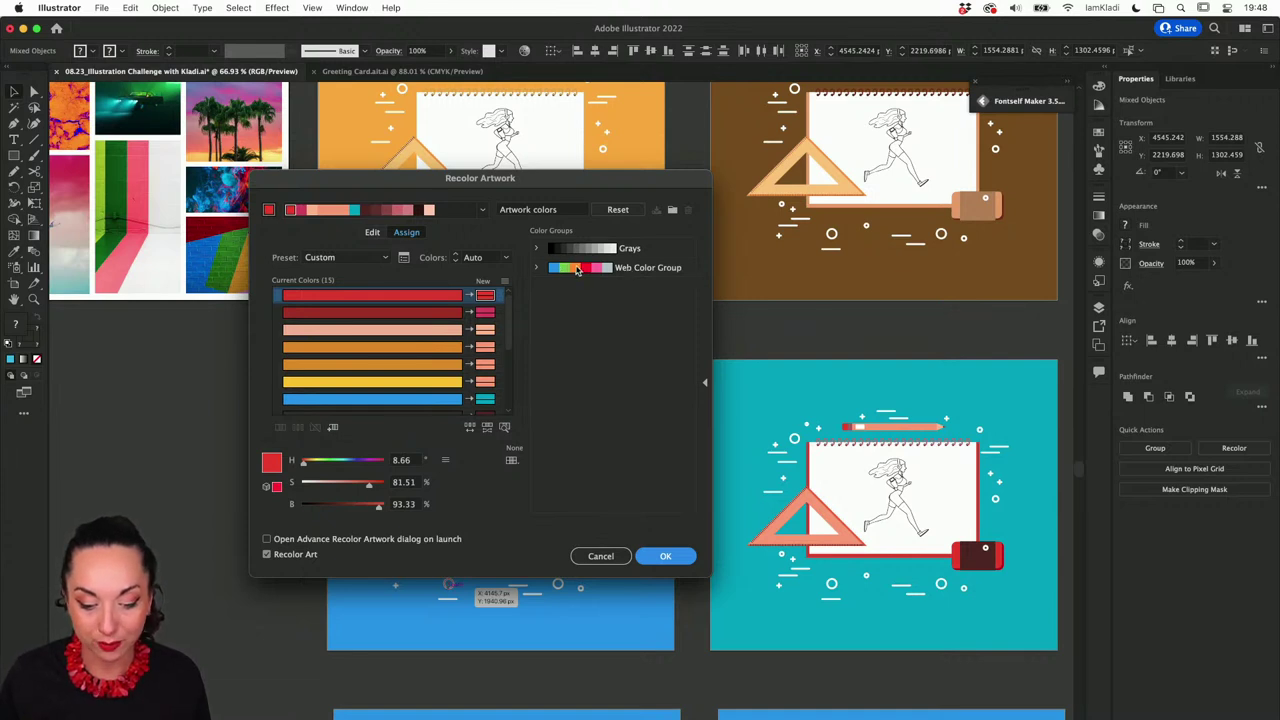
left_click(646, 269)
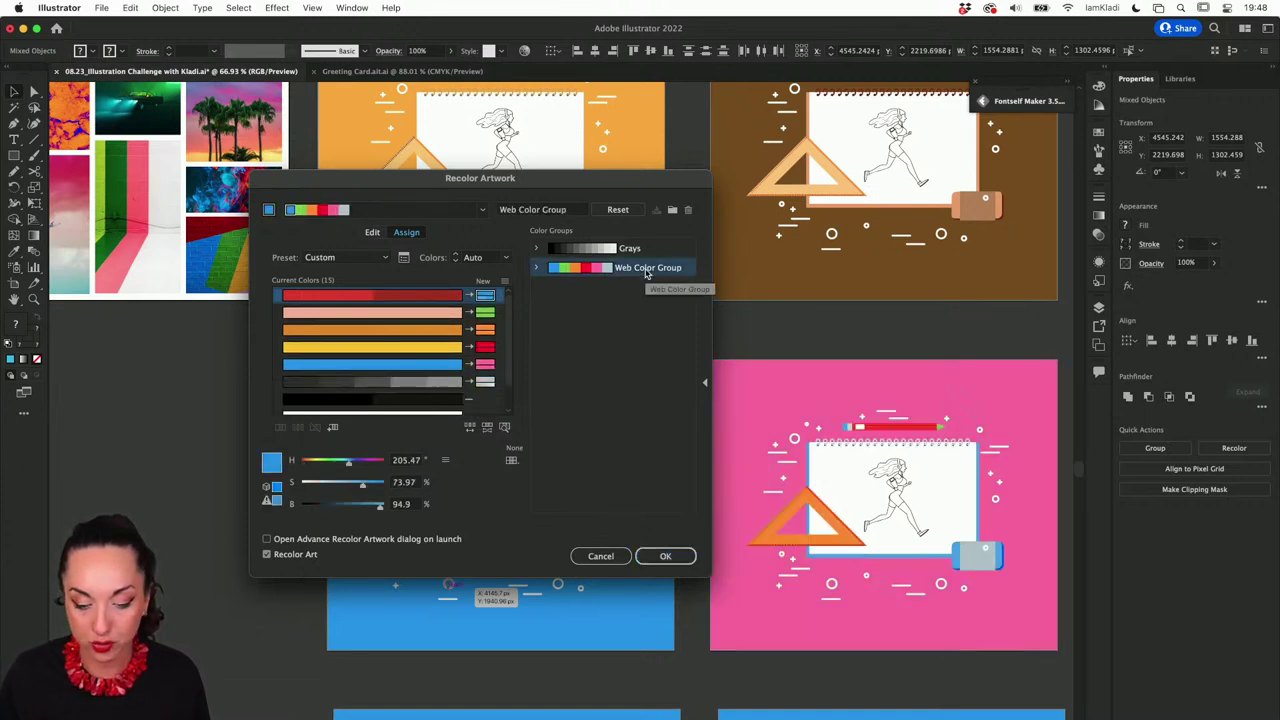
left_click(638, 251)
left_click(631, 274)
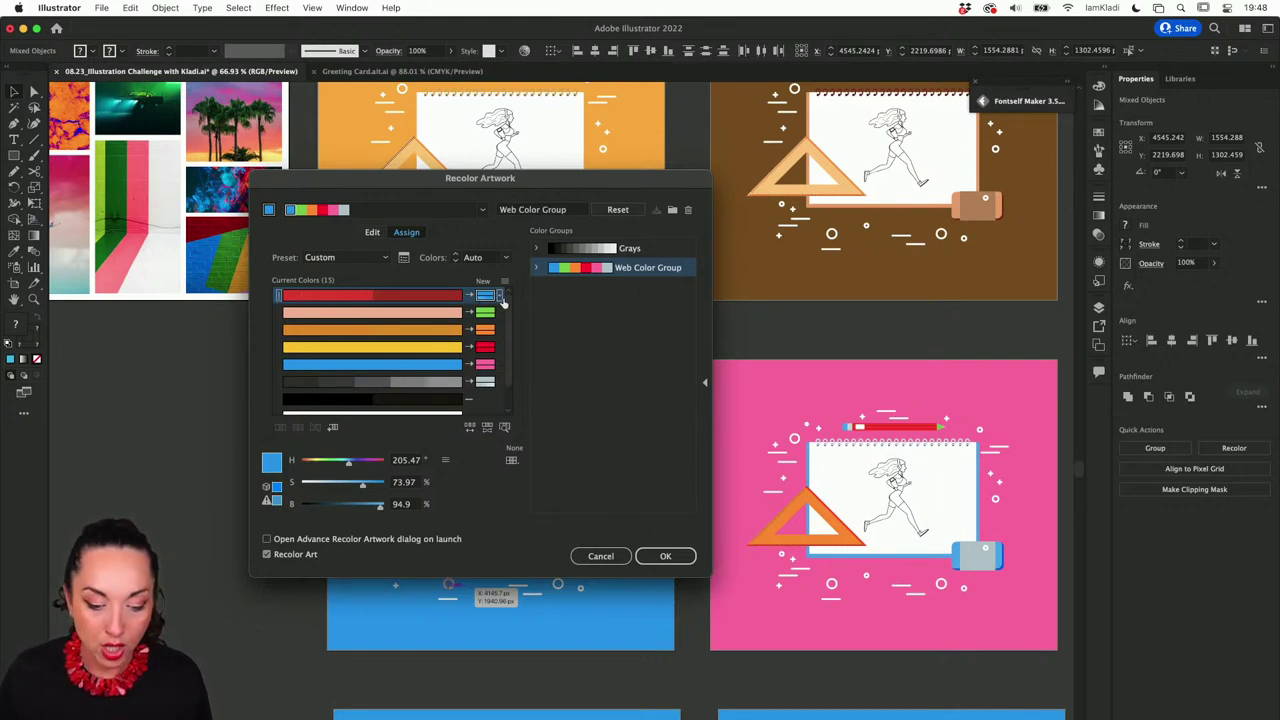
left_click_drag(485, 329, 483, 297)
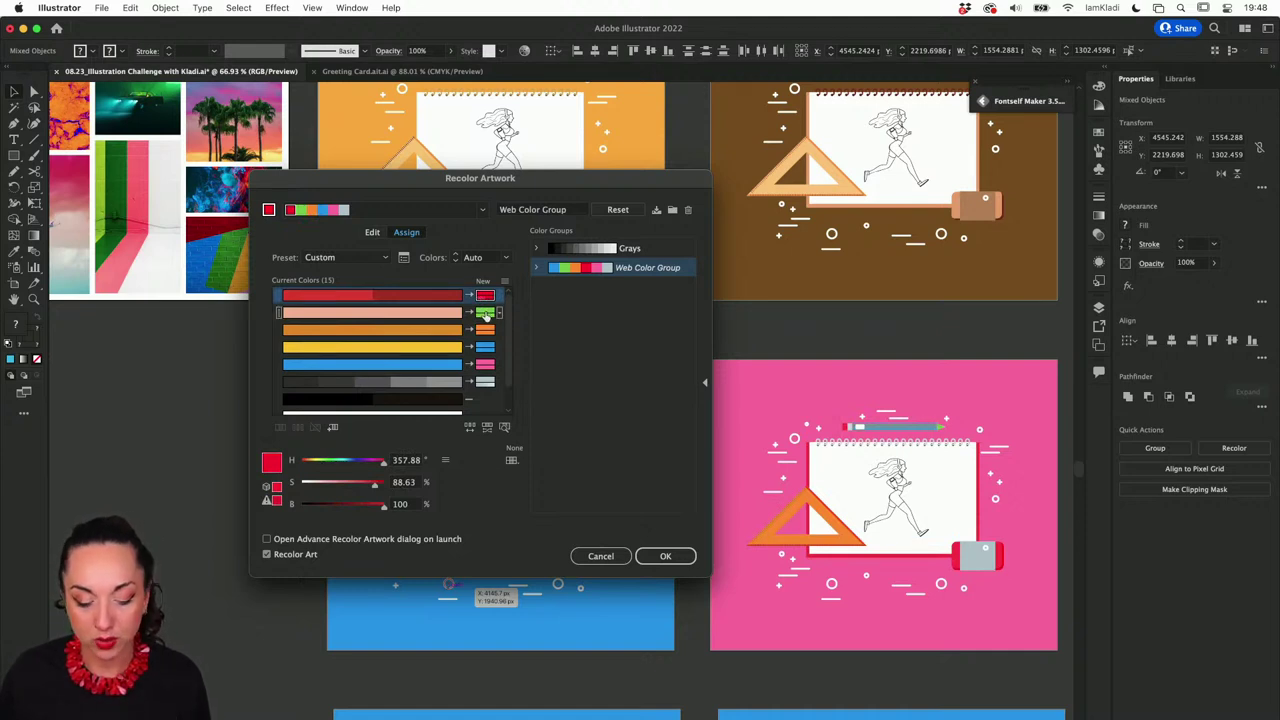
Step: Change the green replacement swatch to bright blue-violet 3303ff so the pencil turns blue
left_click(492, 315)
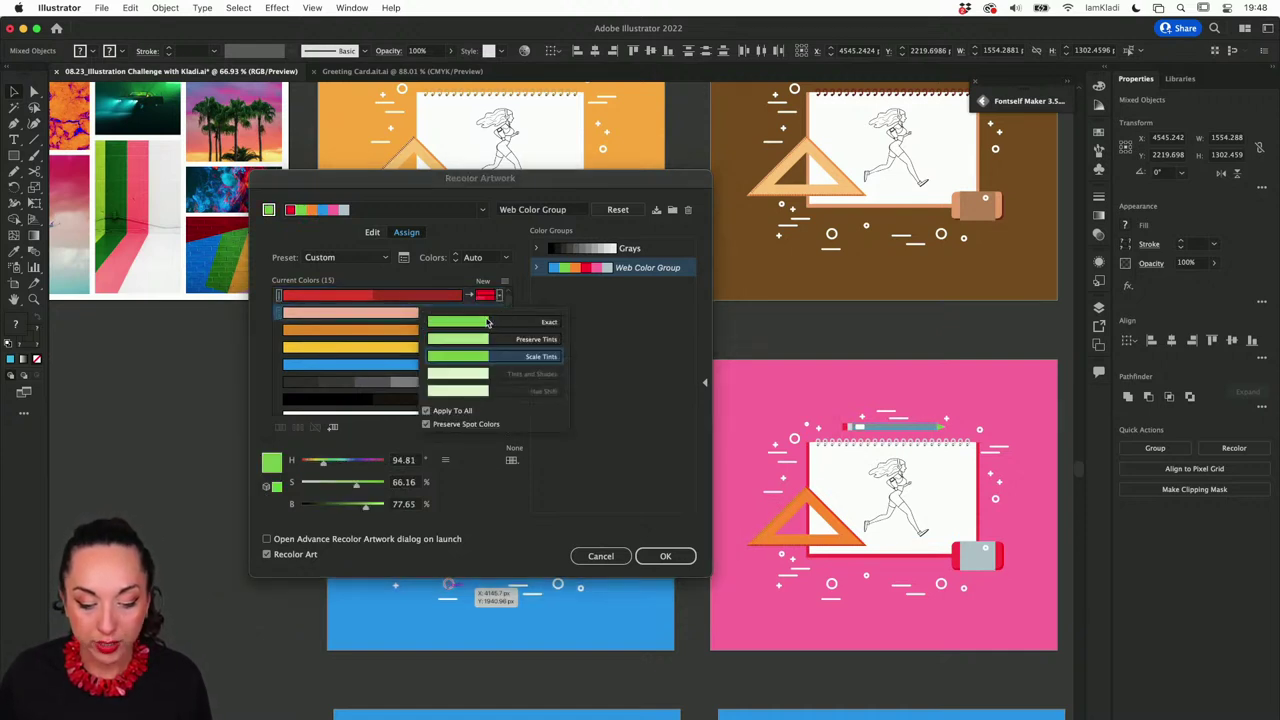
left_click(477, 326)
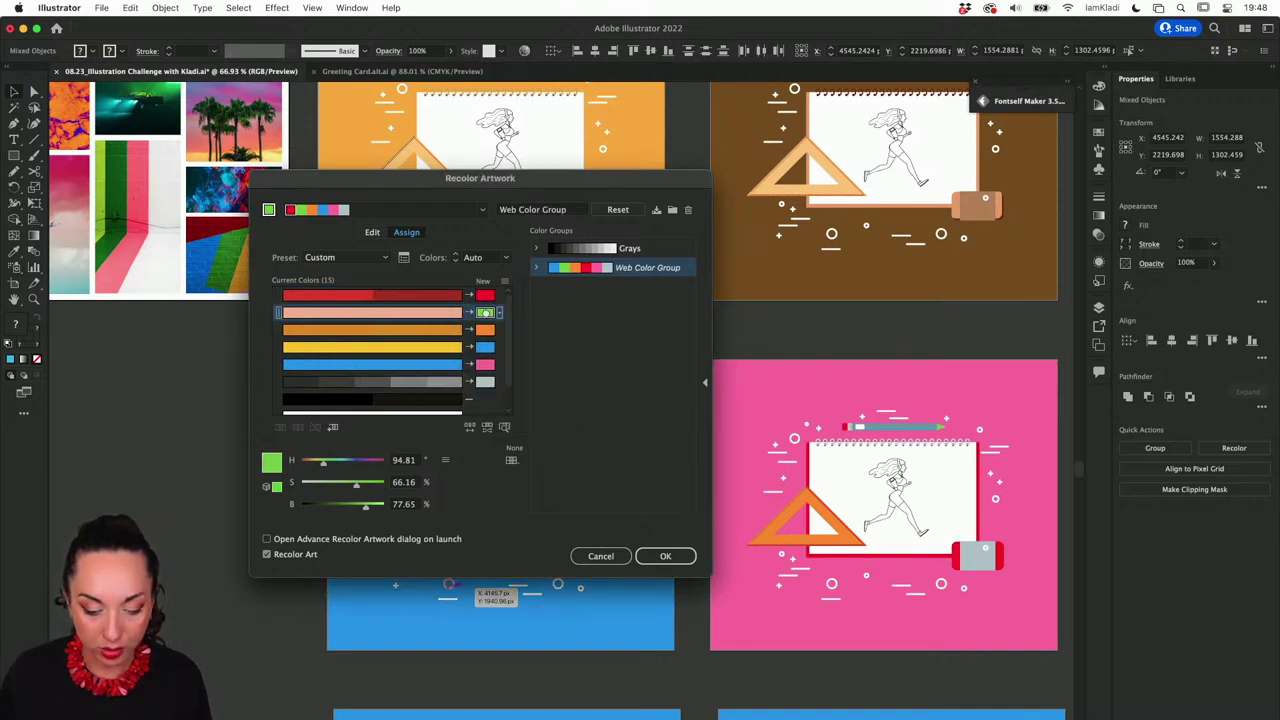
double_click(492, 314)
mouse_move(507, 297)
left_mouse_down()
mouse_move(515, 320)
mouse_move(471, 301)
left_mouse_up()
left_click_drag(556, 252, 565, 232)
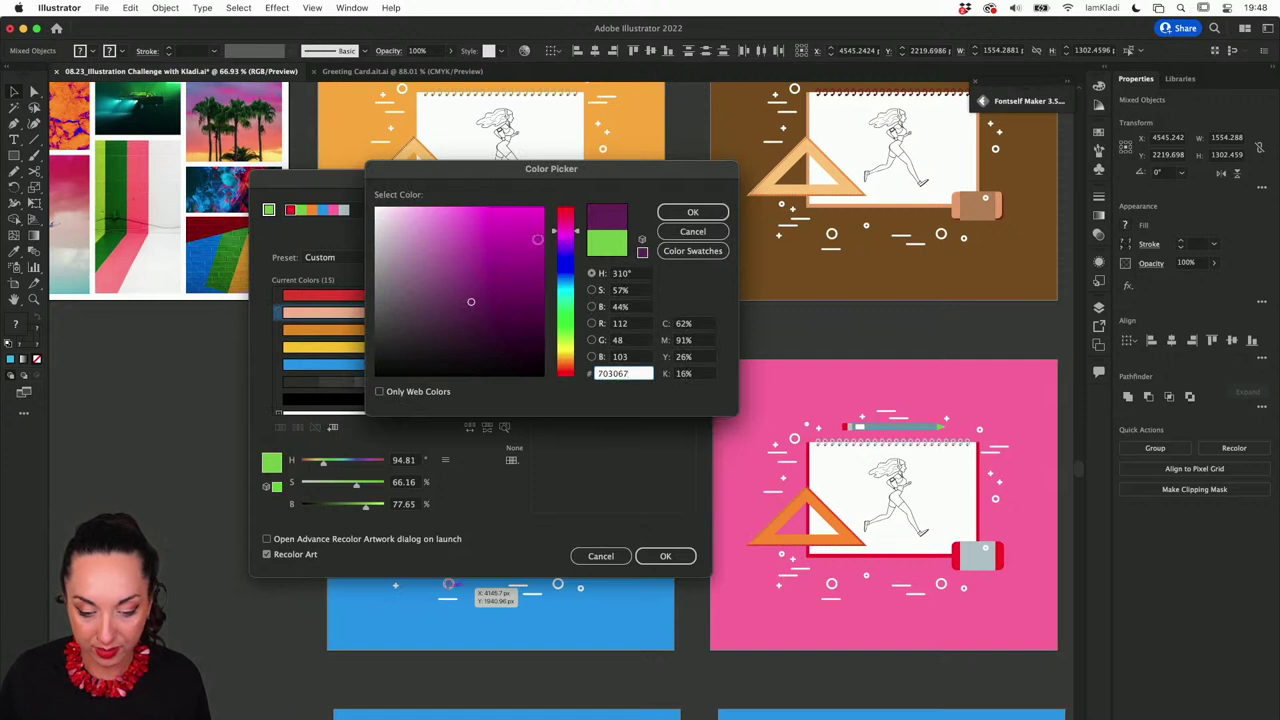
left_click(543, 208)
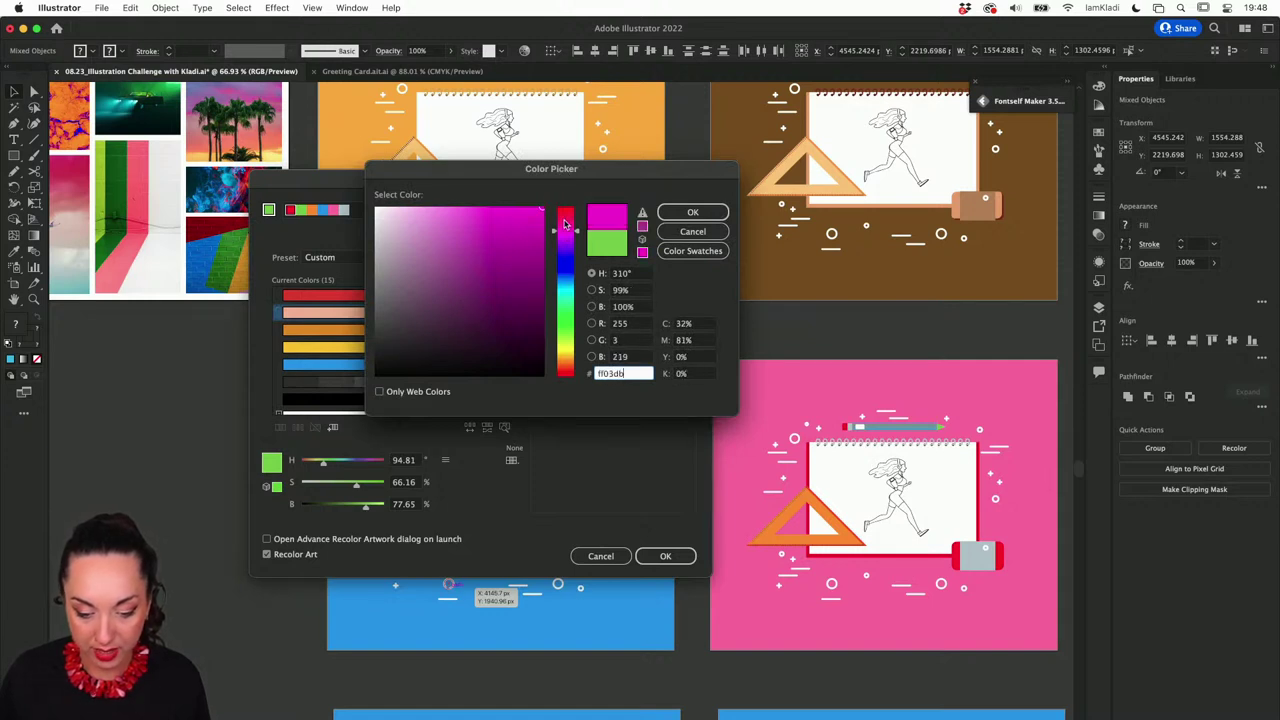
left_click_drag(567, 226, 568, 257)
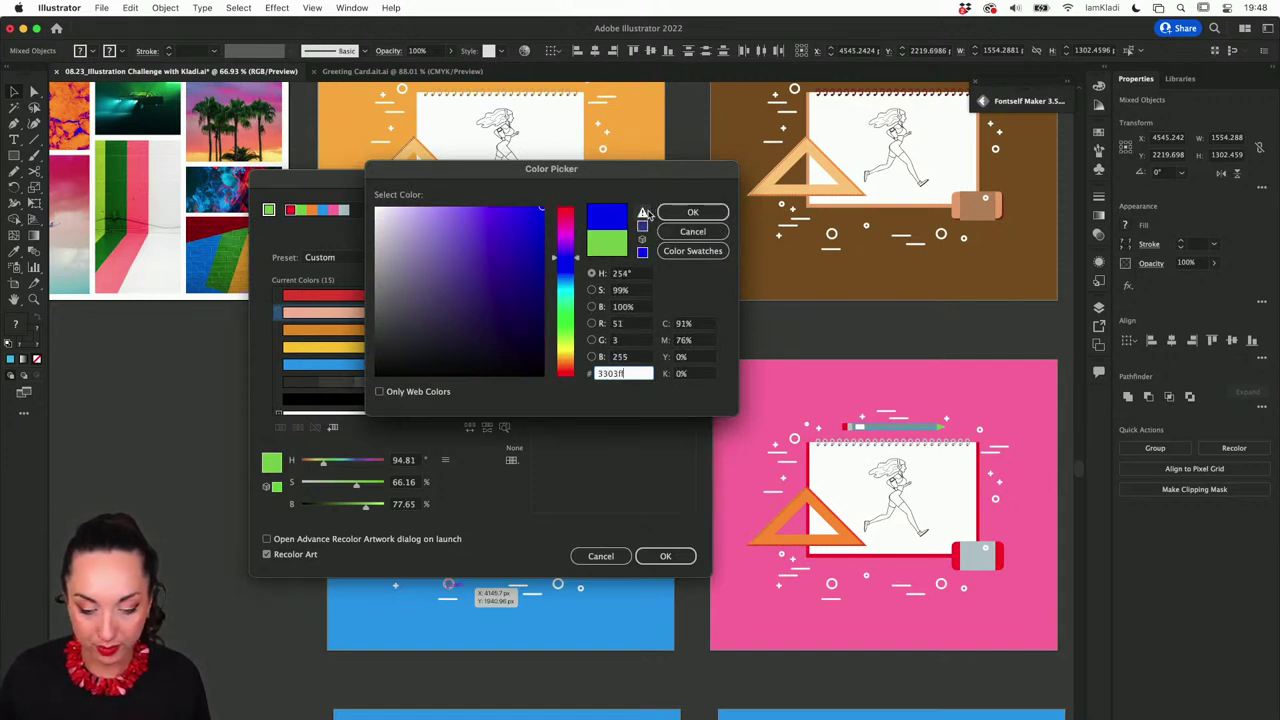
left_click(688, 213)
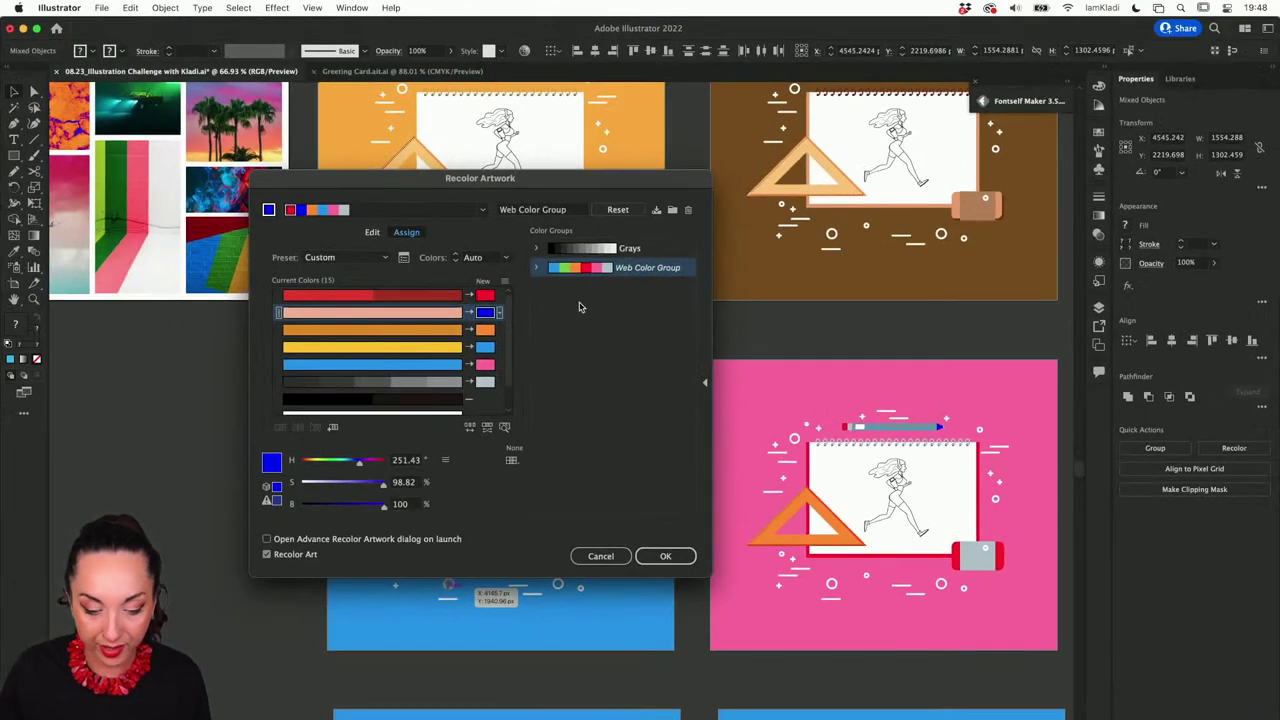
Step: Drag the blue swatch to the background row, then reset and reapply the Web Color Group
left_click(487, 330)
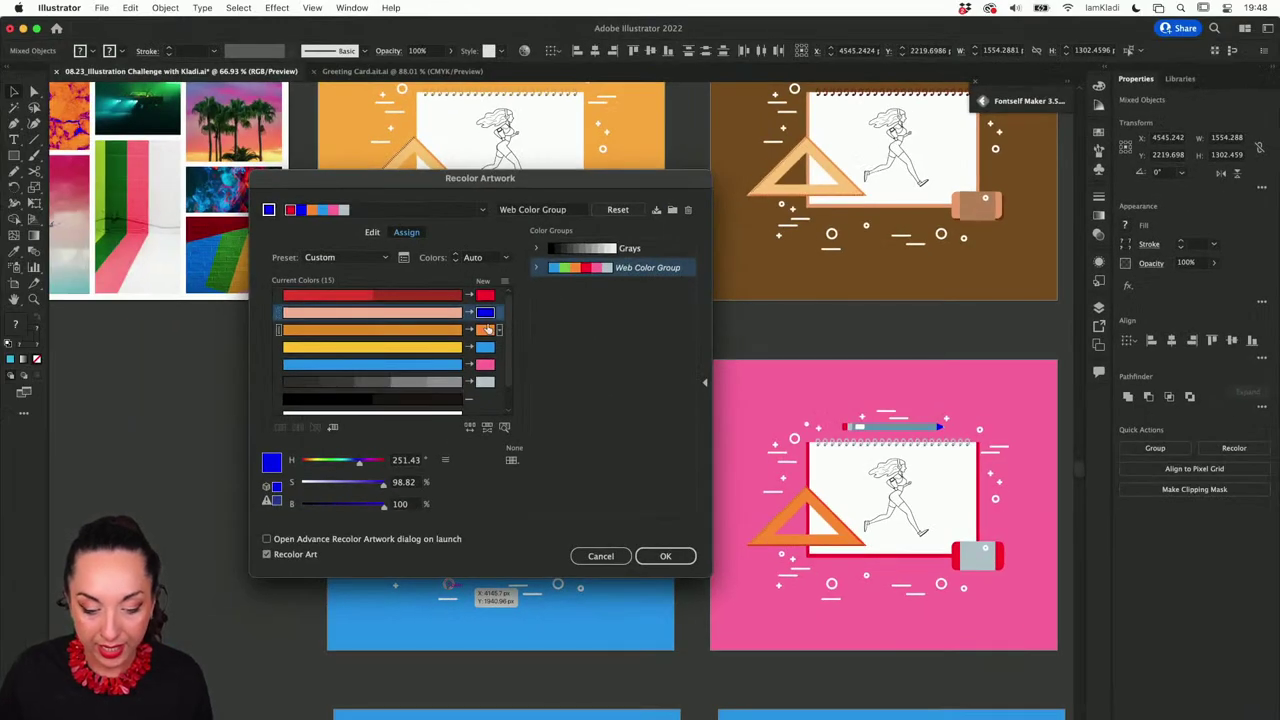
left_click(481, 313)
left_click_drag(483, 314, 486, 366)
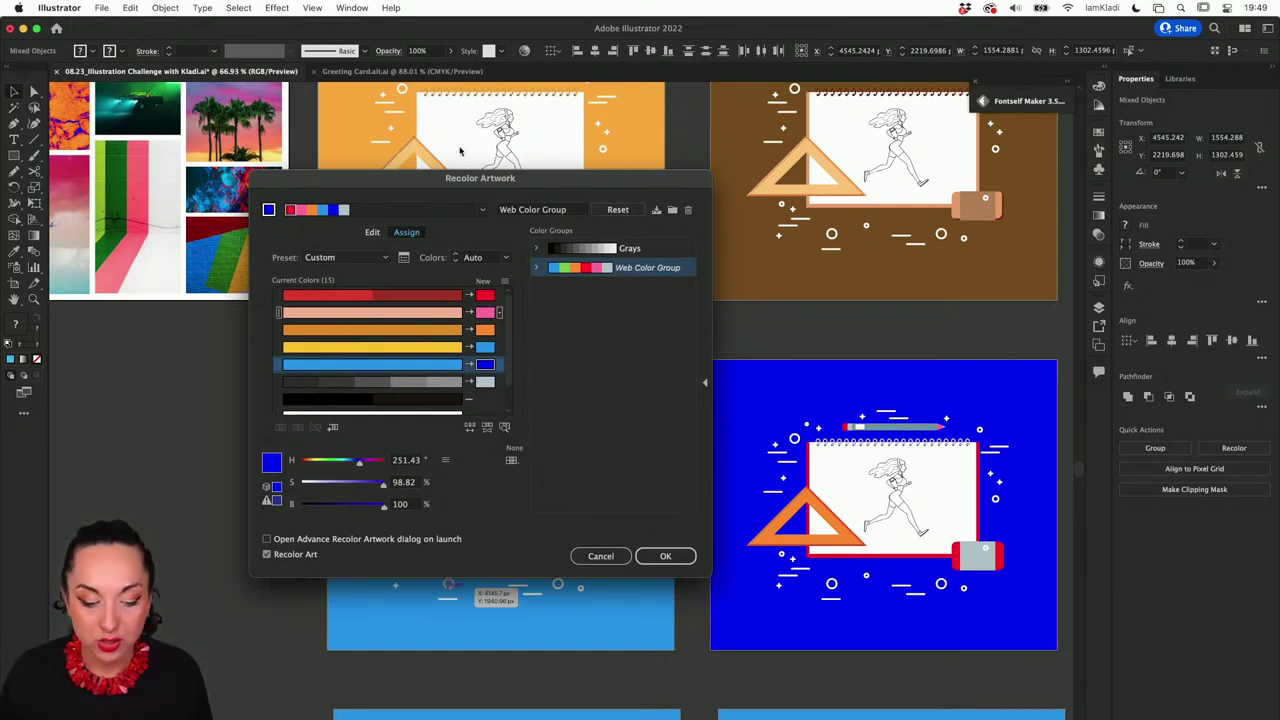
left_click(618, 210)
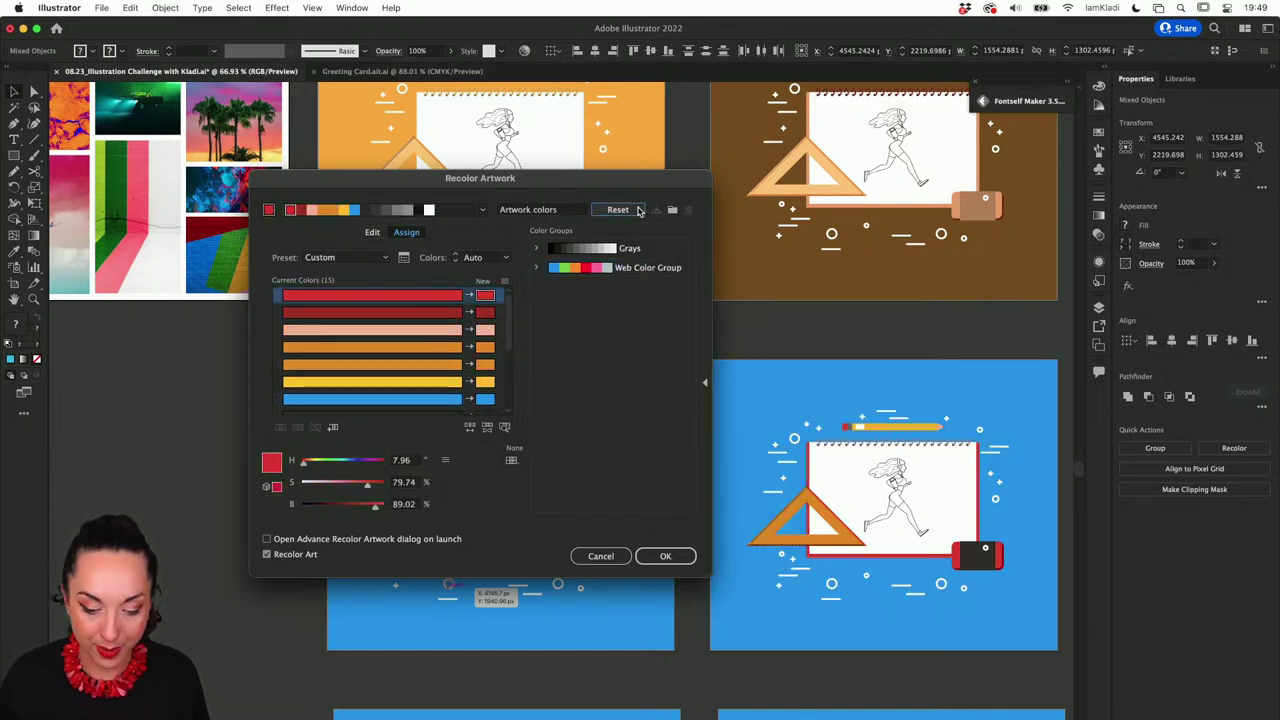
left_click(636, 269)
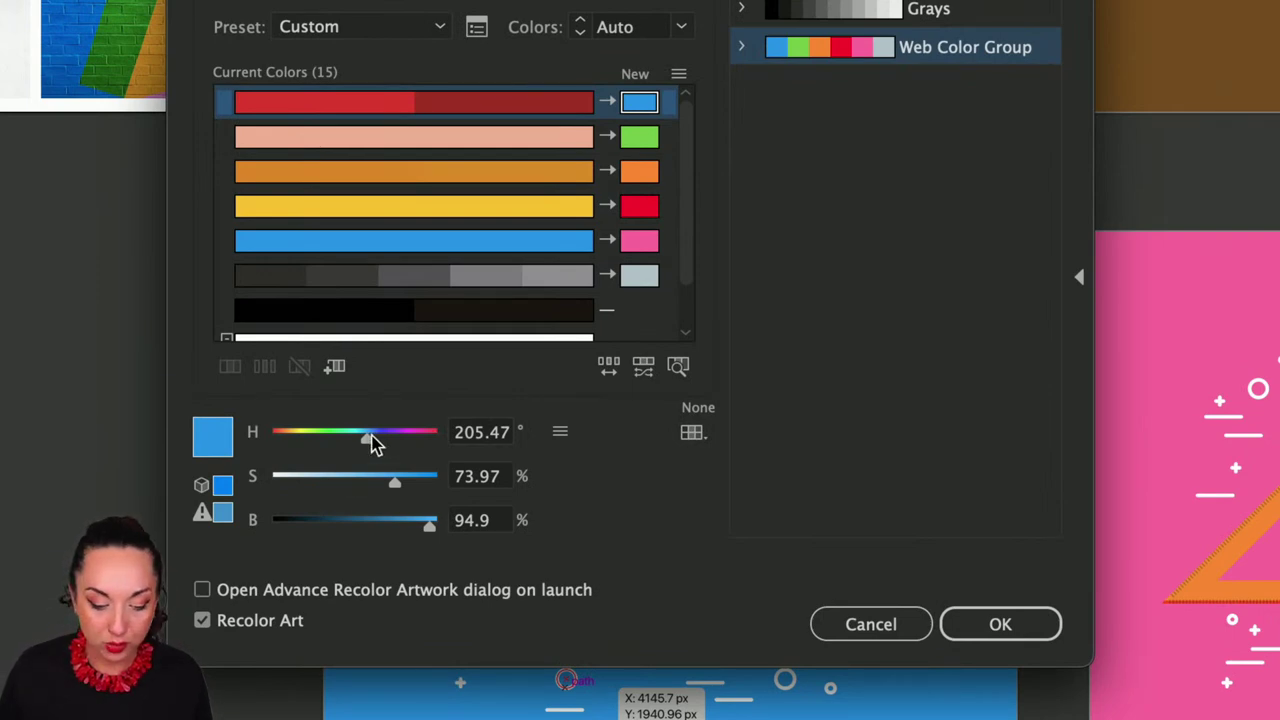
Step: Shift the notebook outline hue to purple and the background to deep blue at H/S/B 210/87/85
left_click_drag(369, 440, 397, 440)
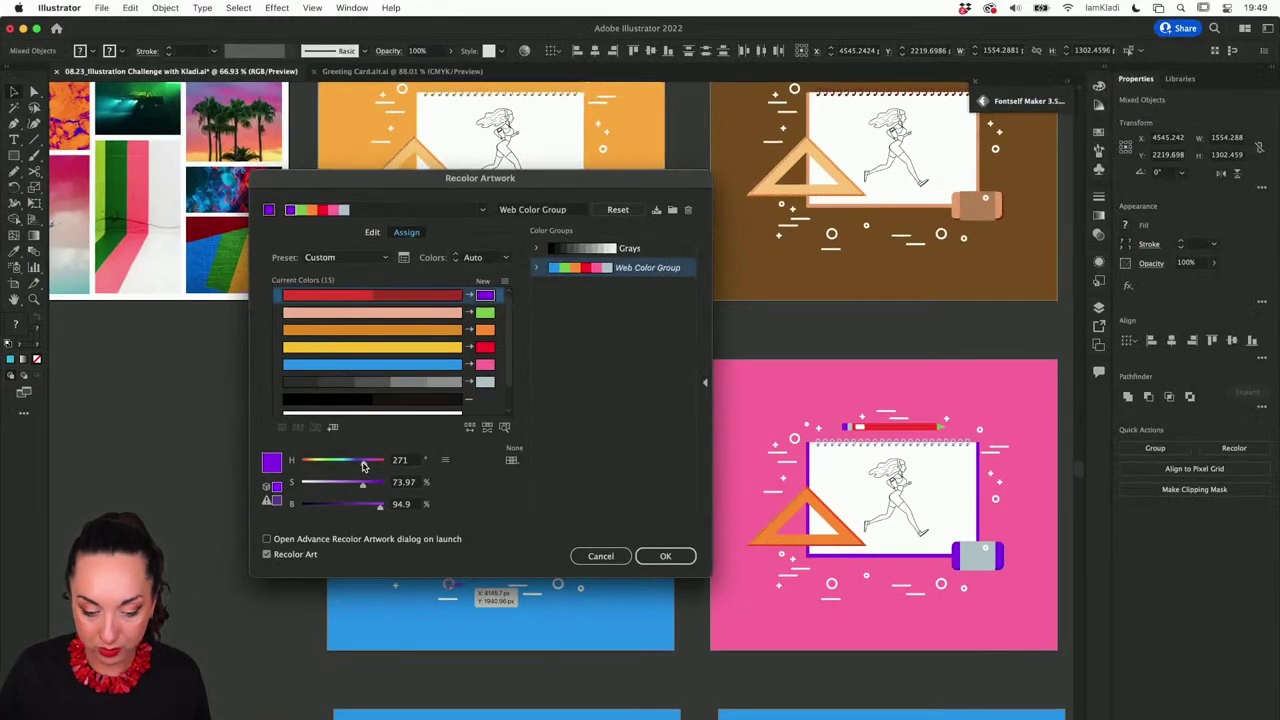
left_click(486, 364)
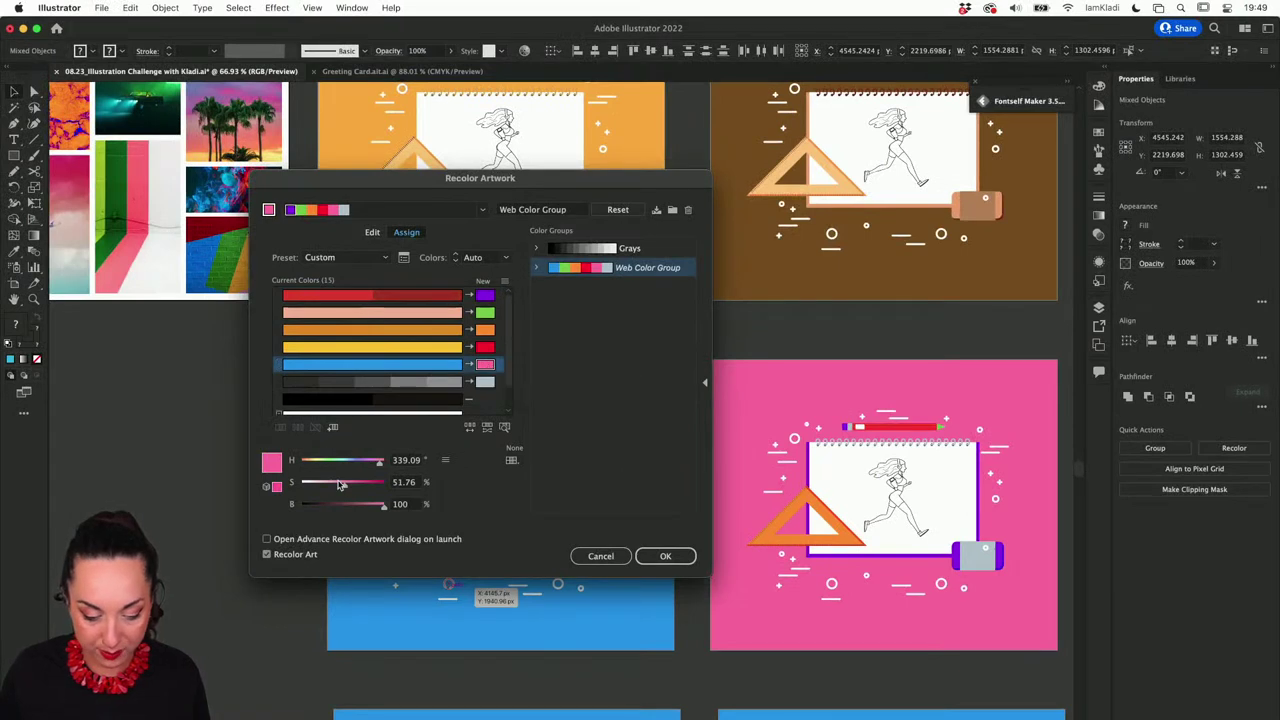
left_click_drag(344, 483, 372, 487)
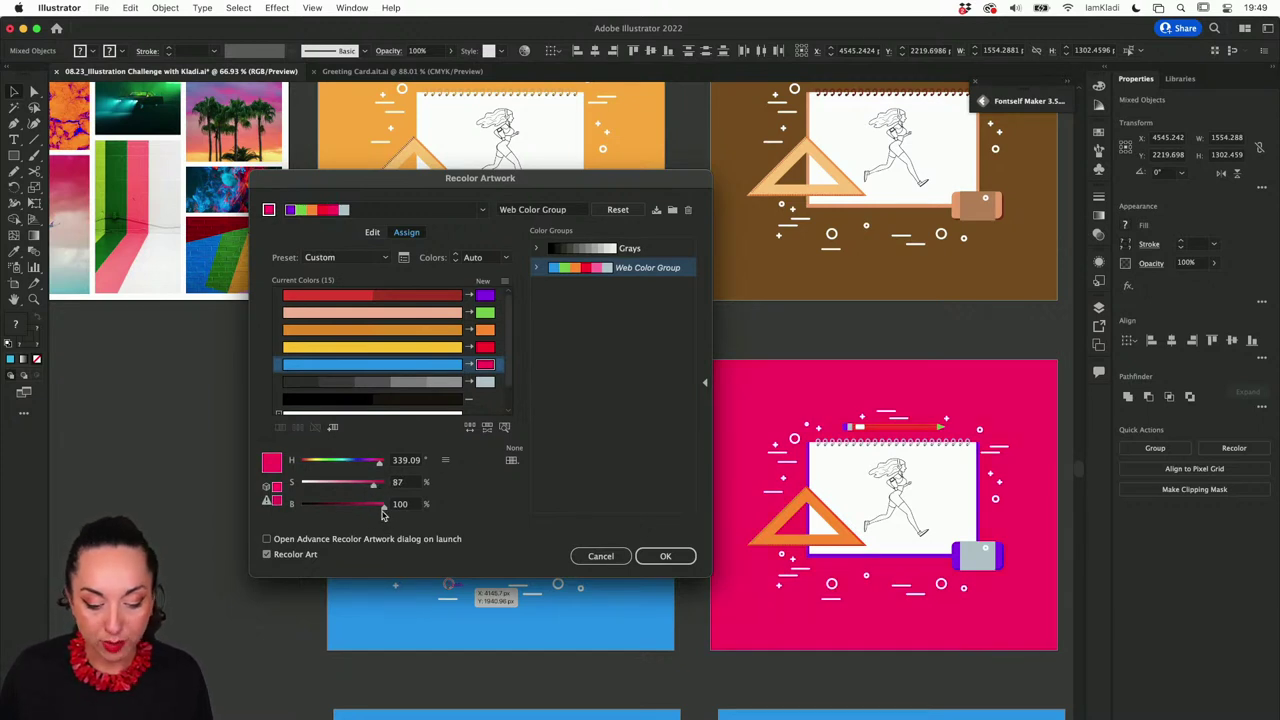
mouse_move(385, 506)
left_mouse_down()
mouse_move(314, 507)
mouse_move(370, 508)
left_mouse_up()
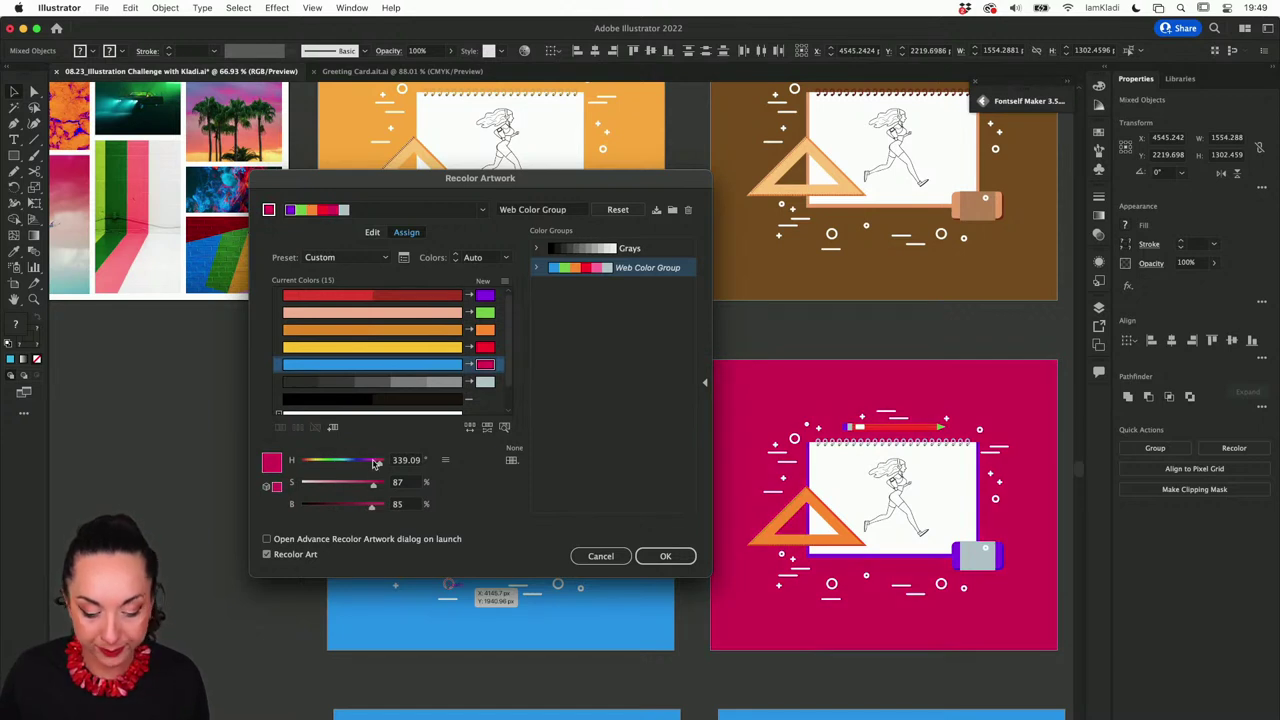
left_click_drag(381, 468, 329, 460)
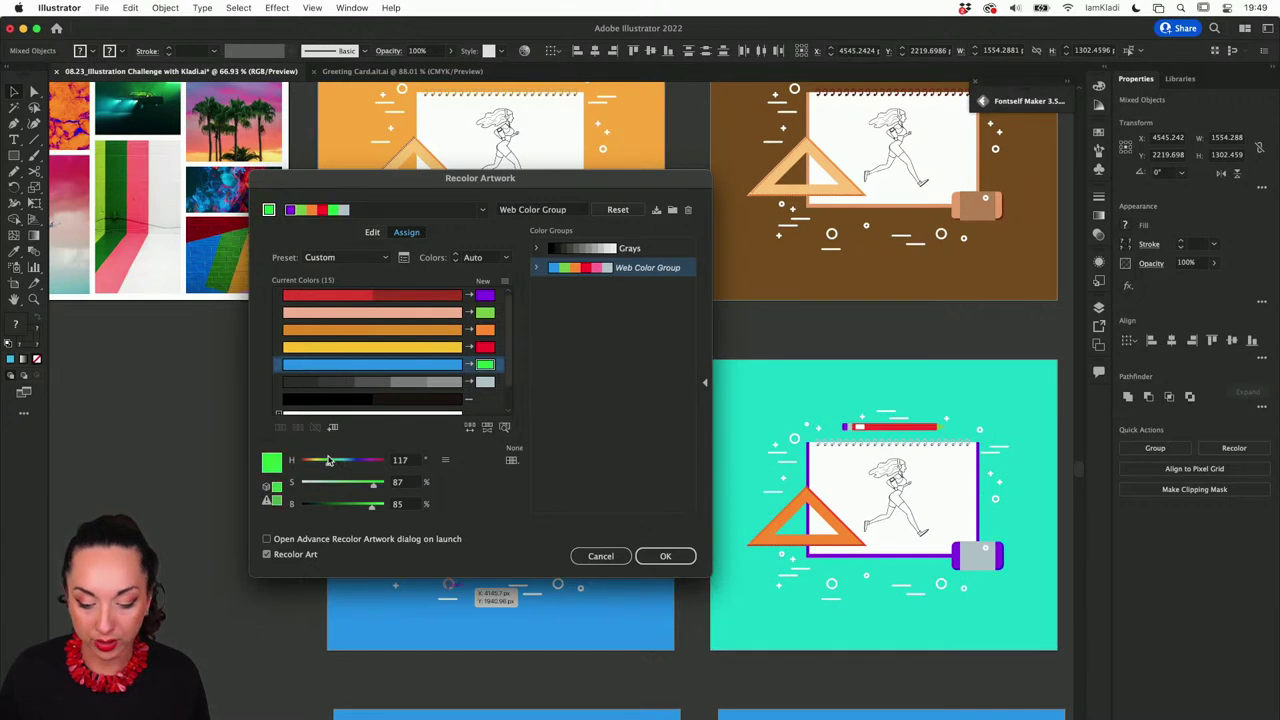
left_click(342, 460)
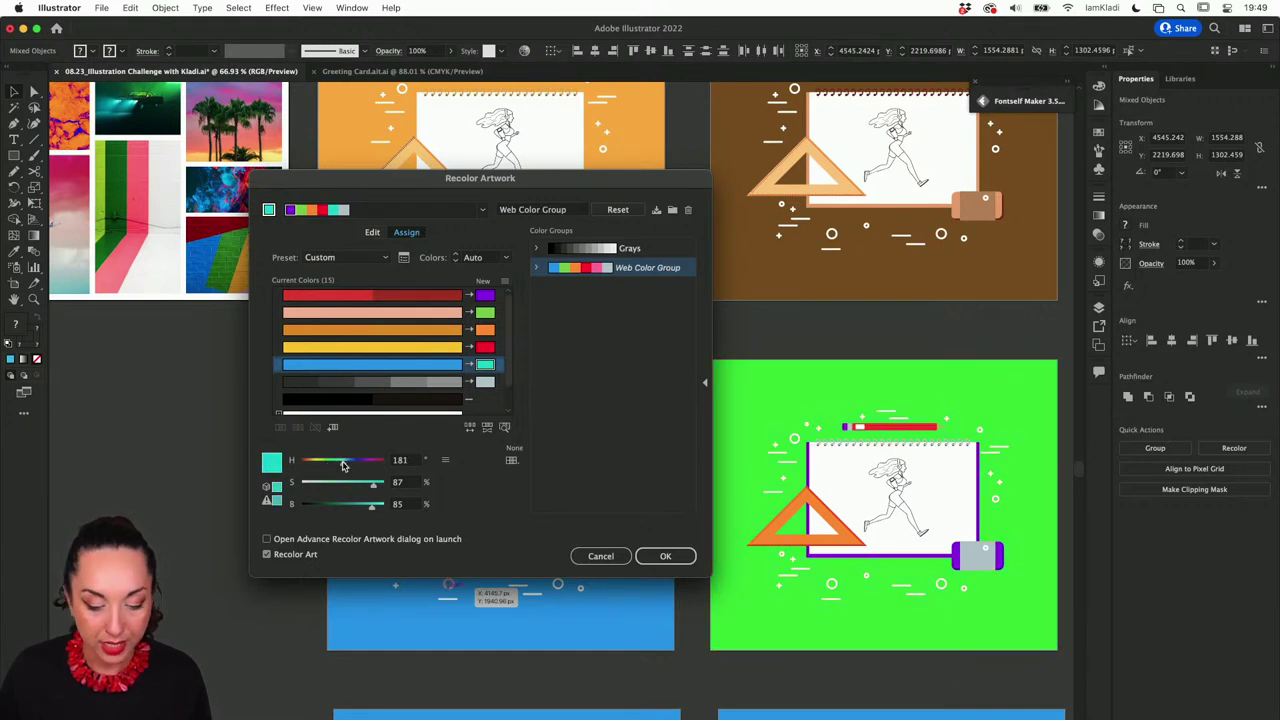
left_click_drag(342, 462, 349, 460)
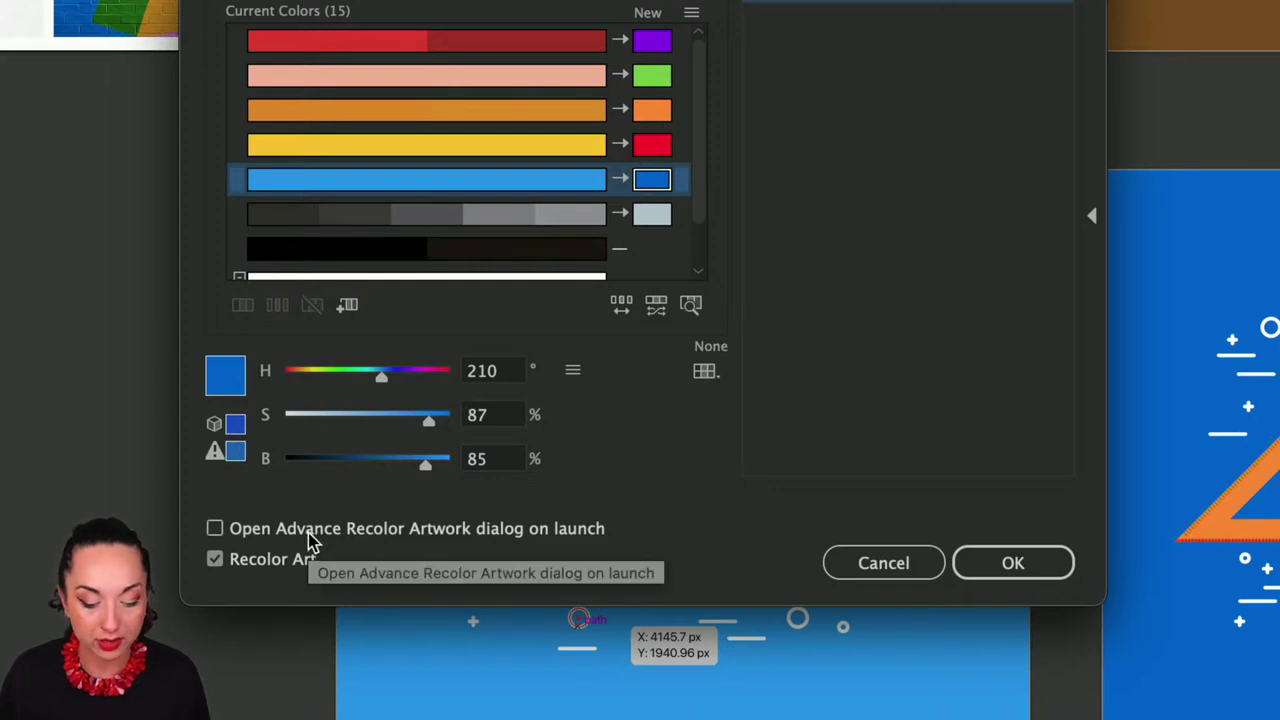
Step: Apply the new colours to the artwork and save them to the Web Color Group
left_click(312, 533)
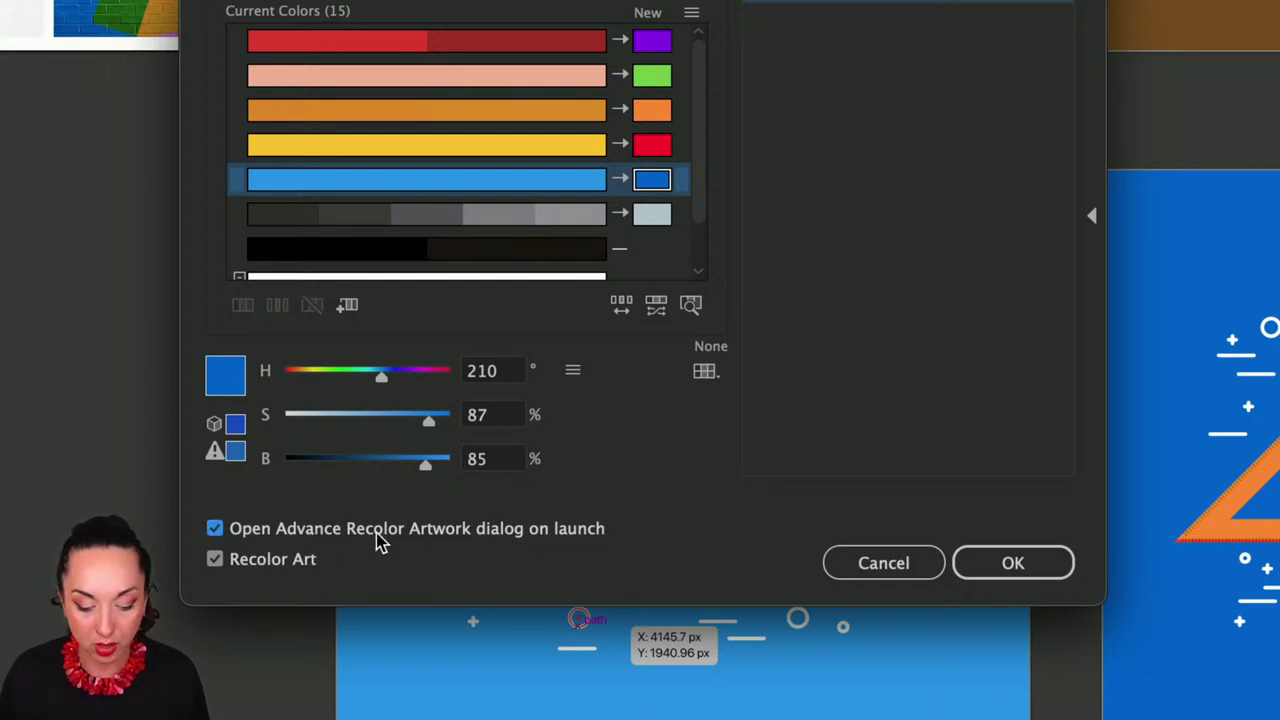
left_click(980, 568)
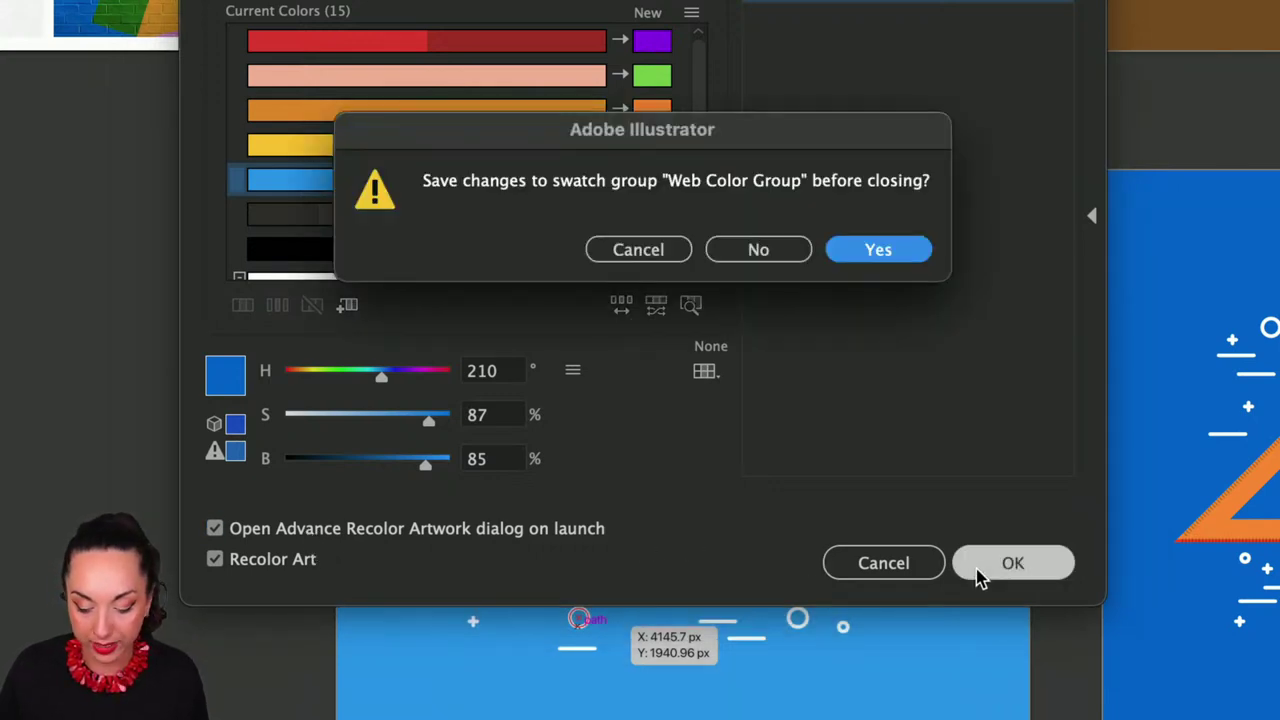
left_click(879, 251)
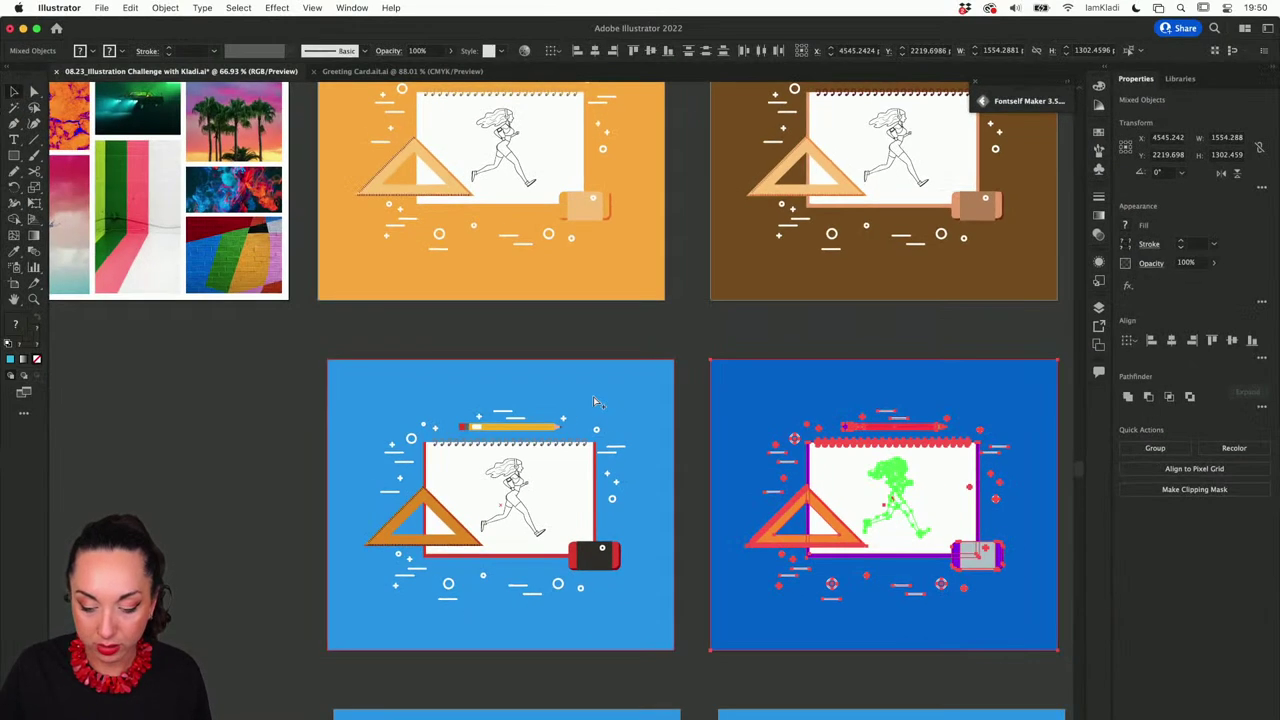
Step: Reopen Recolor Artwork, stop advanced options opening by default, and apply the recolouring
left_click(130, 8)
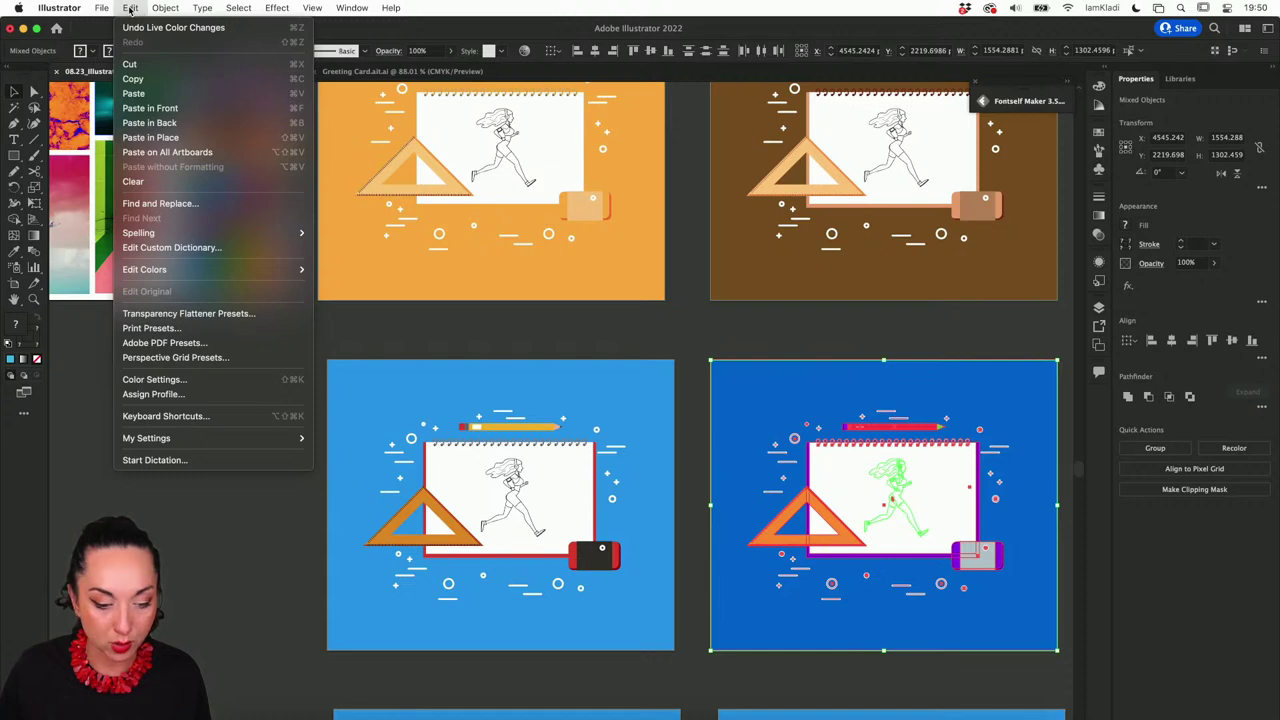
mouse_move(185, 271)
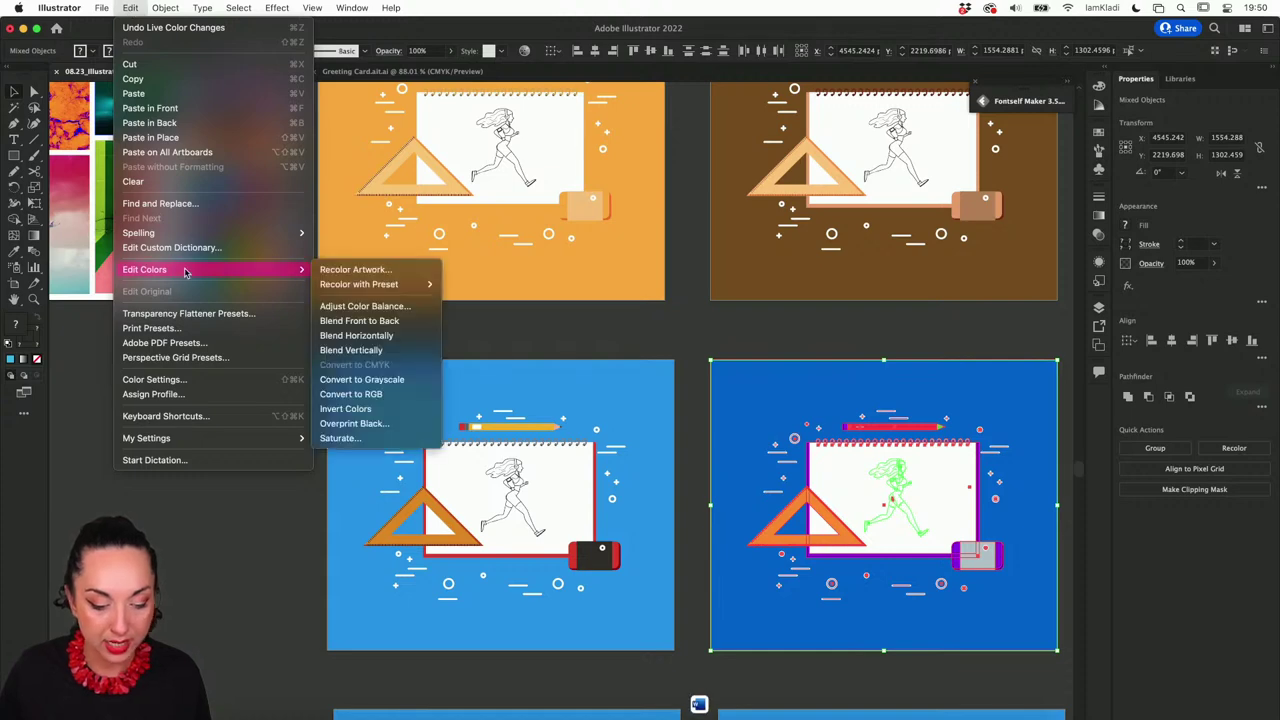
left_click(390, 271)
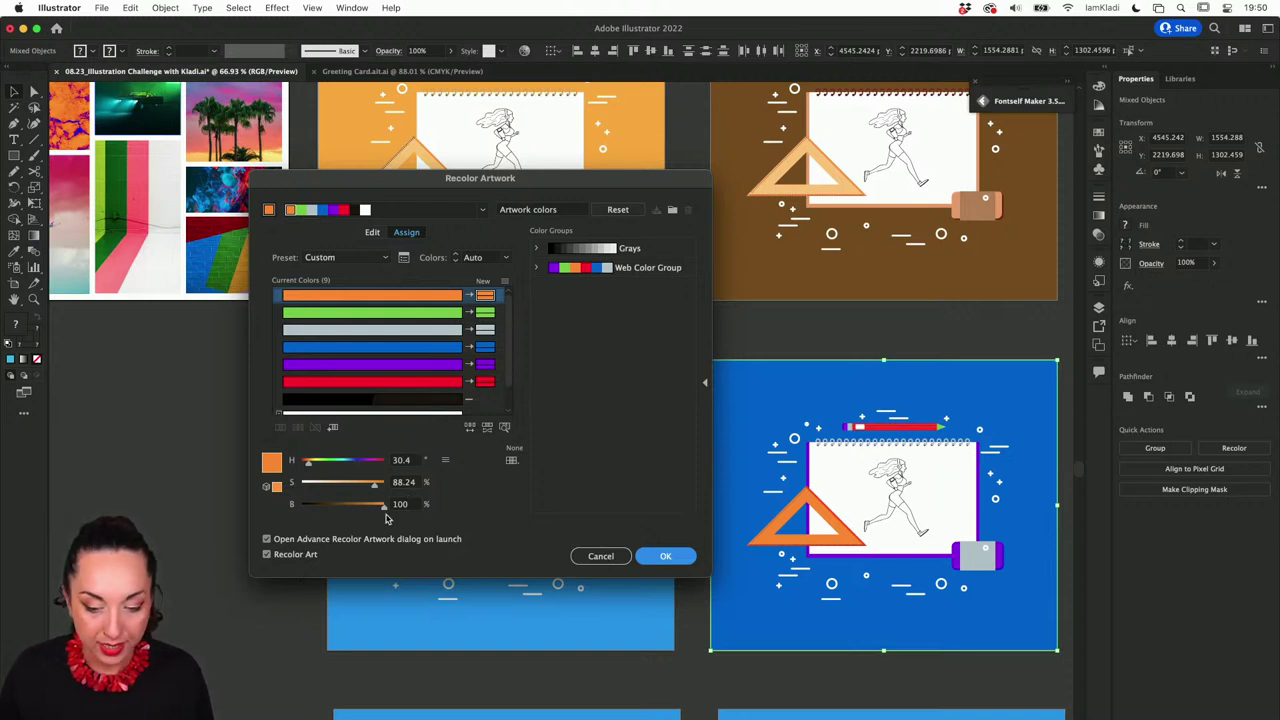
left_click(370, 540)
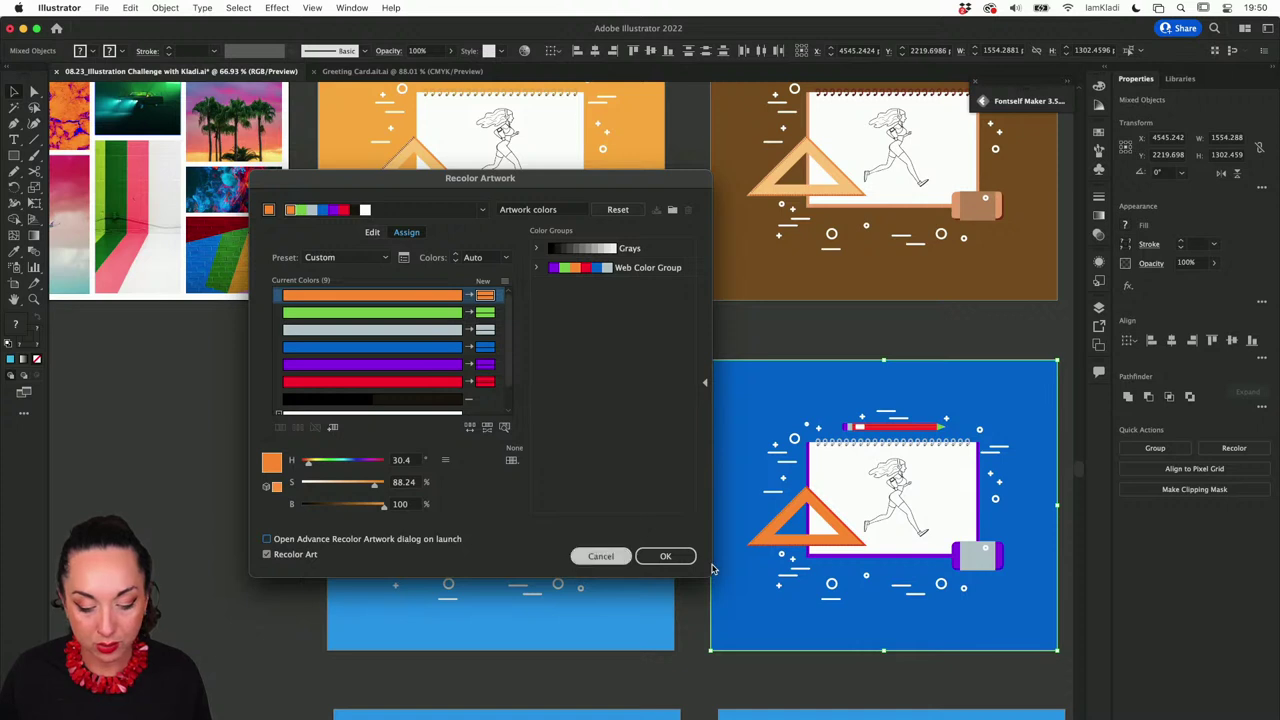
left_click(665, 556)
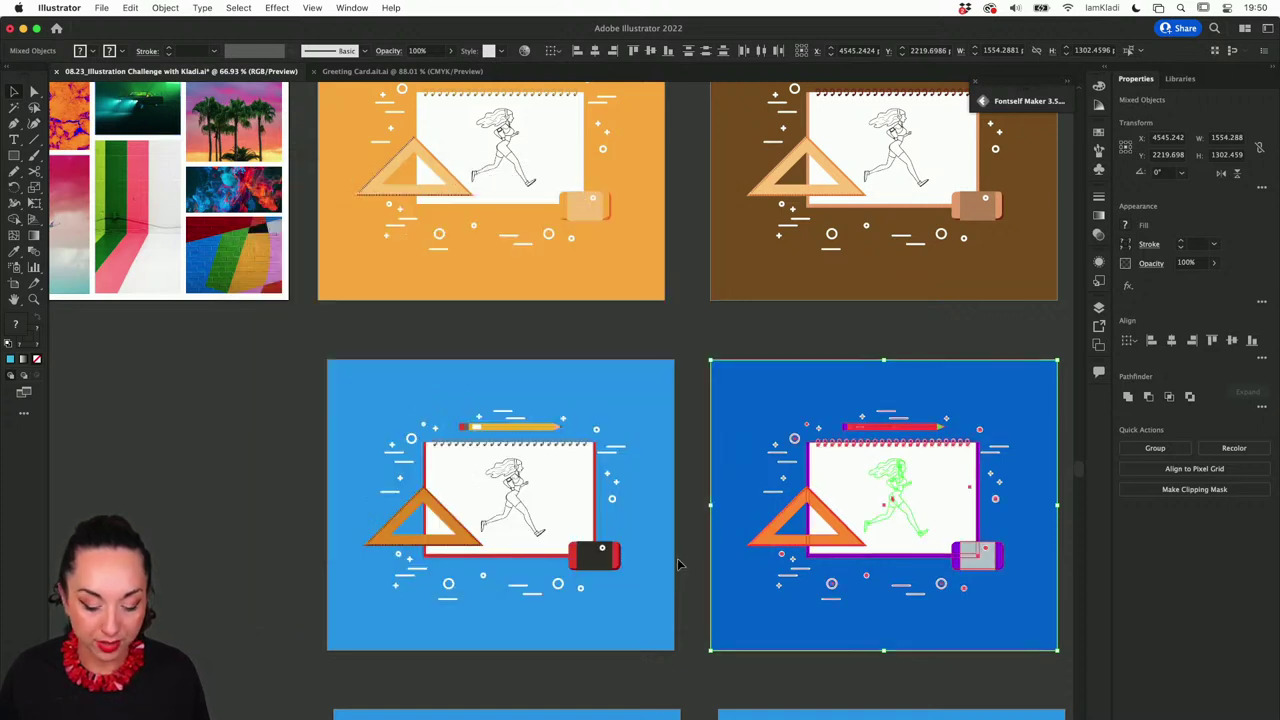
Step: Reopen Edit > Edit Colors > Recolor Artwork for the selected blue notebook artboard
left_click(128, 7)
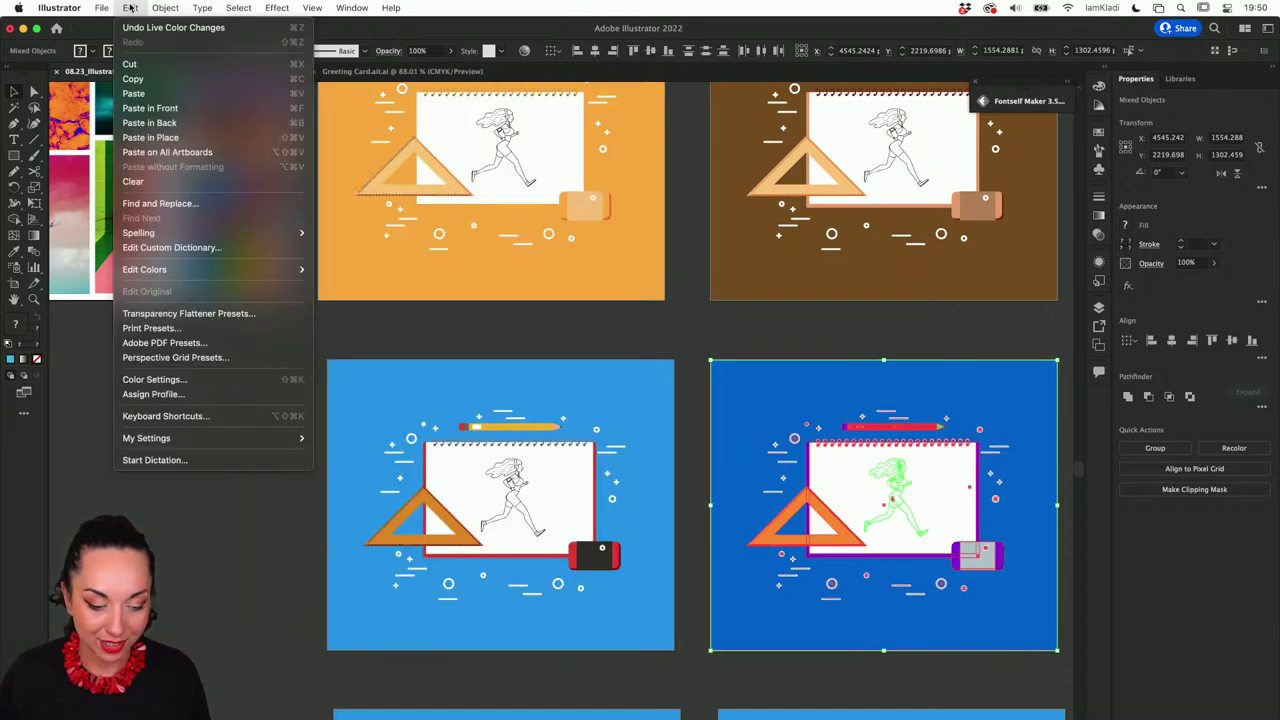
mouse_move(156, 275)
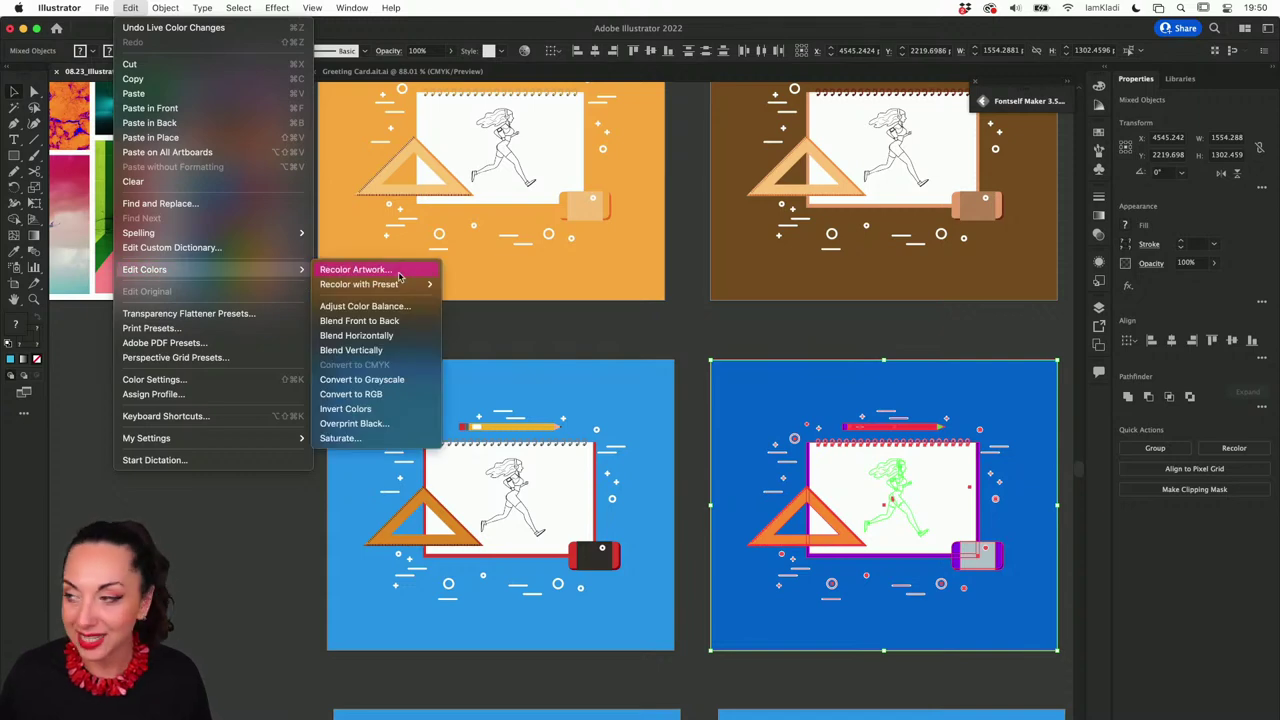
left_click(398, 272)
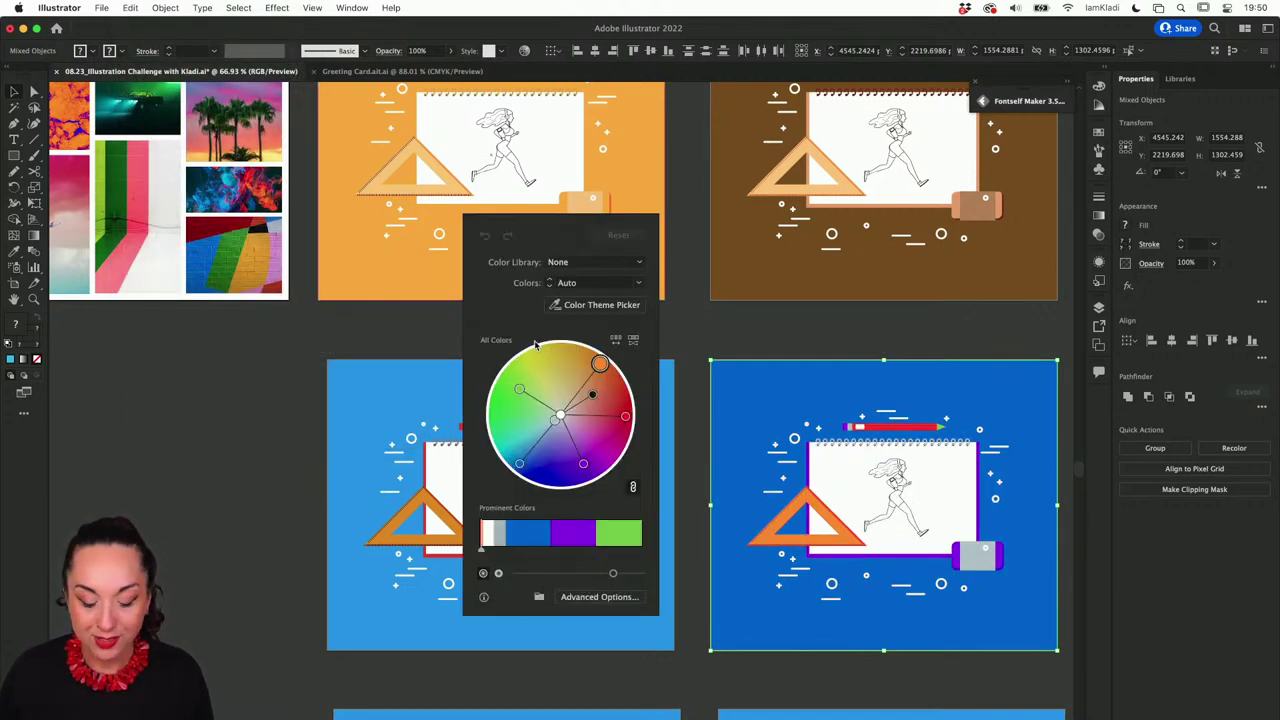
Step: Enable Color Theme Picker and sample a mood-board photo, then the palm-tree photo
left_click(595, 305)
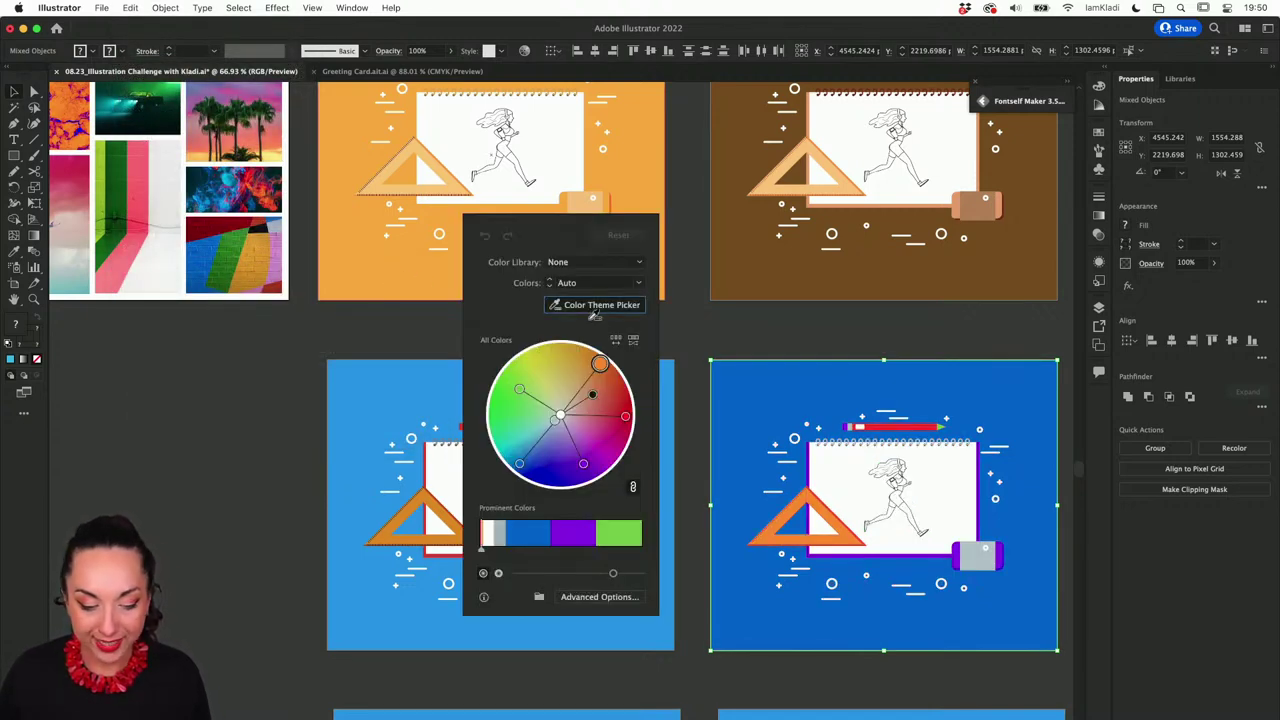
left_click(279, 185)
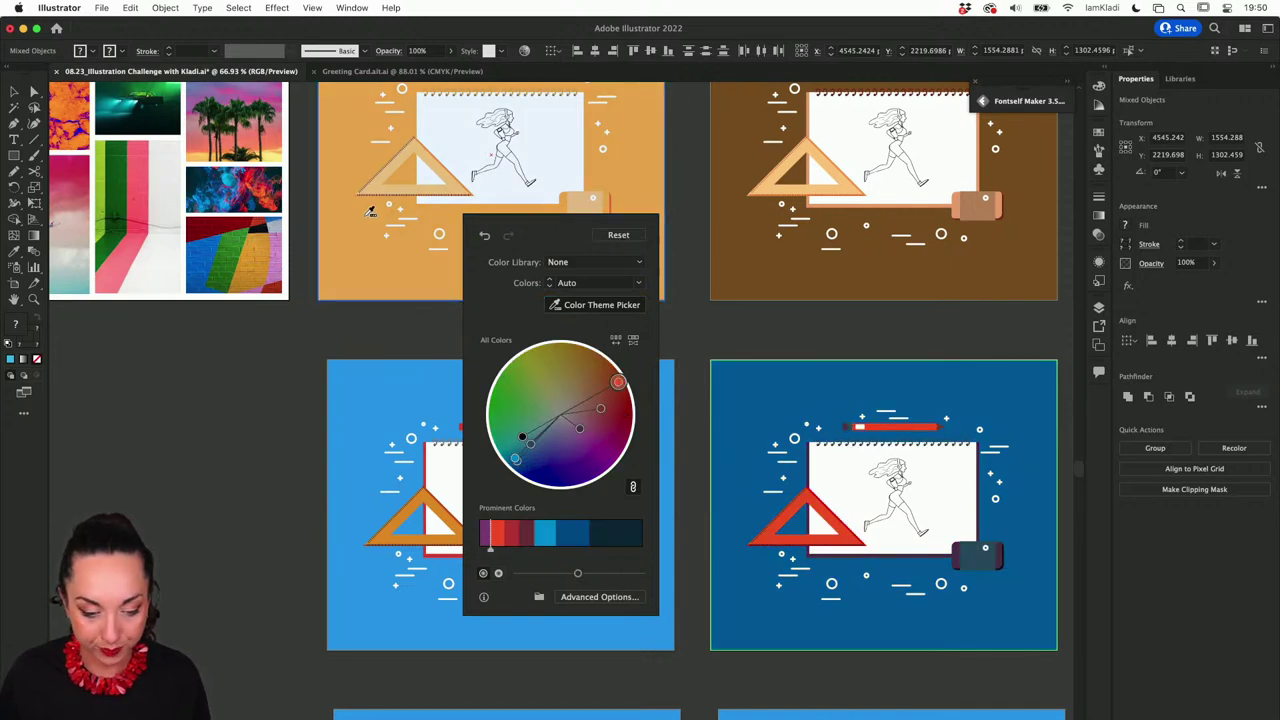
left_click(220, 110)
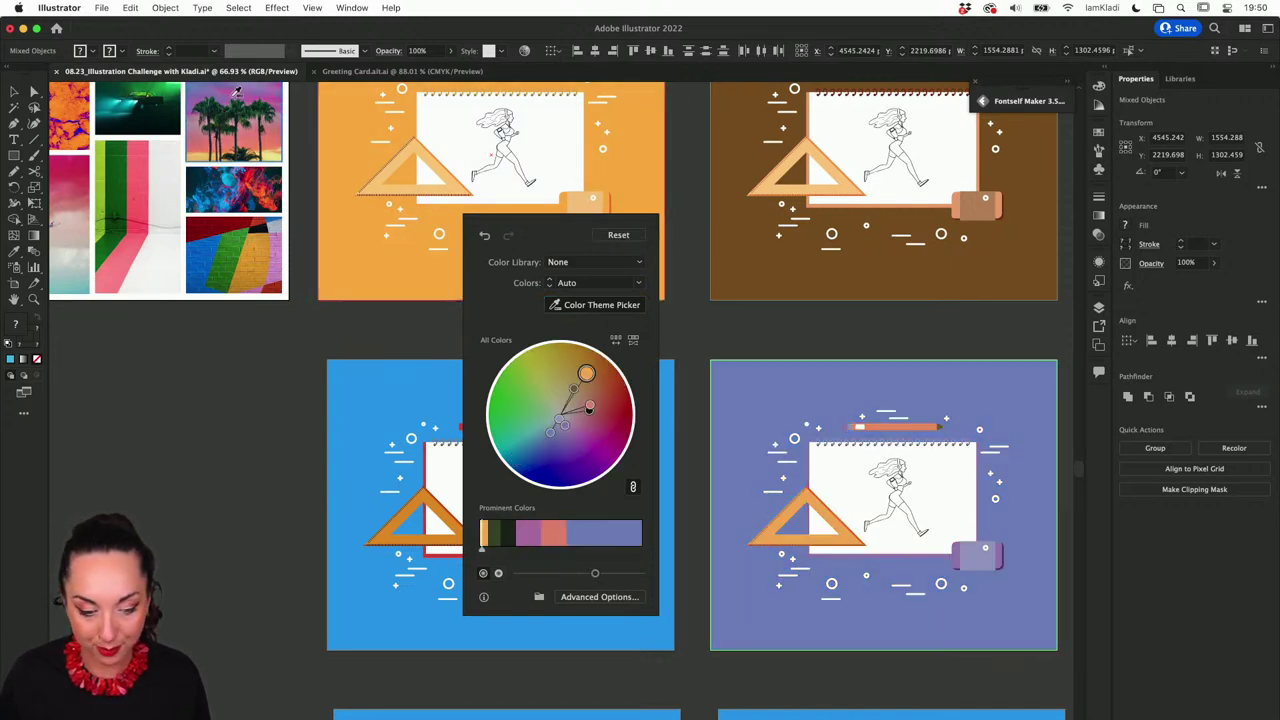
scroll(234, 90, "left", 10)
scroll(234, 90, "up", 3)
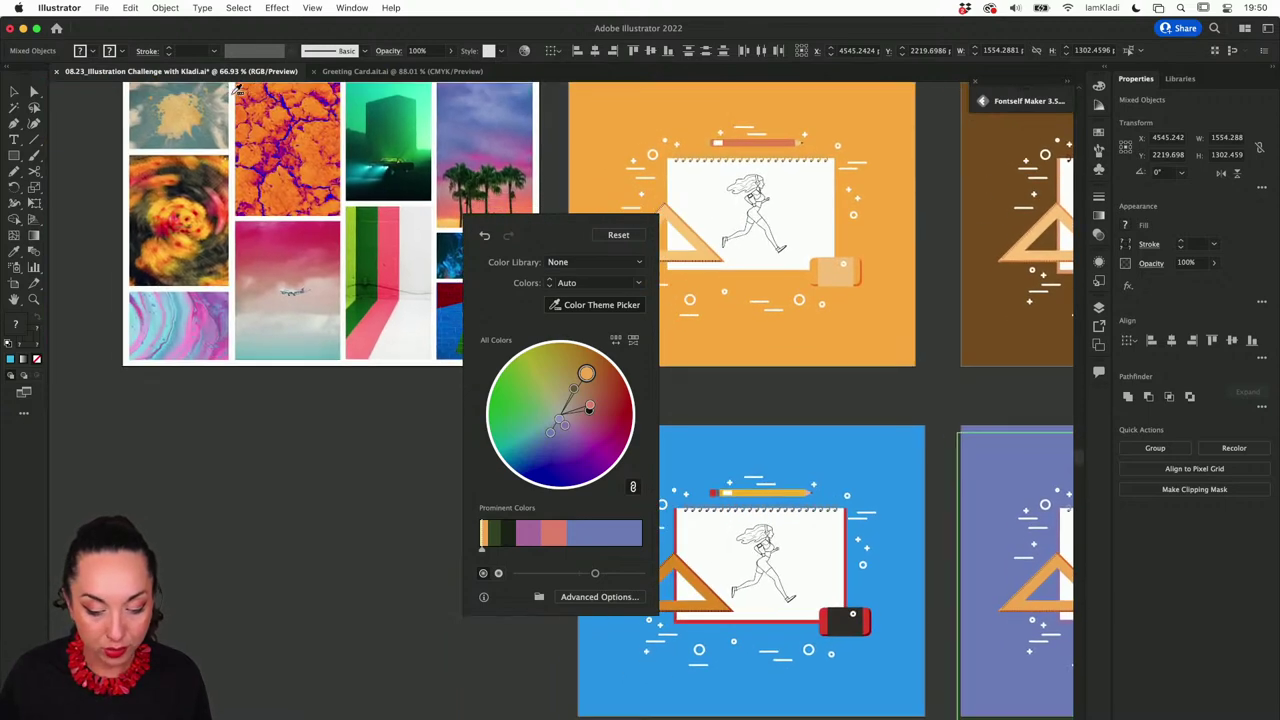
scroll(155, 255, "up", 5)
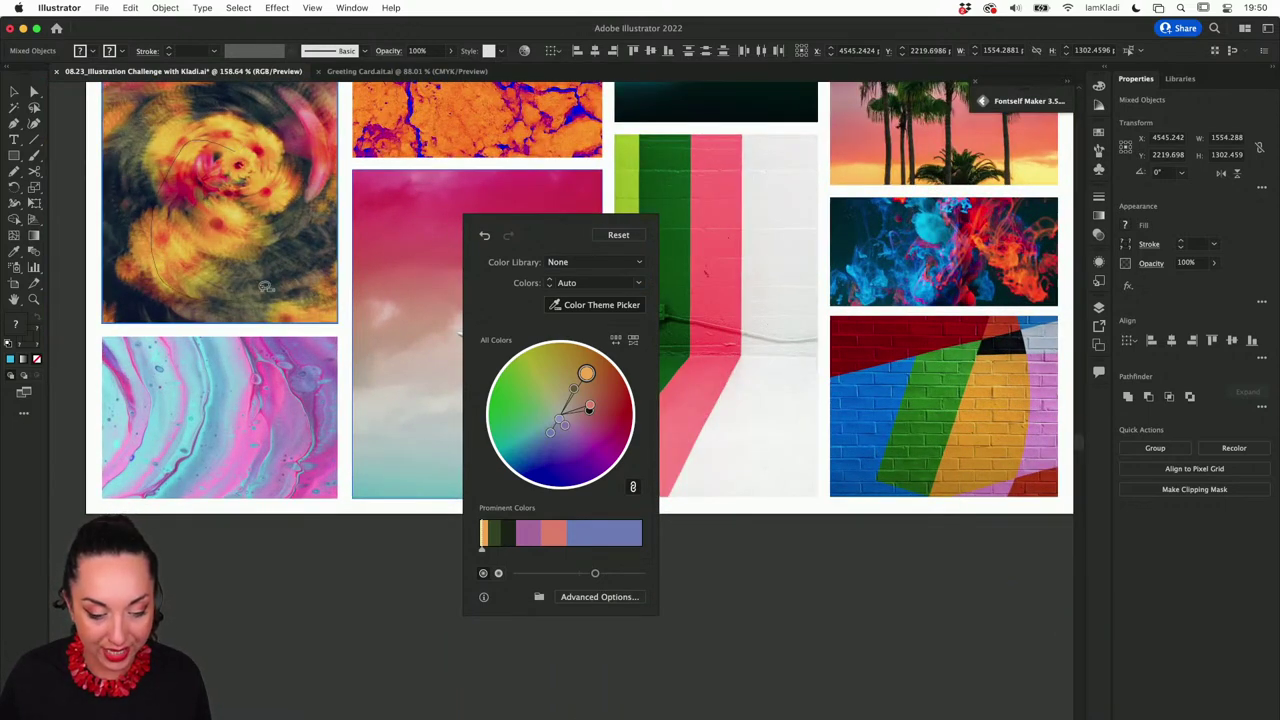
Step: Sample the swirl photo's oranges and darks and accept the recolour
left_click(235, 152)
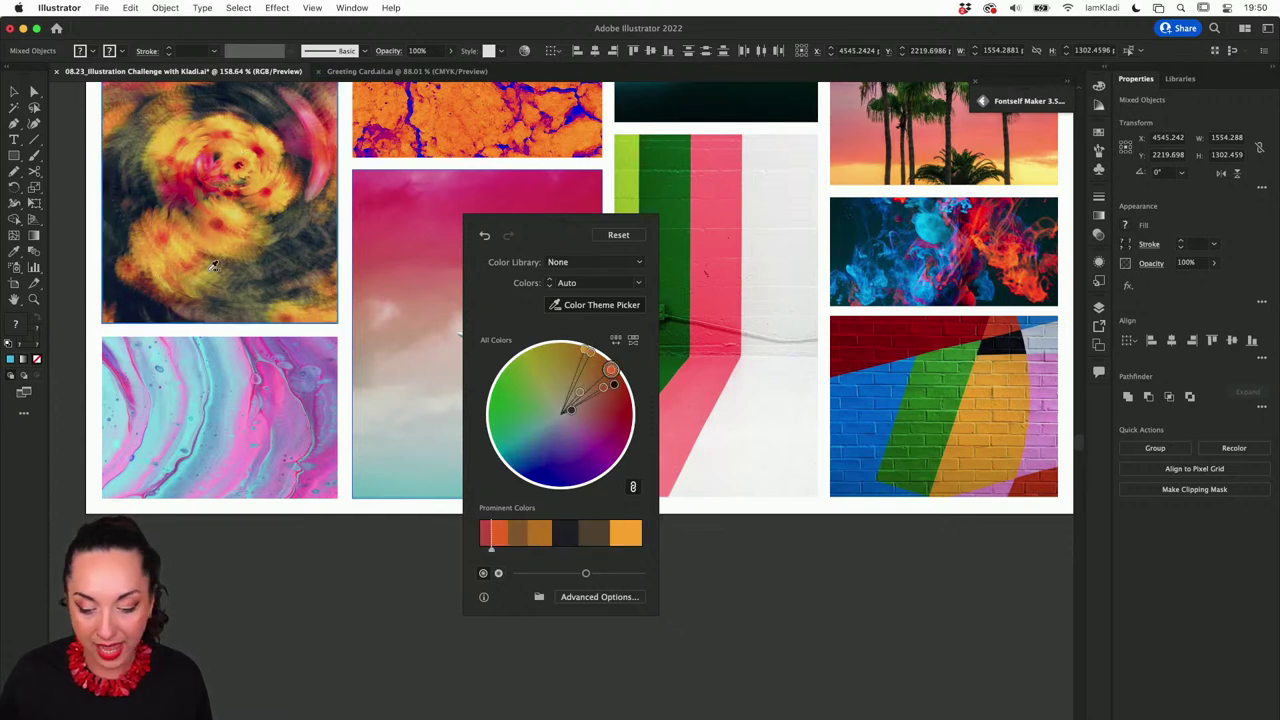
scroll(232, 216, "down", 5)
scroll(212, 265, "right", 10)
scroll(212, 265, "down", 5)
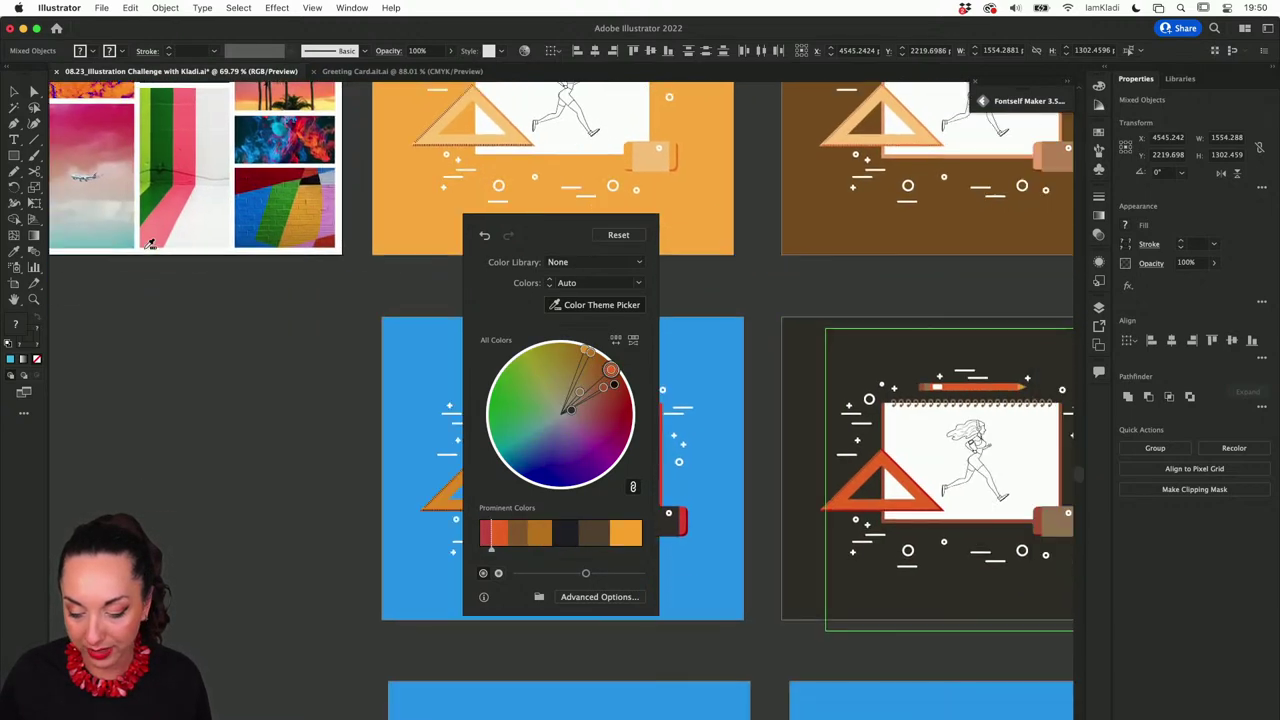
scroll(150, 244, "right", 2)
scroll(150, 244, "down", 1)
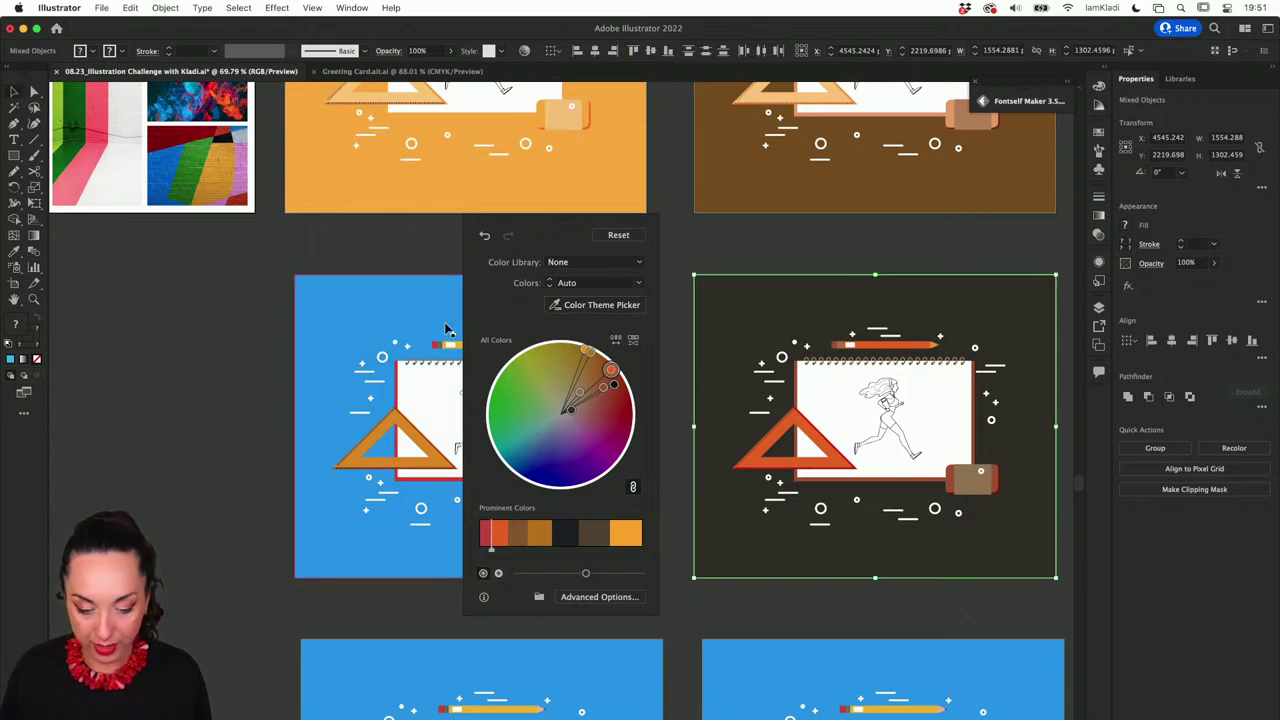
left_click(435, 241)
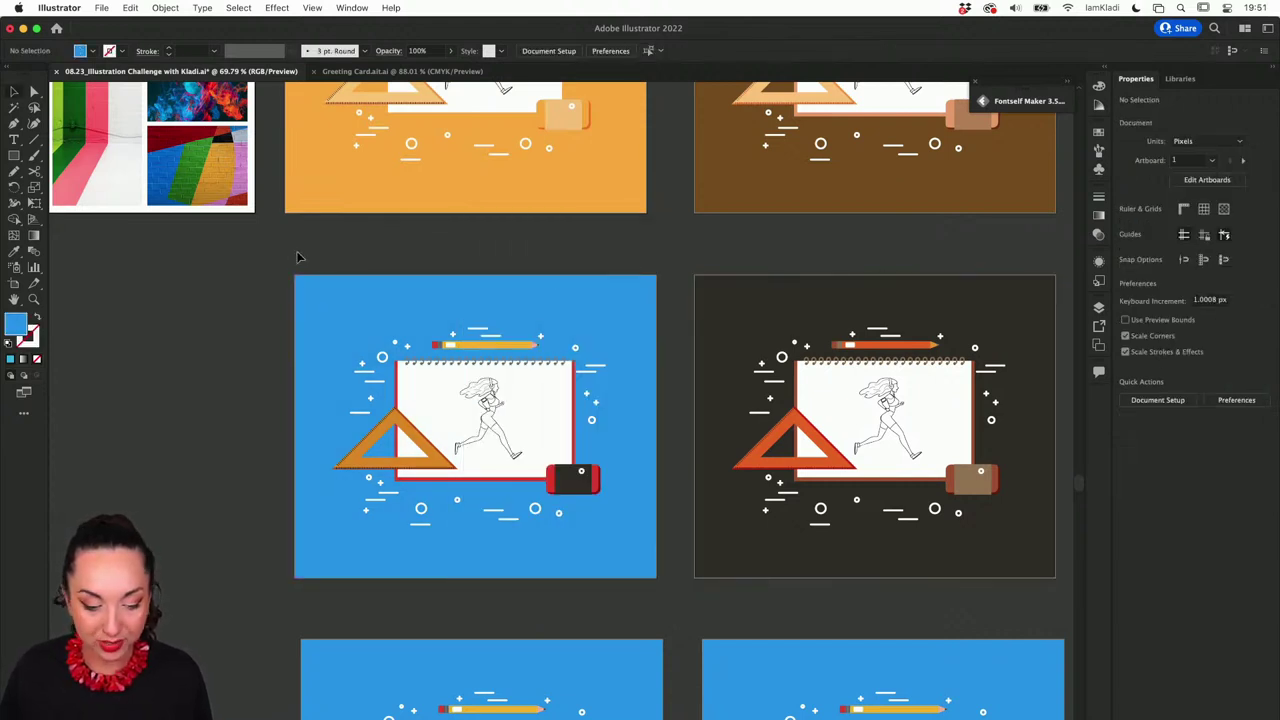
Step: Marquee-select the blue artboard's artwork and open Edit > Edit Colors > Recolor Artwork
left_click_drag(300, 262, 666, 597)
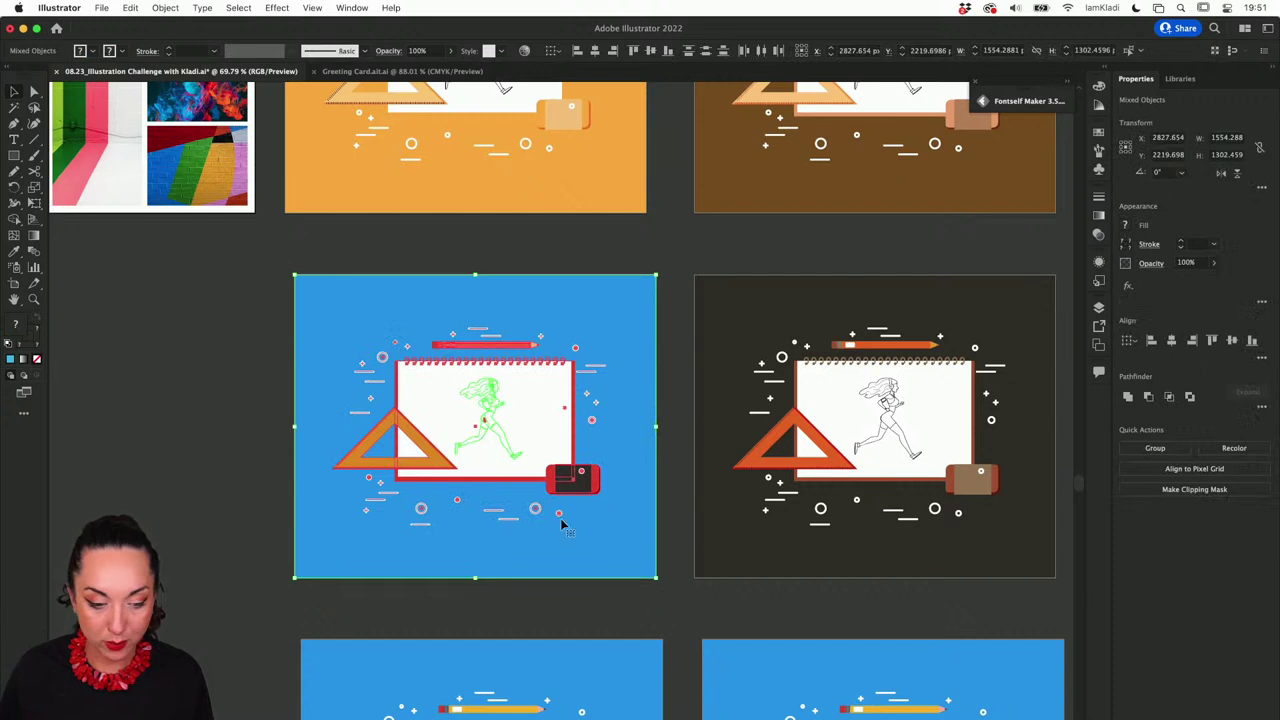
left_click(166, 8)
mouse_move(167, 318)
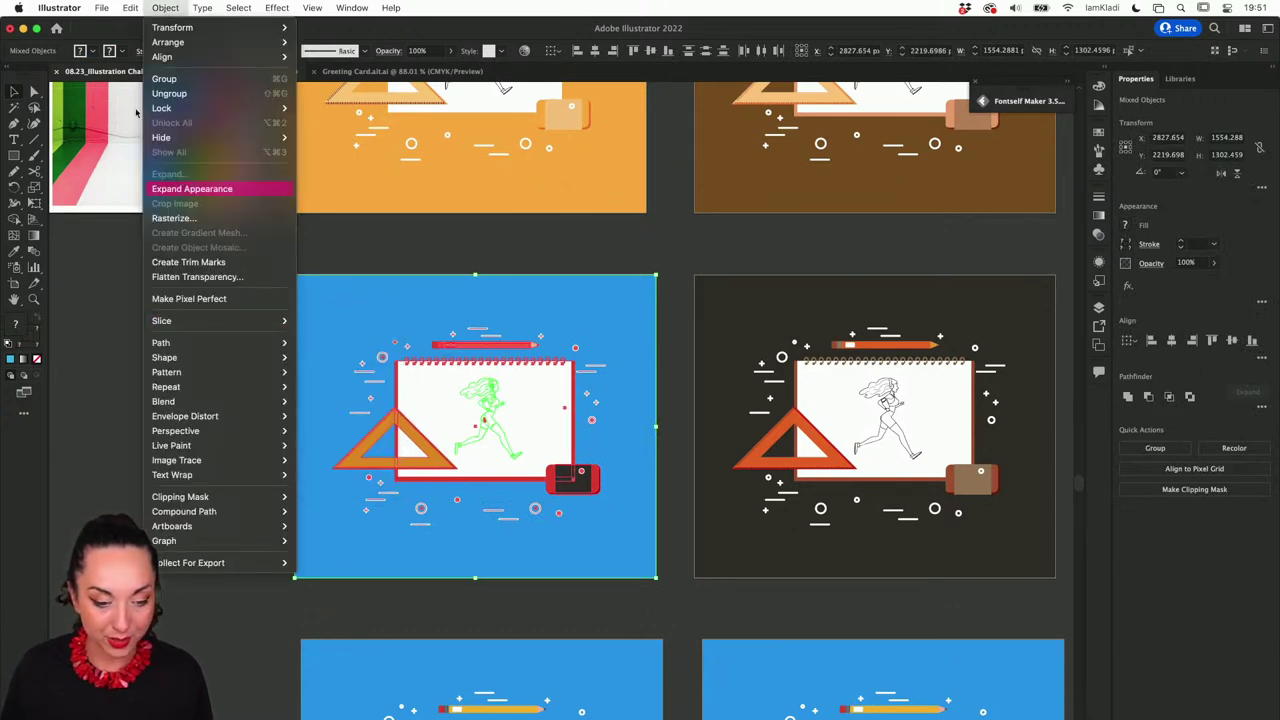
mouse_move(130, 8)
mouse_move(148, 270)
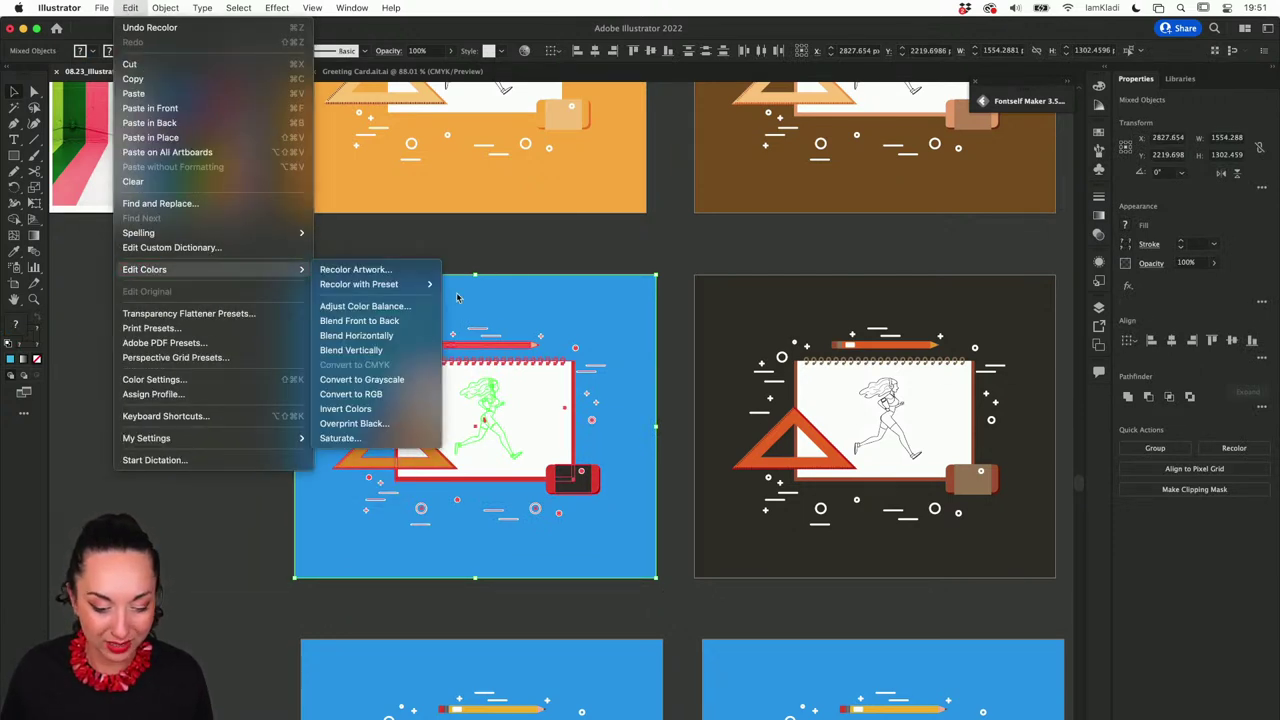
left_click(413, 271)
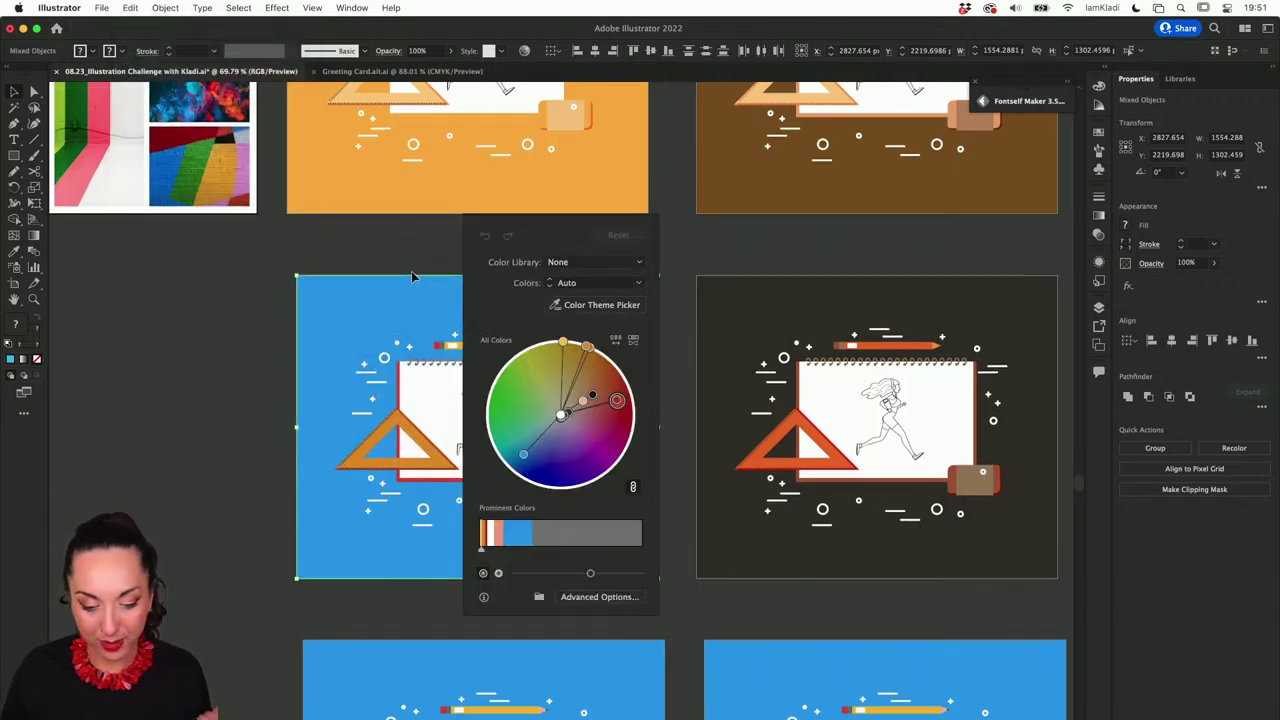
Step: Turn on Color Theme Picker and sample the green and pink mood-board photo
scroll(411, 271, "left", 5)
left_click(558, 305)
scroll(255, 240, "up", 5)
scroll(255, 240, "left", 3)
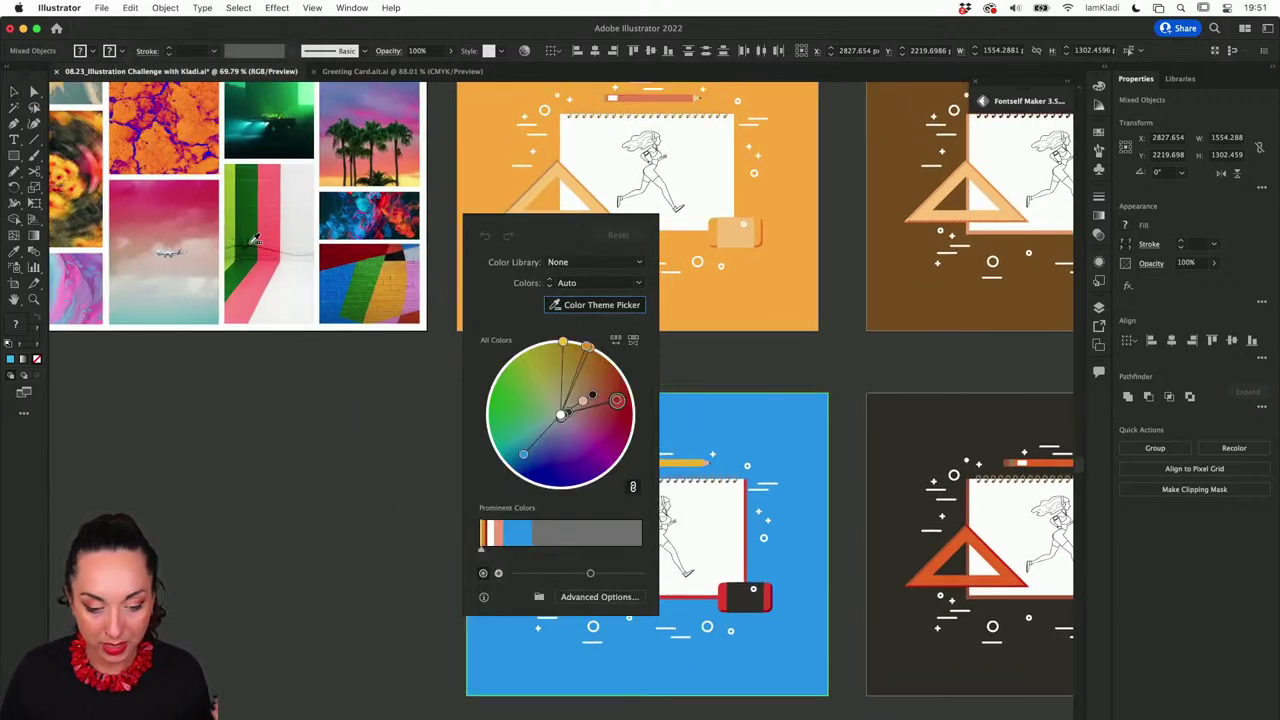
left_click(268, 245)
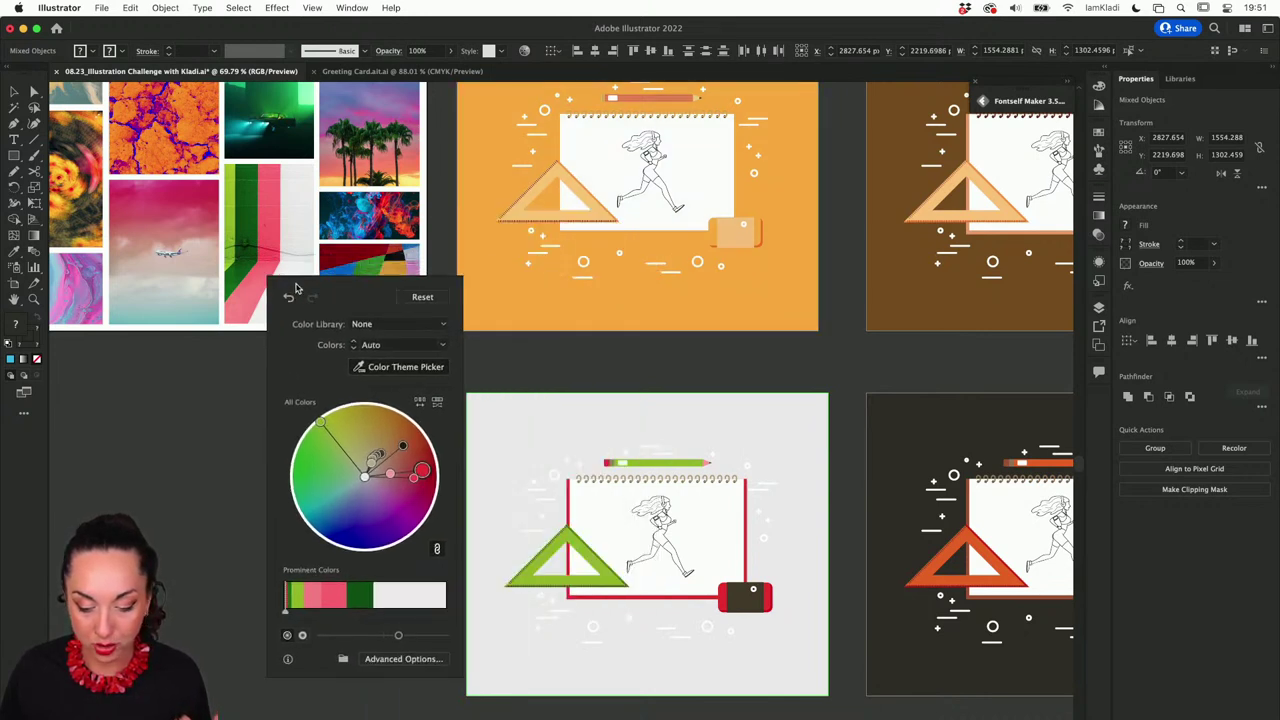
Step: Randomly change the colour order until the background is tan, then accept the recolour
left_click(415, 401)
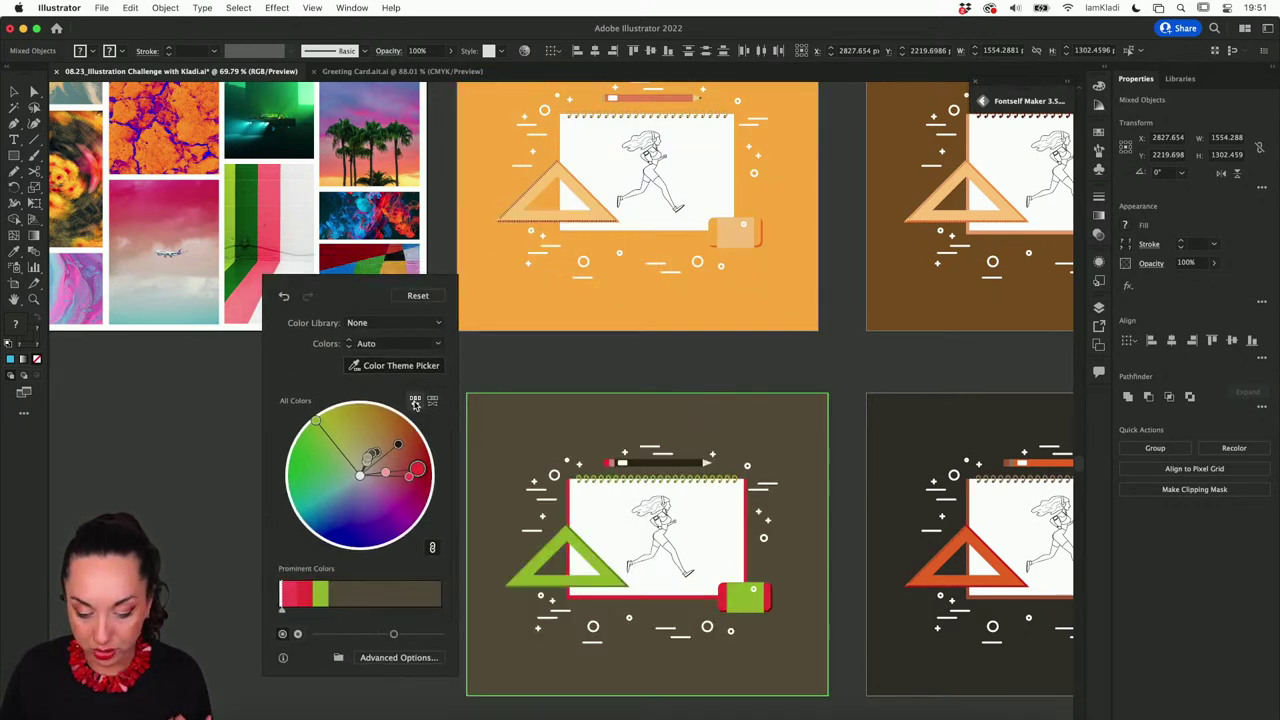
left_click(415, 401)
left_click(415, 401)
left_click(415, 401)
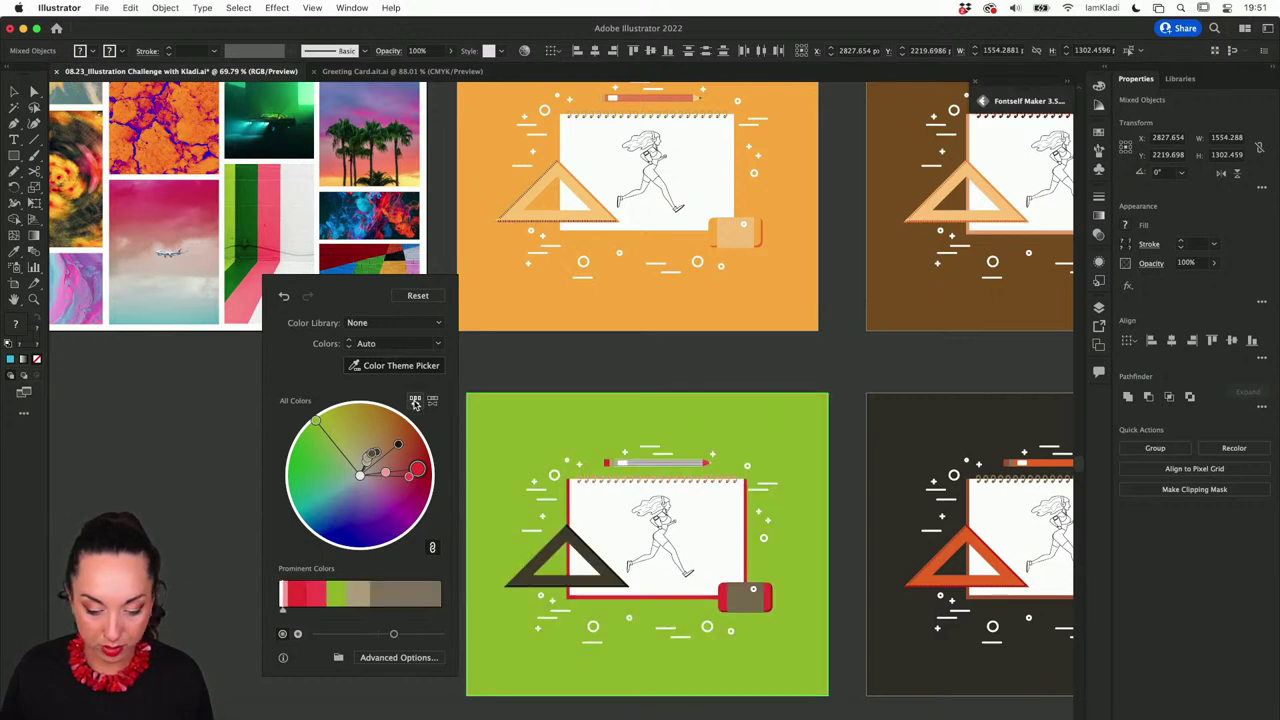
left_click(415, 401)
left_click(415, 401)
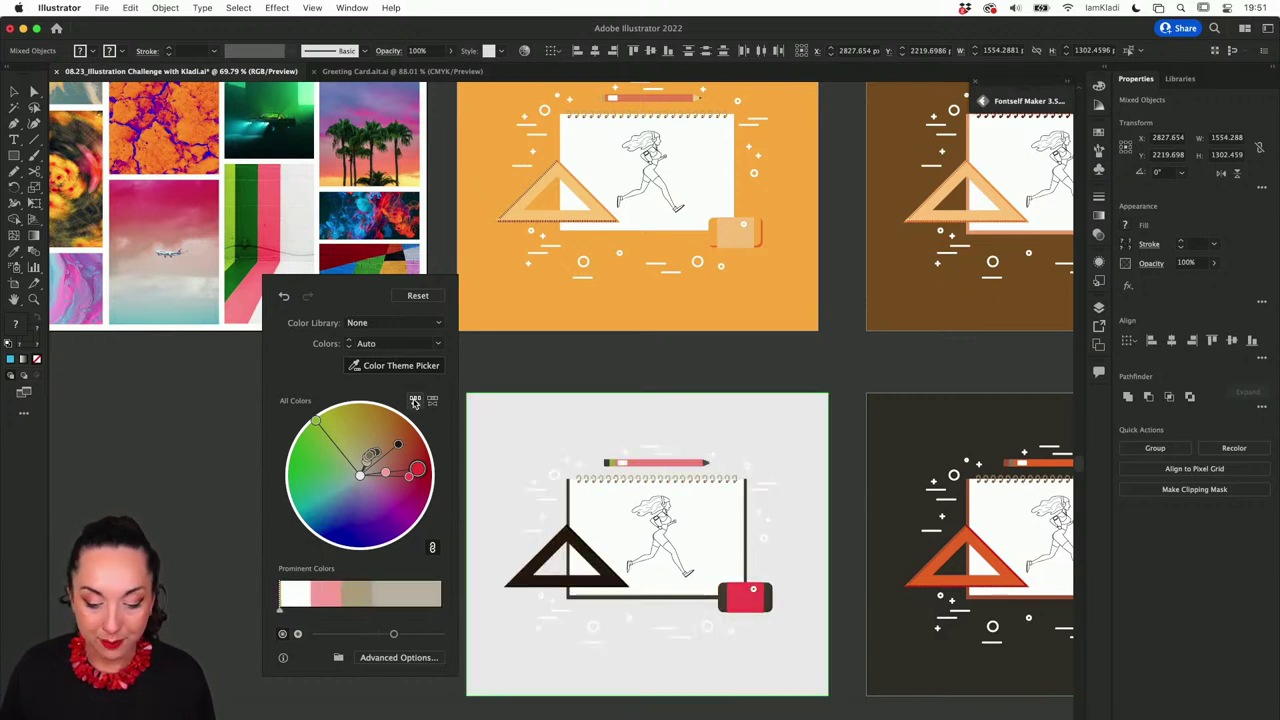
left_click(415, 401)
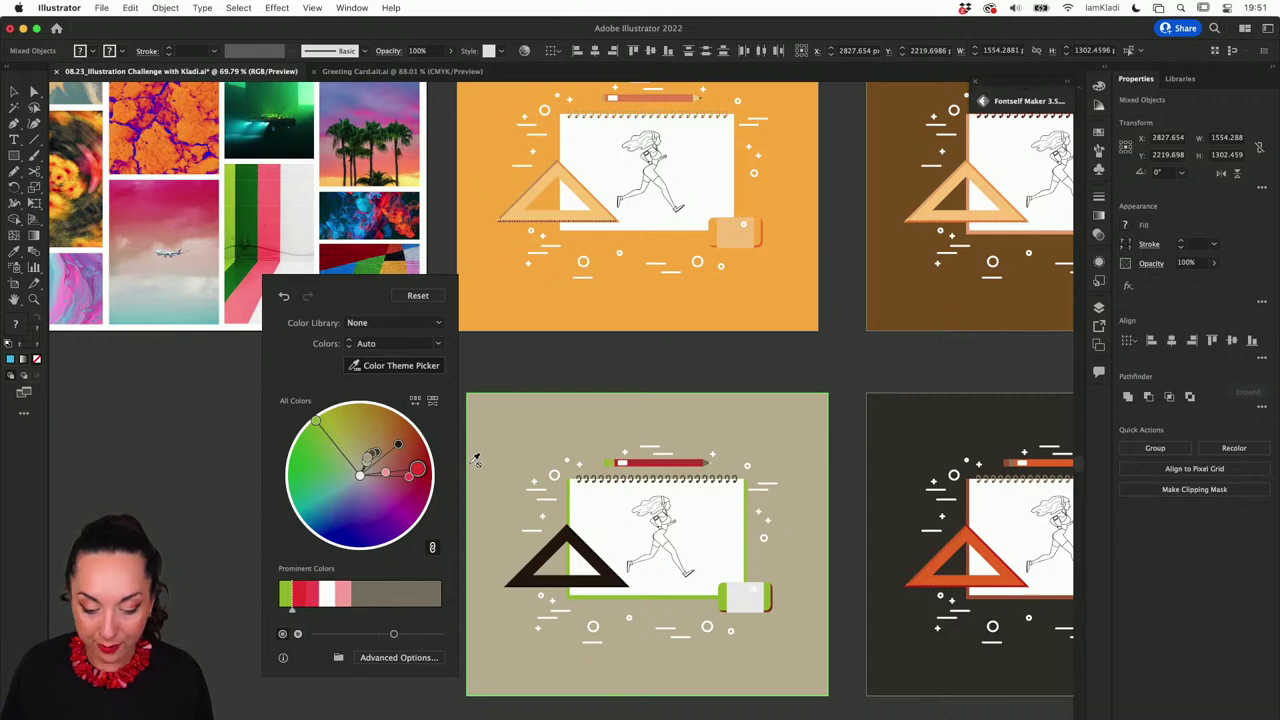
left_click(737, 363)
scroll(737, 365, "down", 2)
scroll(737, 365, "up", 3)
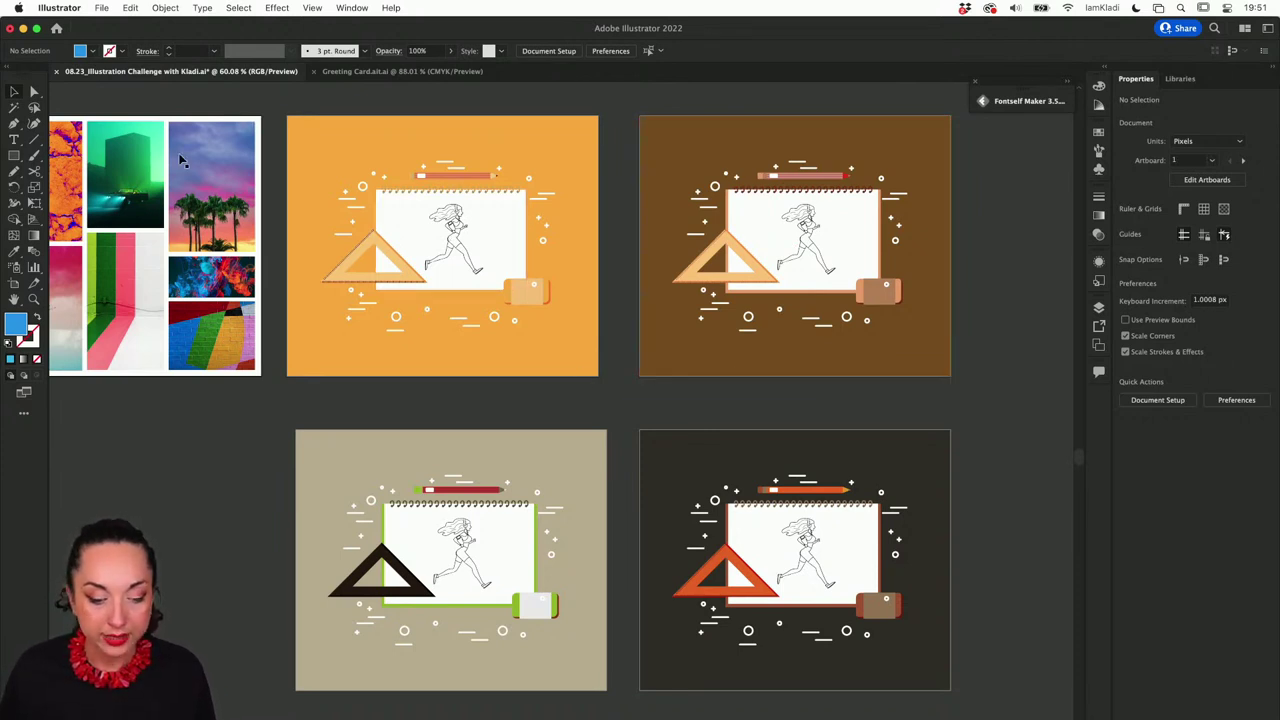
Step: In artboard edit mode, set the first recolored artboard's width to 1400 px
left_click(14, 284)
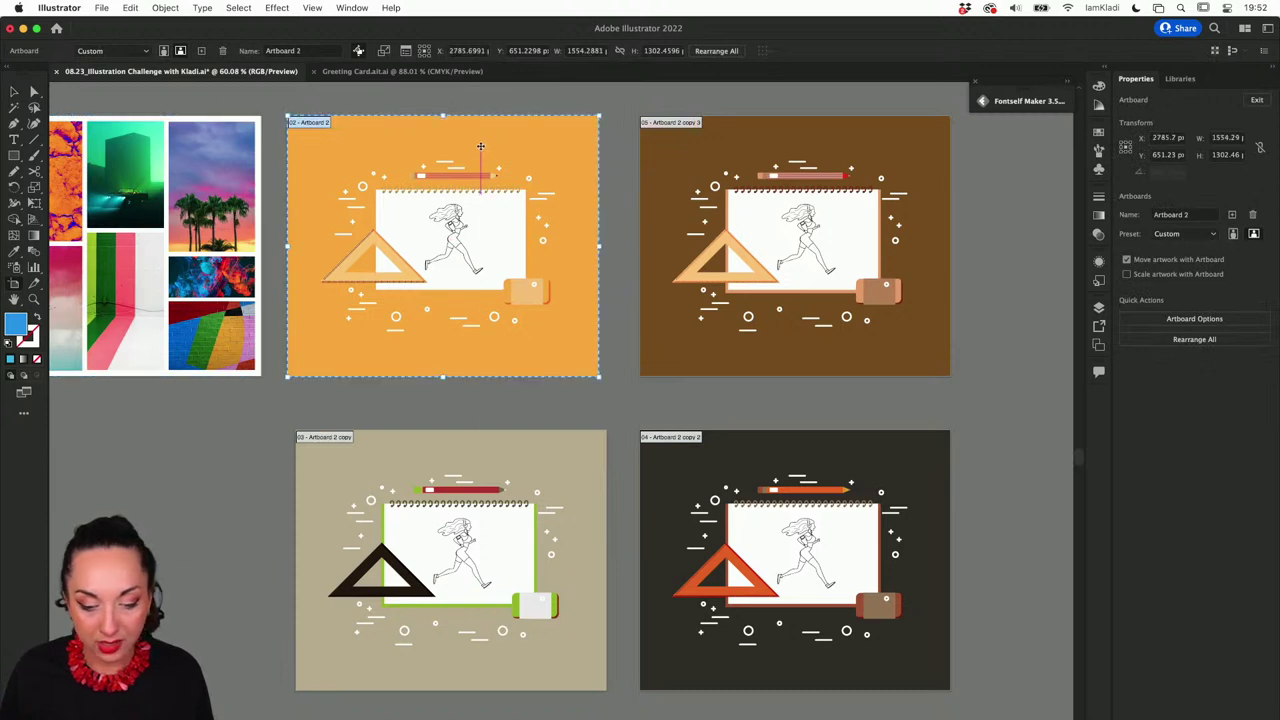
left_click(1217, 139)
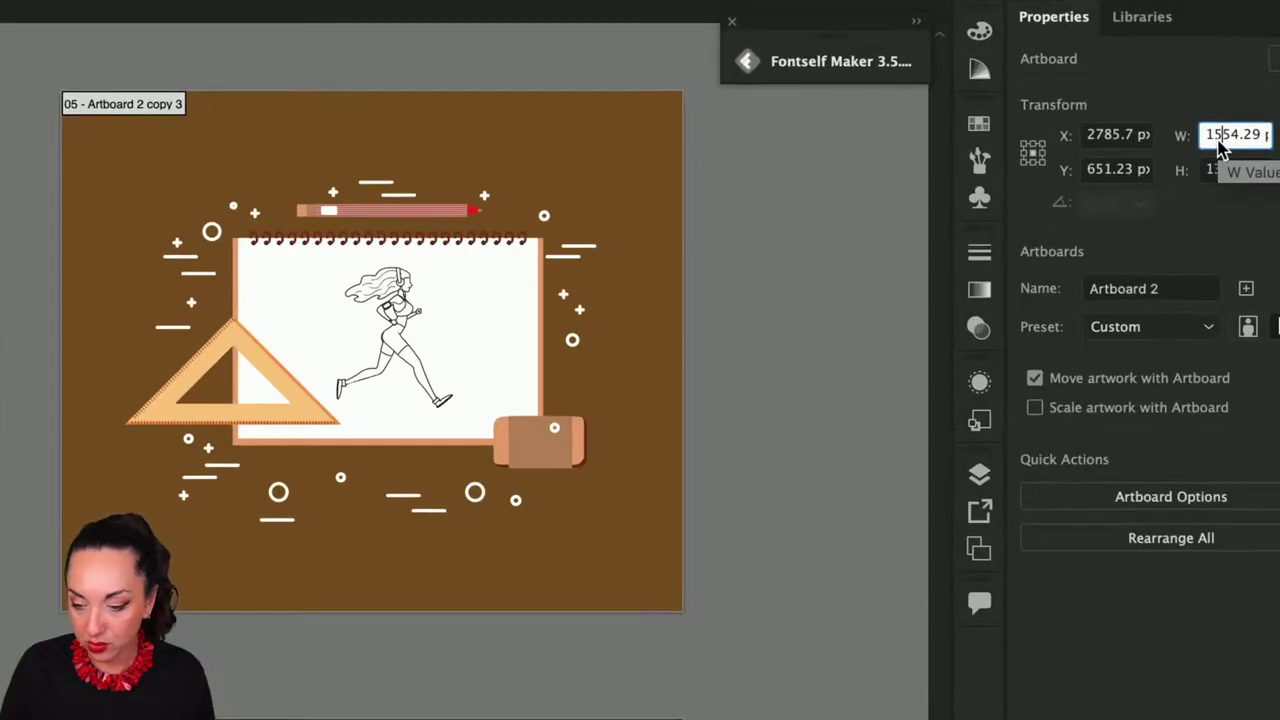
left_click(1160, 135)
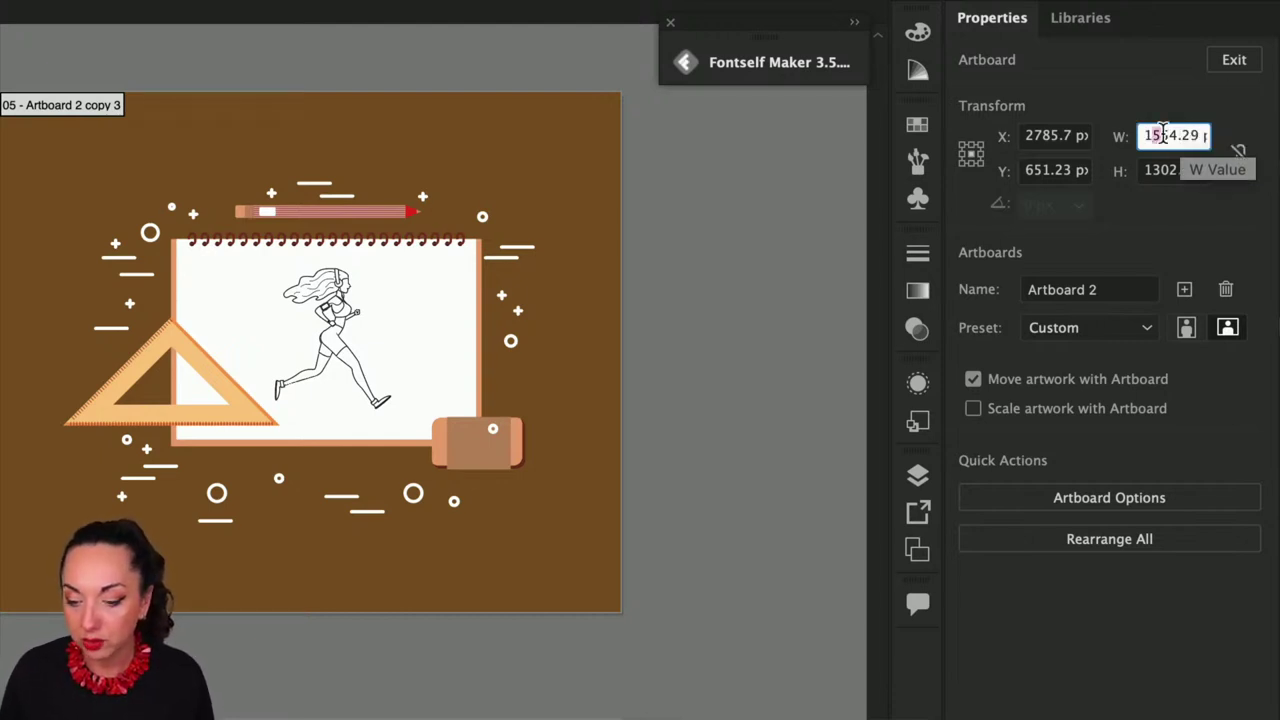
left_click_drag(1163, 135, 1200, 137)
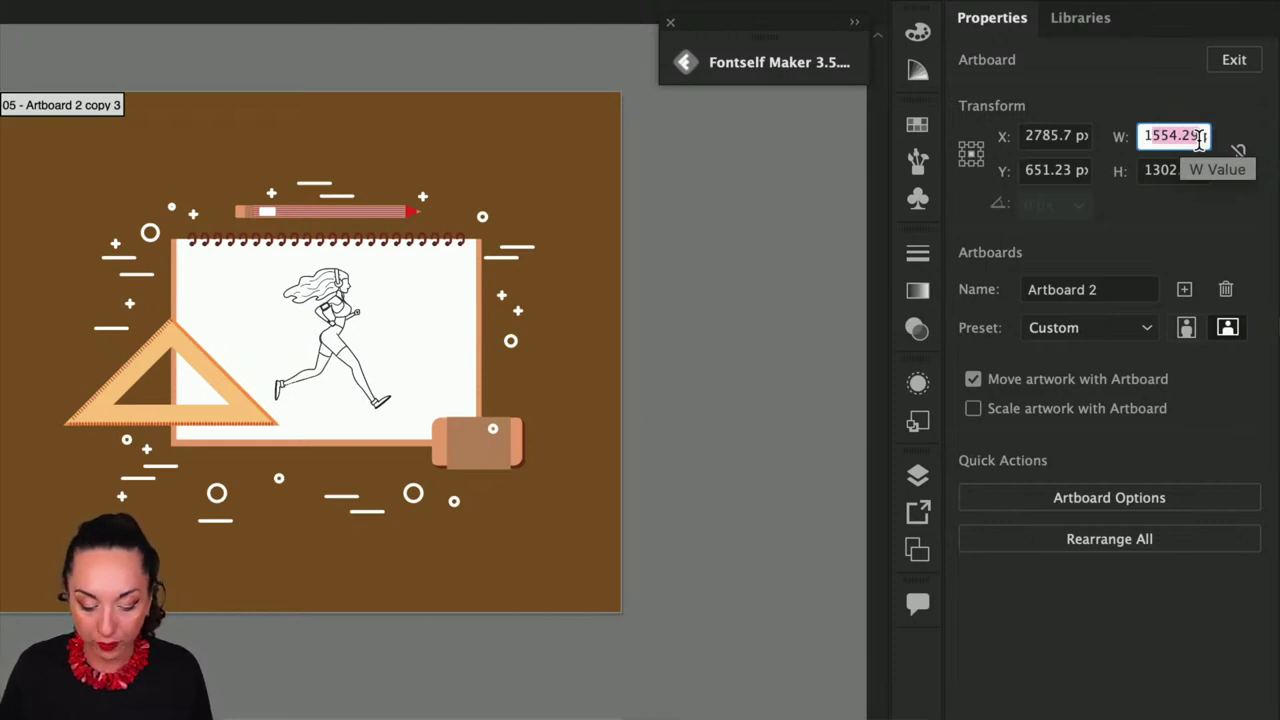
type("1400")
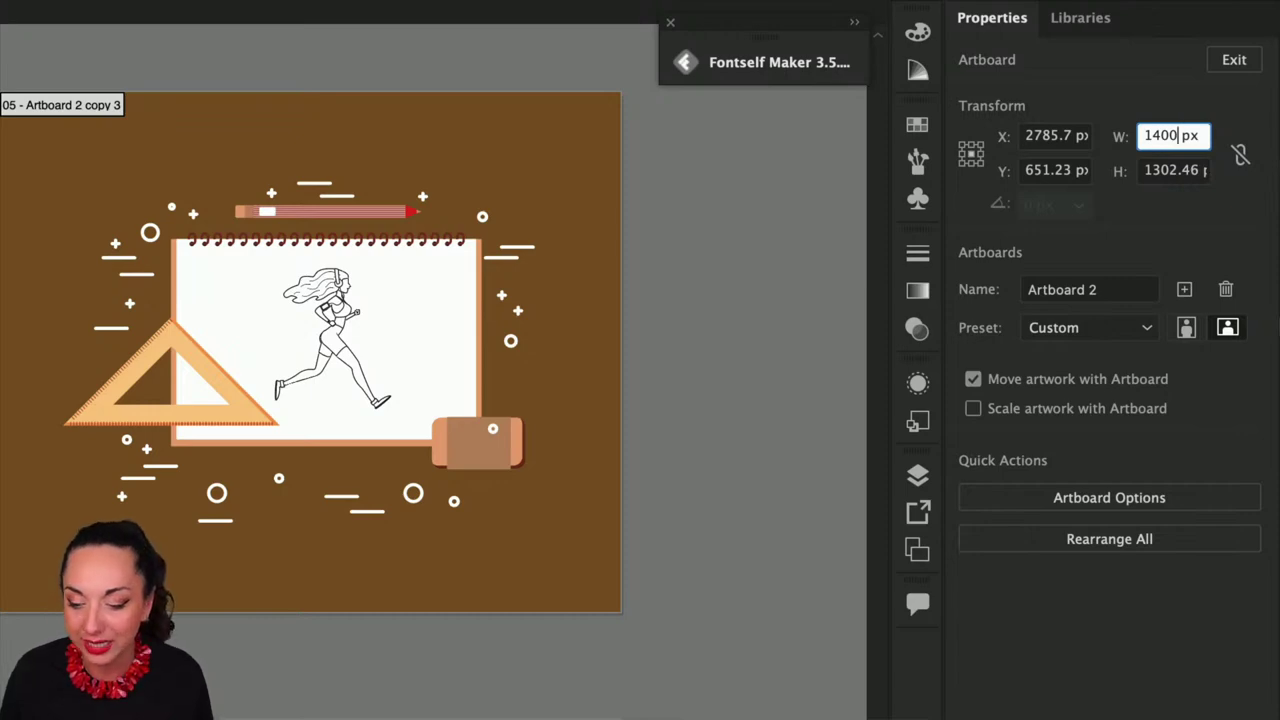
left_click(1230, 113)
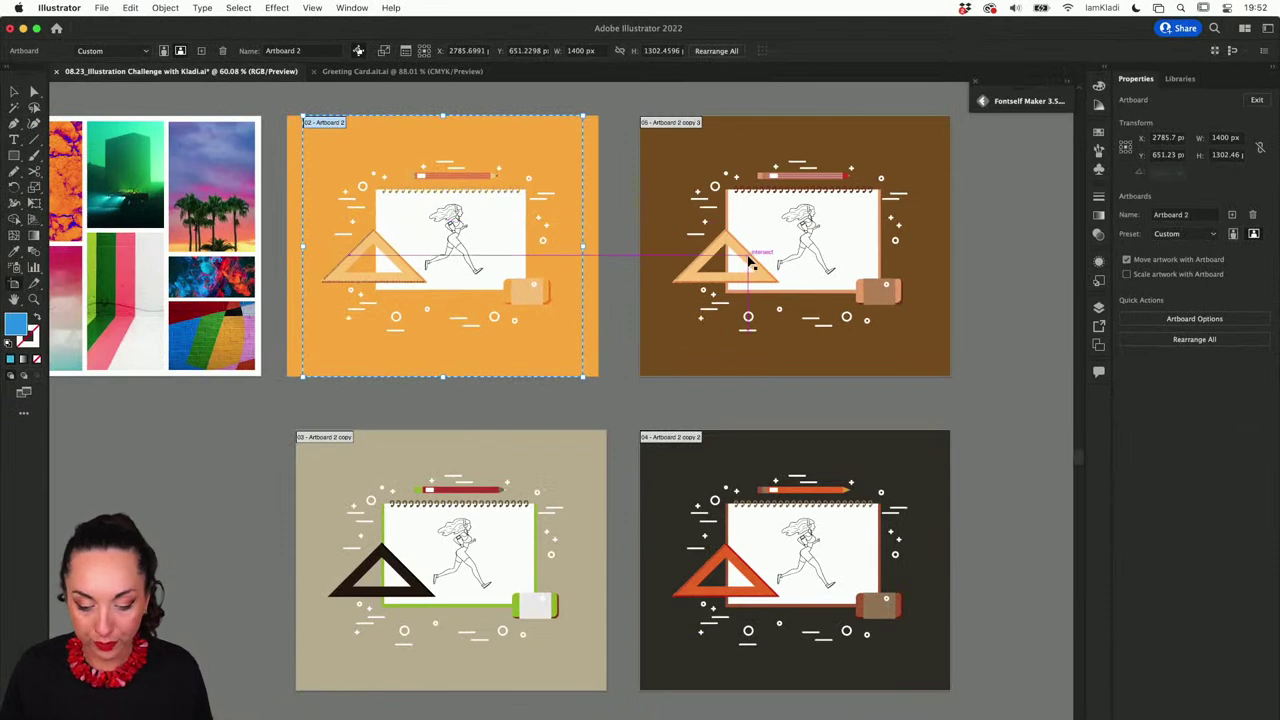
Step: Resize the brown, dark and beige artboards to 1400 px wide, then open Export for Screens
left_click(750, 262)
left_click(700, 512, "shift")
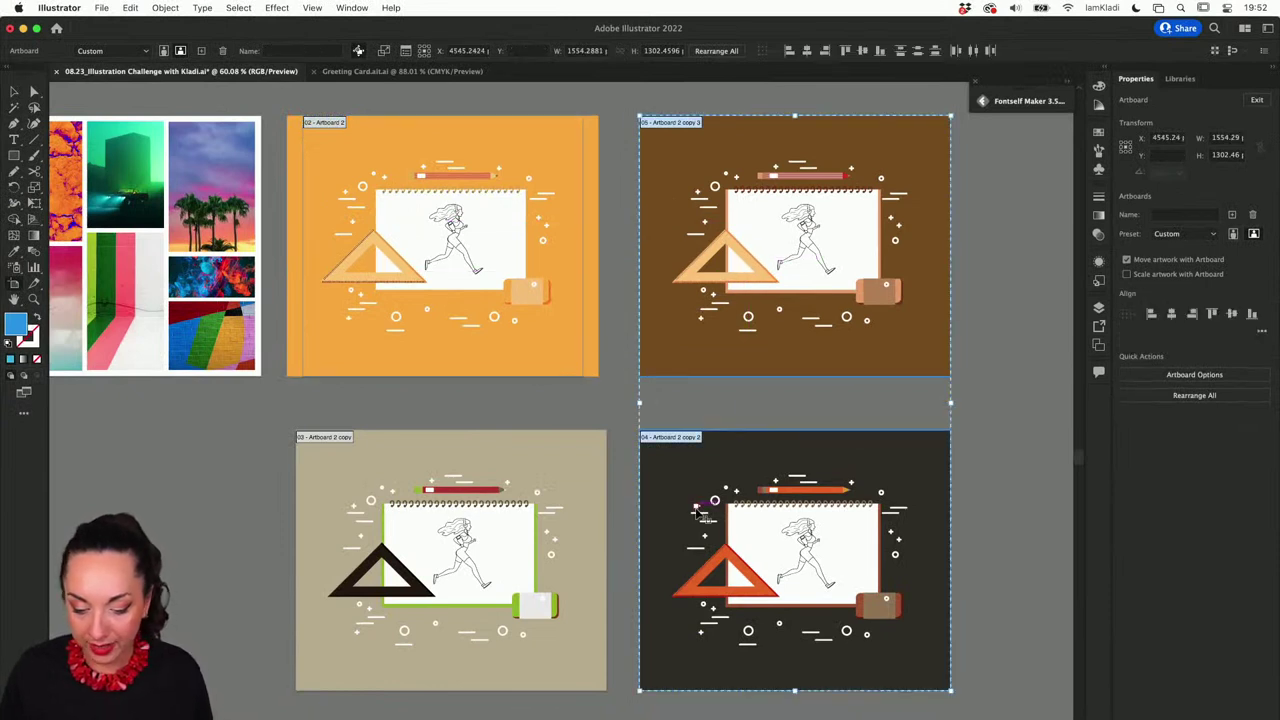
left_click(578, 517, "shift")
left_click(1226, 139)
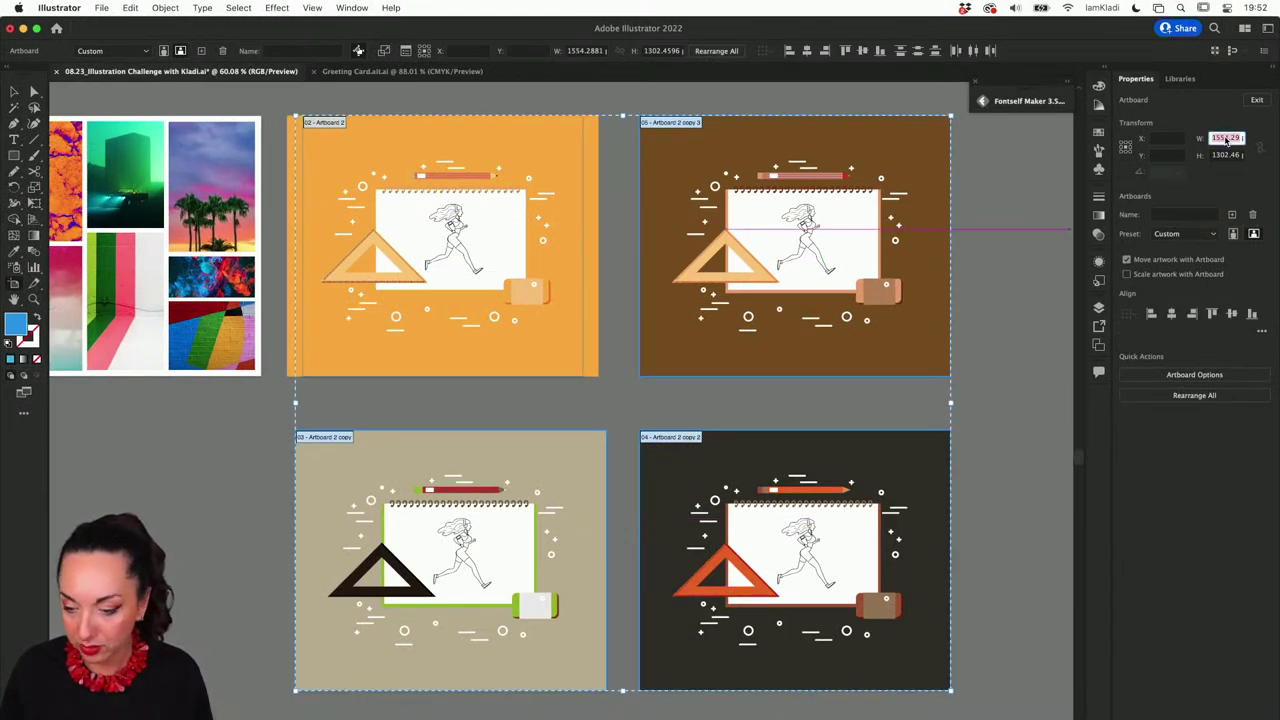
type("1400")
key("Tab")
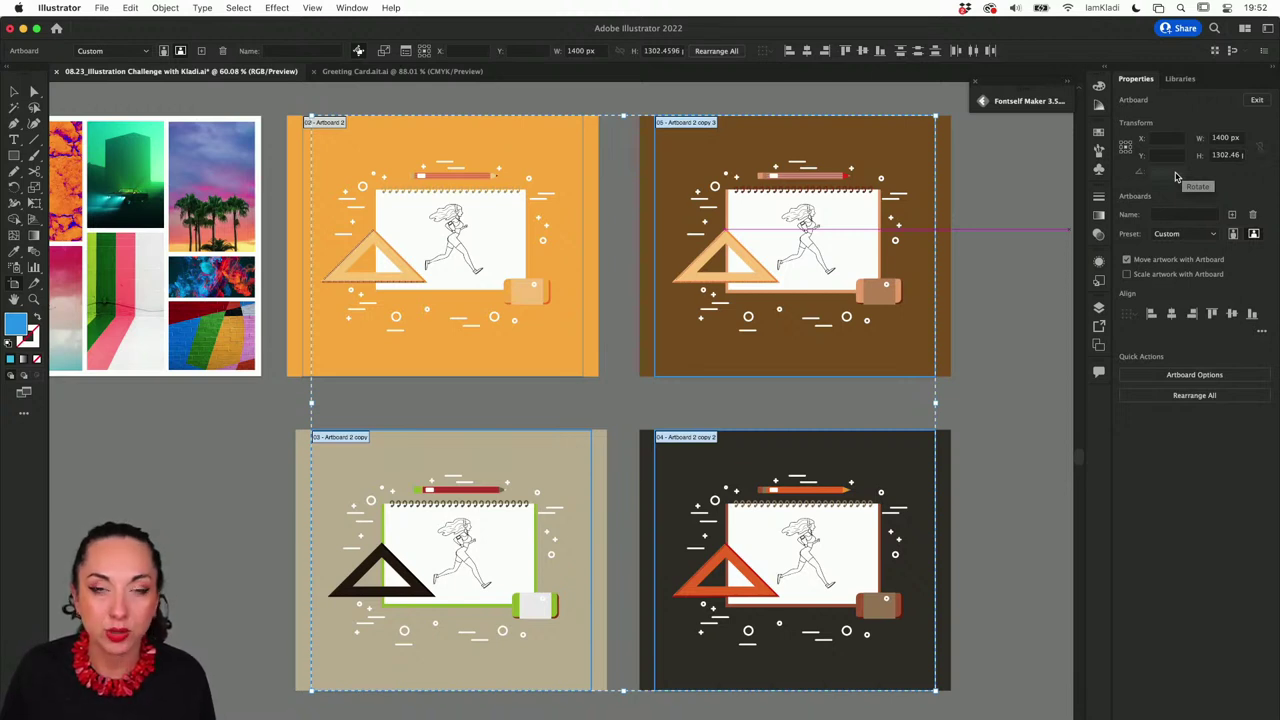
key("Escape")
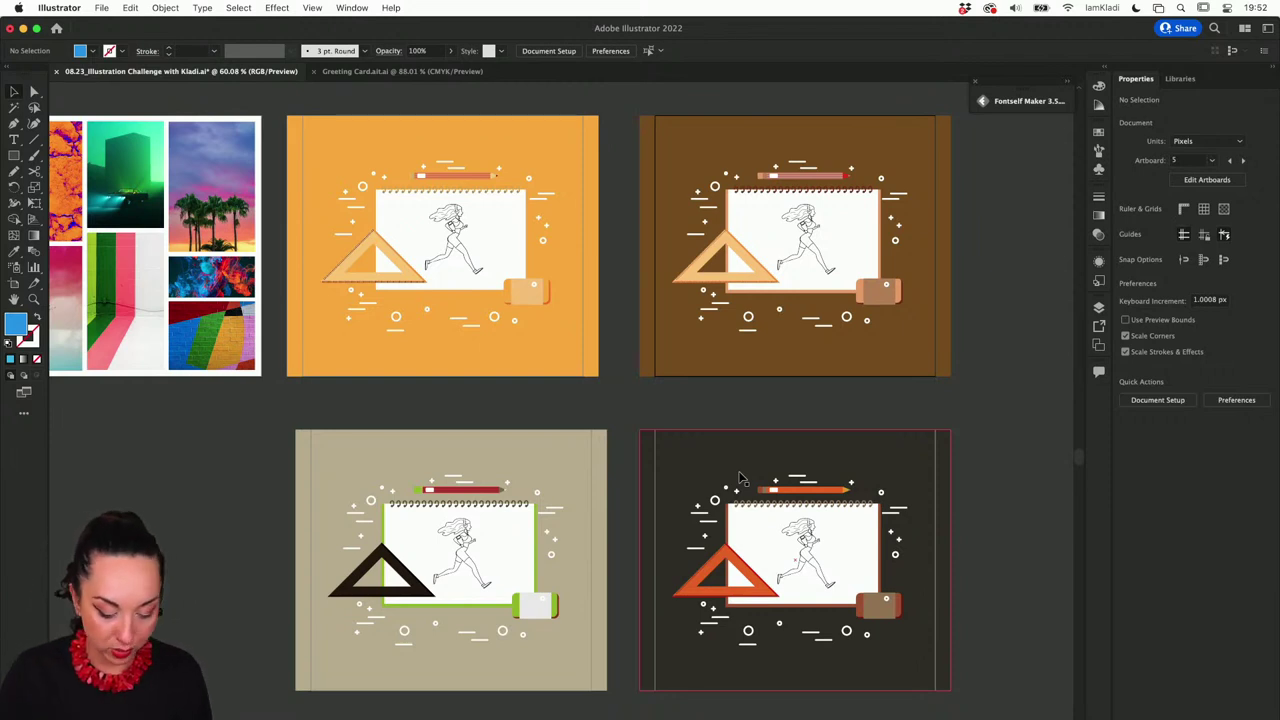
key("super+alt+e")
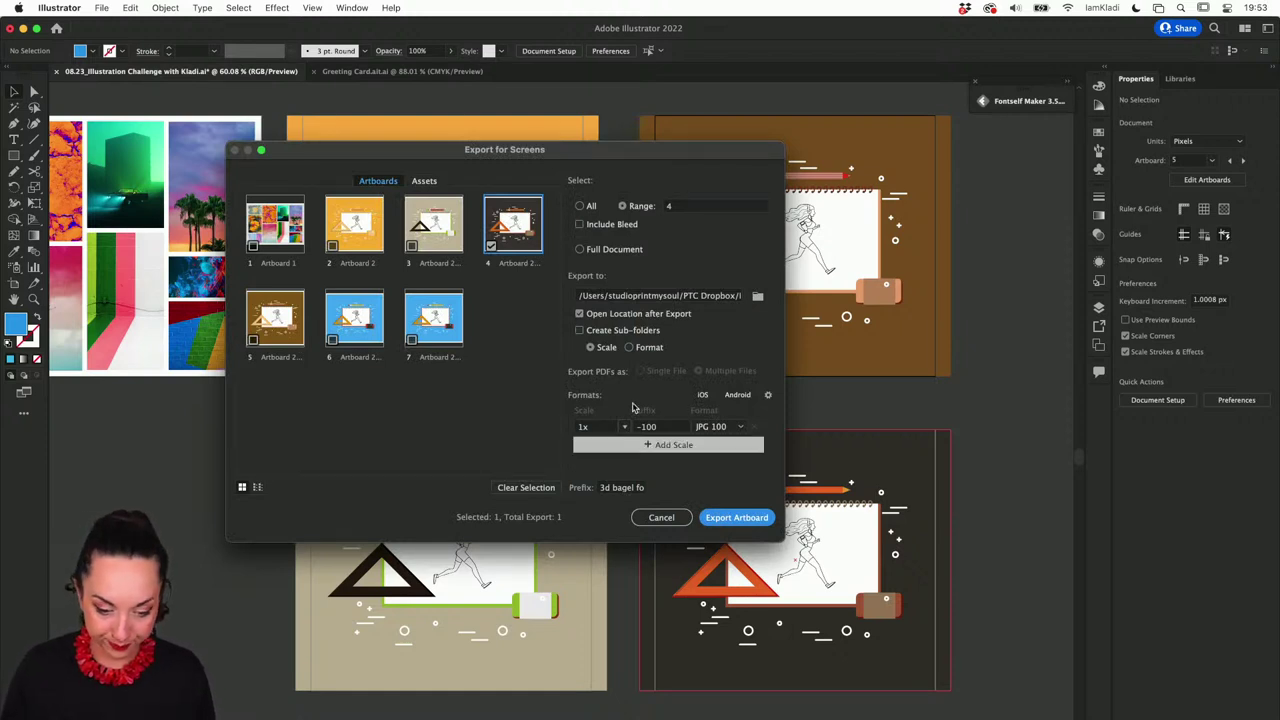
Step: Add Artboards 2, 3, 5 and 6 to the export selection
left_click(361, 246)
left_click(451, 251)
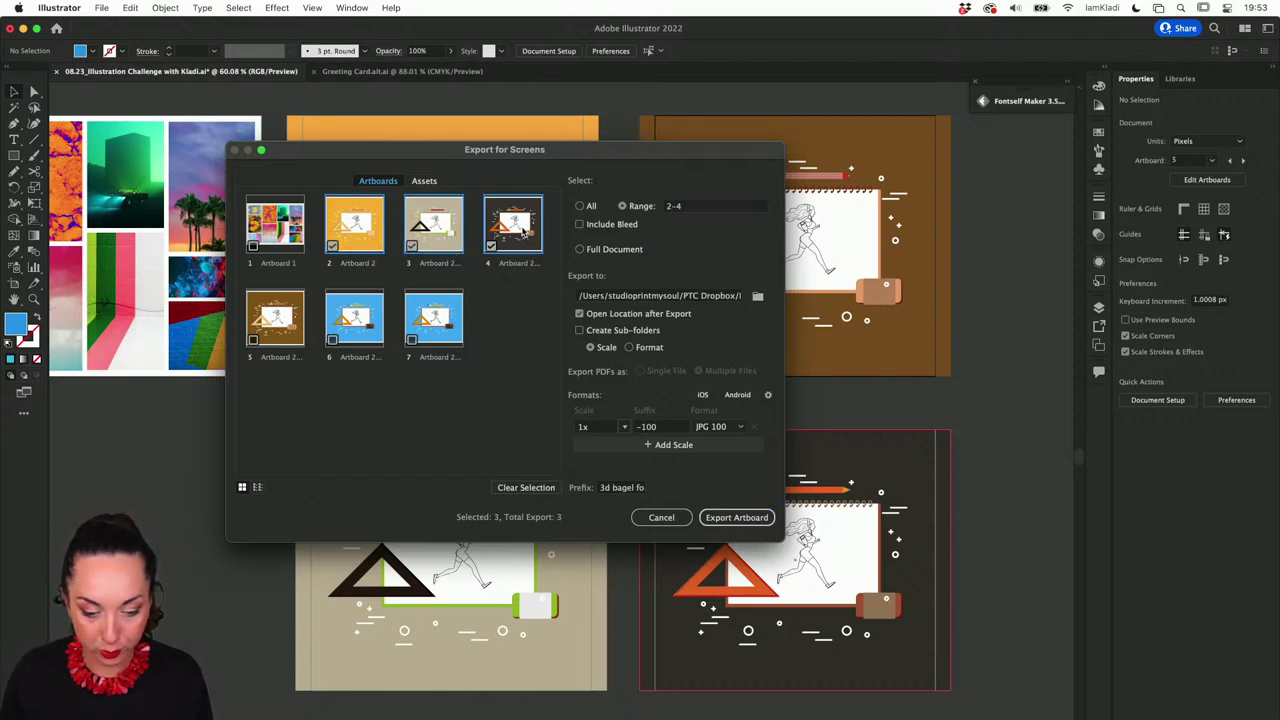
left_click(266, 334)
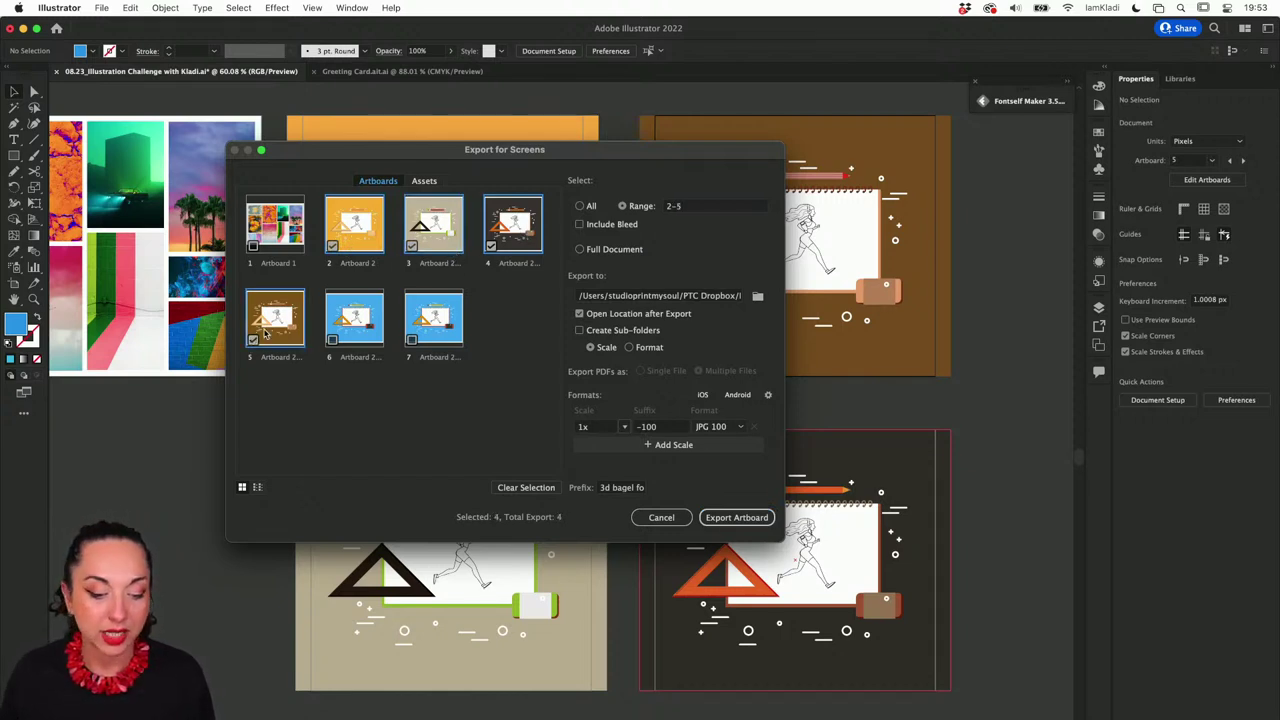
left_click(341, 312)
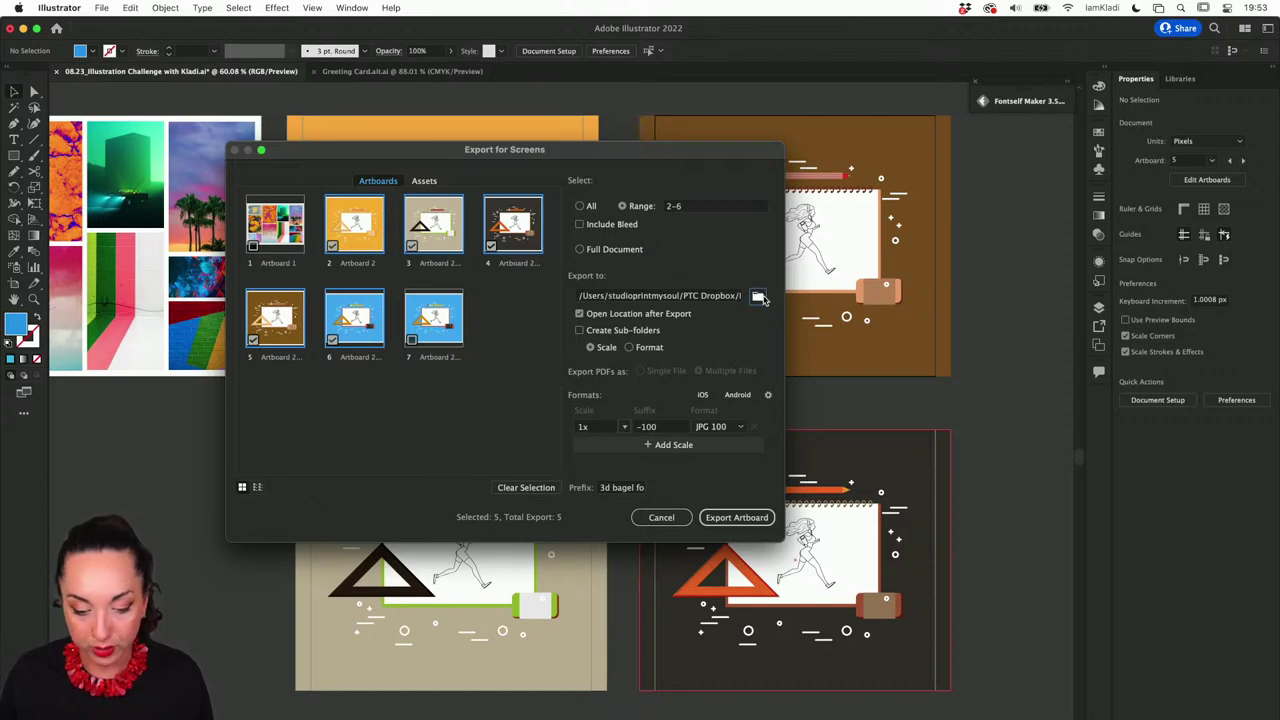
Step: Set the export destination to a new 'Recolor' folder on the Desktop
left_click(757, 297)
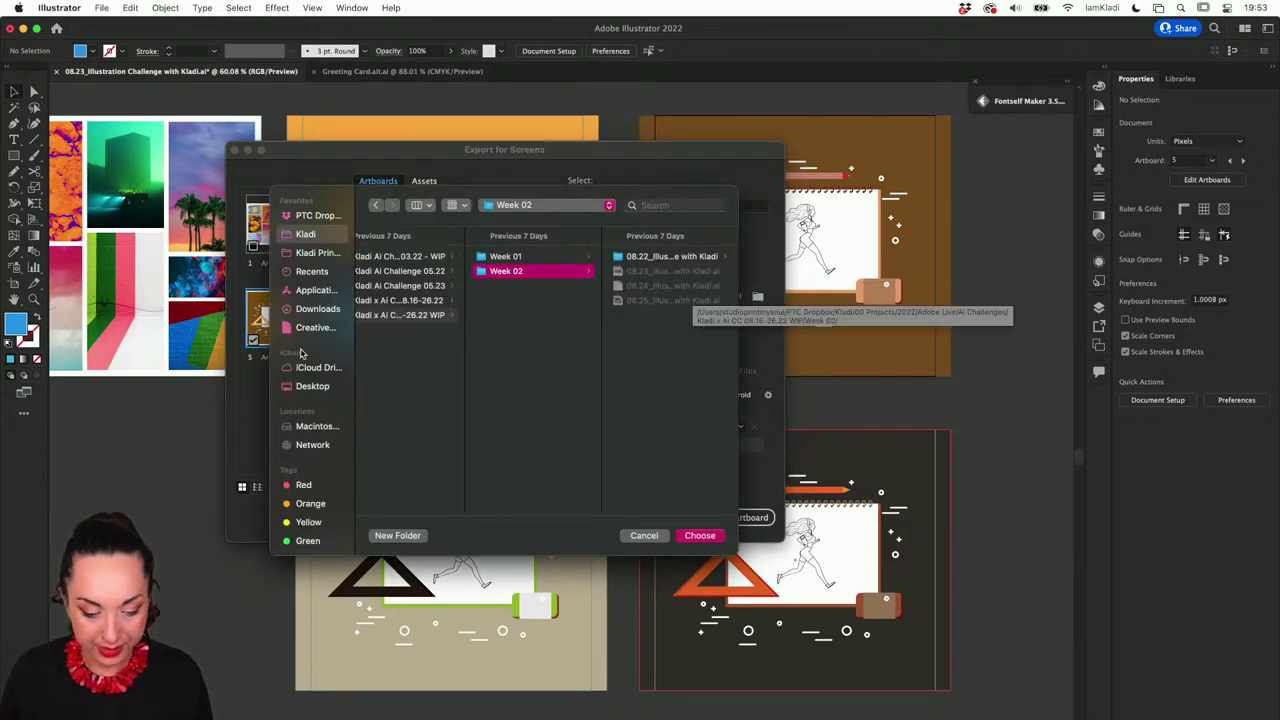
left_click(309, 389)
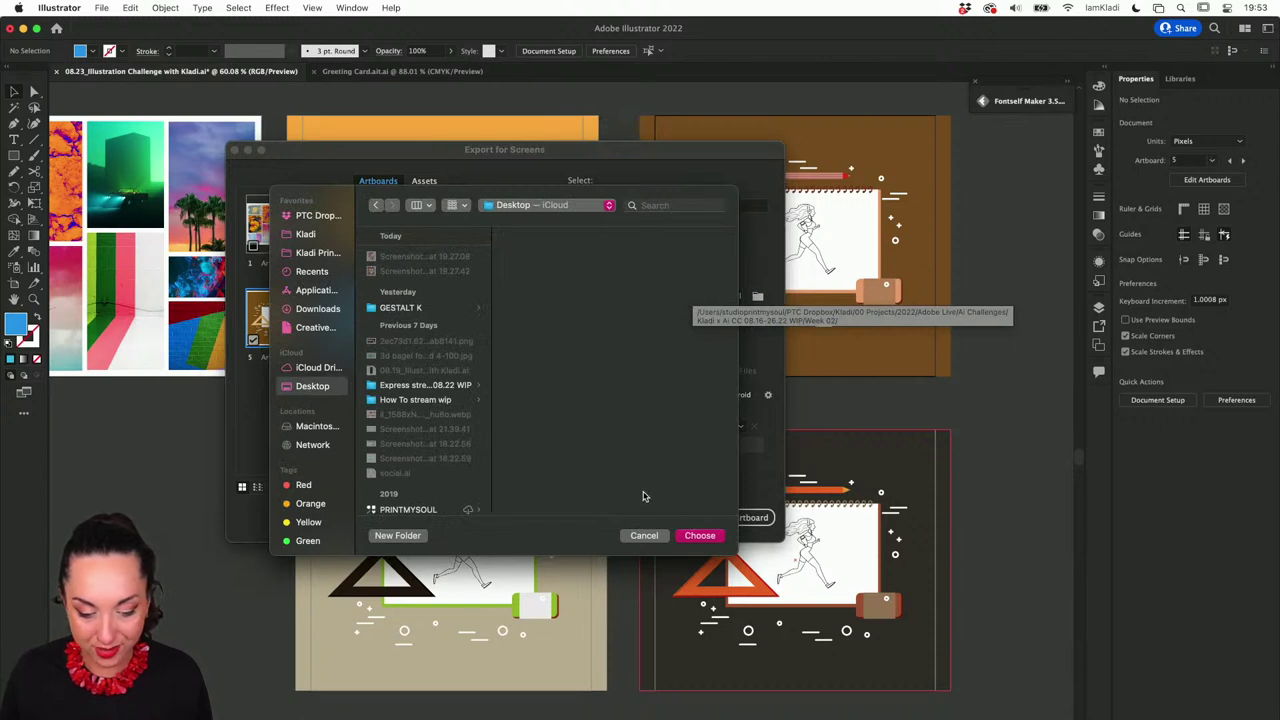
left_click(400, 535)
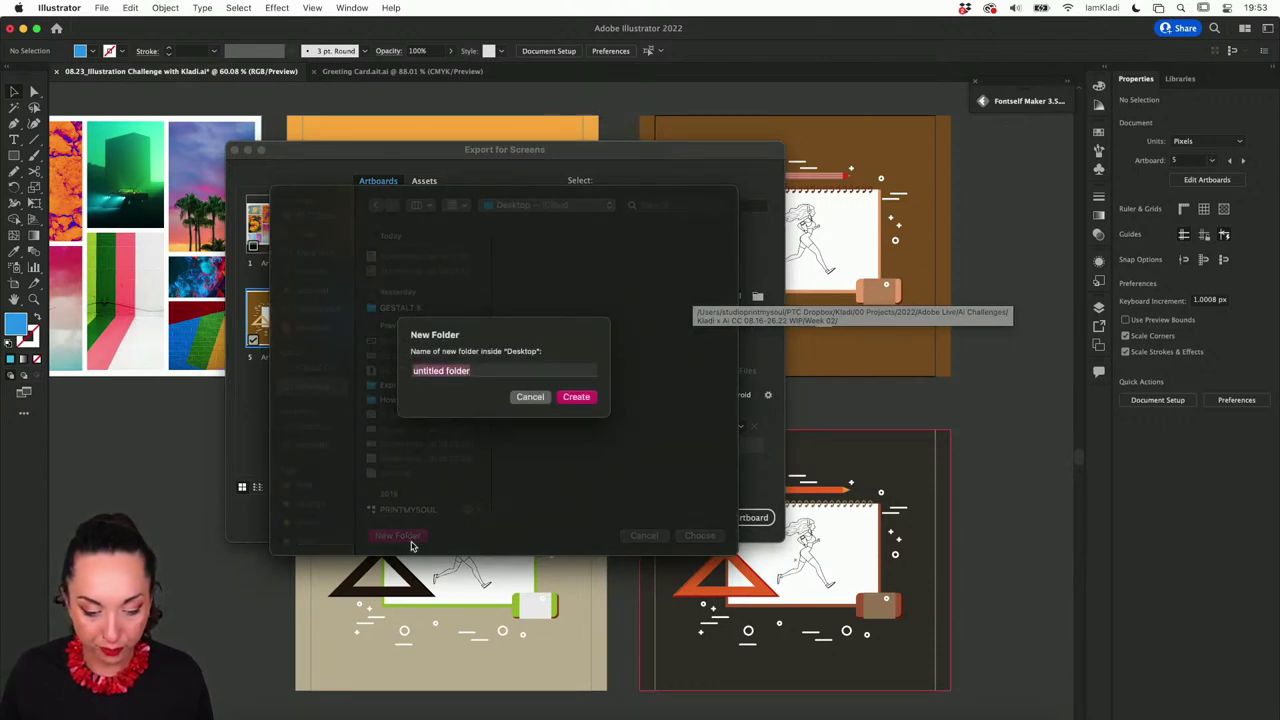
type("C")
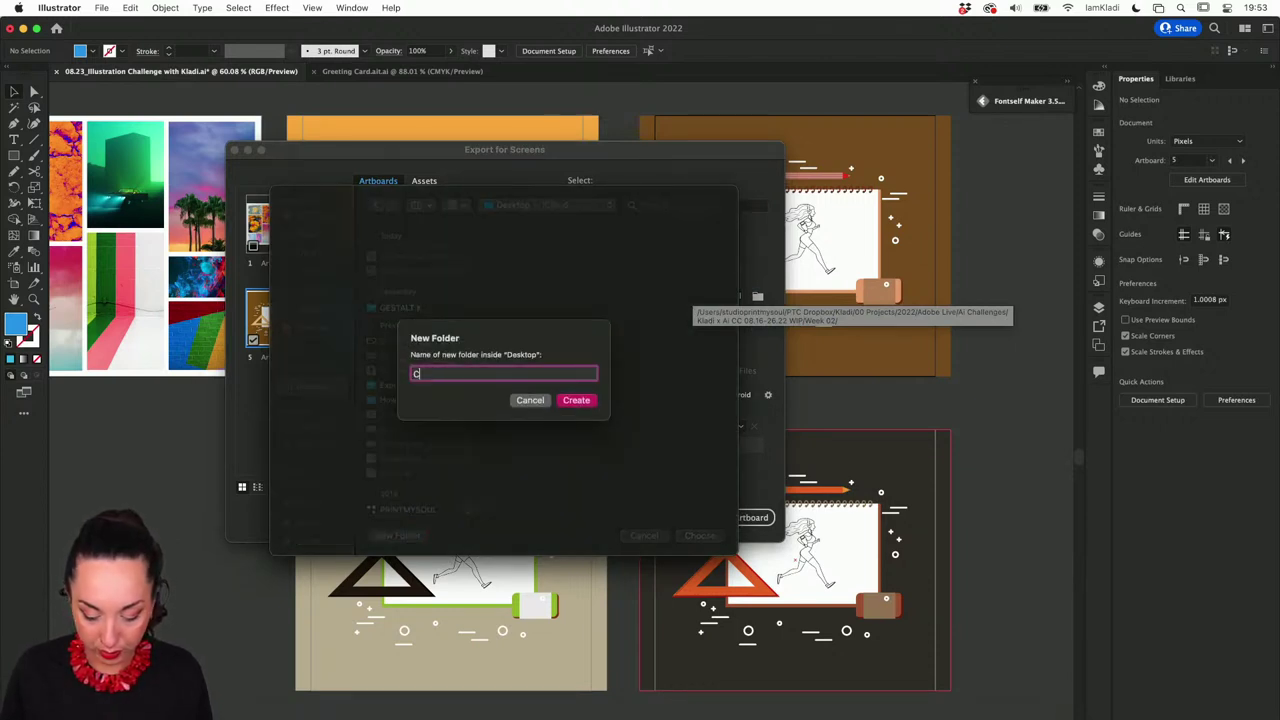
key("BackSpace")
type("Rec")
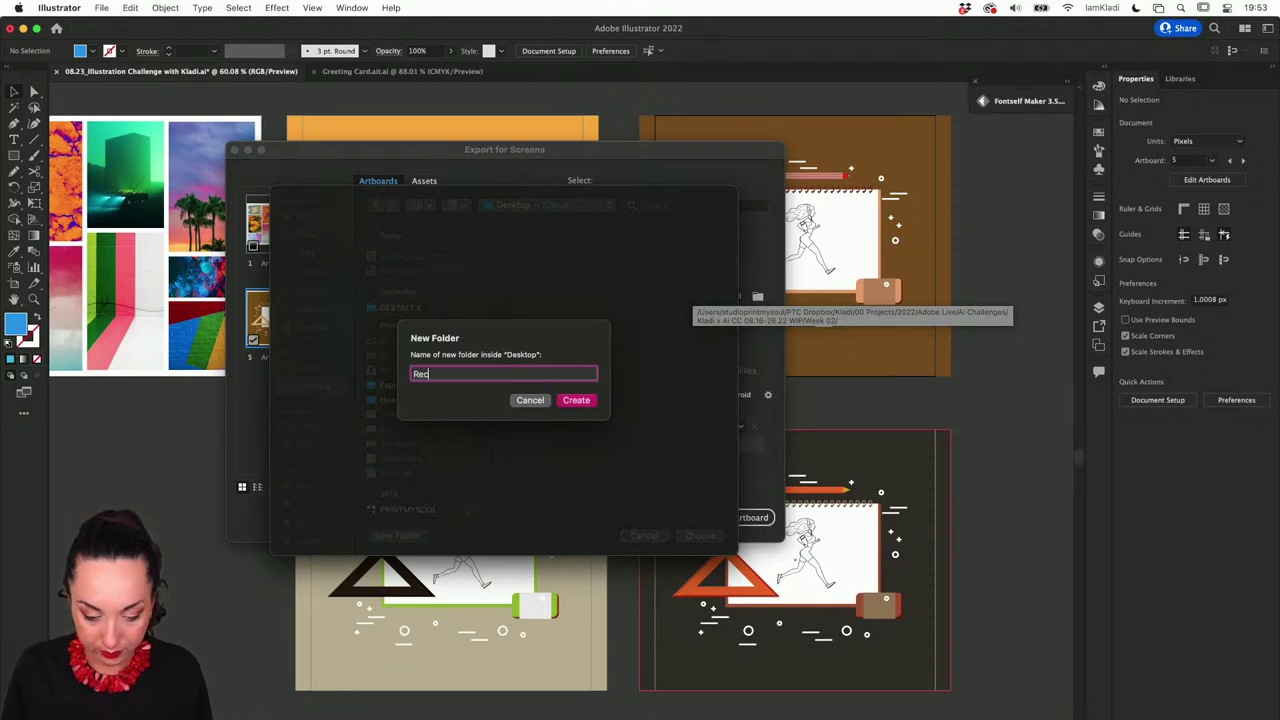
type("olor")
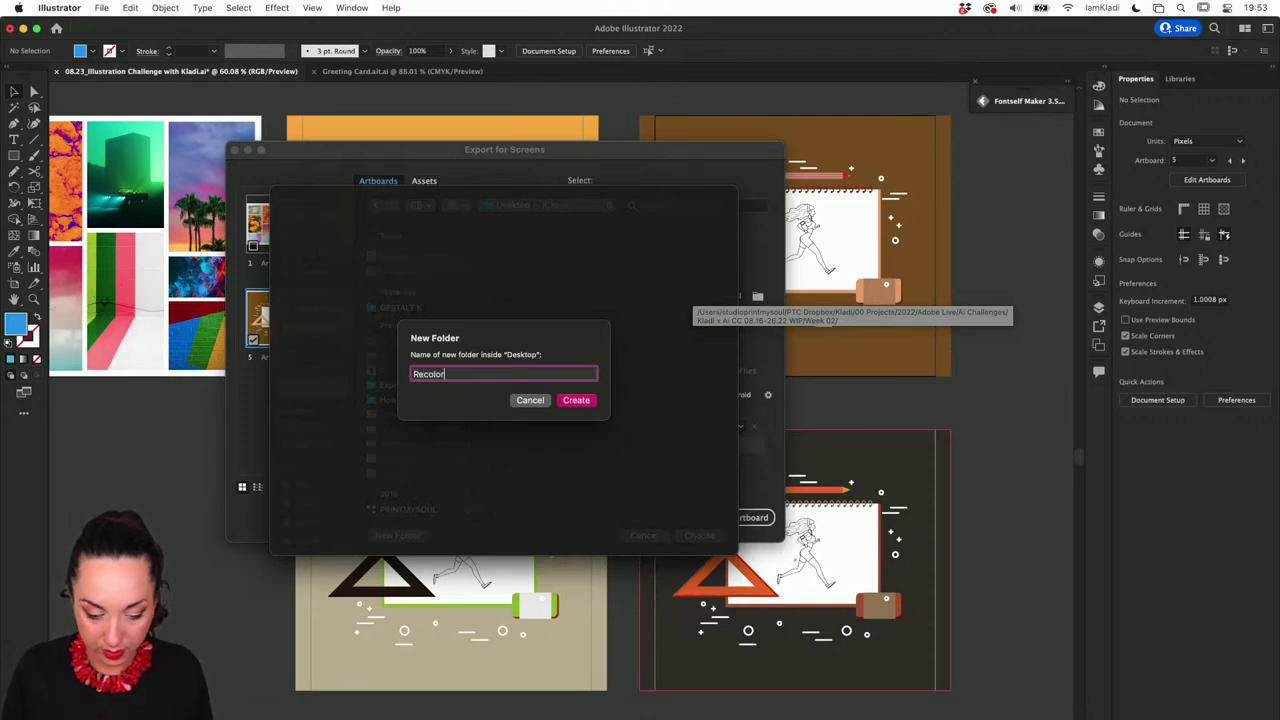
left_click(578, 400)
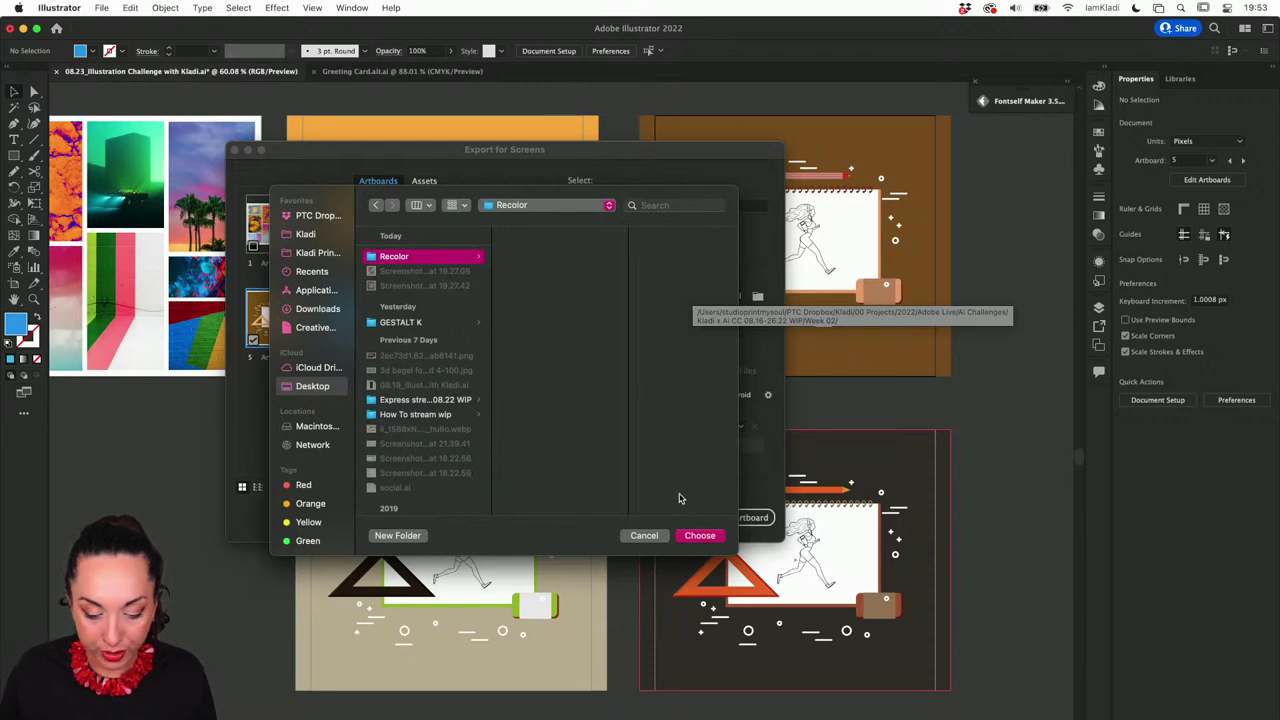
left_click(700, 535)
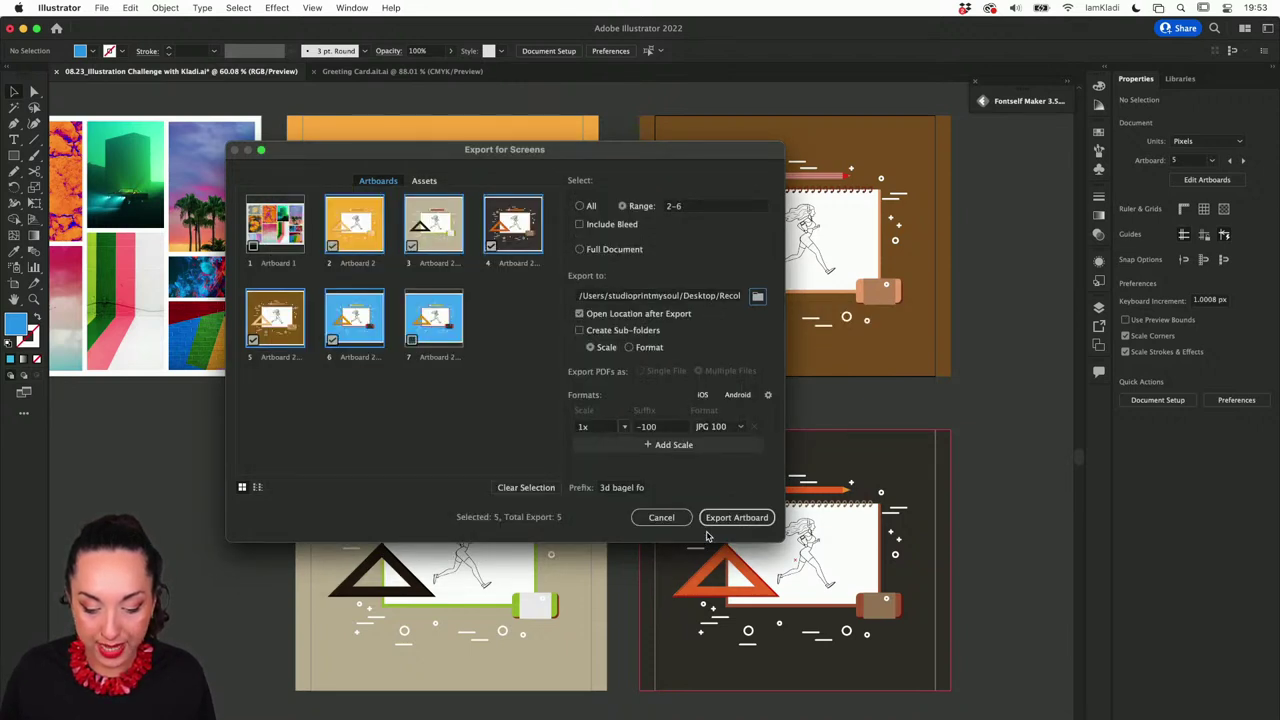
Step: Set the file name prefix to 'color n' and export the artboards as JPGs
left_click(612, 488)
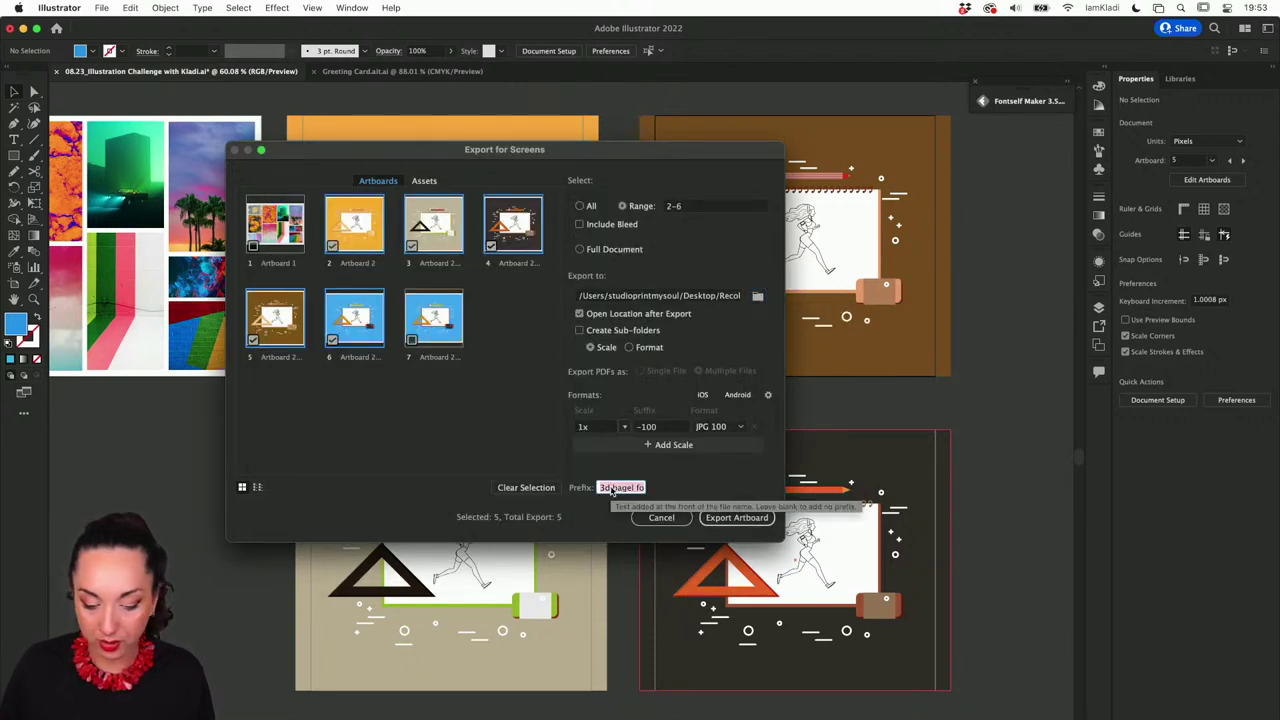
key("BackSpace")
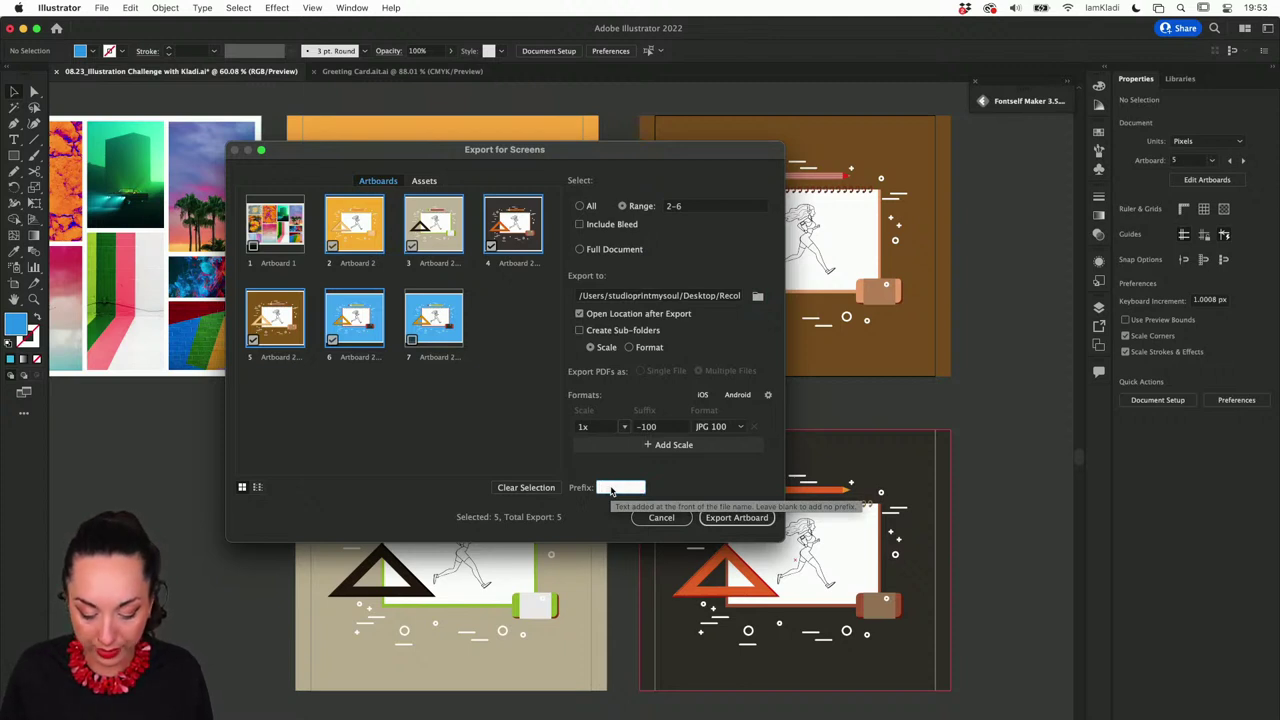
type("color n")
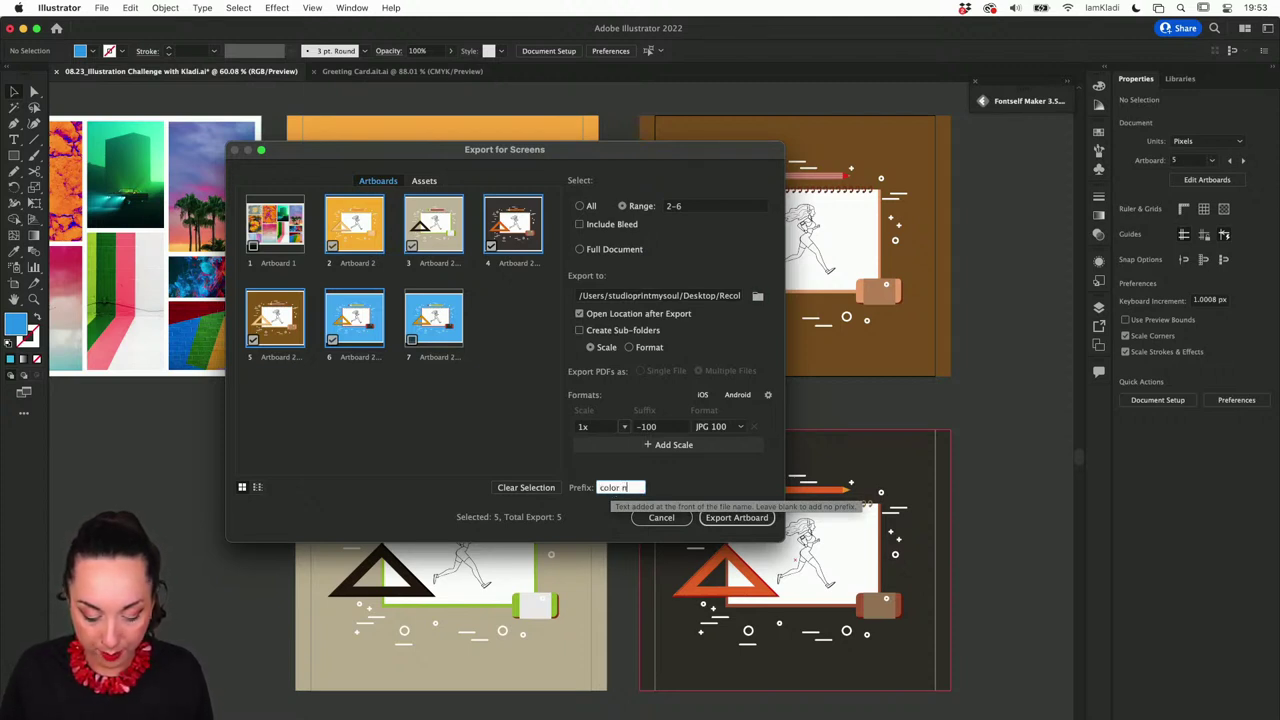
left_click(754, 521)
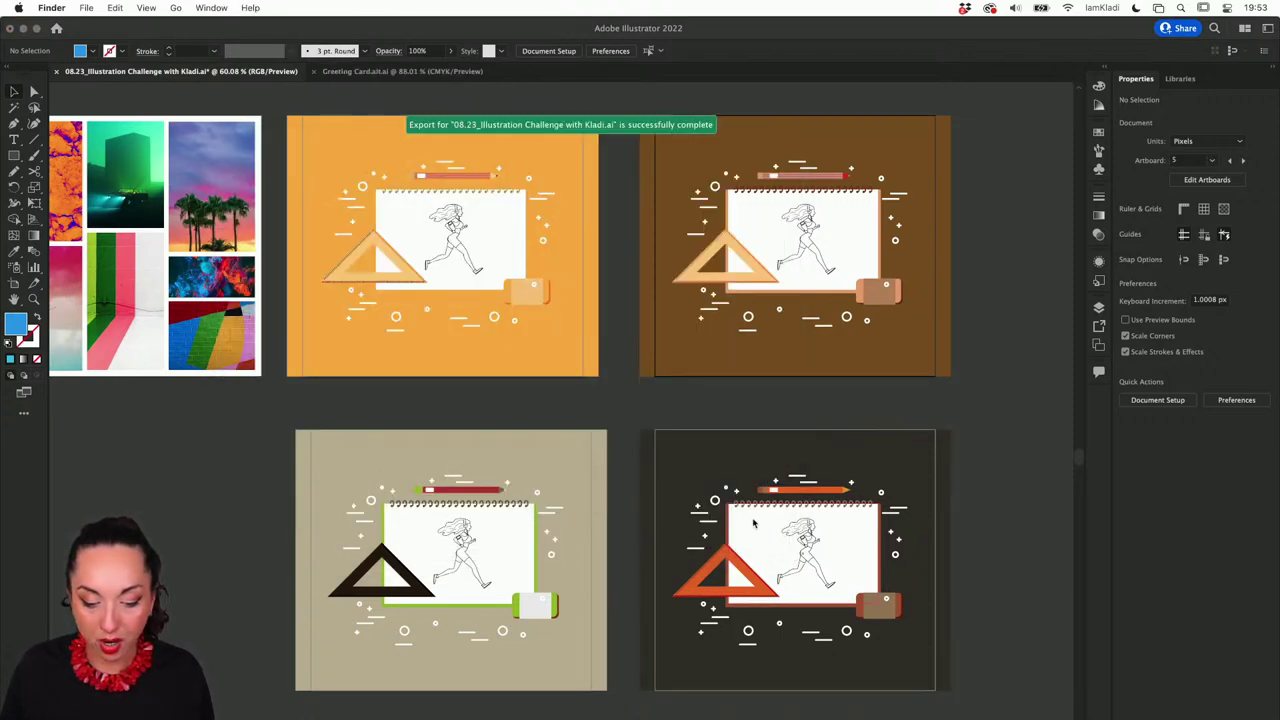
Step: Quick Look the first exported JPG and step through to the beige artboard image
left_click(523, 228)
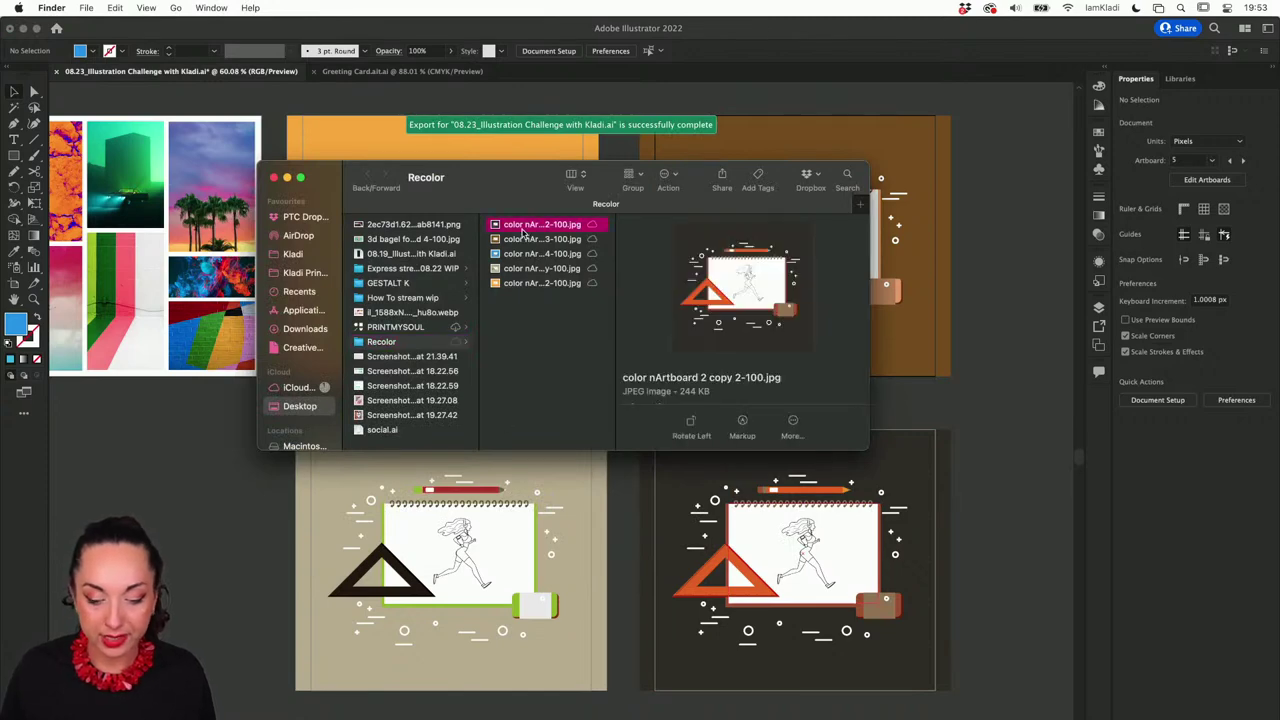
key("space")
key("Down")
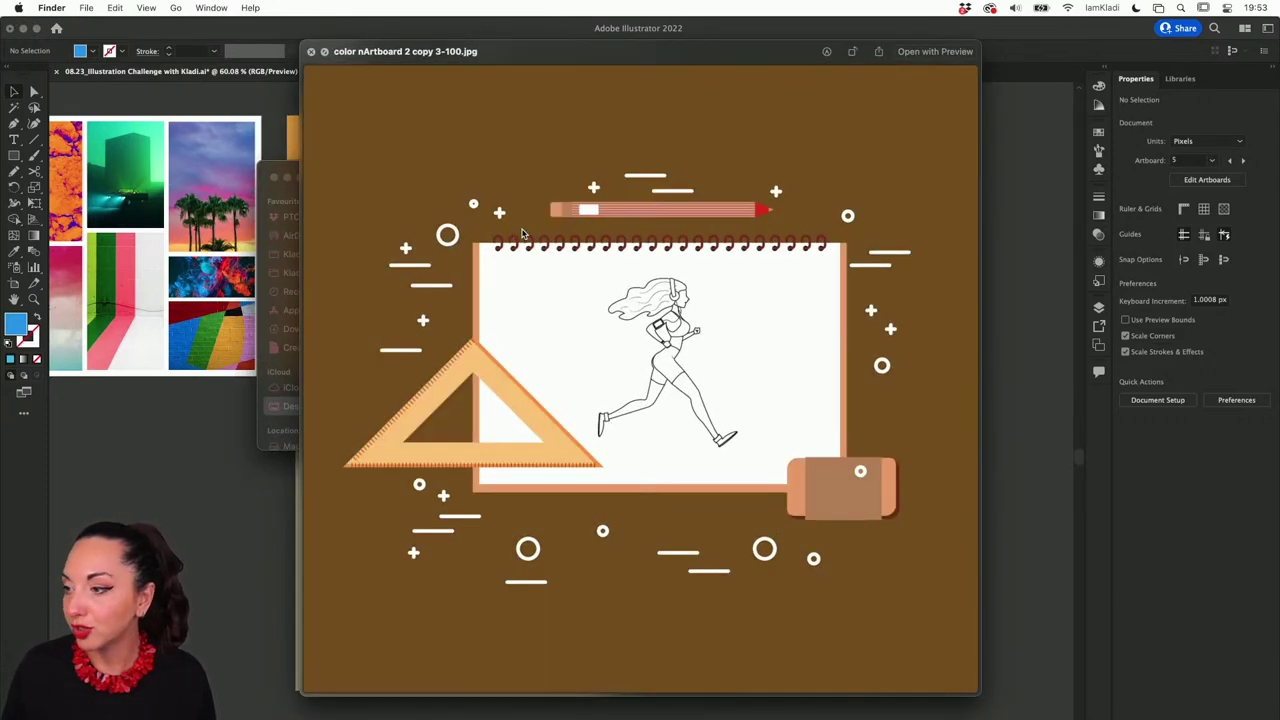
key("Down")
key("Down")
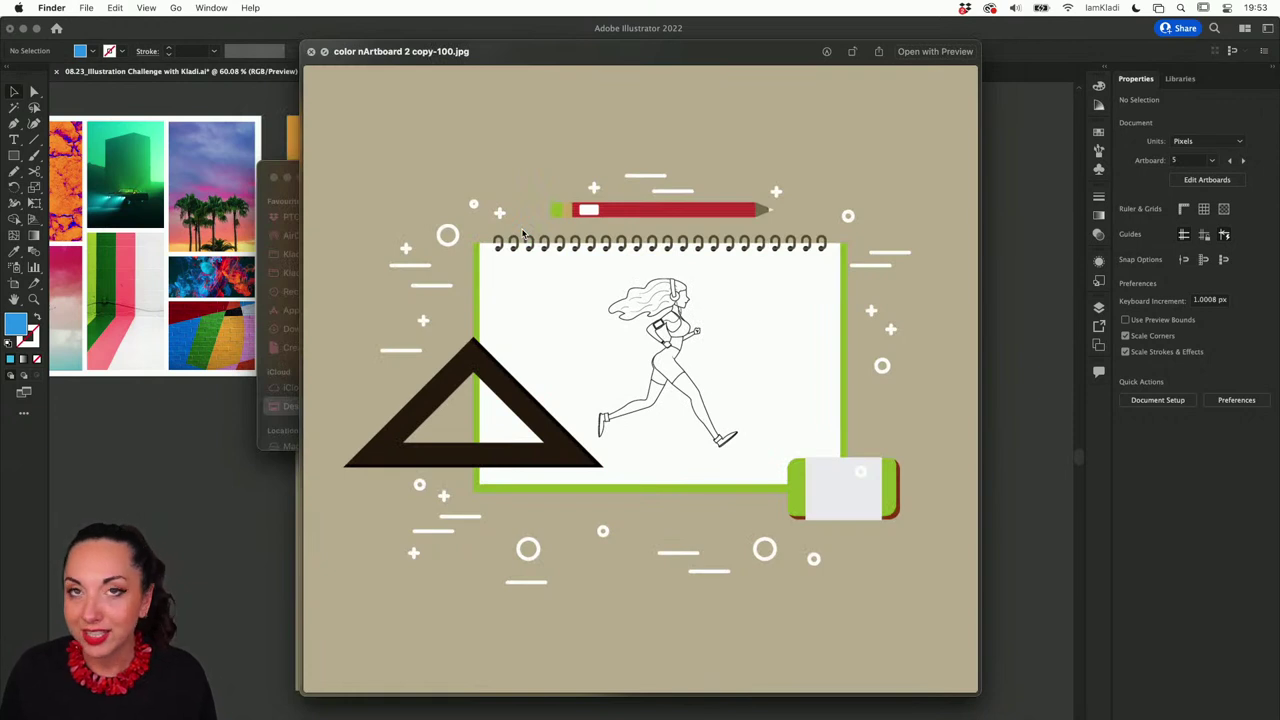